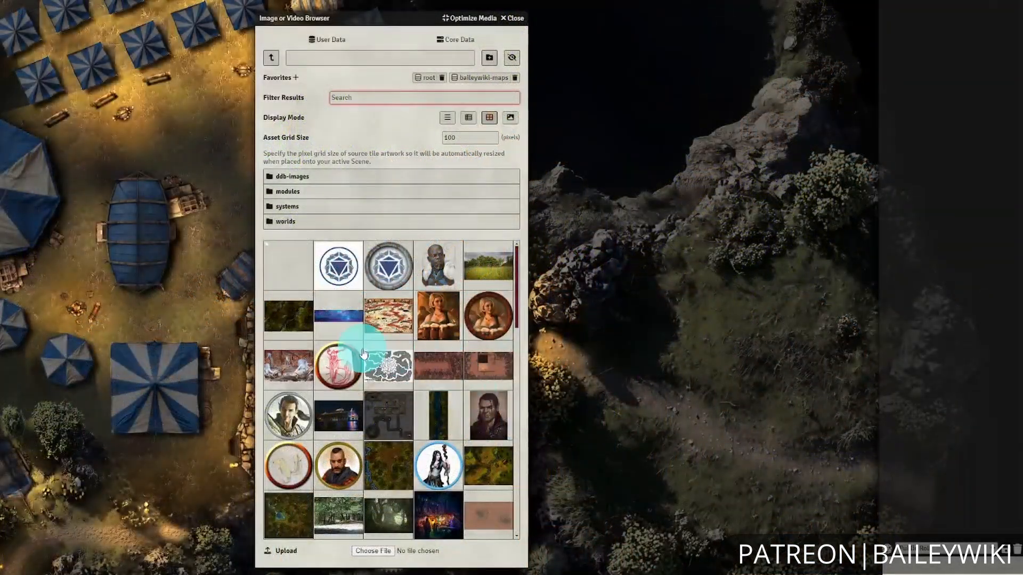
# Examine the image thumbnails stored loose in the user data root folder
pyautogui.scroll(-5, 363, 354)
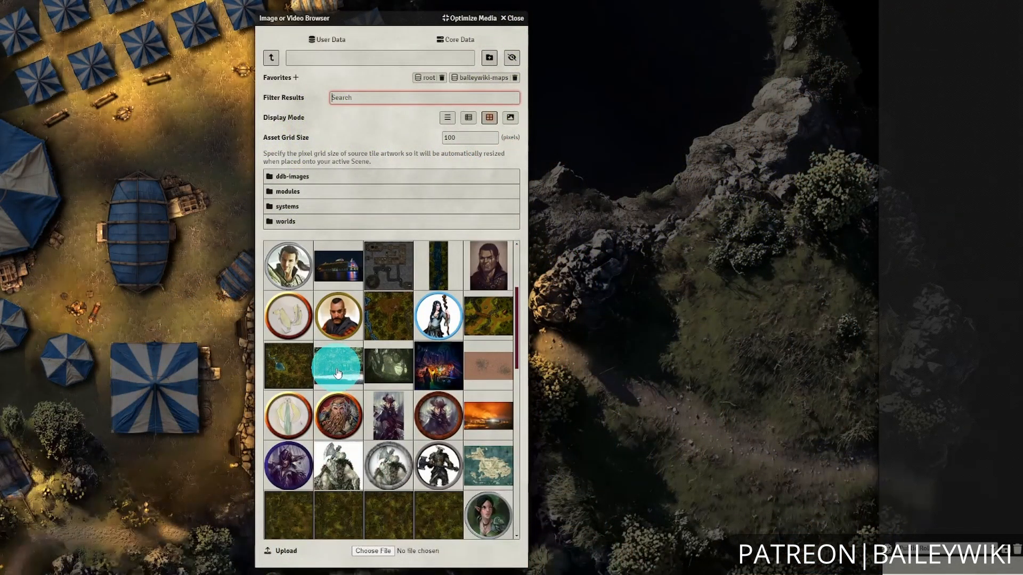
pyautogui.scroll(-3, 377, 468)
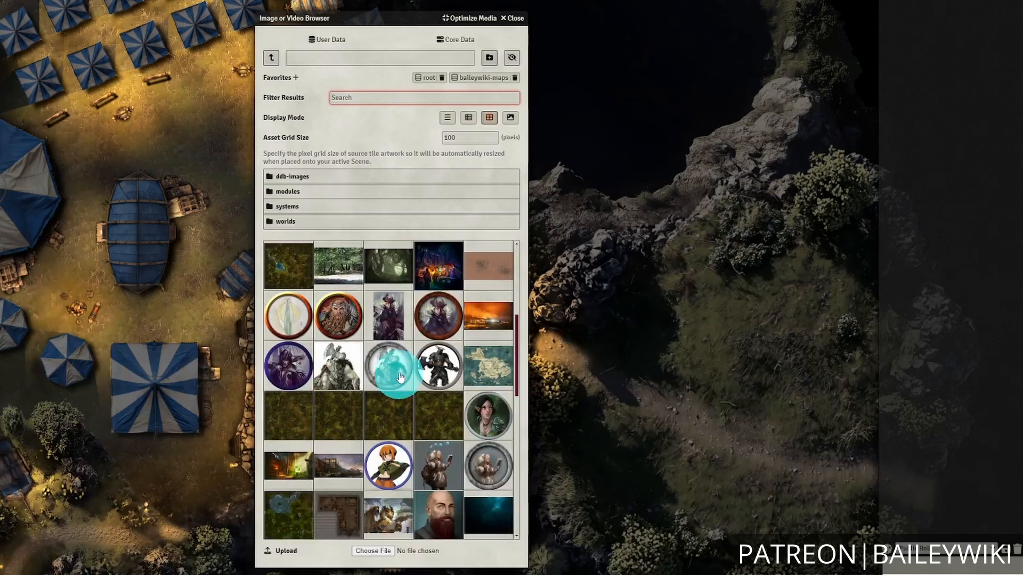
pyautogui.scroll(-3, 297, 359)
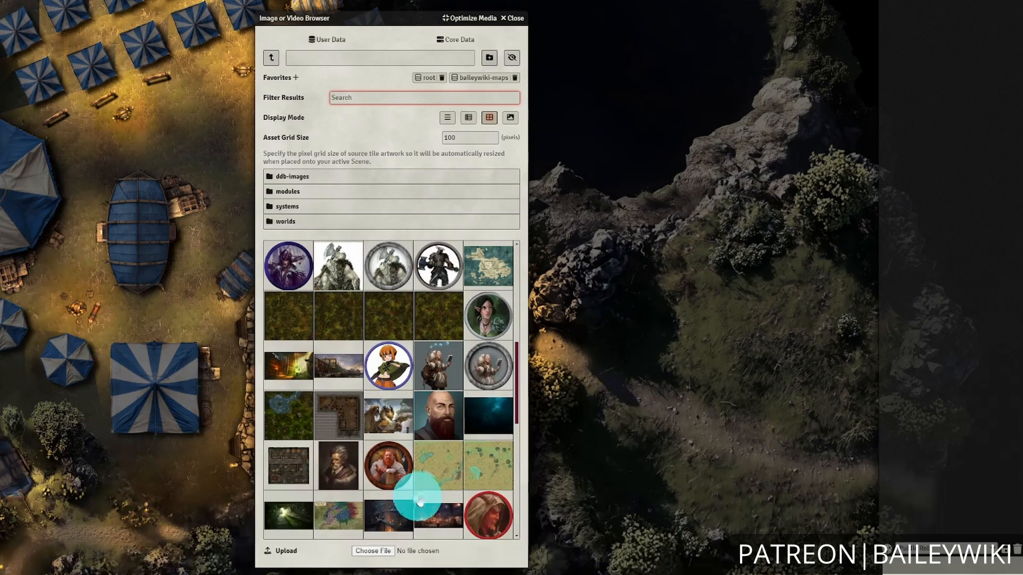
pyautogui.scroll(-3, 343, 362)
pyautogui.scroll(-8, 343, 362)
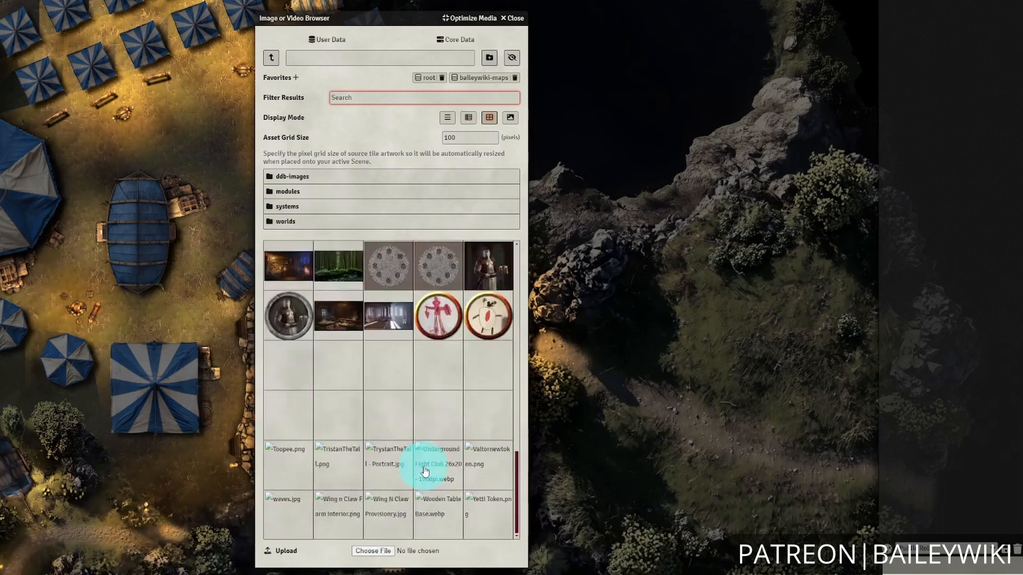
pyautogui.scroll(-5, 320, 367)
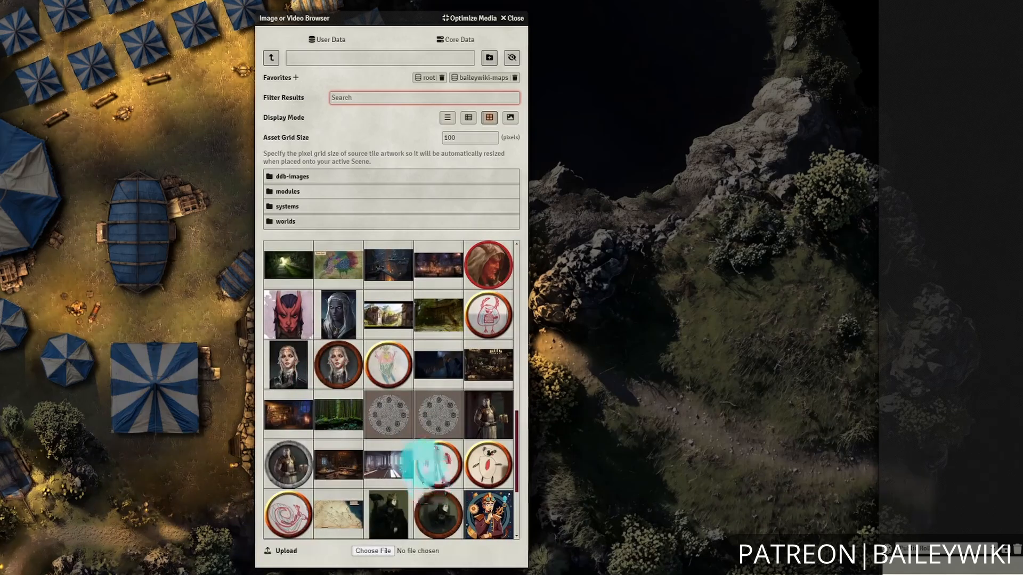
pyautogui.scroll(5, 331, 309)
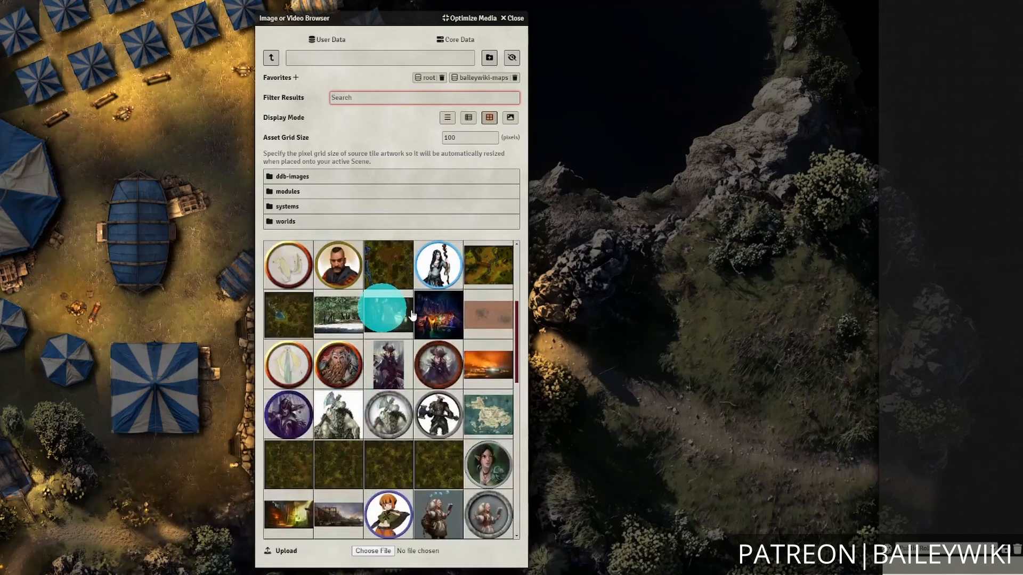
pyautogui.scroll(2, 405, 347)
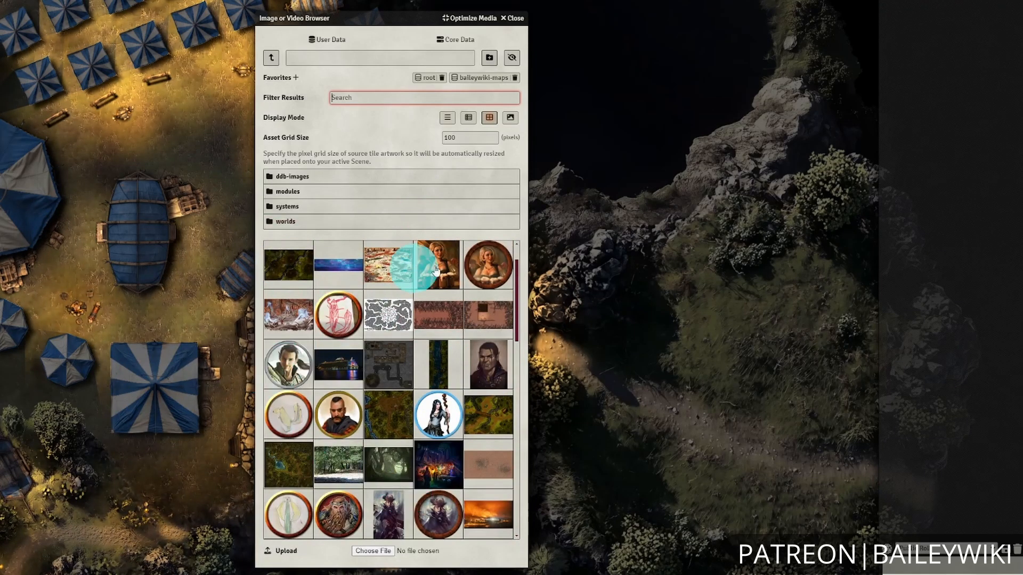
pyautogui.scroll(-2, 377, 354)
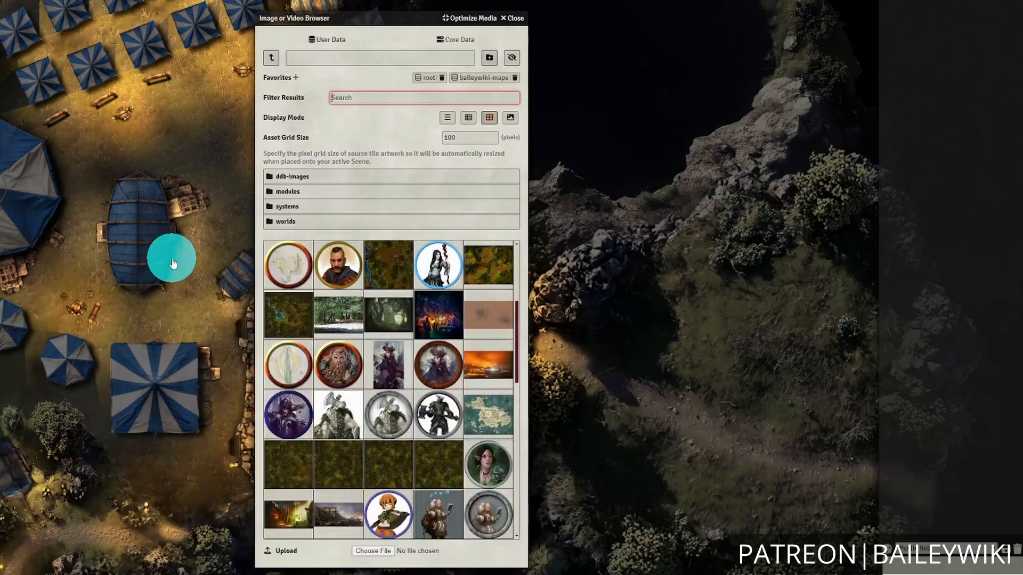
pyautogui.scroll(-4, 446, 415)
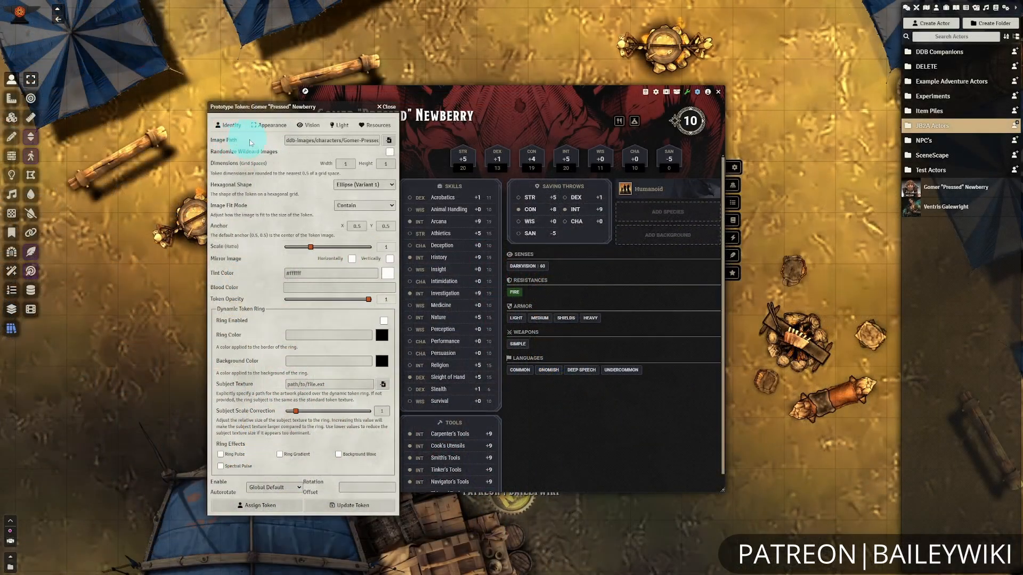
# Browse for the prototype token's image and go up from the ddb-images/characters folder to the user data root
pyautogui.click(390, 141)
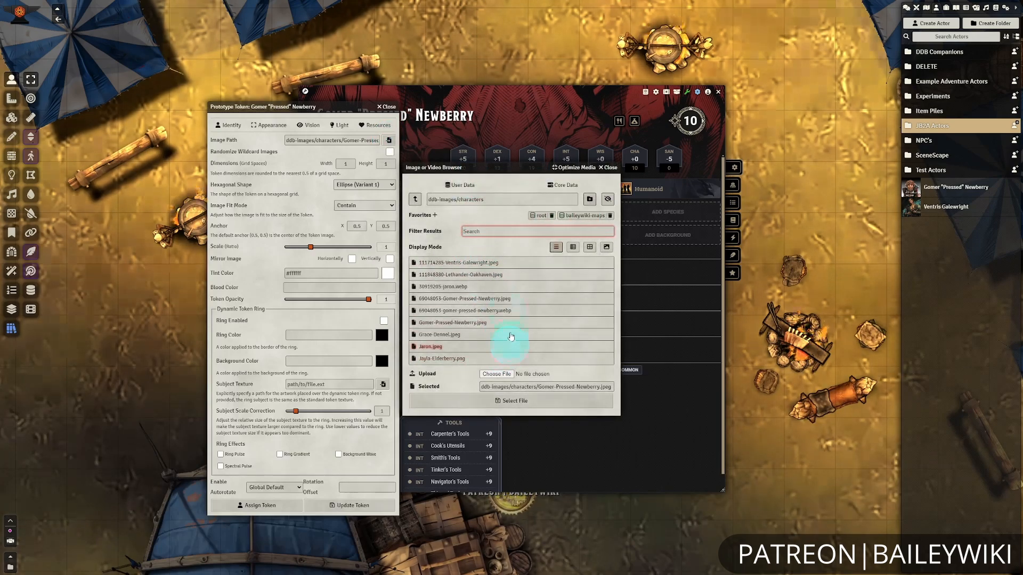
pyautogui.click(416, 201)
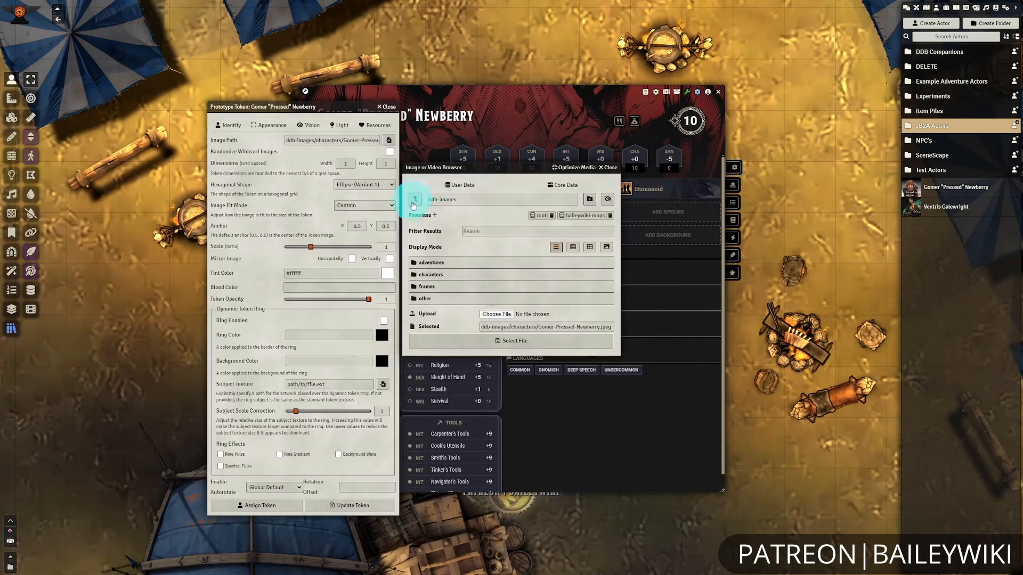
pyautogui.click(457, 249)
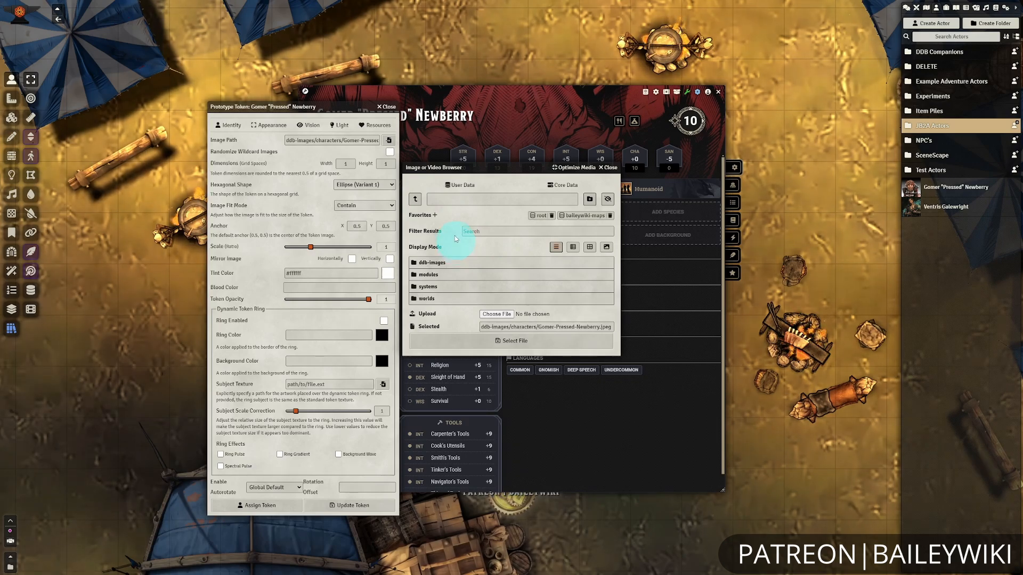
pyautogui.click(569, 187)
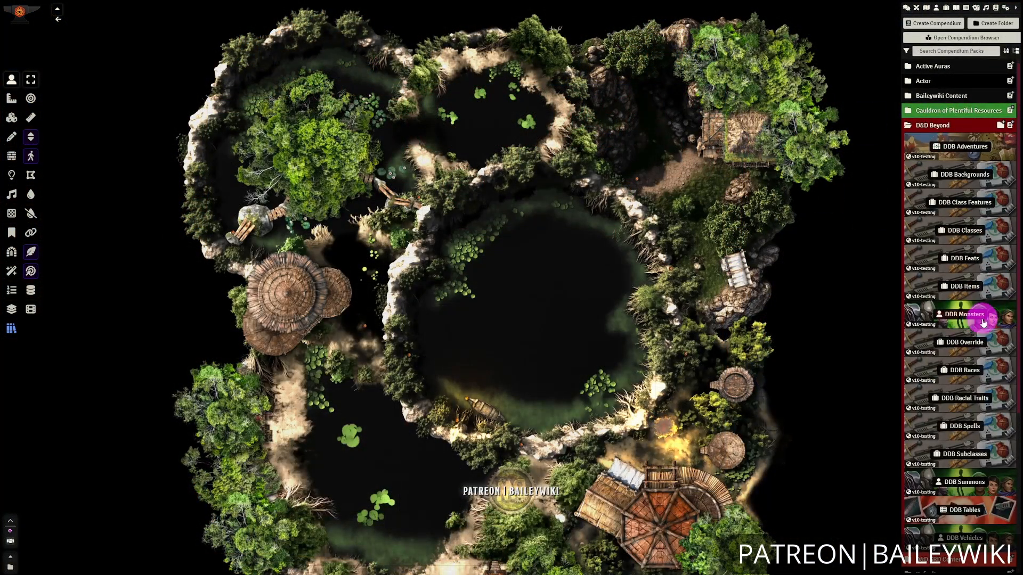
# Open the DDB Monsters compendium, look through its Fiend folder, and close the compendium
pyautogui.click(983, 323)
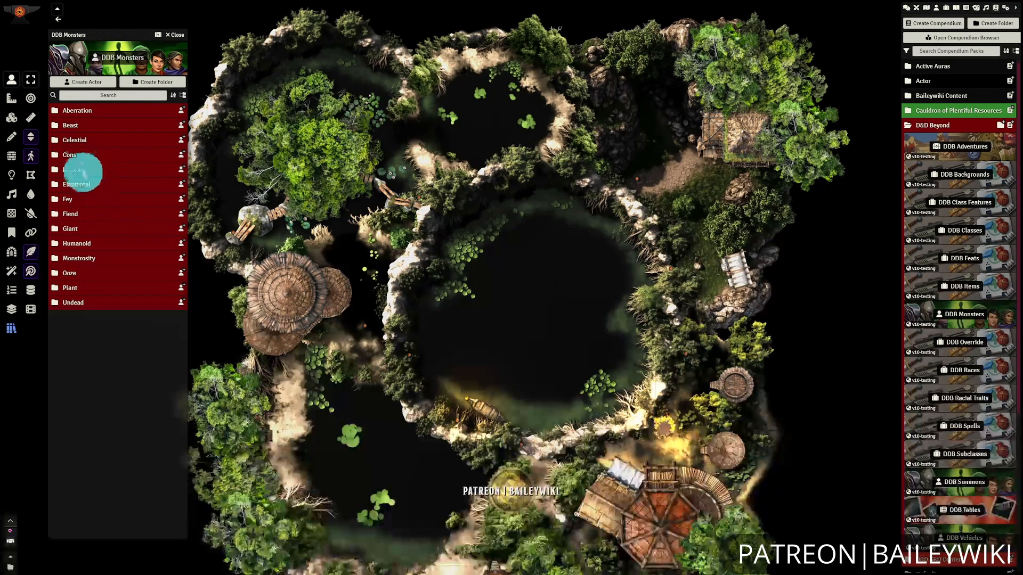
pyautogui.click(72, 213)
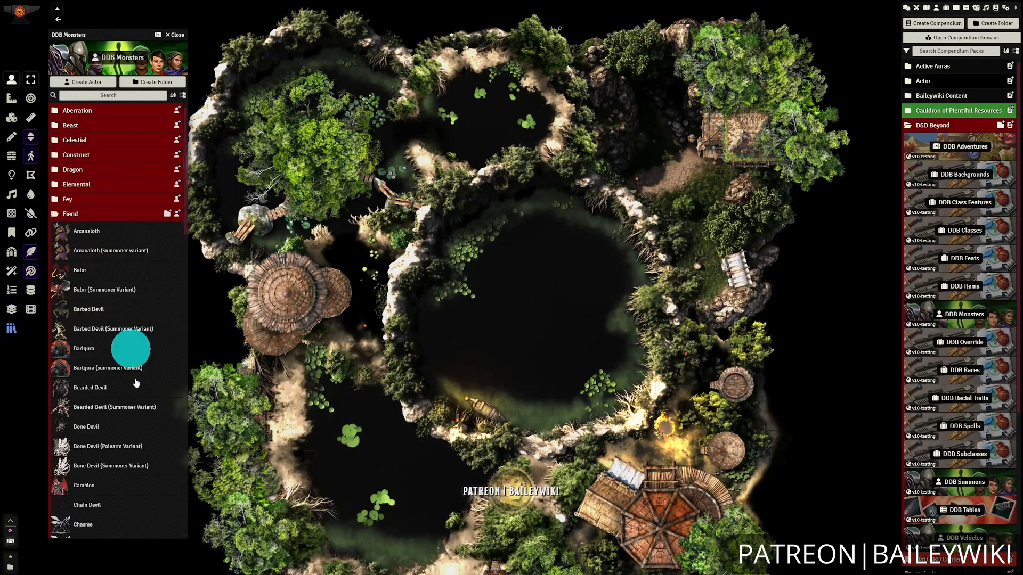
pyautogui.scroll(-10, 109, 213)
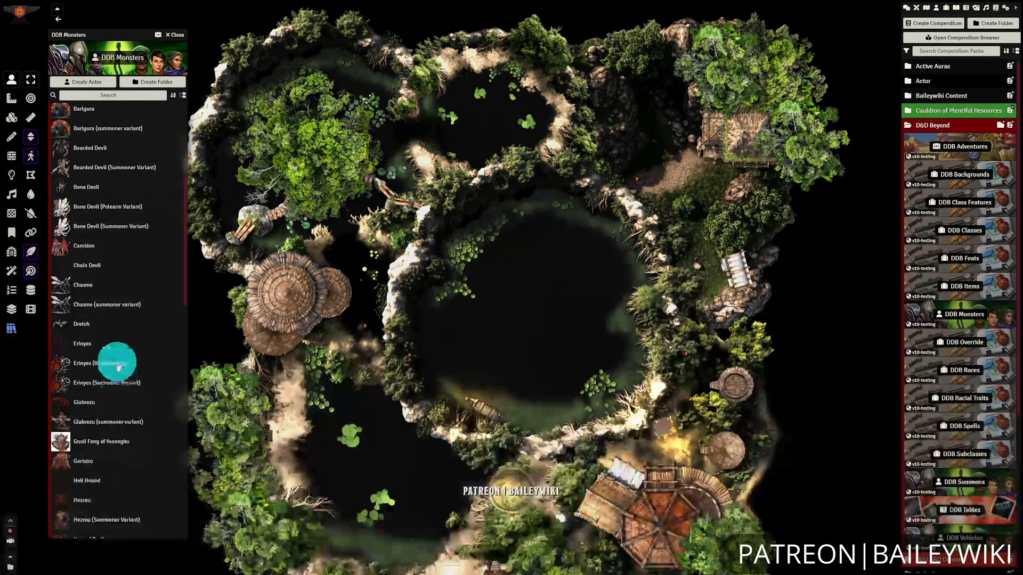
pyautogui.scroll(10, 122, 347)
pyautogui.click(74, 213)
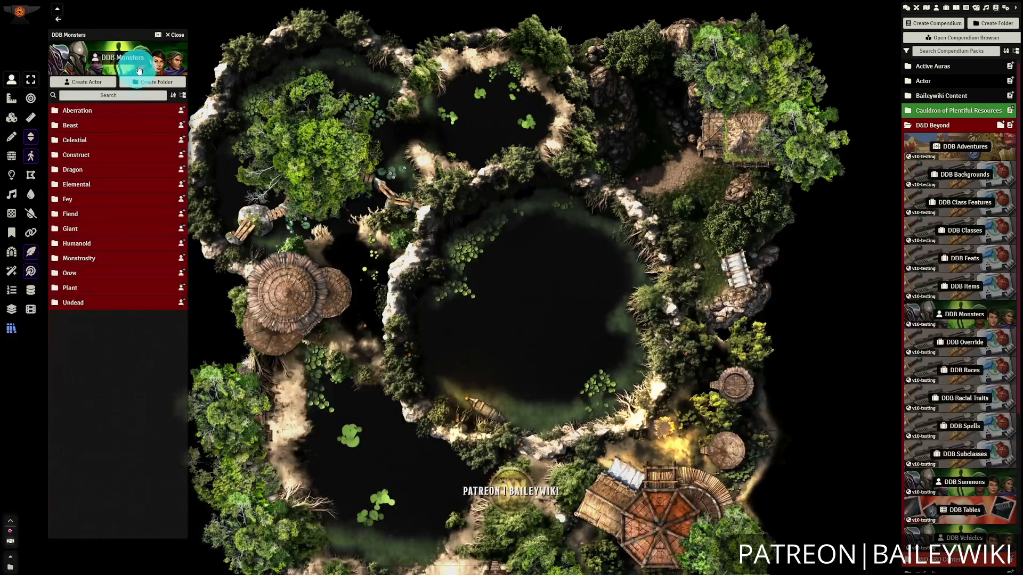
pyautogui.click(173, 35)
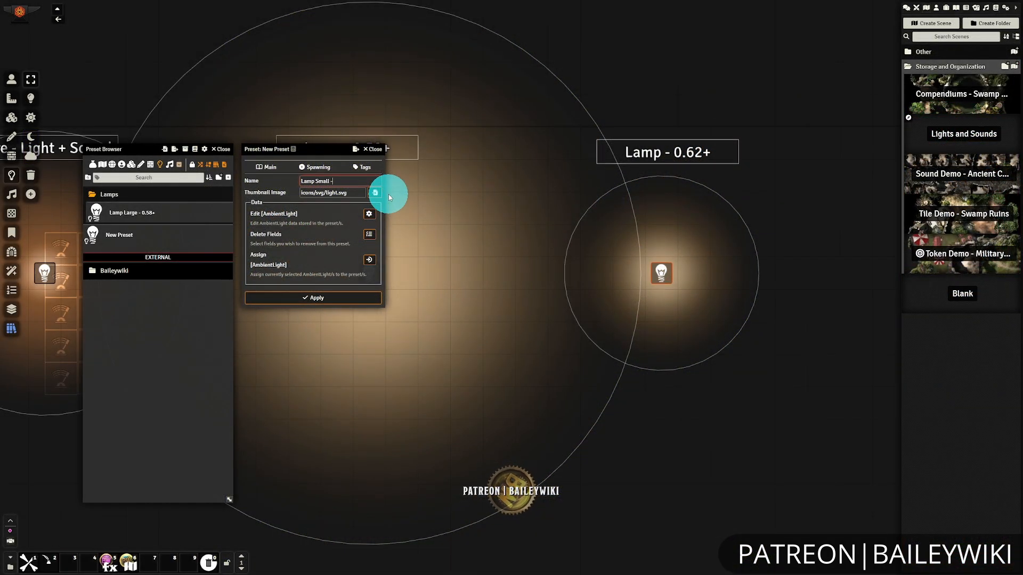
# Complete the new light preset's name as "Lamp Small - 0.62+" and apply the preset settings
pyautogui.write('0.62+')
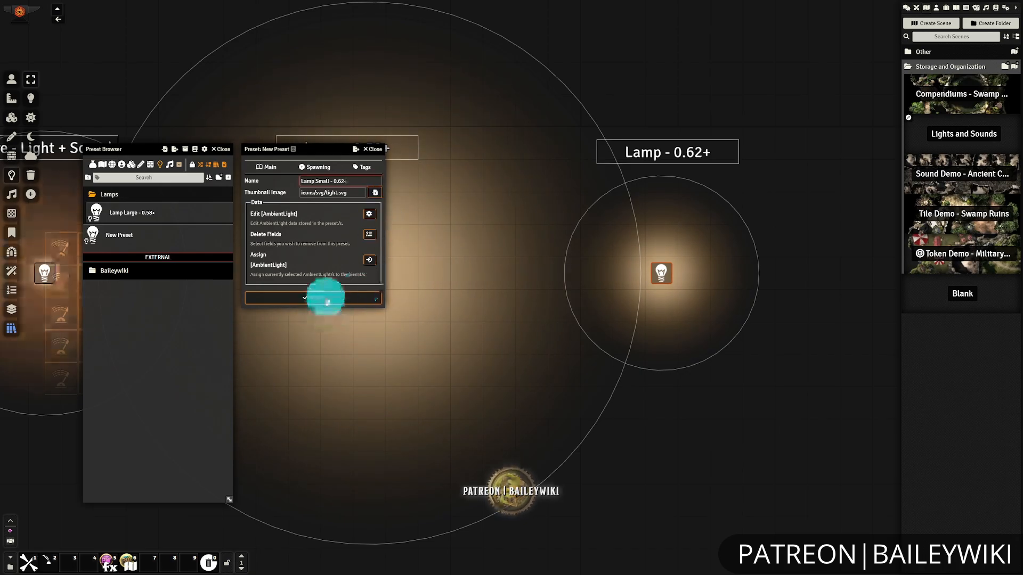
pyautogui.click(327, 297)
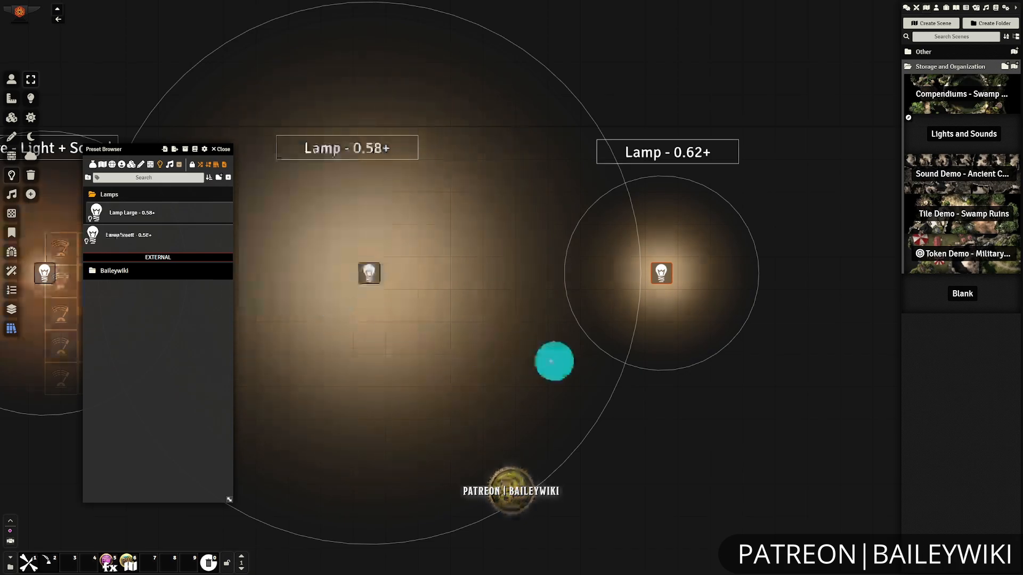
# Place a light from the Lamp Large - 0.58+ preset in the empty area below and beside the small lamp
pyautogui.click(141, 210)
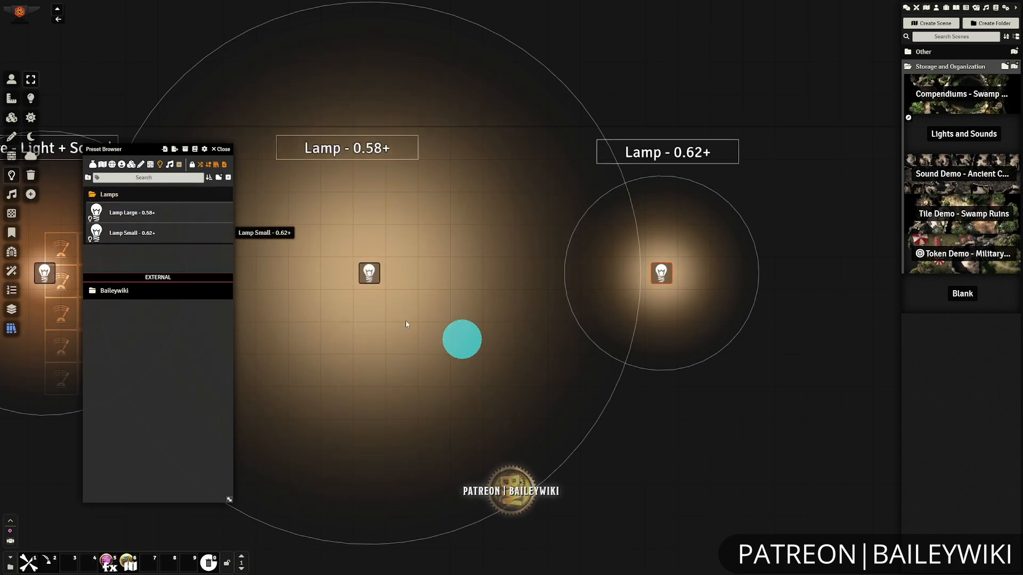
pyautogui.scroll(-5, 663, 393)
pyautogui.moveTo(685, 392); pyautogui.dragTo(640, 272)
pyautogui.click(140, 214)
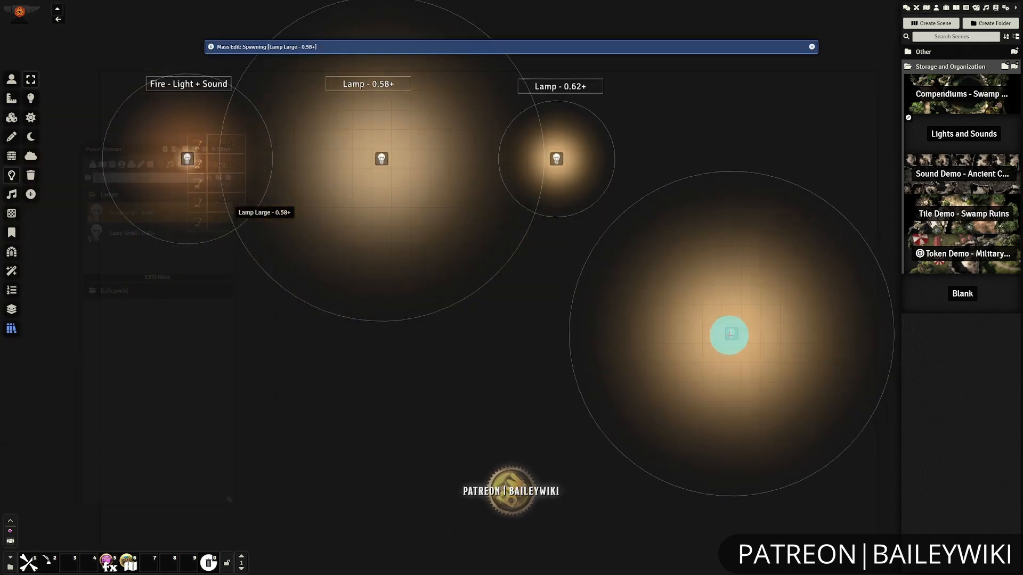
pyautogui.click(712, 333)
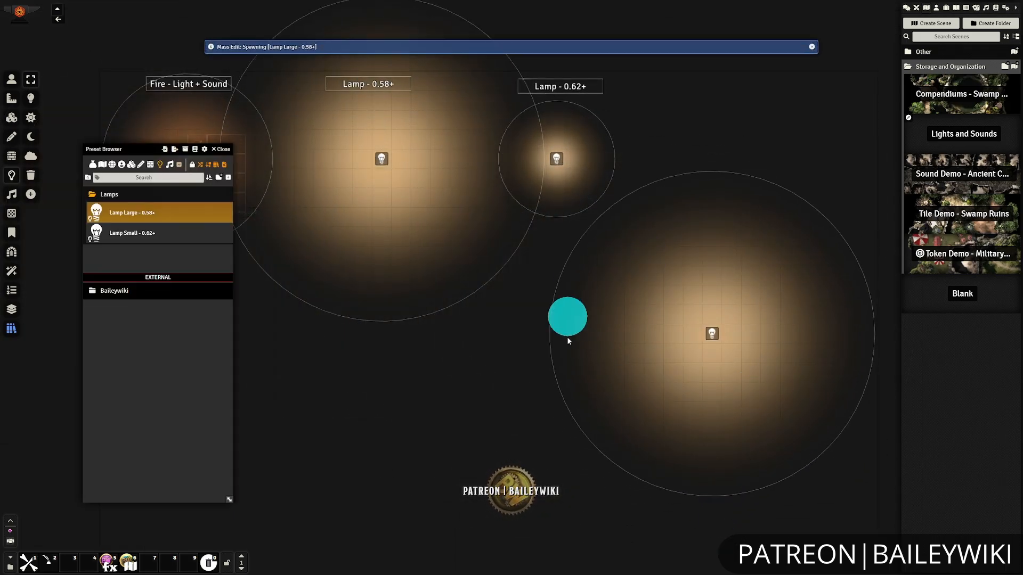
pyautogui.moveTo(578, 306); pyautogui.dragTo(538, 358)
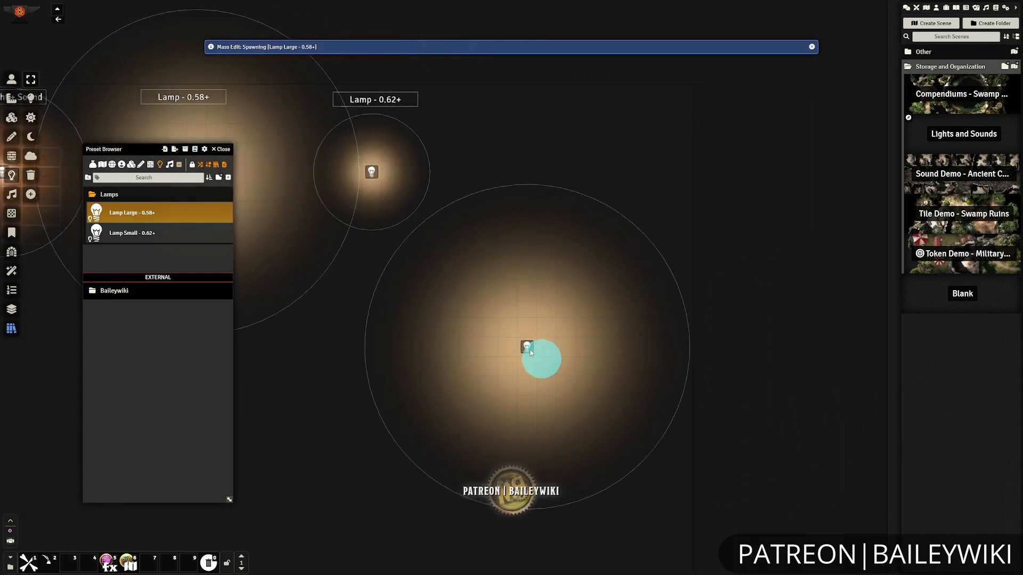
pyautogui.scroll(1, 538, 358)
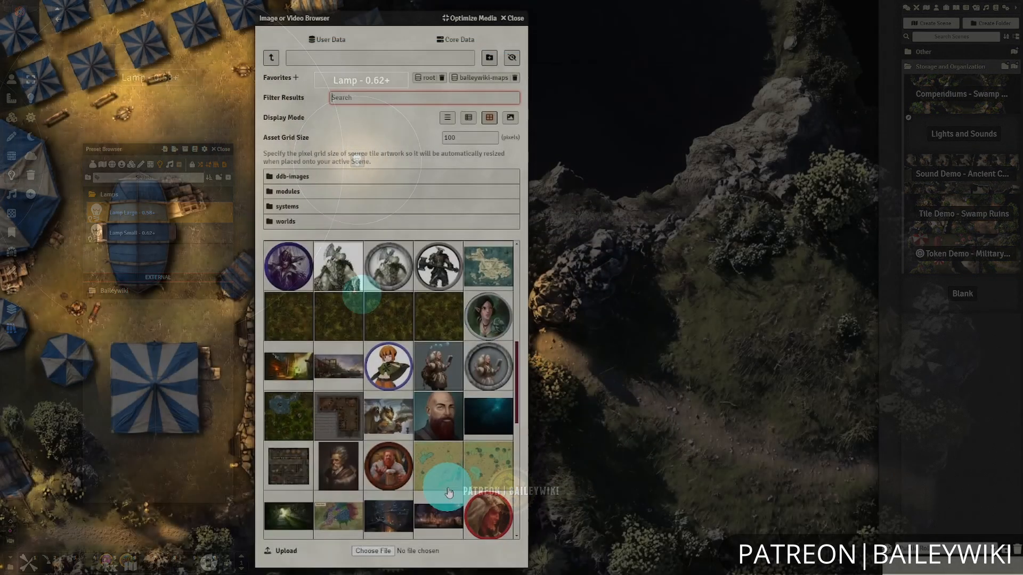
# Review the unsorted token, portrait and map thumbnails from one end of the root folder to the other
pyautogui.scroll(-5, 347, 434)
pyautogui.scroll(10, 469, 507)
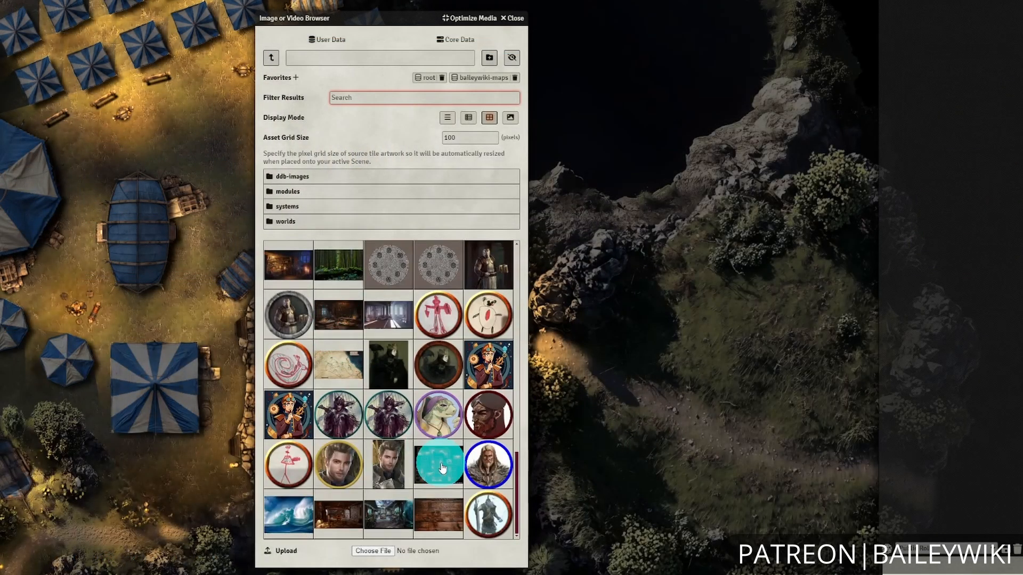
pyautogui.scroll(5, 367, 320)
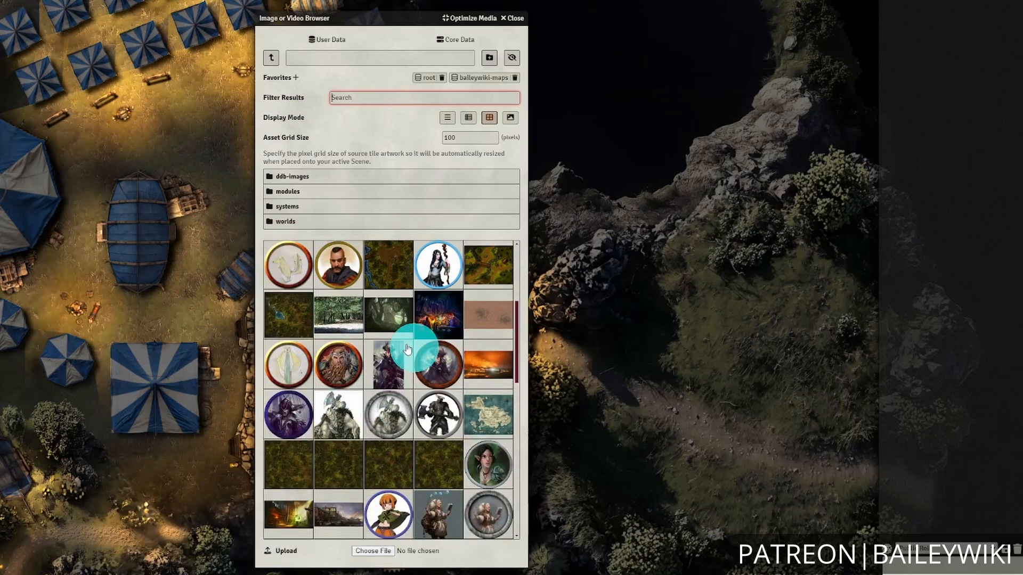
pyautogui.scroll(3, 413, 347)
pyautogui.scroll(-3, 457, 366)
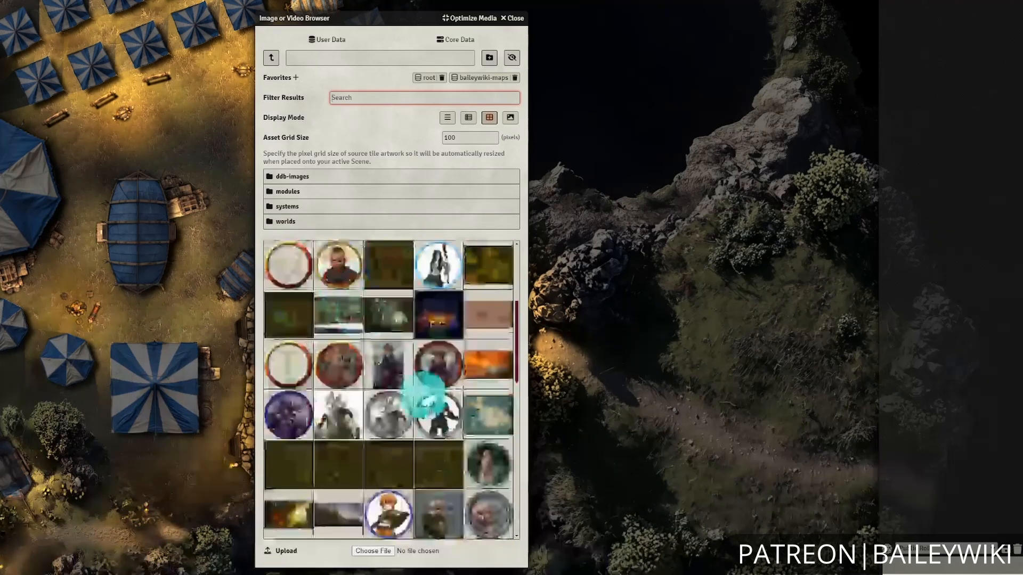
pyautogui.click(408, 311)
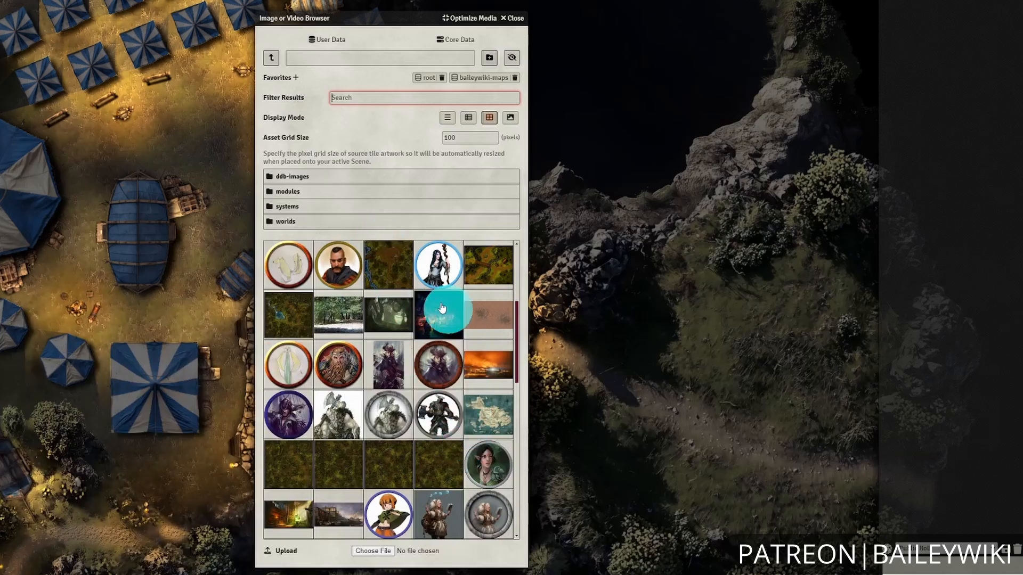
pyautogui.scroll(-4, 320, 353)
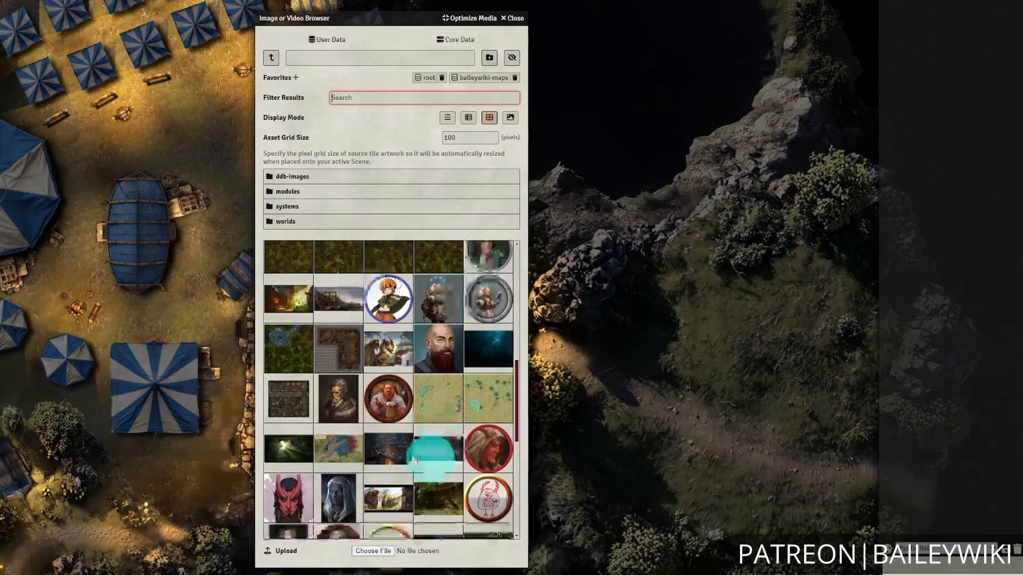
pyautogui.scroll(-5, 320, 377)
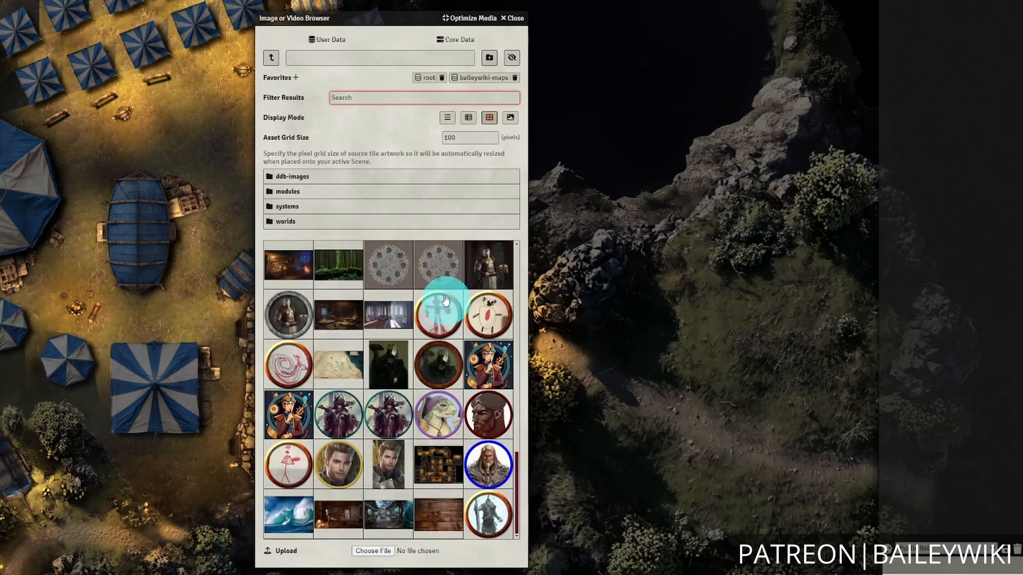
pyautogui.scroll(5, 373, 299)
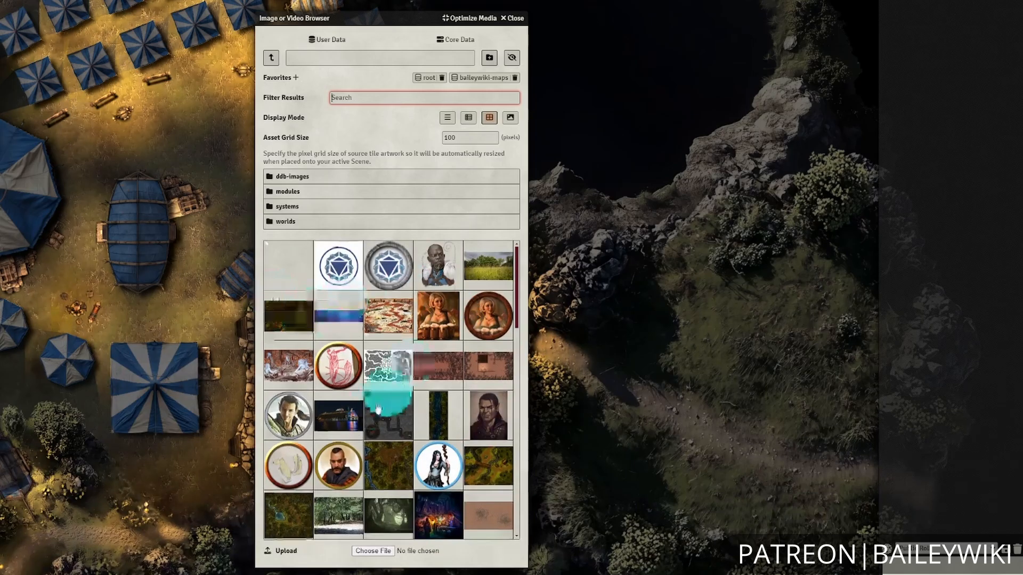
pyautogui.scroll(-2, 454, 466)
pyautogui.scroll(2, 448, 459)
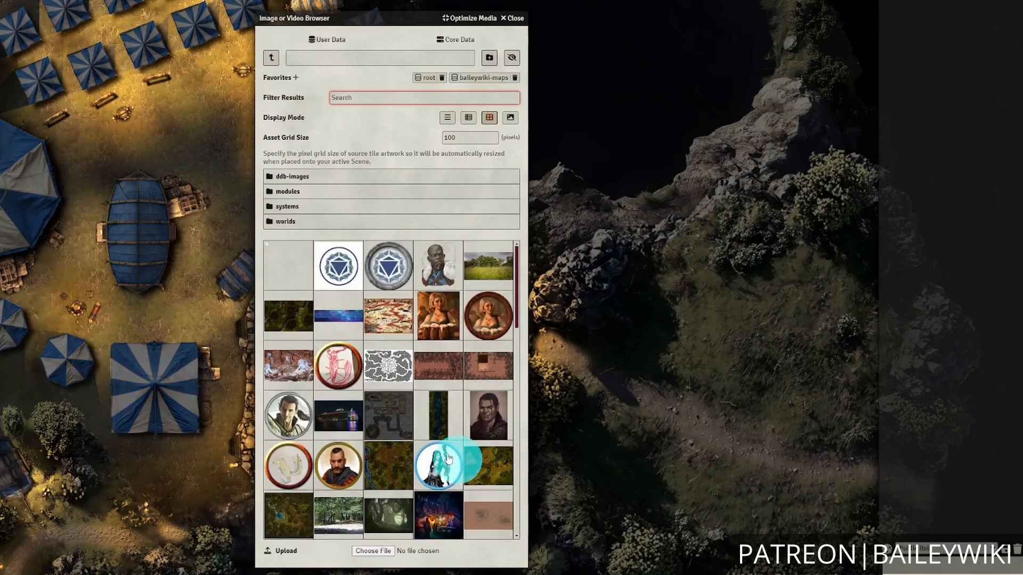
pyautogui.scroll(-10, 404, 416)
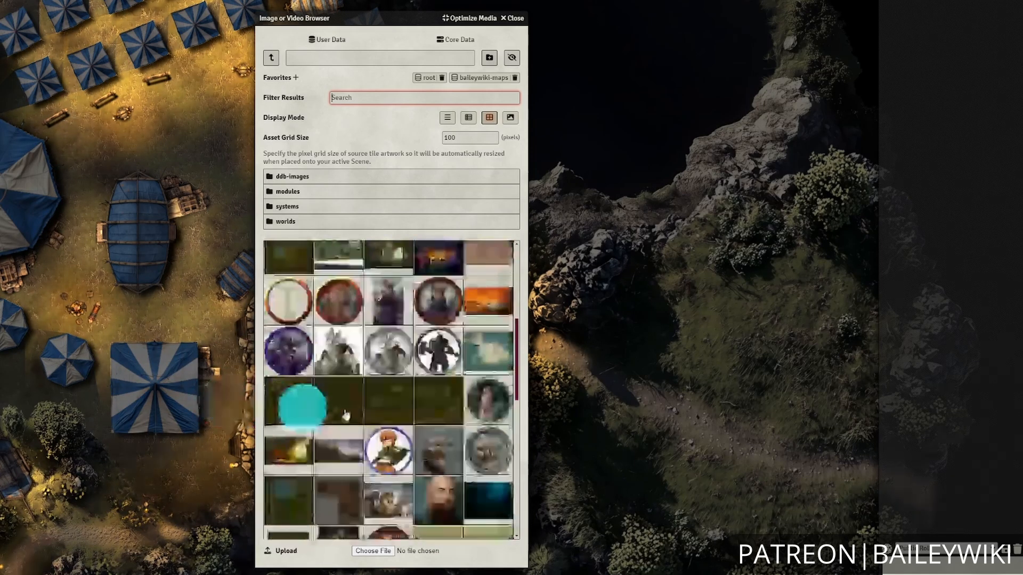
pyautogui.scroll(-3, 405, 418)
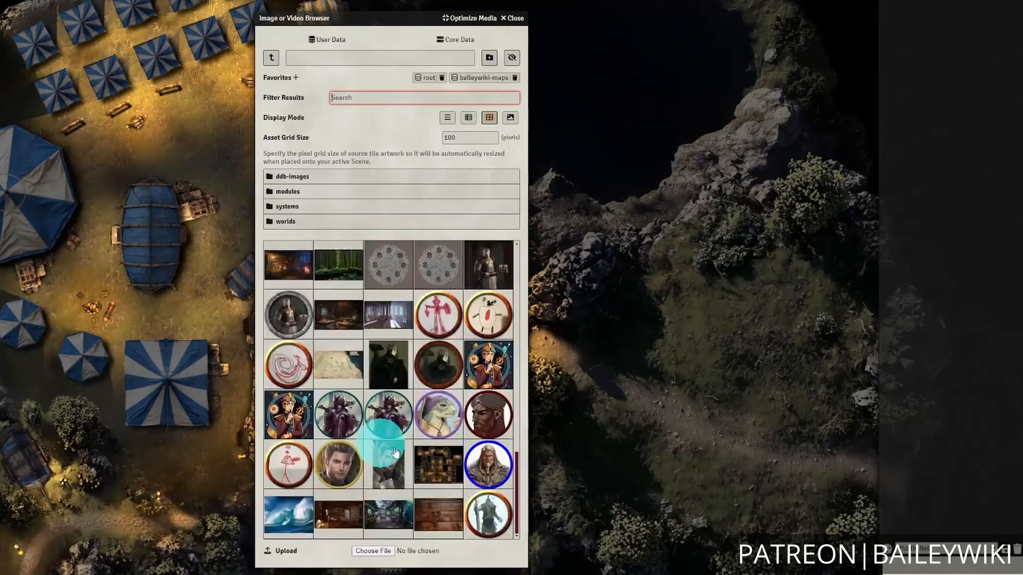
# Place the portrait of the man with the white fur collar on the dark grassy area as a tile, and delete it
pyautogui.scroll(8, 380, 406)
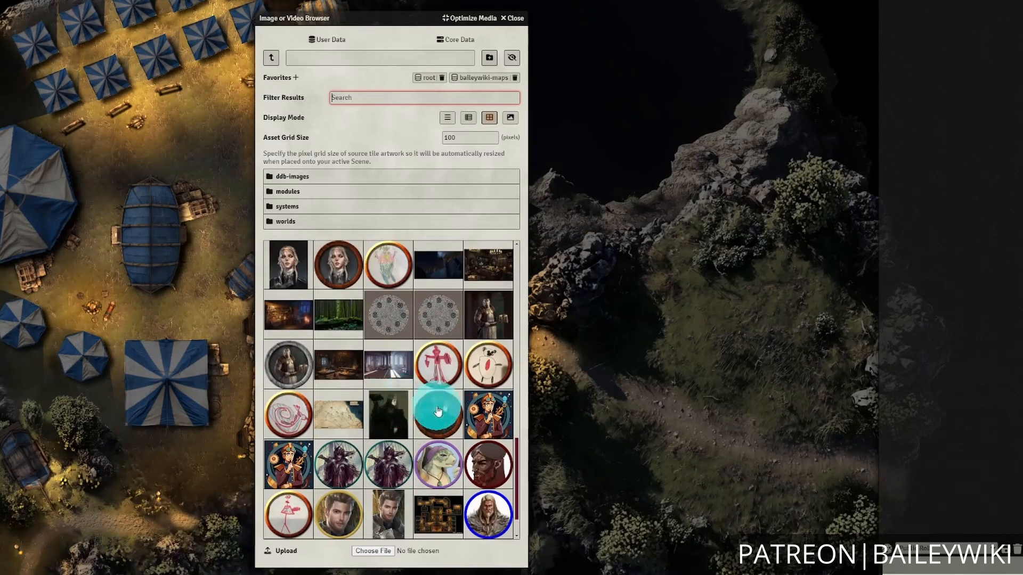
pyautogui.scroll(8, 438, 422)
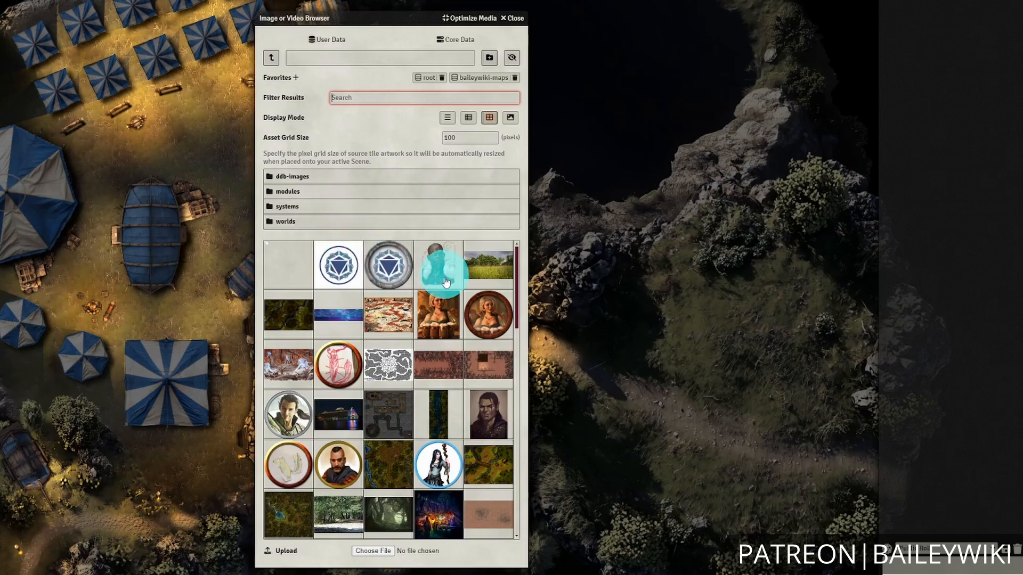
pyautogui.moveTo(413, 265); pyautogui.dragTo(647, 333)
pyautogui.click(651, 325)
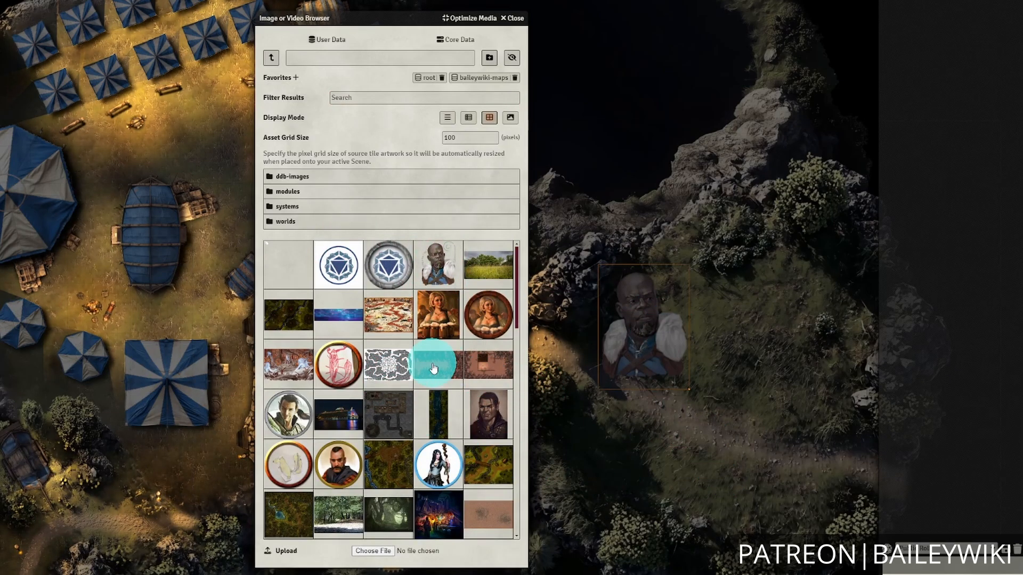
pyautogui.press('Delete')
# Place the red-ringed token image of the bearded man from the unsorted root files on the grassy area
pyautogui.scroll(-10, 410, 373)
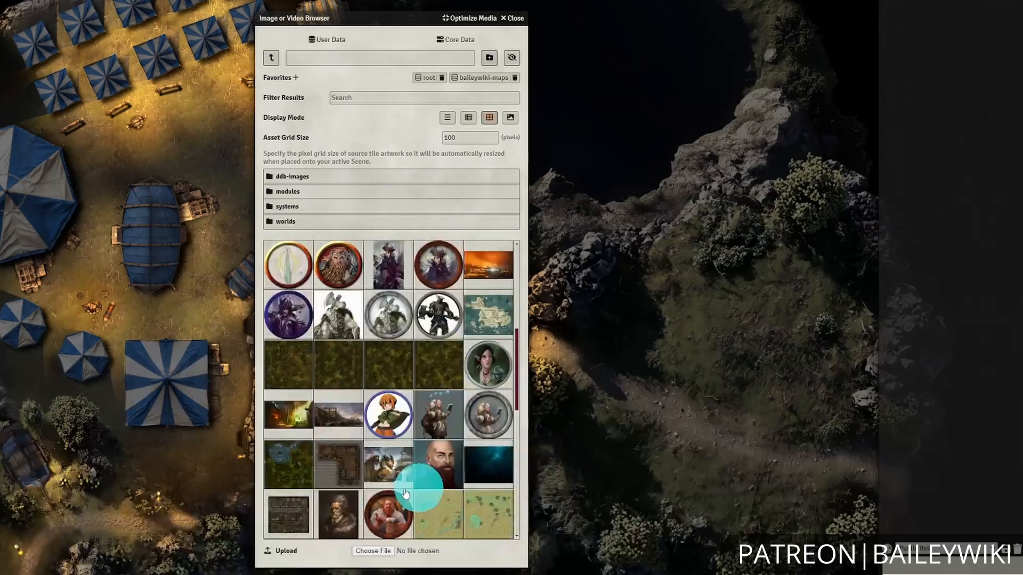
pyautogui.moveTo(693, 325); pyautogui.dragTo(692, 325)
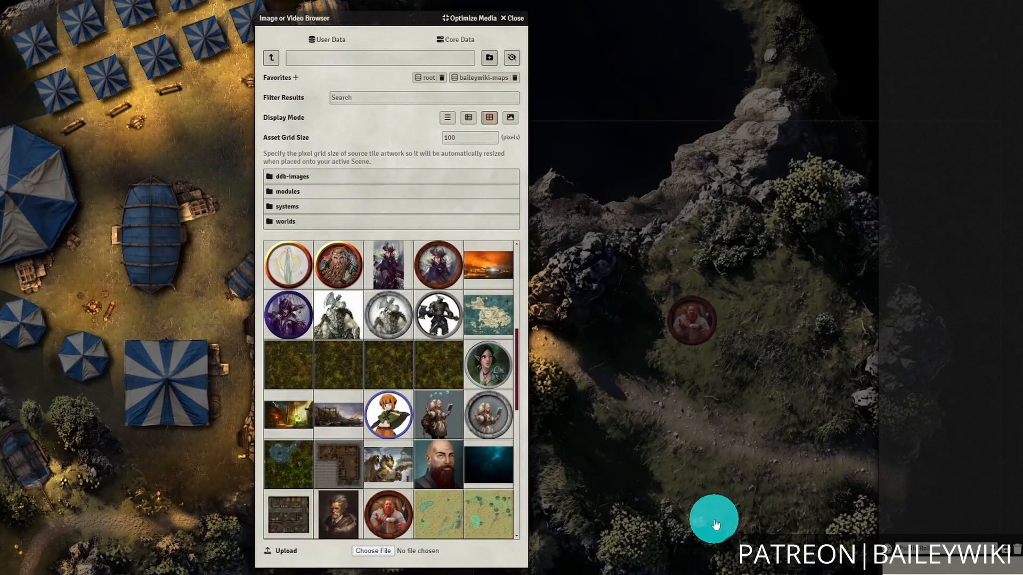
pyautogui.click(708, 315)
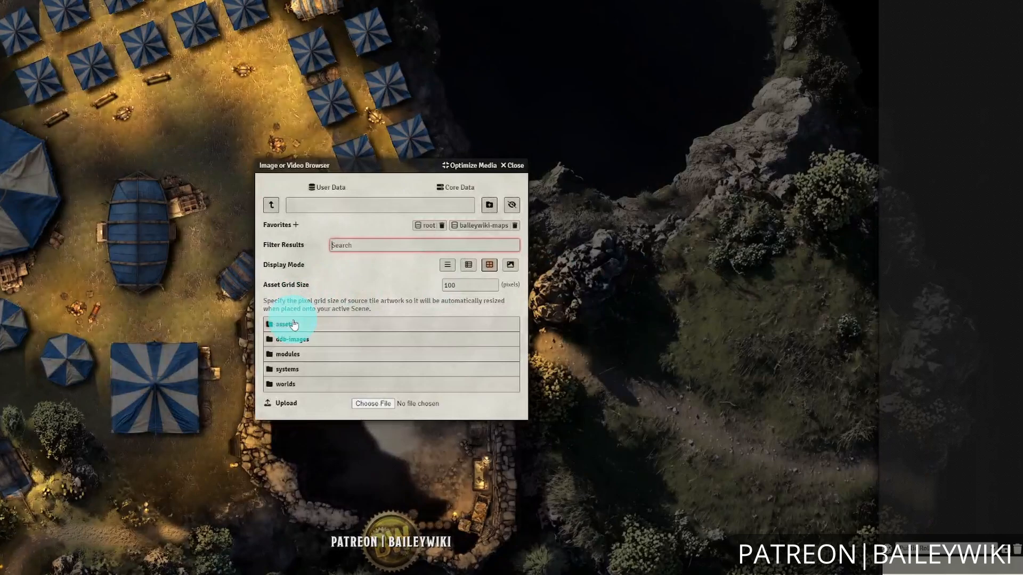
# Place Patron.Token.png from the assets/campaigns/adventurers-guild/AG-Chars folder on the grassy area and close the file browser
pyautogui.click(293, 325)
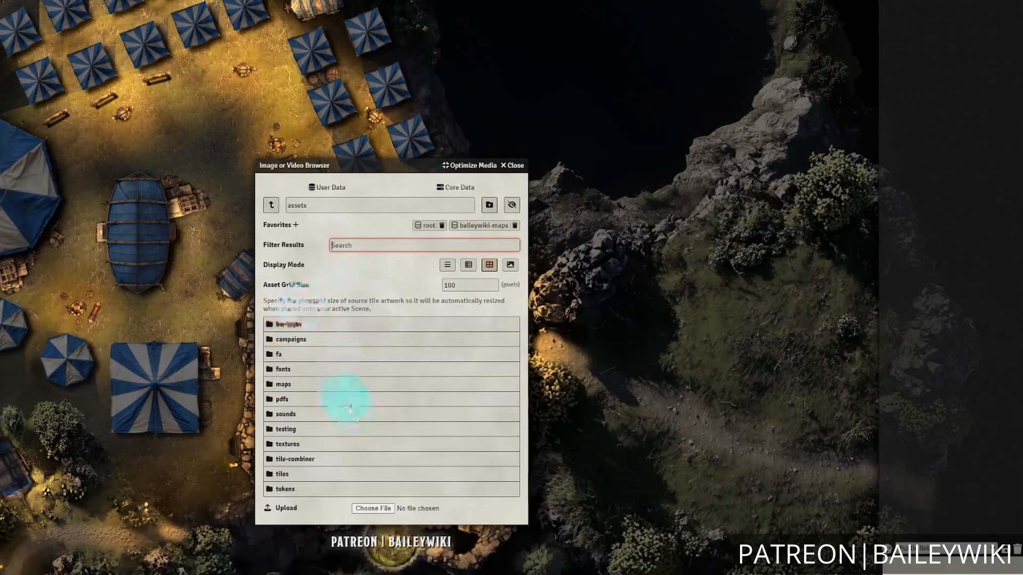
pyautogui.click(303, 340)
pyautogui.click(306, 326)
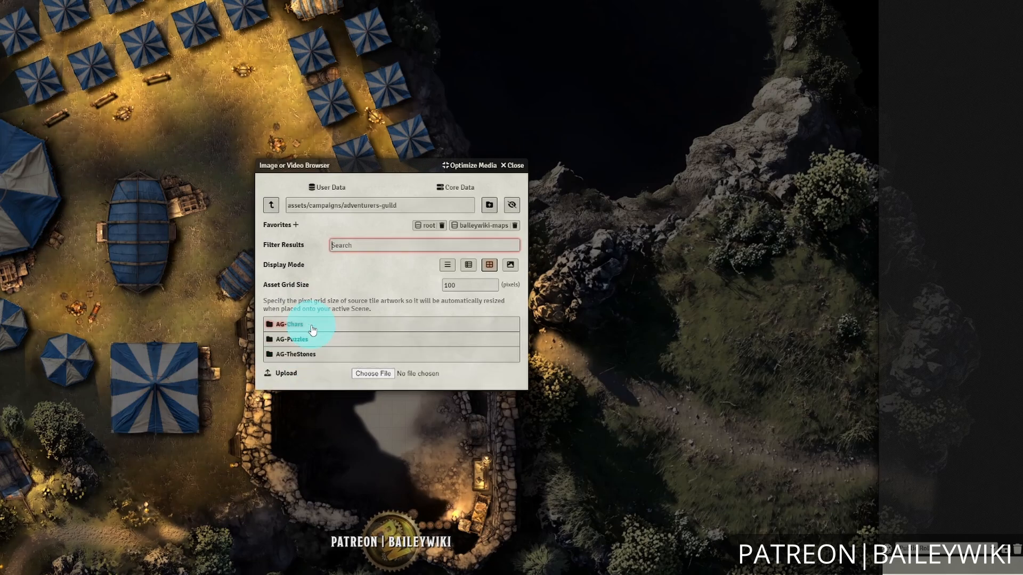
pyautogui.click(297, 325)
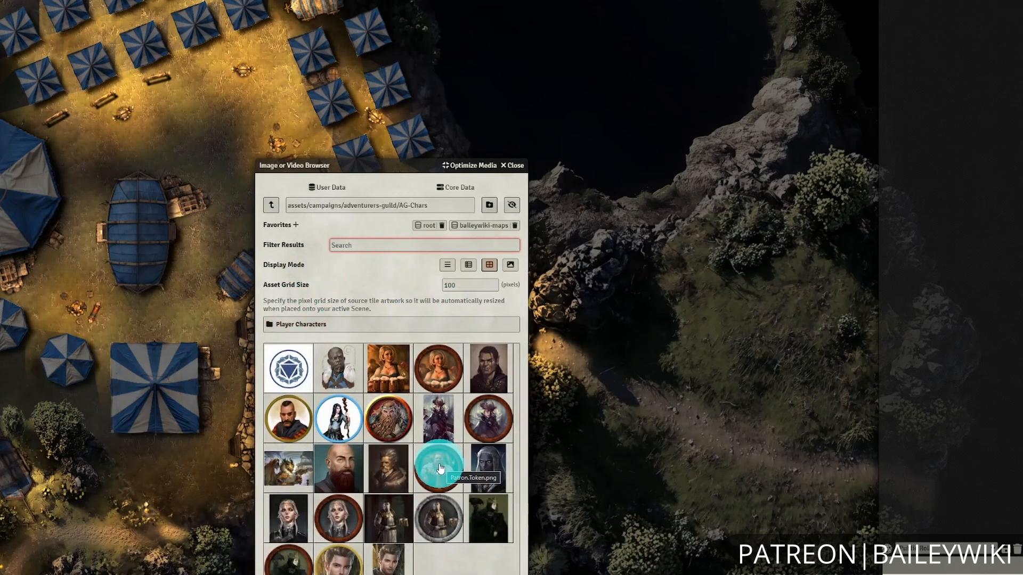
pyautogui.moveTo(441, 470); pyautogui.dragTo(622, 342)
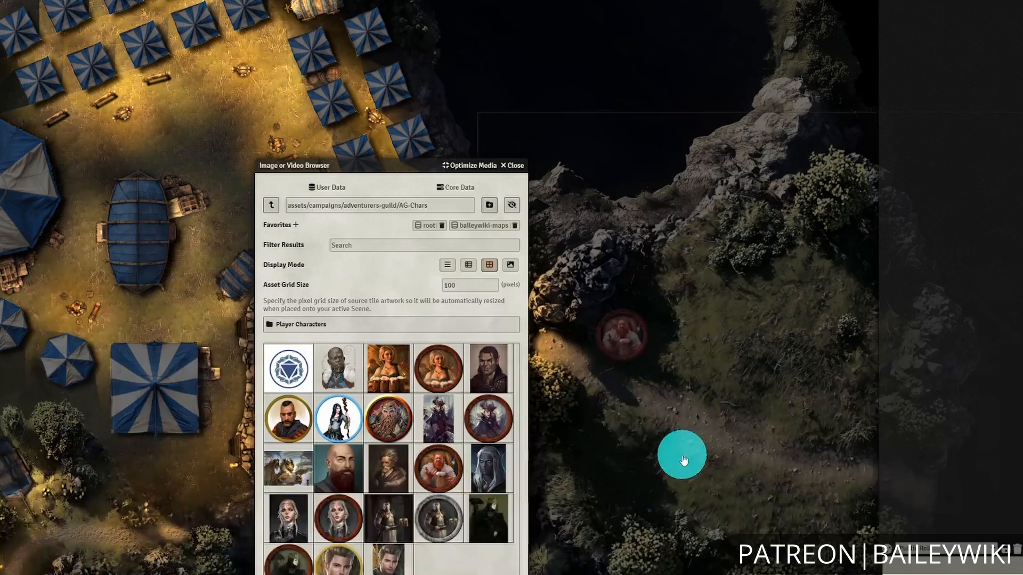
pyautogui.click(512, 165)
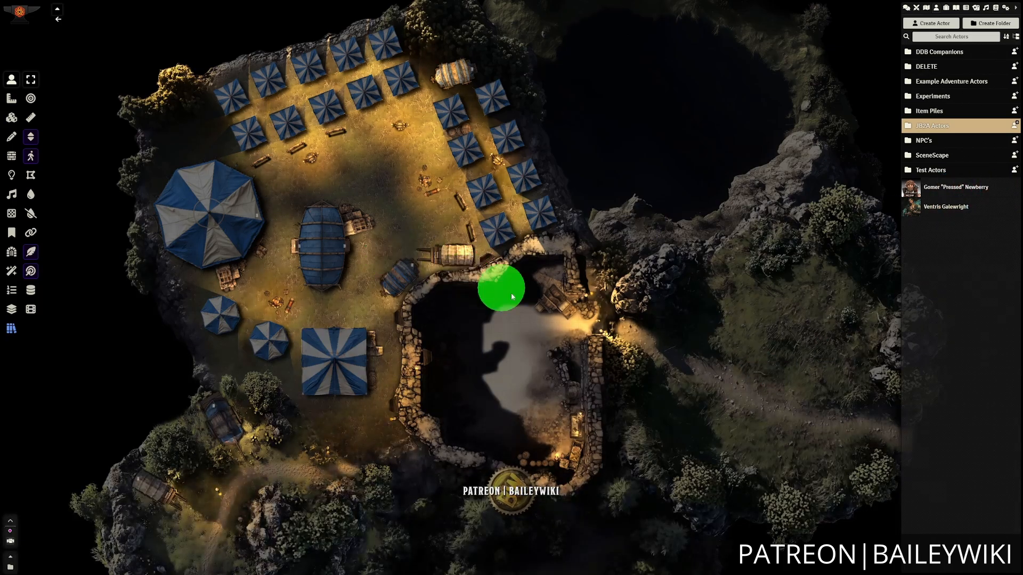
# Place the Gomer actor's token on the open camp ground above the long blue tent
pyautogui.scroll(3, 632, 366)
pyautogui.scroll(5, 680, 384)
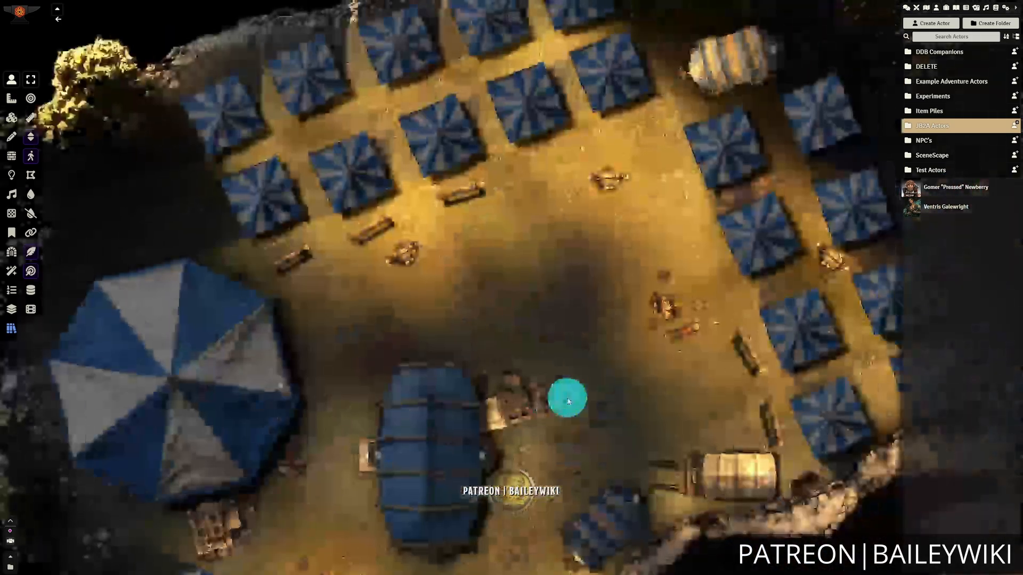
pyautogui.scroll(1, 510, 393)
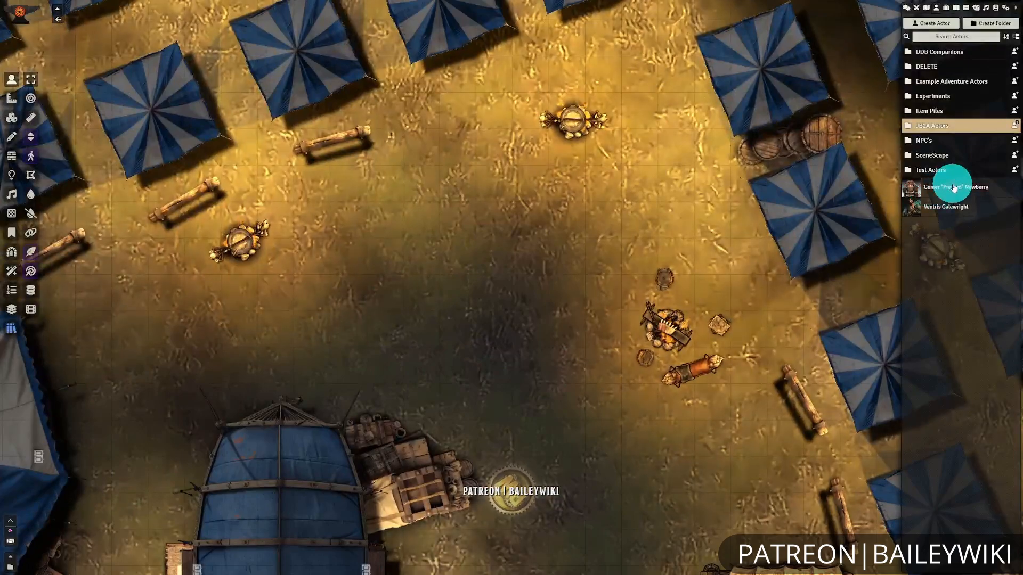
pyautogui.moveTo(953, 191); pyautogui.dragTo(458, 253)
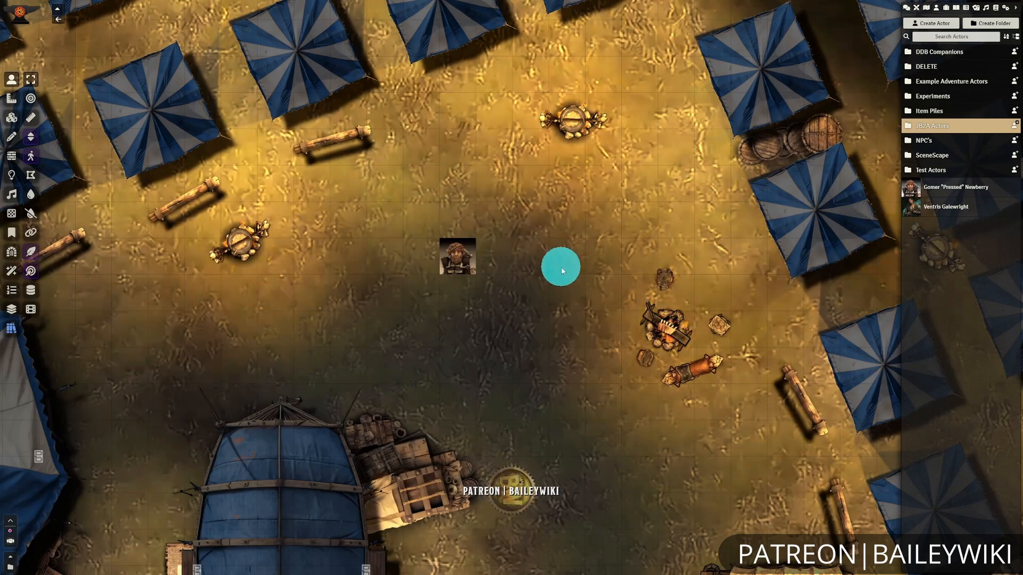
# Open the Gomer token's configuration, close it without editing, and delete the token from the scene
pyautogui.scroll(5, 563, 290)
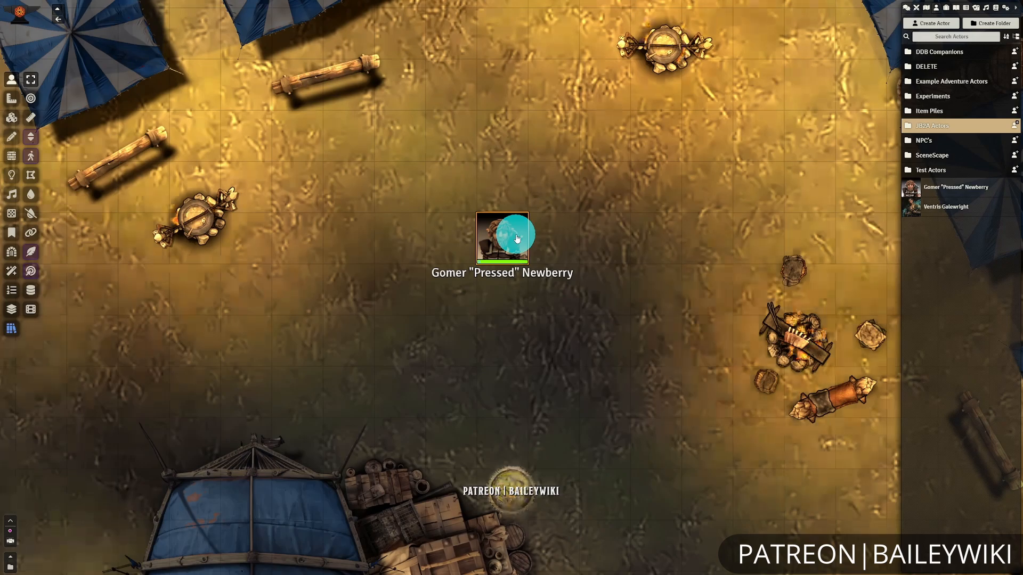
pyautogui.doubleClick(518, 242)
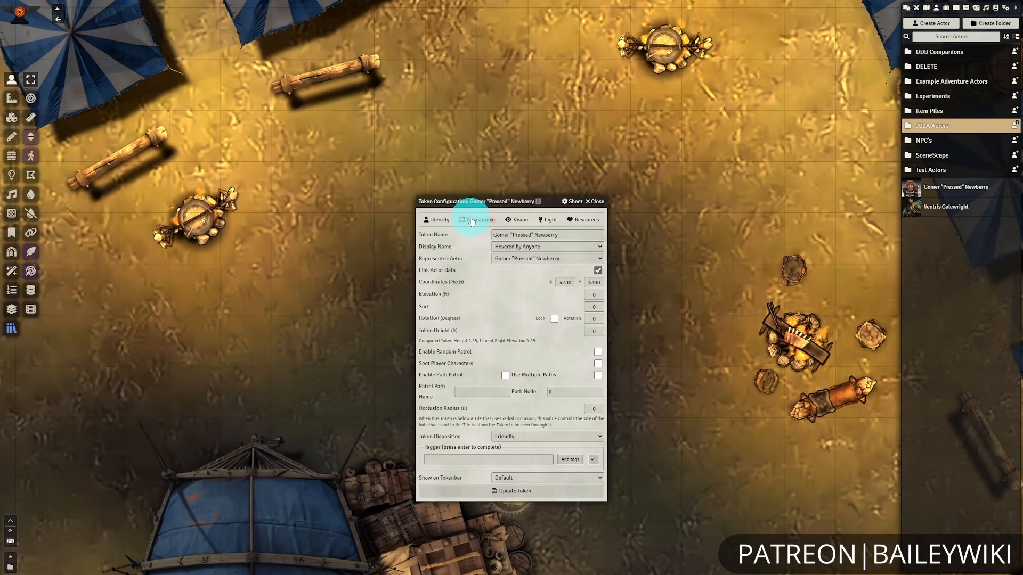
pyautogui.click(595, 203)
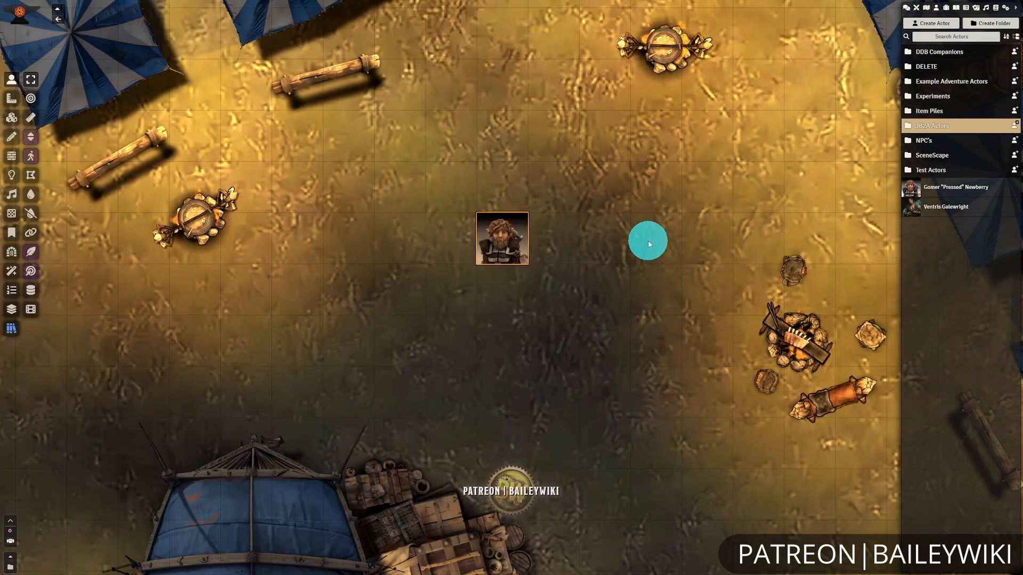
pyautogui.press('Delete')
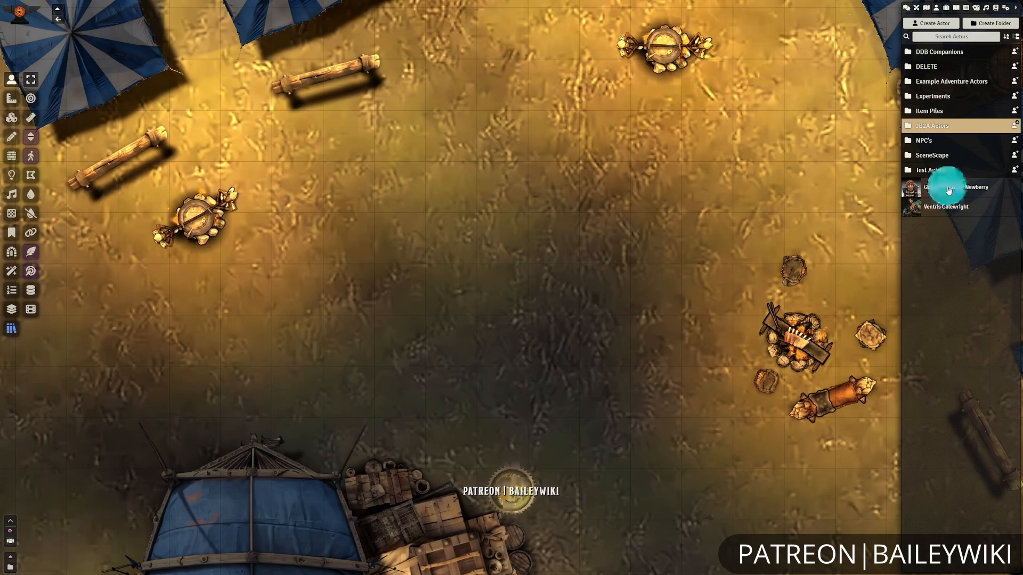
# Open the Gomer actor's prototype token appearance settings and browse for its image file
pyautogui.click(949, 190)
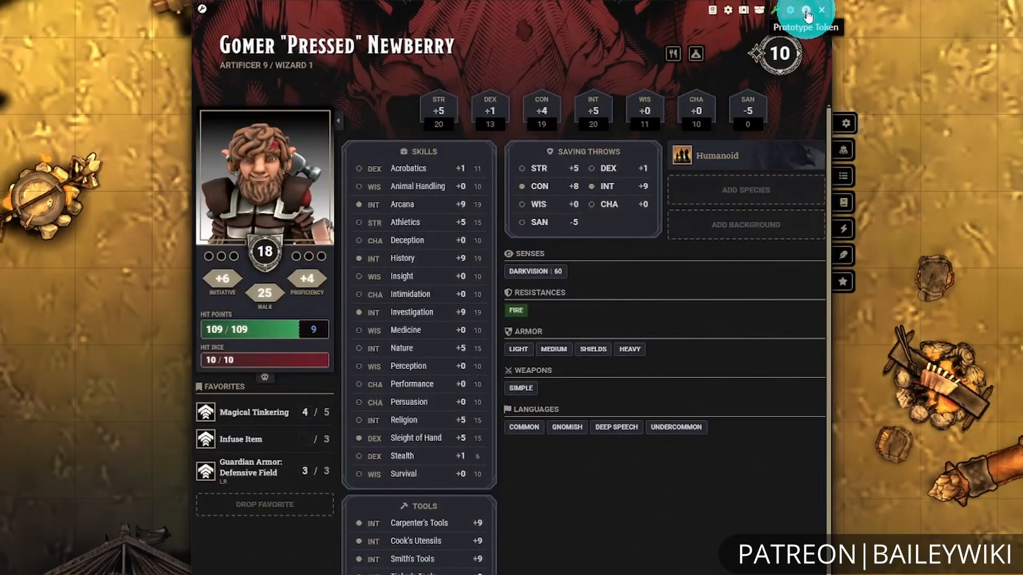
pyautogui.click(807, 13)
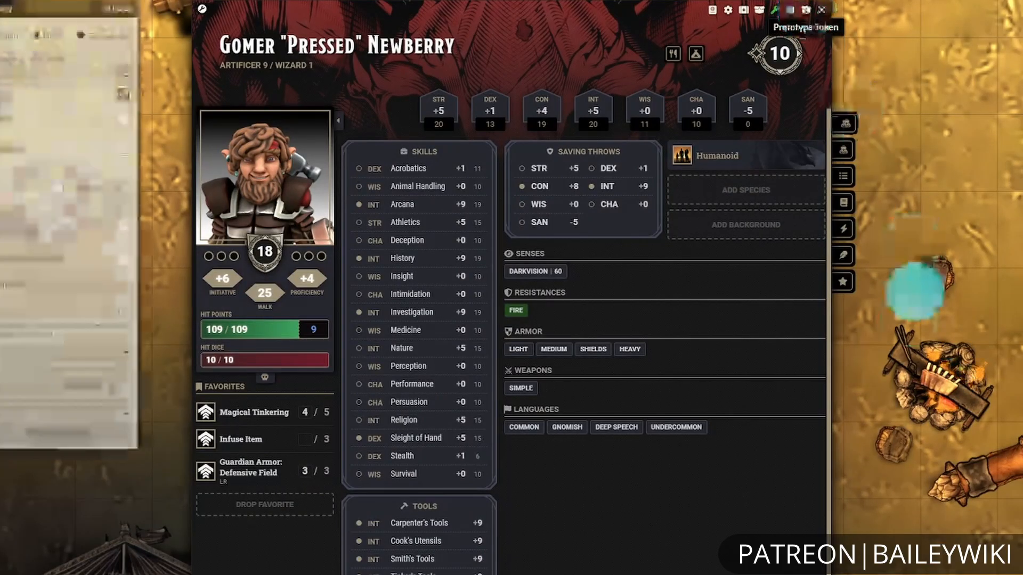
pyautogui.moveTo(32, 7); pyautogui.dragTo(238, 32)
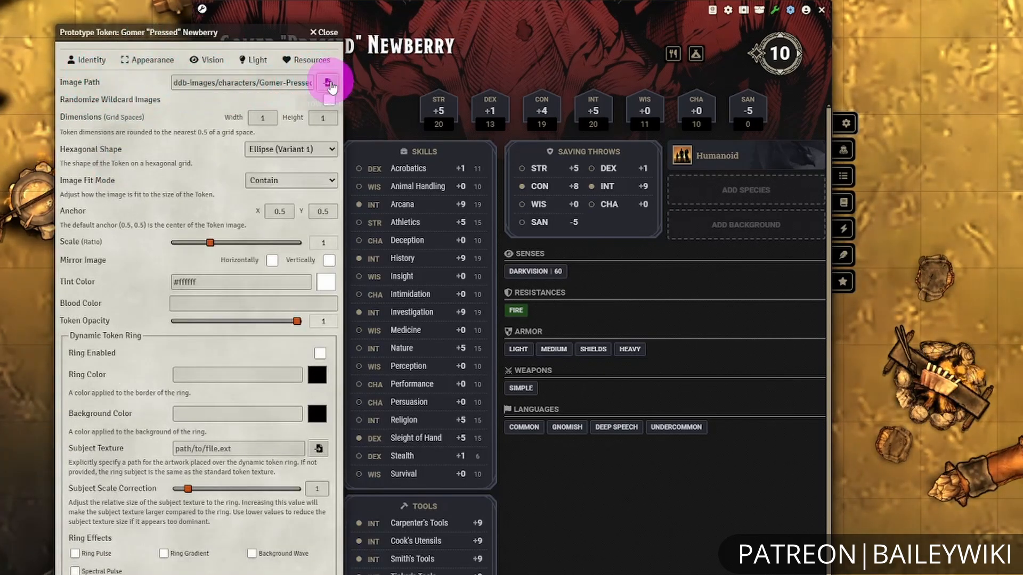
pyautogui.click(326, 84)
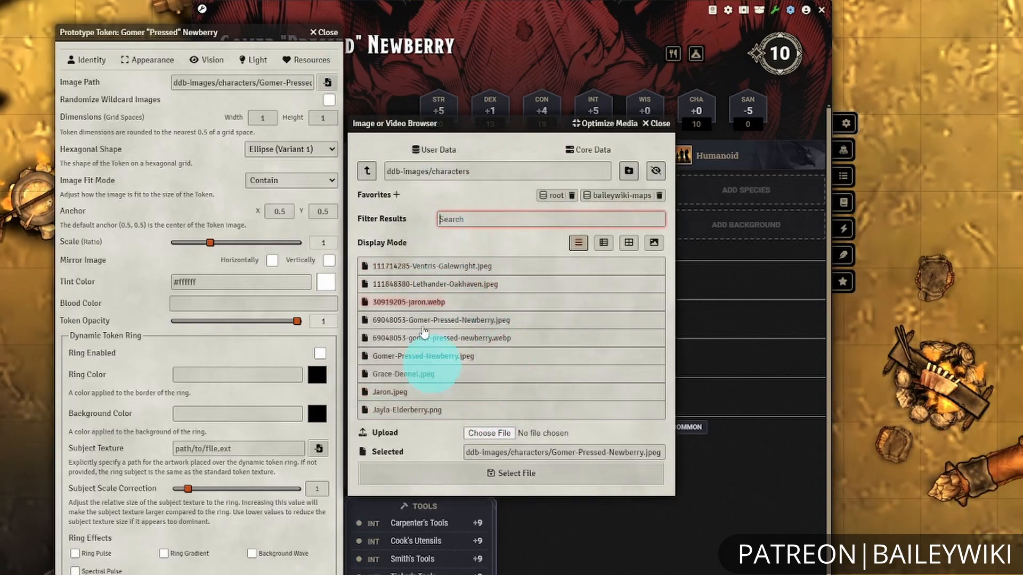
# Examine the Core Data folders and the User Data modules, systems and worlds folders, and return to the User Data root
pyautogui.click(367, 172)
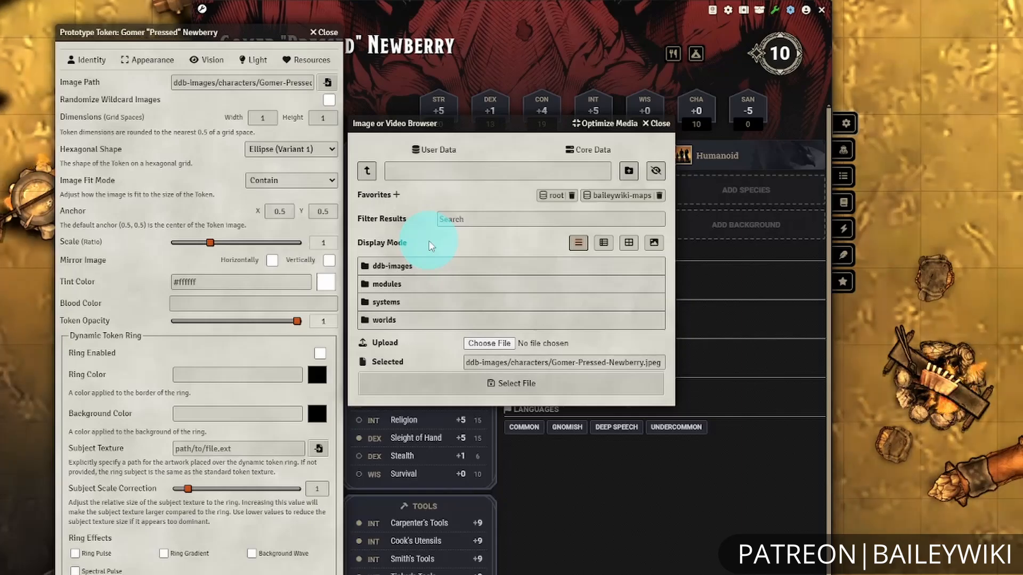
pyautogui.click(592, 150)
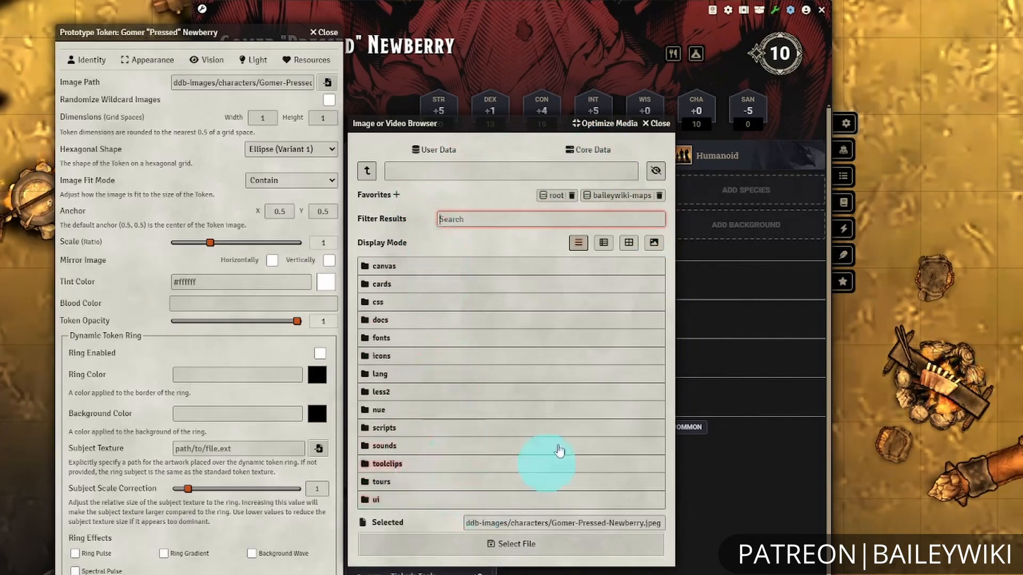
pyautogui.click(440, 157)
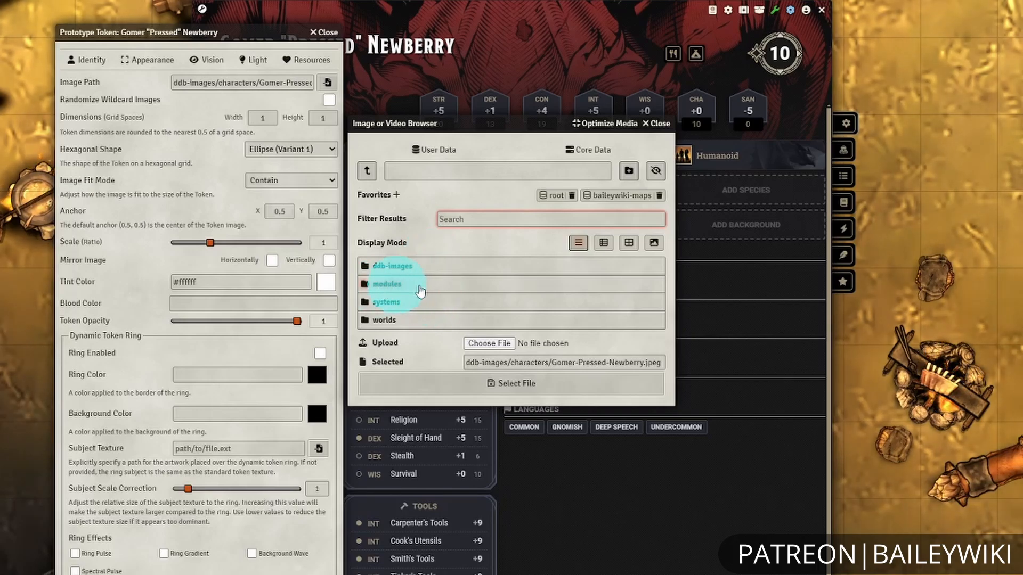
pyautogui.click(481, 289)
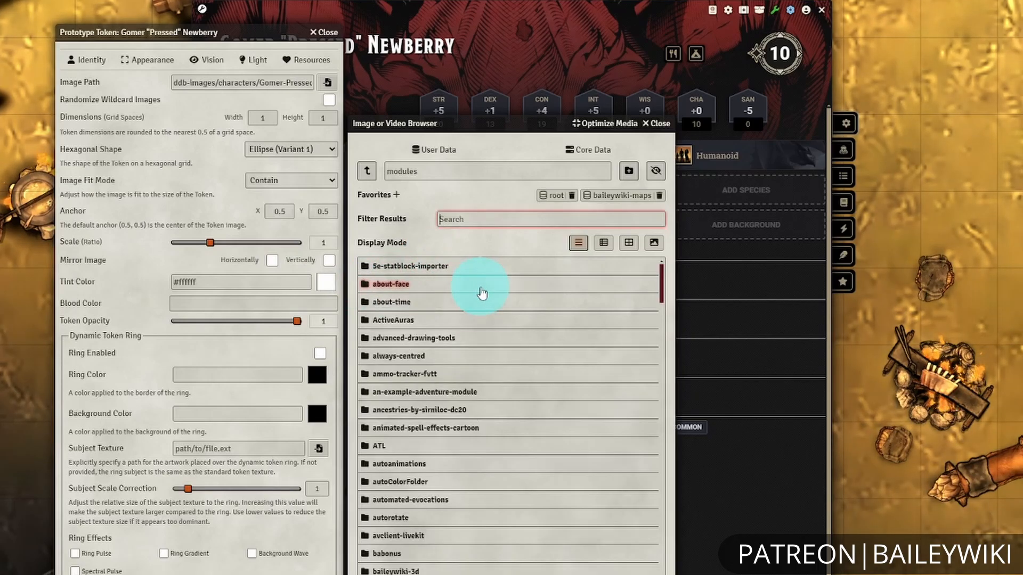
pyautogui.click(367, 171)
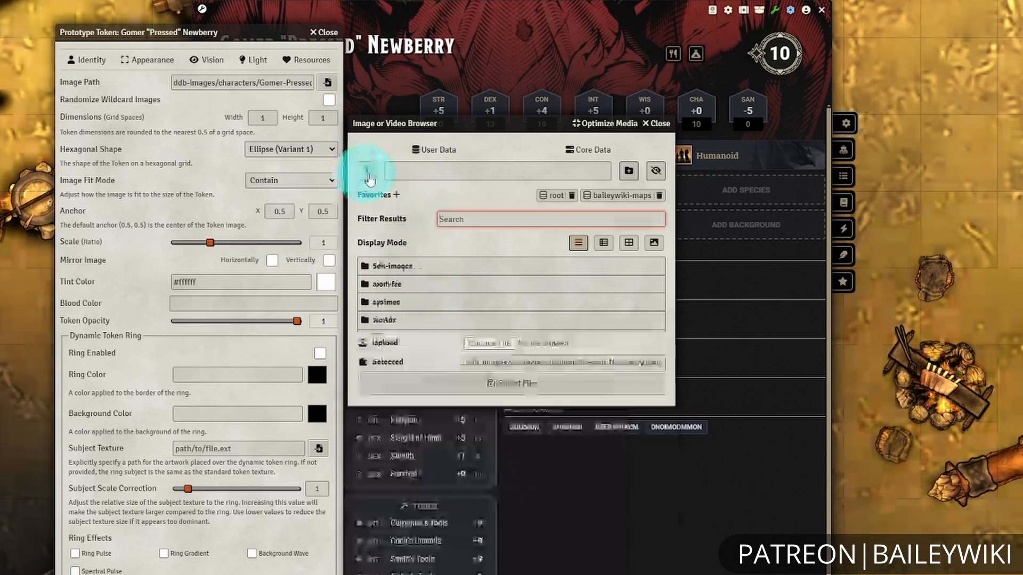
pyautogui.click(399, 301)
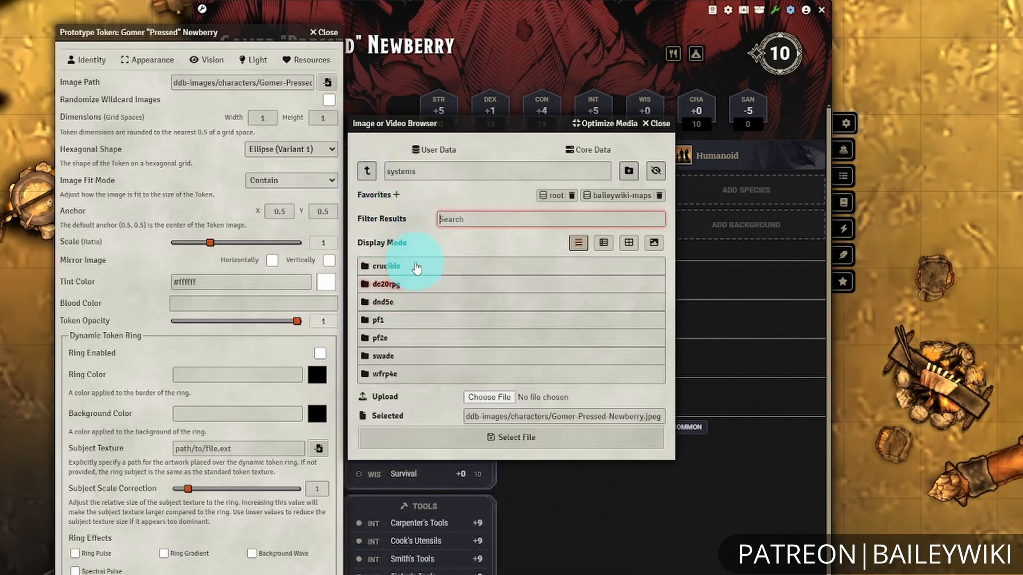
pyautogui.click(371, 174)
pyautogui.click(413, 322)
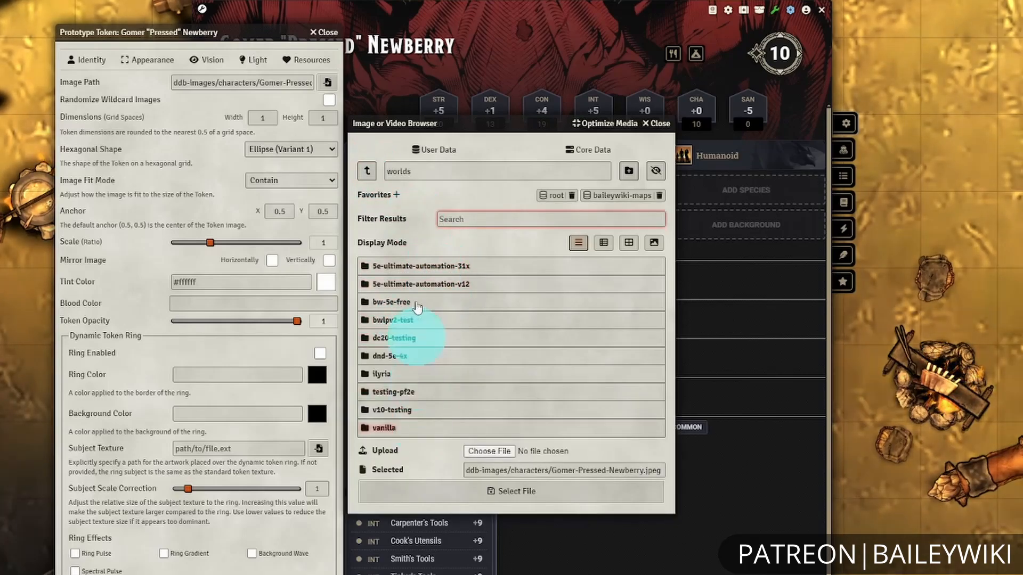
pyautogui.click(366, 173)
pyautogui.click(419, 222)
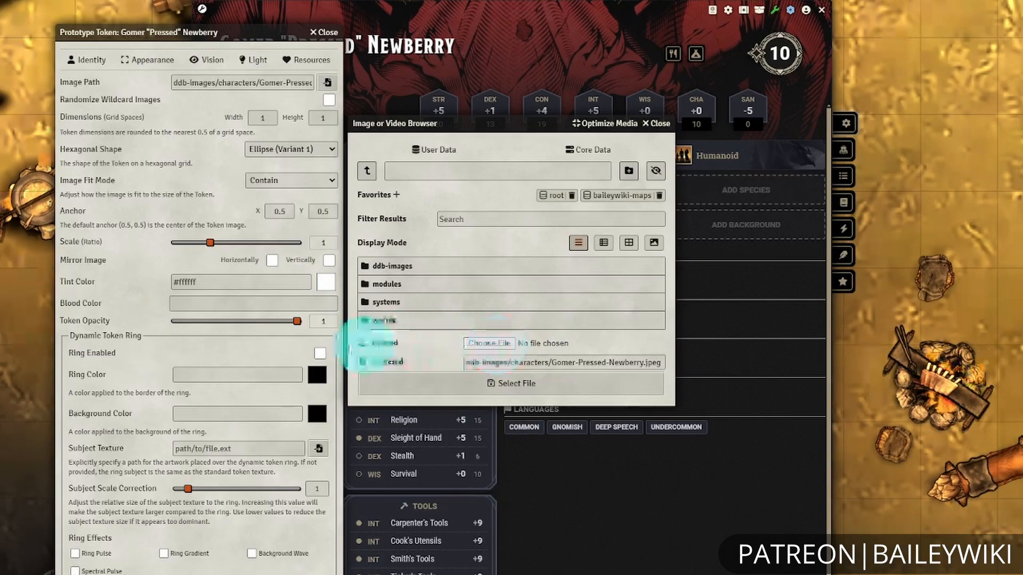
# Upload Gomer-token-s.png from the Video Examples > Storage and Organization folder into the User Data root
pyautogui.click(501, 344)
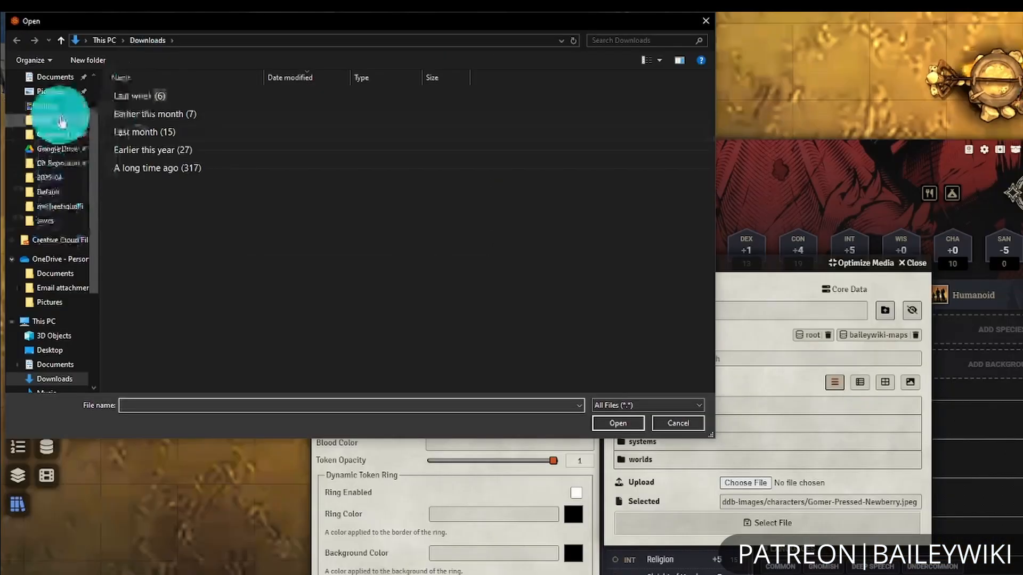
pyautogui.click(33, 67)
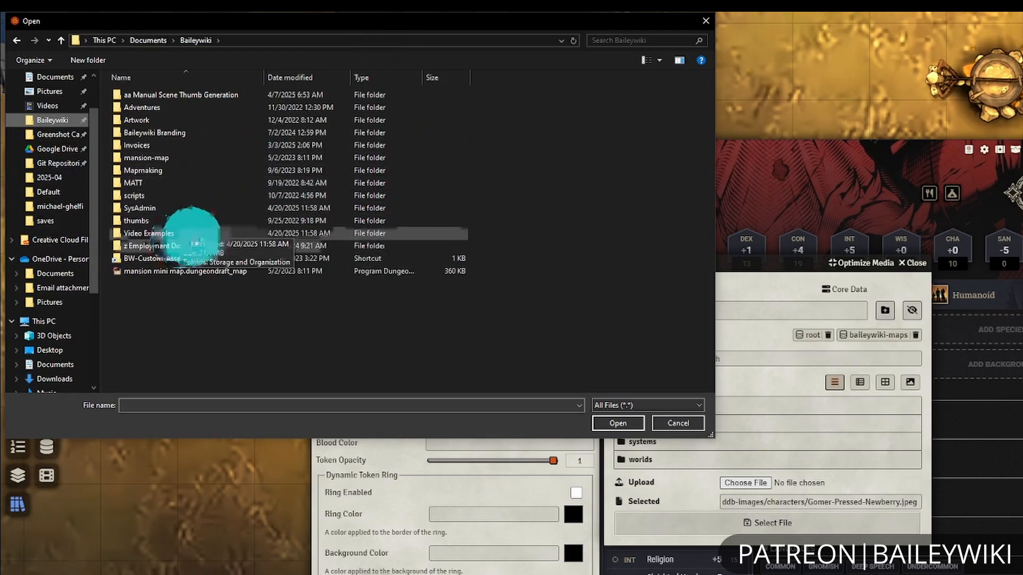
pyautogui.click(200, 235)
pyautogui.doubleClick(200, 235)
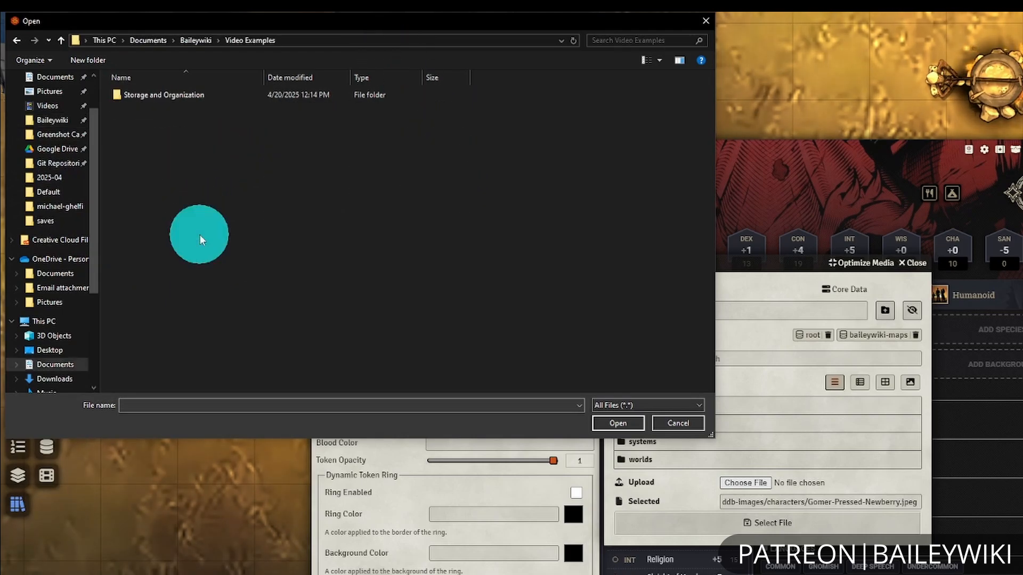
pyautogui.doubleClick(175, 96)
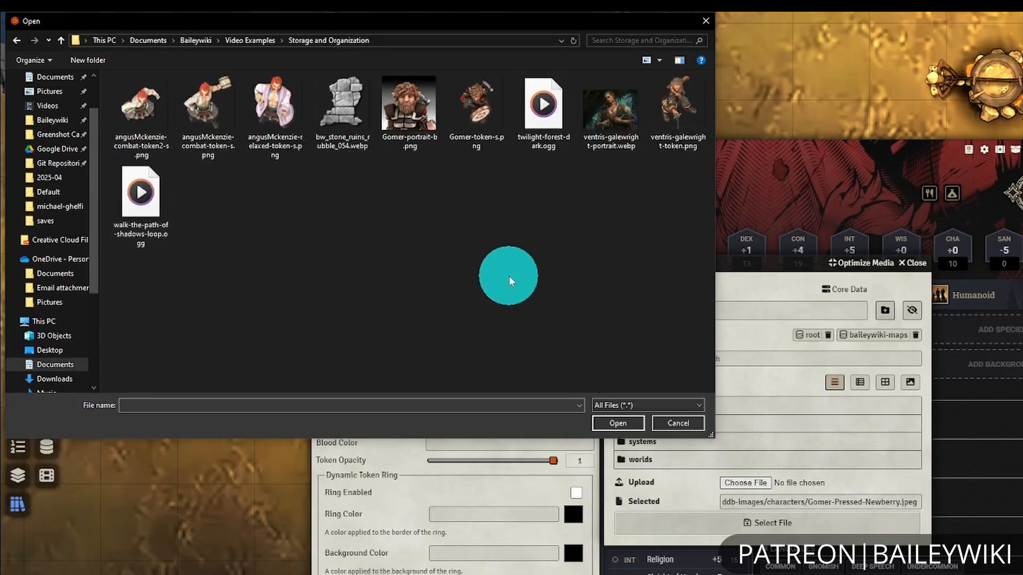
pyautogui.click(489, 110)
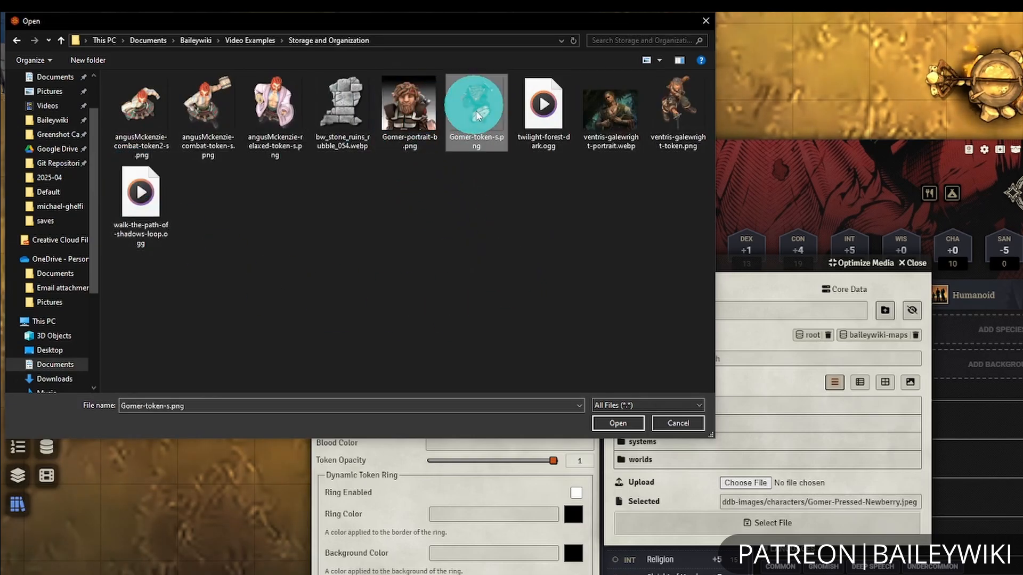
pyautogui.click(623, 424)
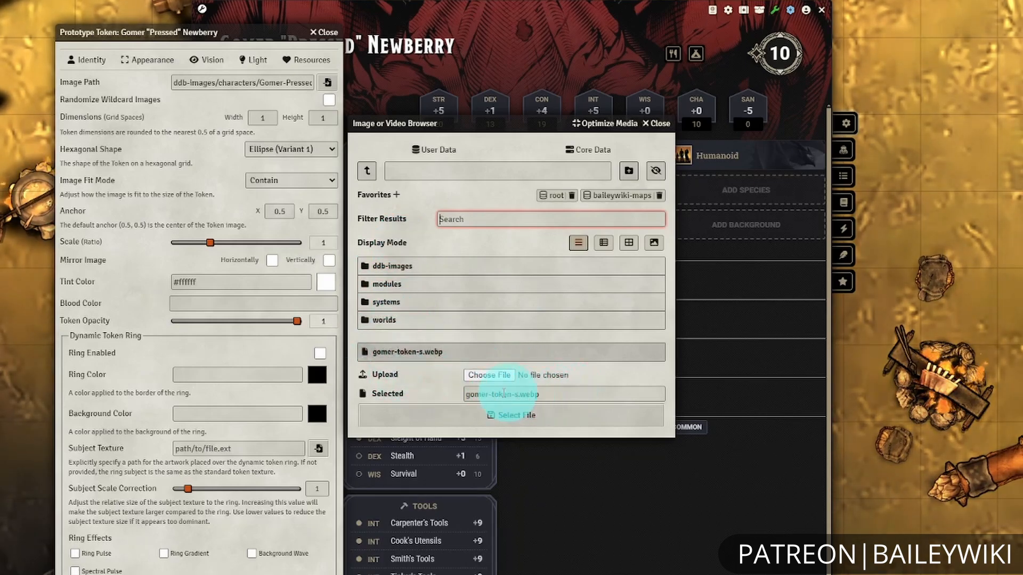
# Use gomer-token-s.webp as the Gomer actor's prototype token image, save the token settings, and close the character sheet
pyautogui.click(549, 417)
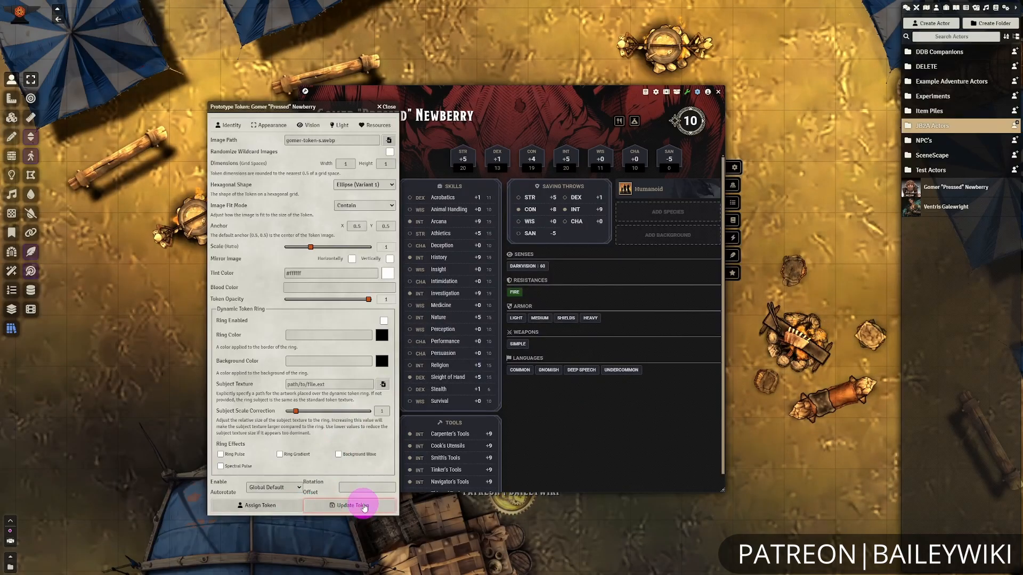
pyautogui.click(364, 506)
pyautogui.click(718, 92)
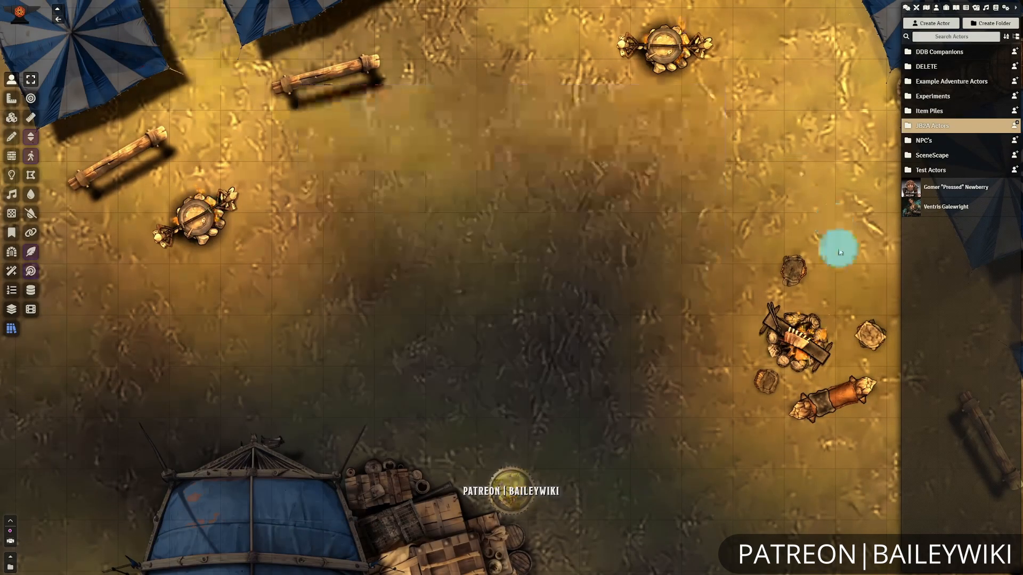
# Place the Gomer actor's token on the open camp ground above the long blue tent and try it out there
pyautogui.moveTo(936, 188); pyautogui.dragTo(533, 235)
pyautogui.click(499, 183)
pyautogui.click(550, 235)
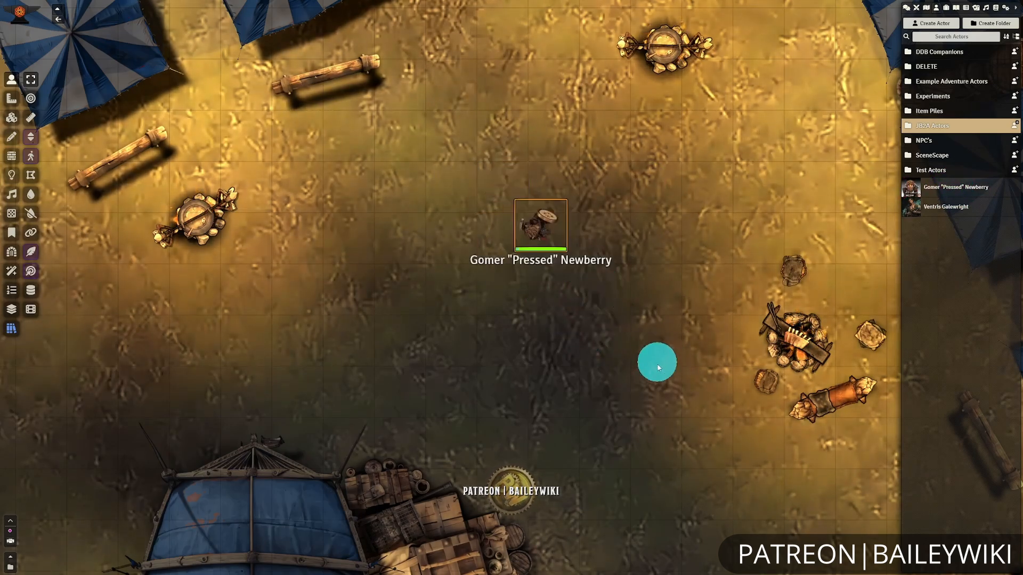
pyautogui.scroll(-2, 658, 368)
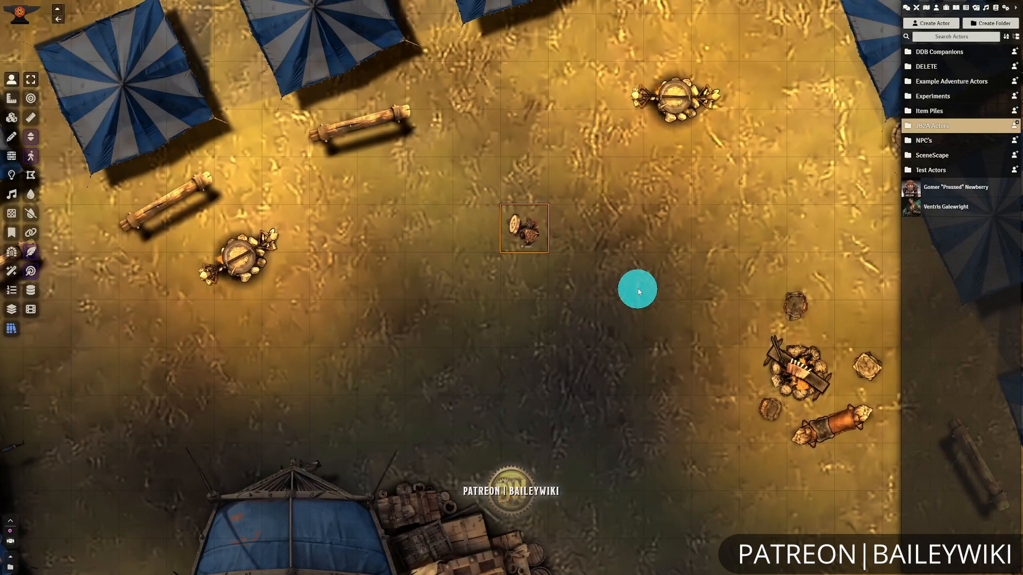
# Open the Ventris actor's prototype token appearance settings and browse for its image file from the User Data root
pyautogui.click(941, 209)
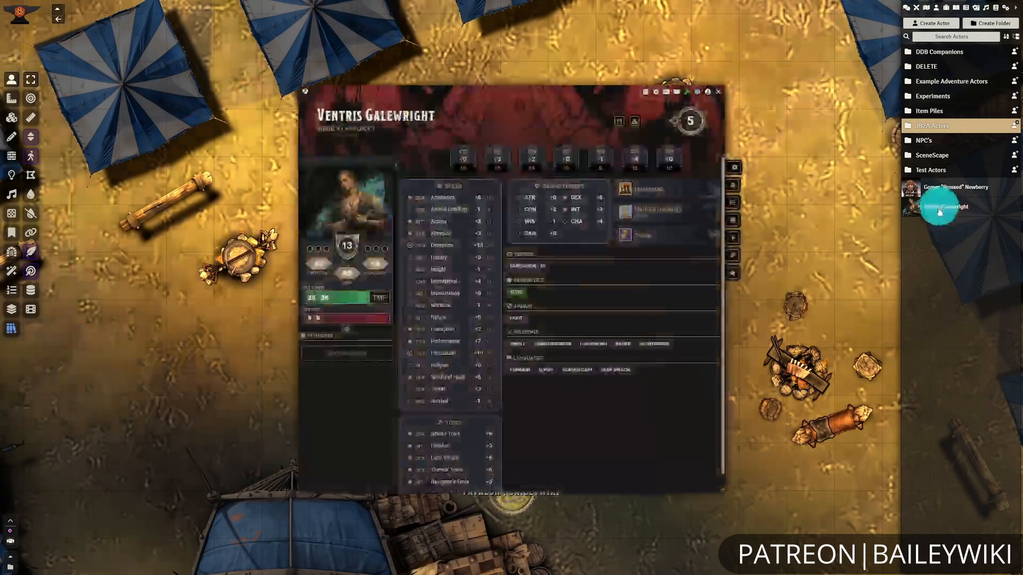
pyautogui.click(709, 93)
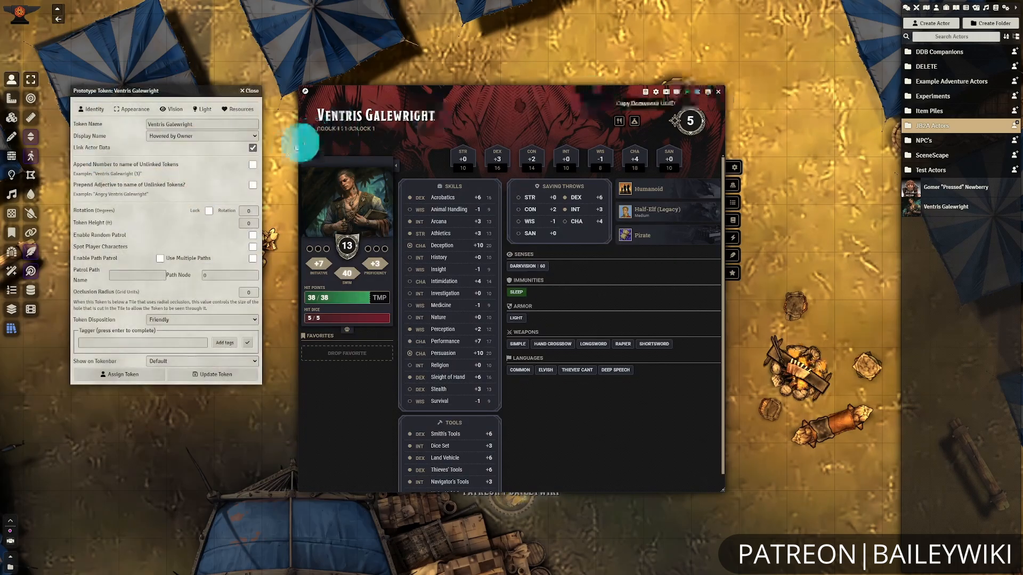
pyautogui.click(134, 109)
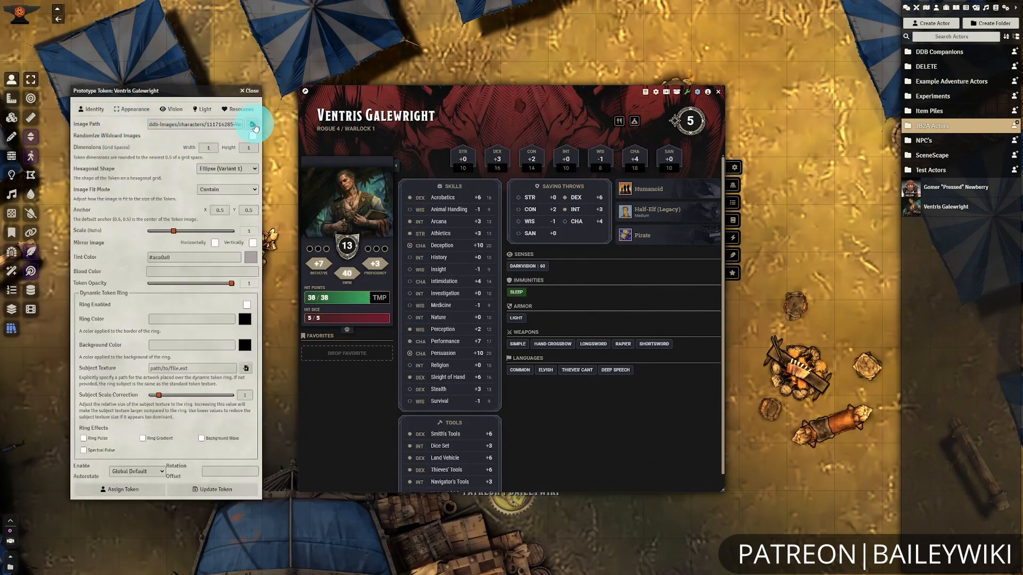
pyautogui.click(254, 125)
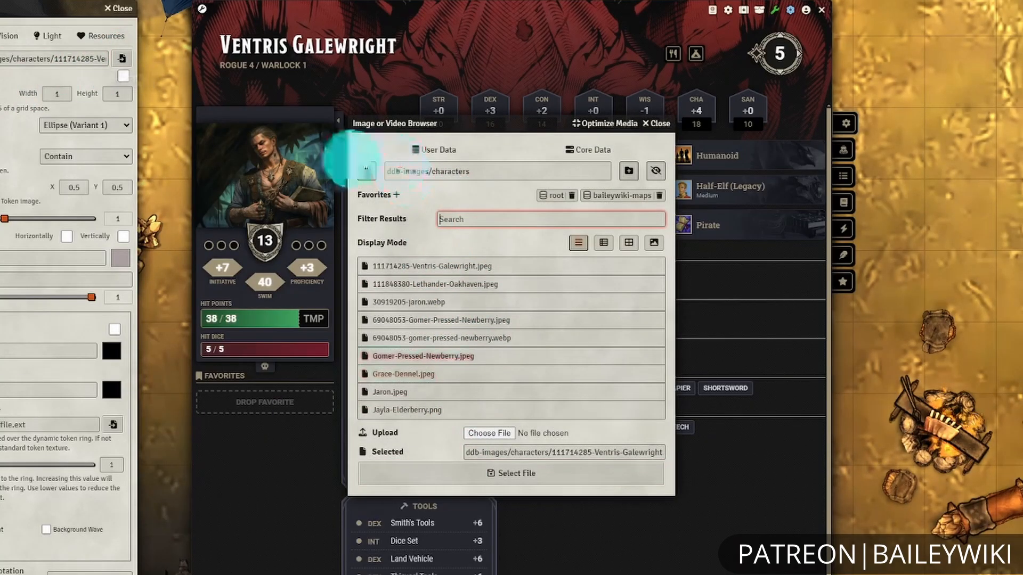
pyautogui.click(365, 172)
pyautogui.click(365, 171)
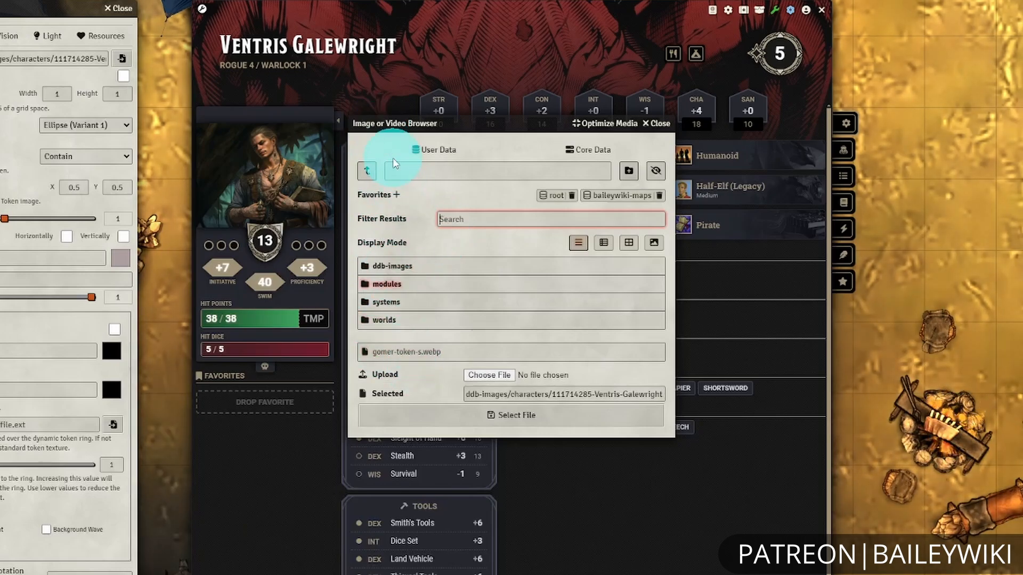
# Examine the User Data modules folder and its 5e-statblock-importer subfolder, and return to the User Data root
pyautogui.click(429, 338)
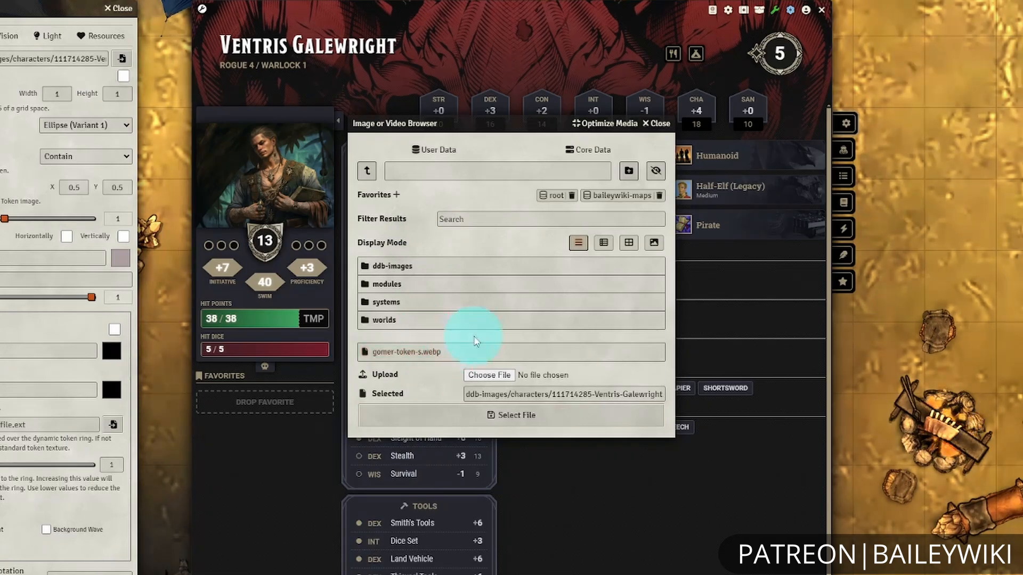
pyautogui.click(423, 269)
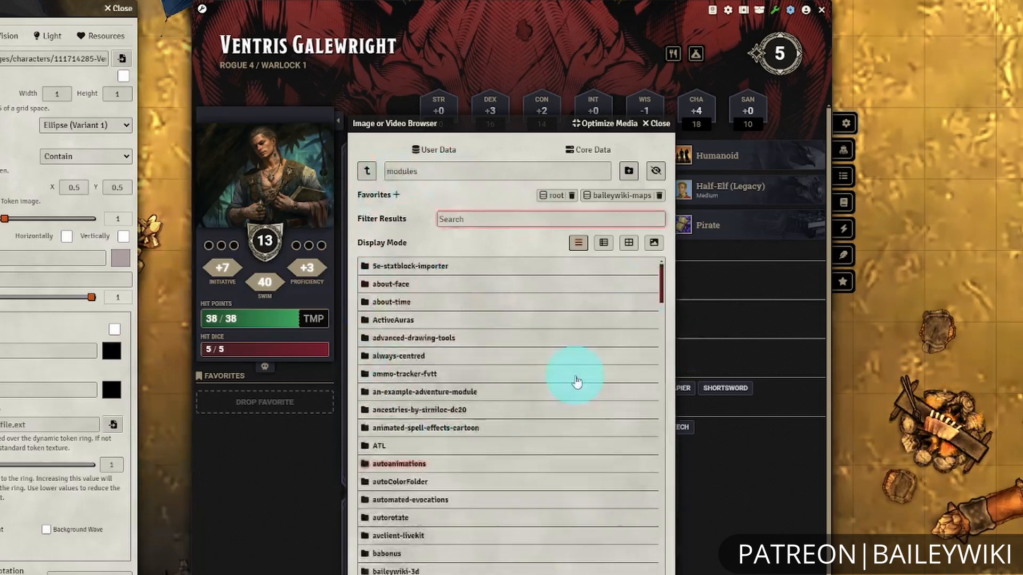
pyautogui.click(367, 170)
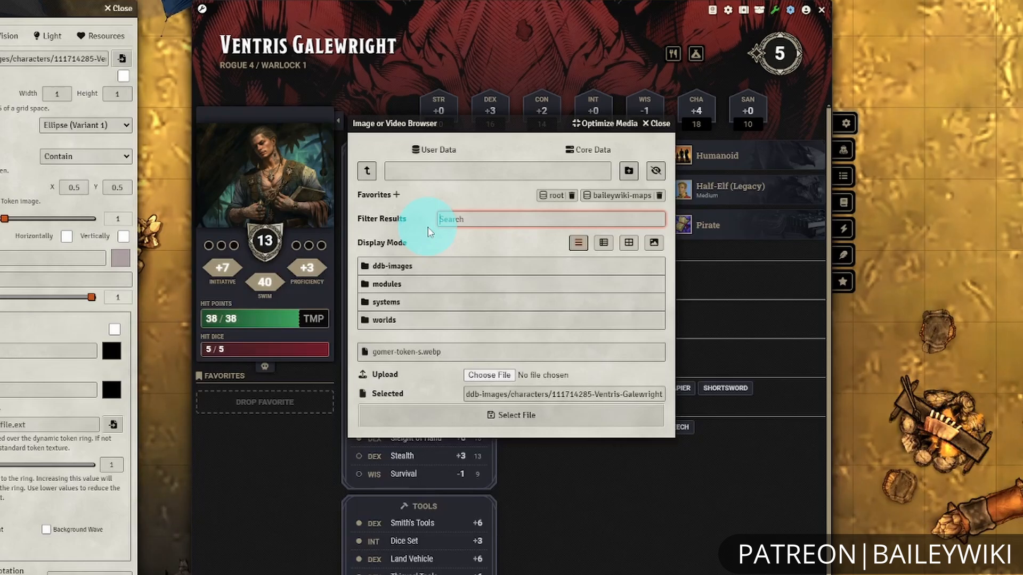
pyautogui.click(399, 290)
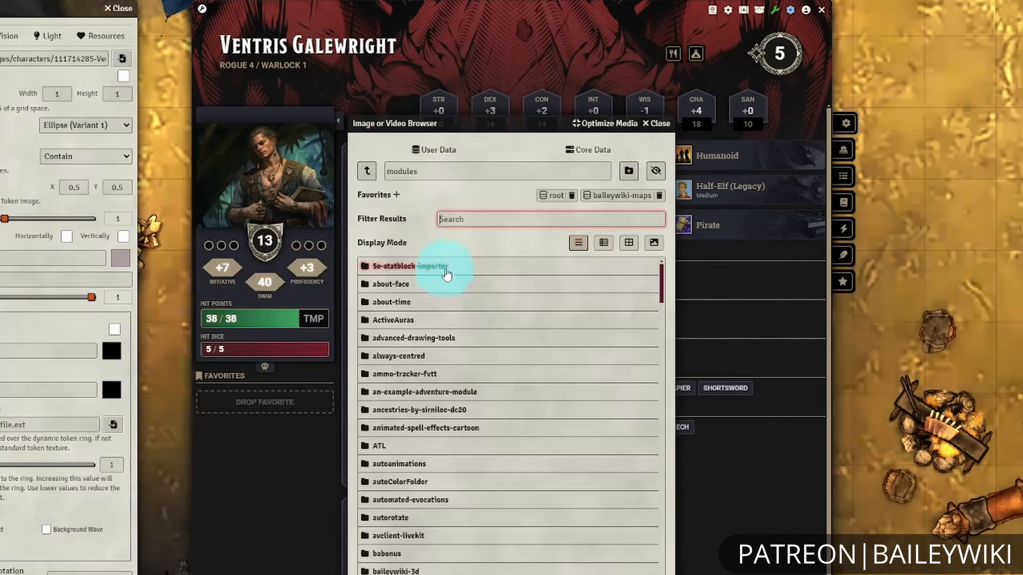
pyautogui.click(601, 243)
pyautogui.click(410, 265)
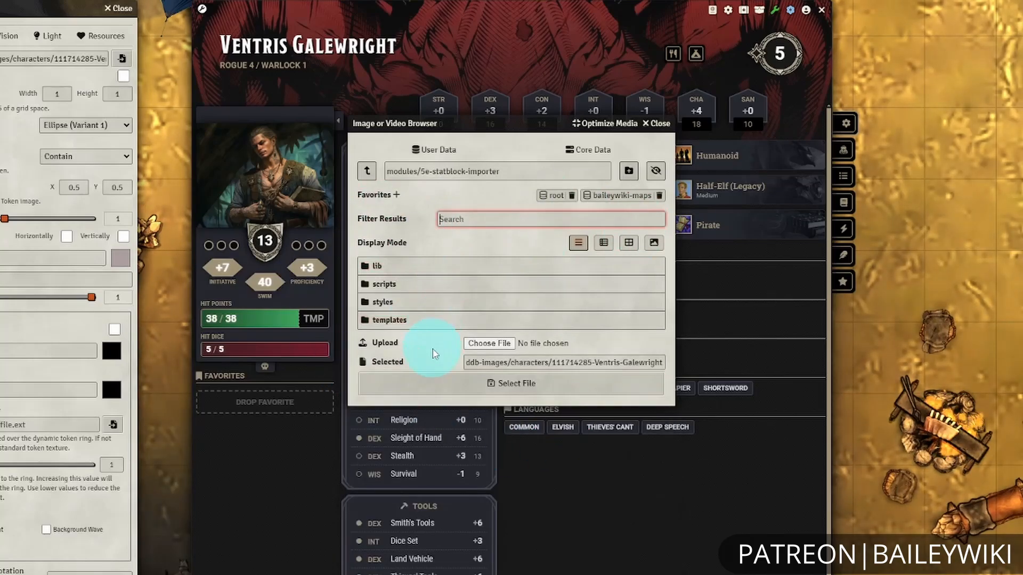
pyautogui.click(369, 175)
pyautogui.click(368, 172)
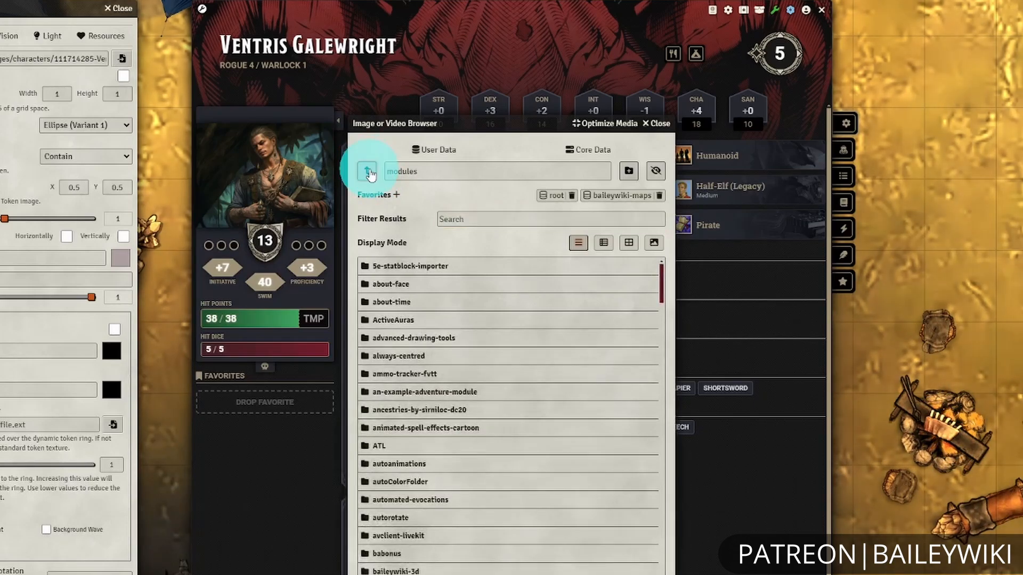
# Examine the contents of the systems and worlds folders and return to the User Data root
pyautogui.click(396, 318)
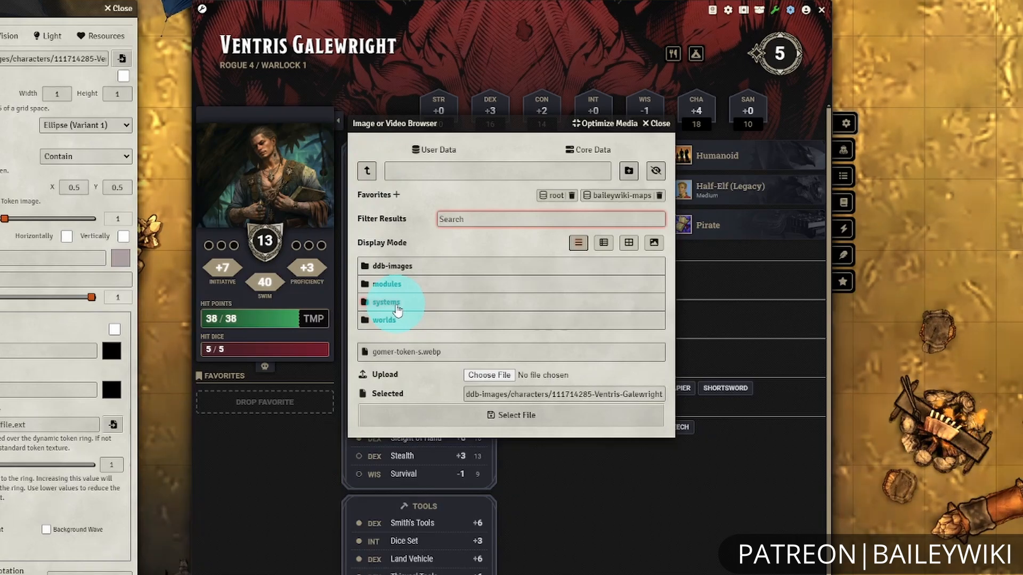
pyautogui.click(396, 304)
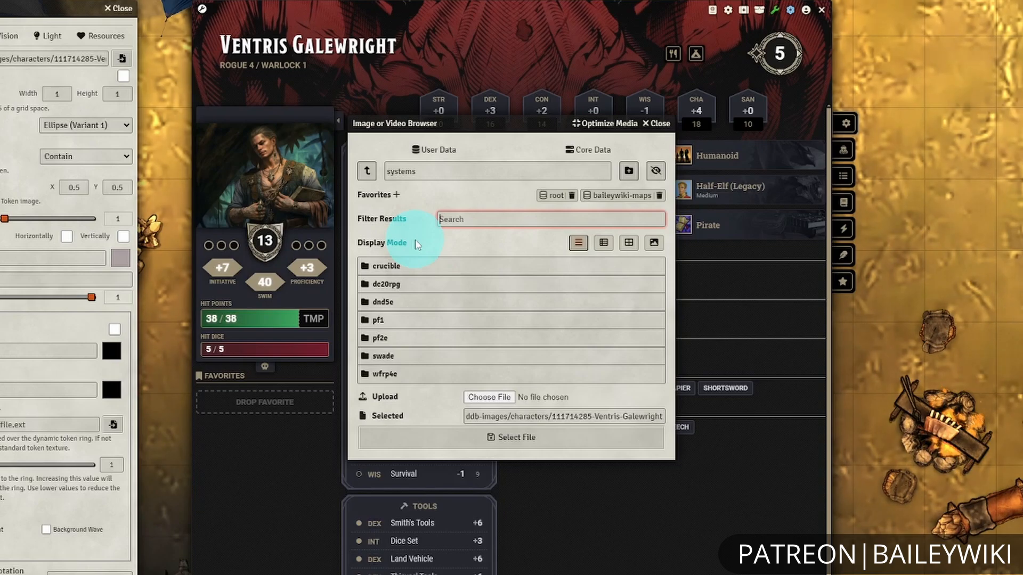
pyautogui.click(366, 171)
pyautogui.click(389, 320)
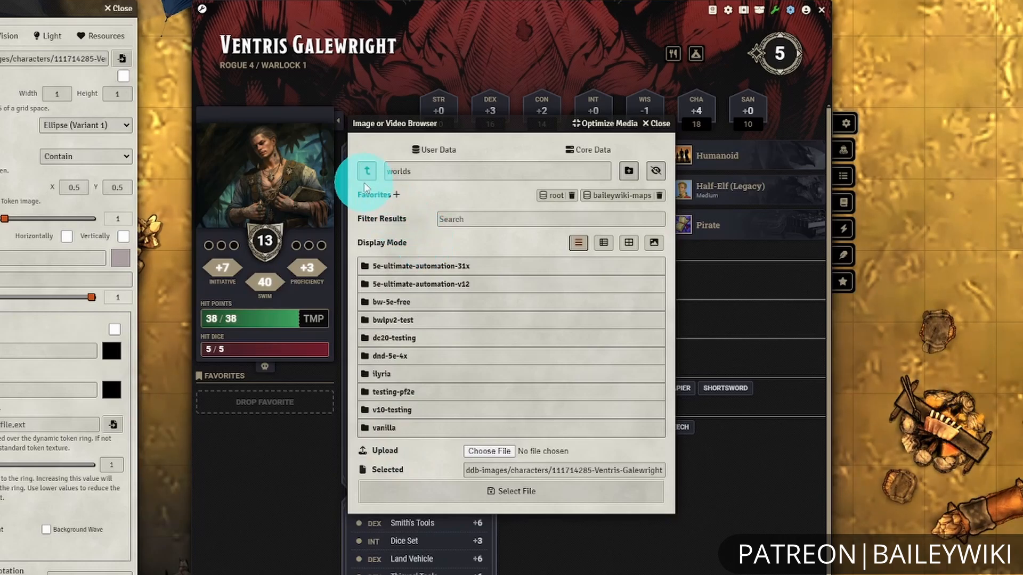
pyautogui.click(366, 170)
pyautogui.click(435, 241)
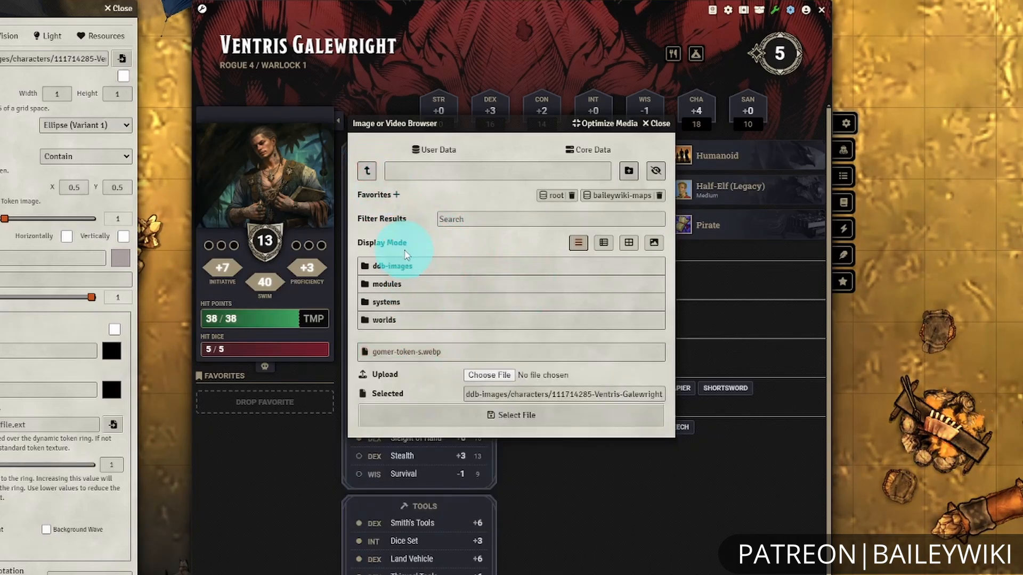
# Create a subfolder named assets in the User Data root
pyautogui.click(629, 172)
pyautogui.click(598, 305)
pyautogui.write('a')
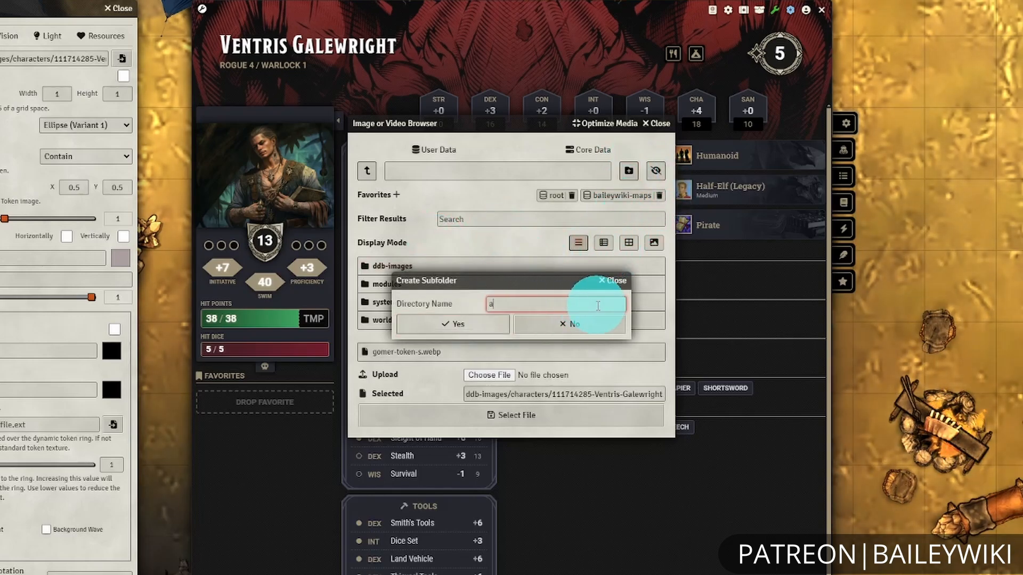
pyautogui.write('ssets')
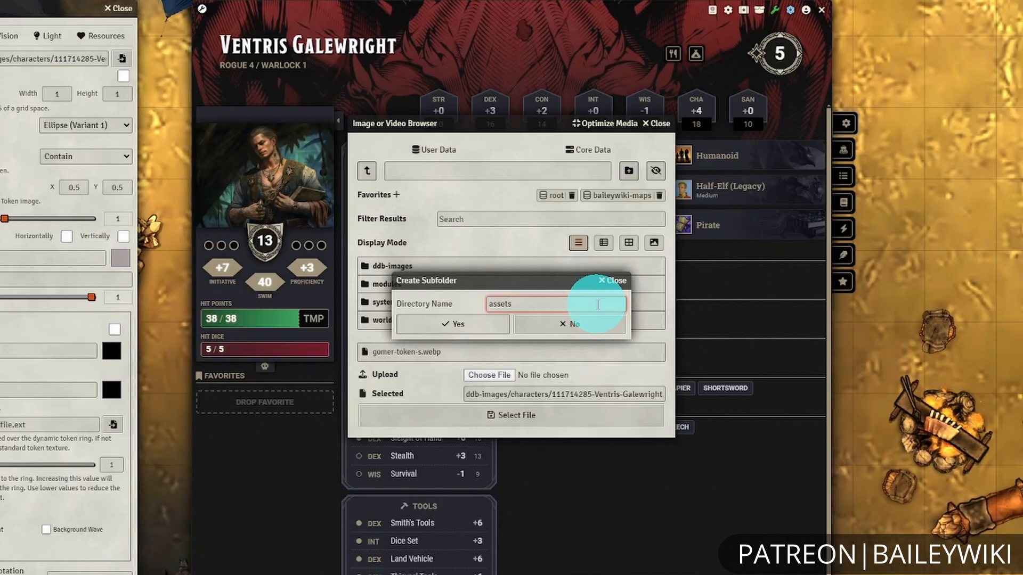
pyautogui.moveTo(598, 305); pyautogui.dragTo(495, 321)
pyautogui.click(468, 323)
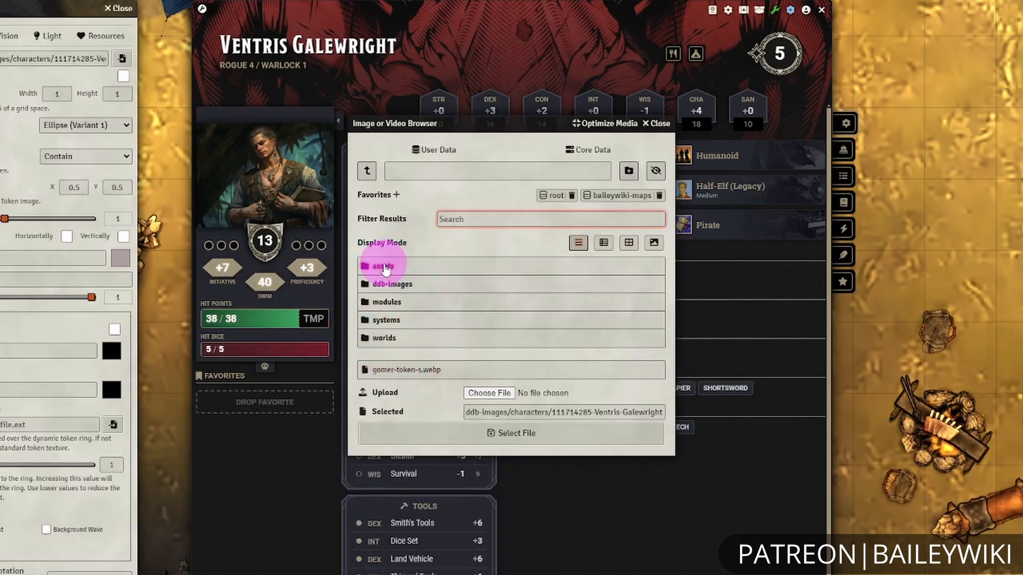
# Upload ventris-galewright-token.png from the local Storage and Organization folder into the assets folder
pyautogui.click(383, 271)
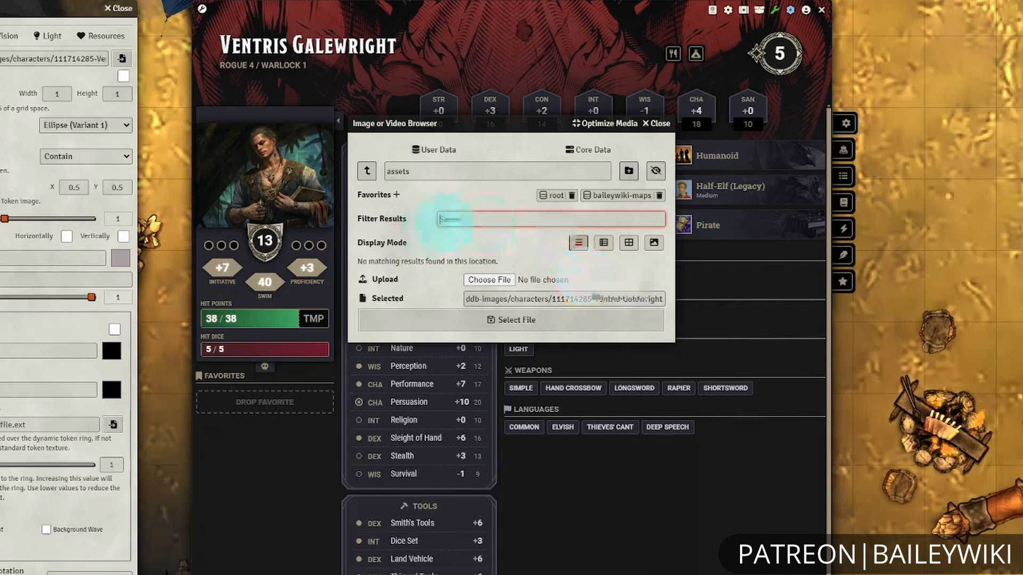
pyautogui.click(484, 281)
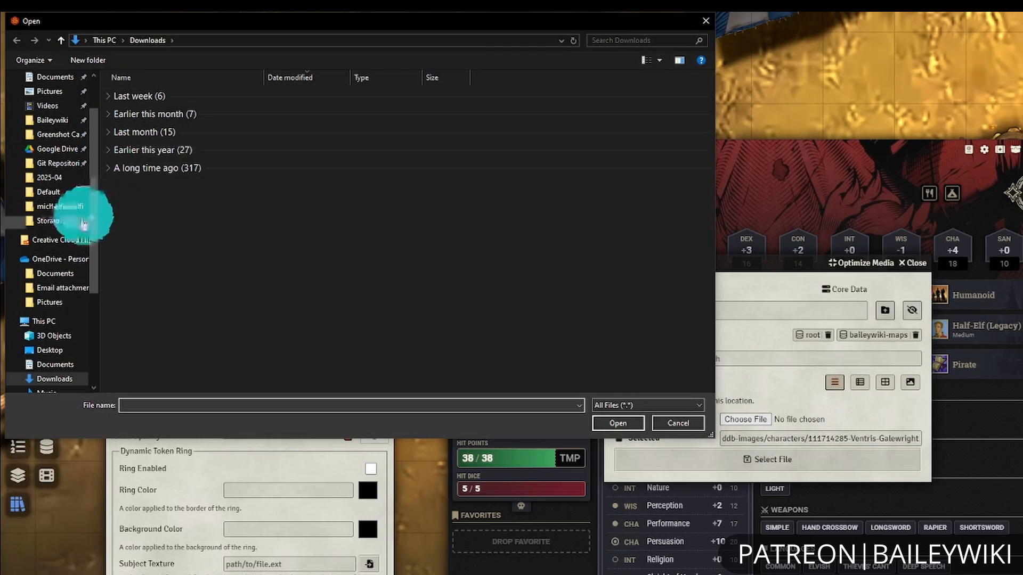
pyautogui.click(59, 220)
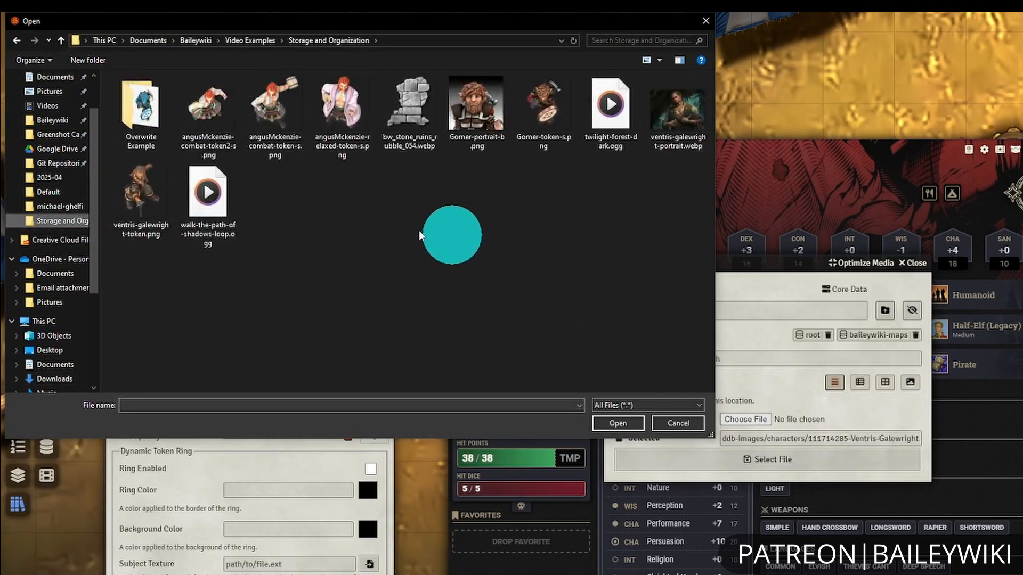
pyautogui.click(141, 200)
pyautogui.click(624, 426)
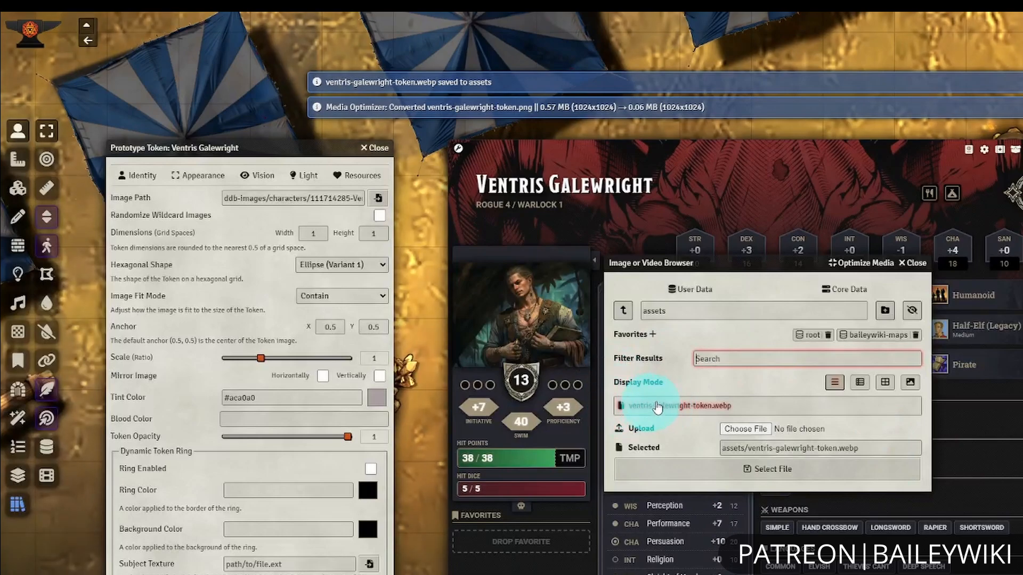
# Choose assets/ventris-galewright-token.webp as the Ventris actor's token image, and close the token settings and character sheet without updating the token
pyautogui.click(766, 470)
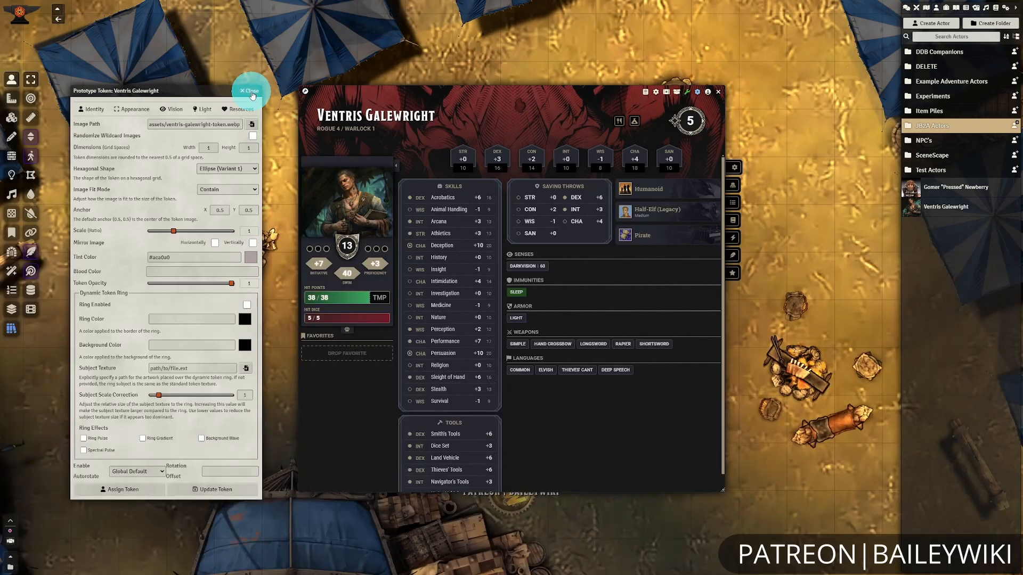
pyautogui.click(378, 150)
pyautogui.click(720, 91)
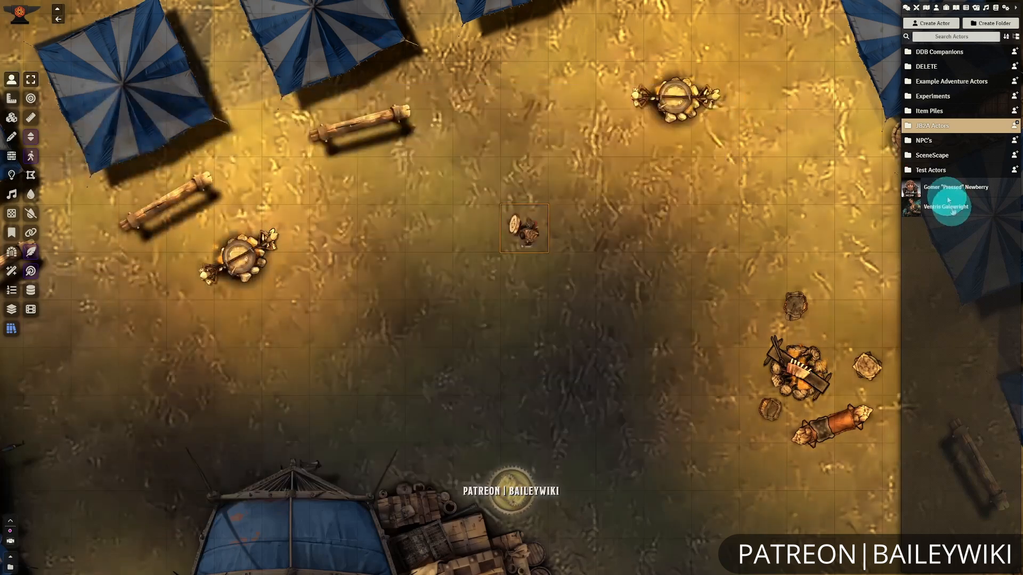
# Place a Ventris Galewright token on the scene, two grid squares from the existing Gomer token
pyautogui.moveTo(953, 212); pyautogui.dragTo(950, 212)
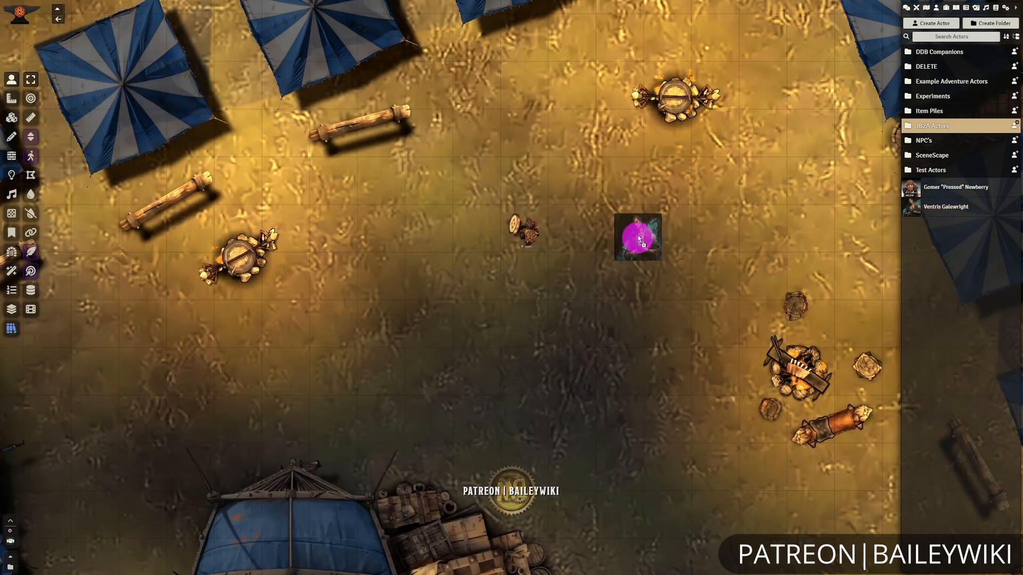
pyautogui.moveTo(637, 235)
pyautogui.mouseDown()
pyautogui.moveTo(616, 246)
pyautogui.moveTo(642, 301)
pyautogui.mouseUp()
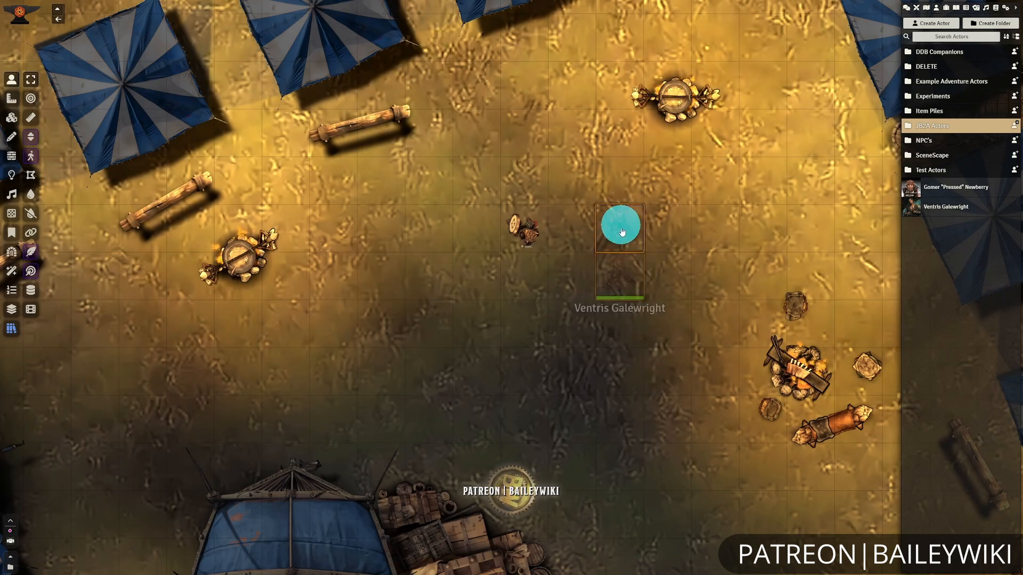
pyautogui.click(662, 372)
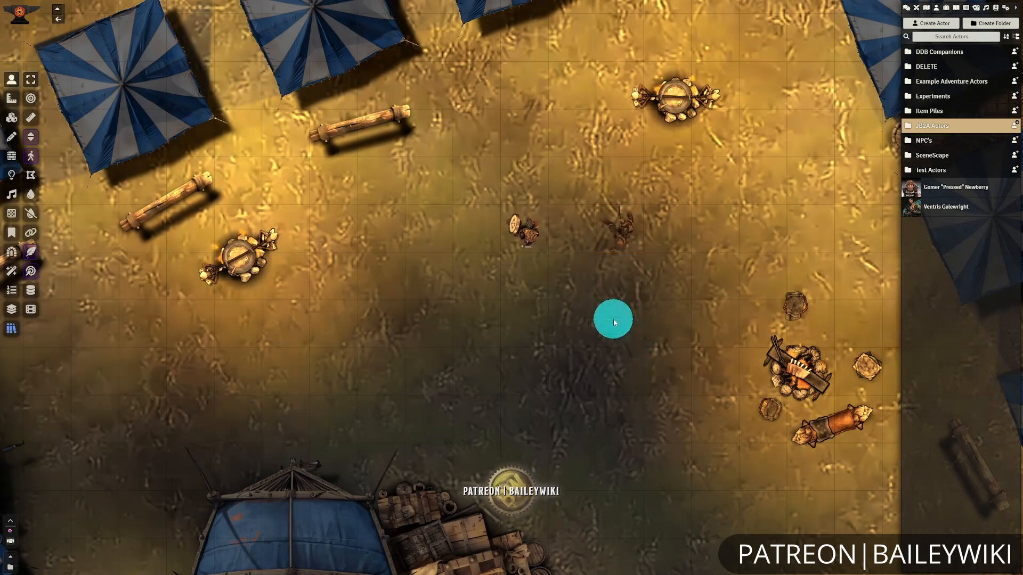
# Open the image browser for Gomer's prototype token and set its display mode to large image previews
pyautogui.click(967, 188)
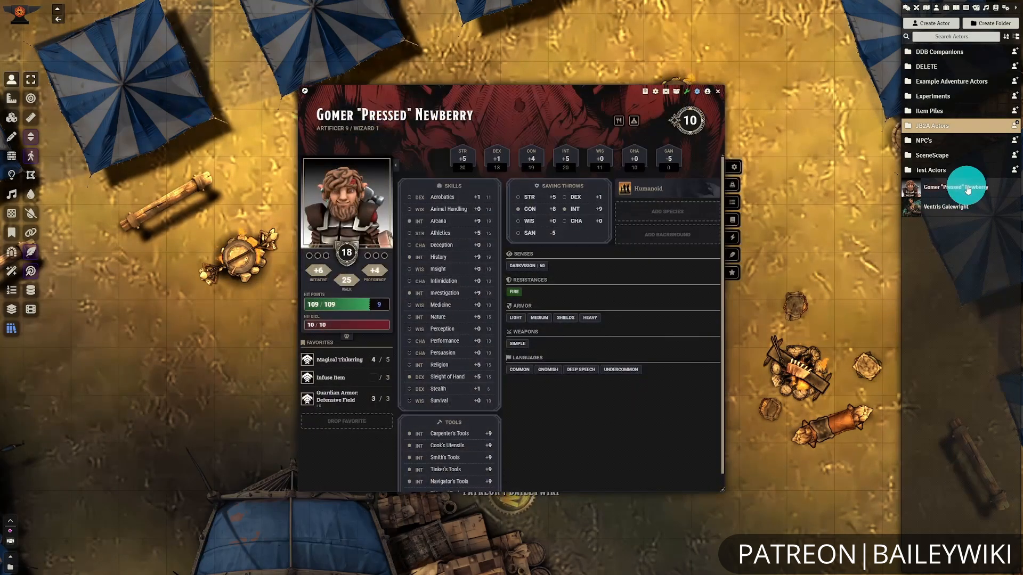
pyautogui.click(708, 92)
pyautogui.click(133, 109)
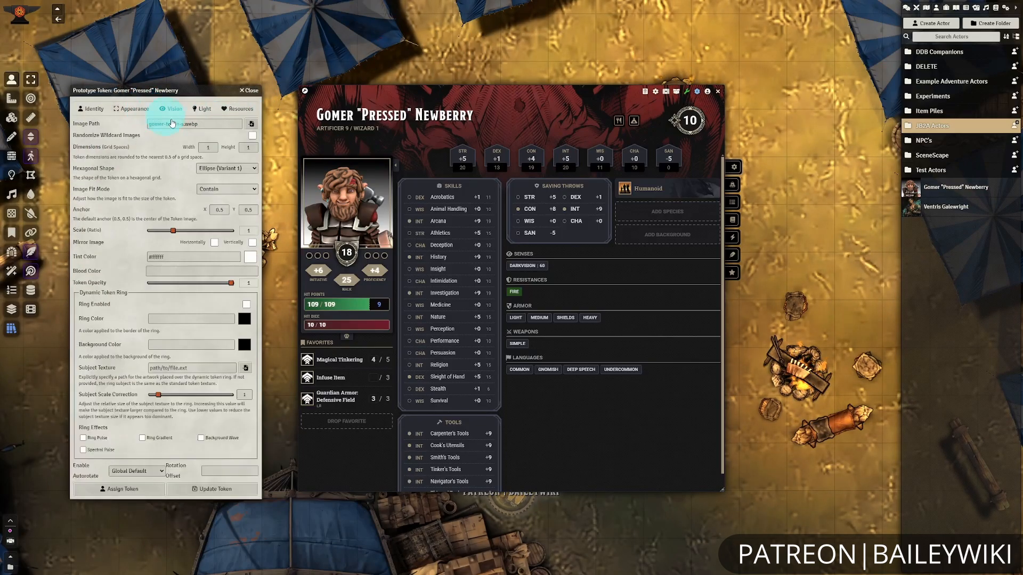
pyautogui.click(251, 124)
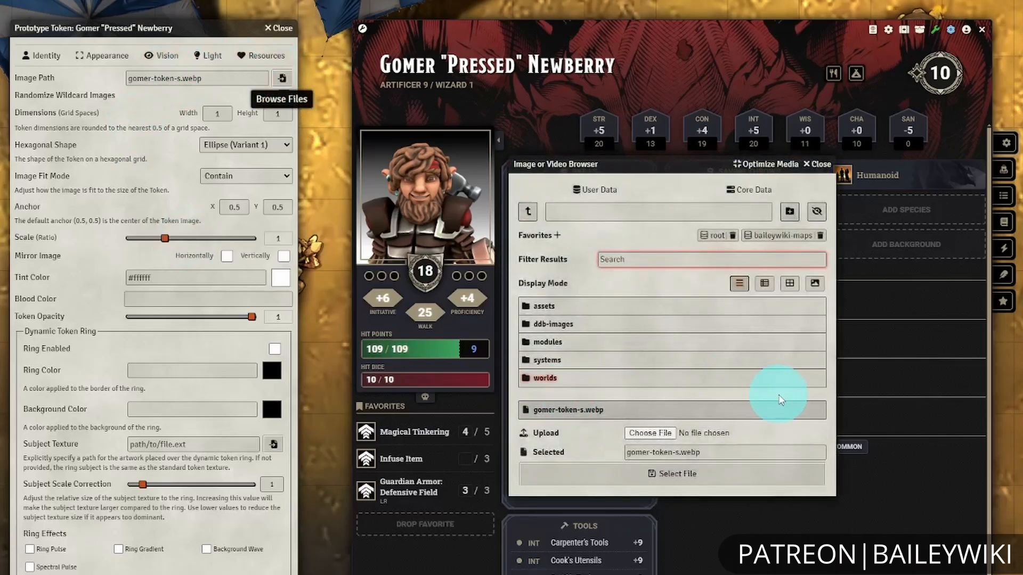
pyautogui.click(790, 288)
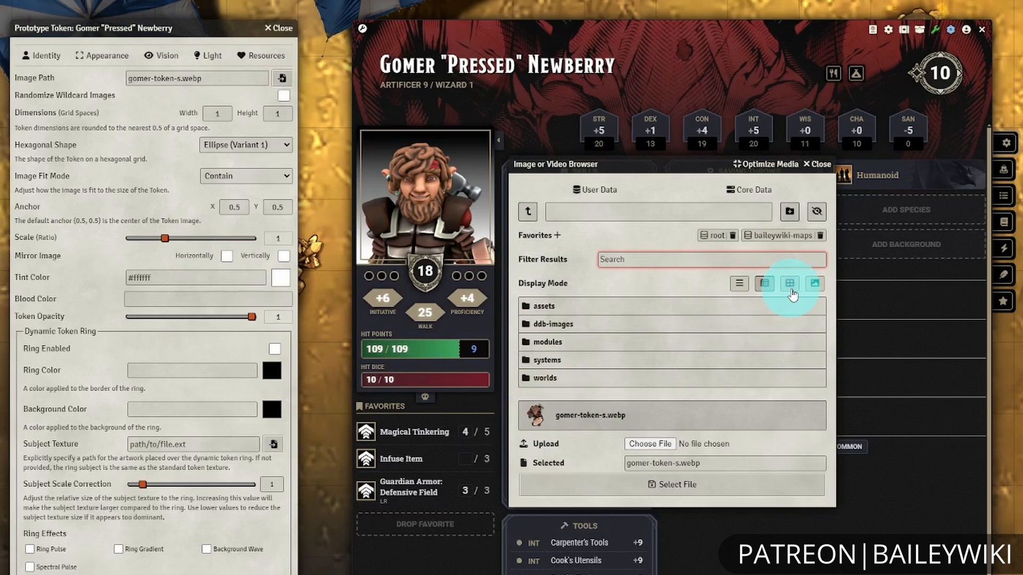
pyautogui.click(791, 290)
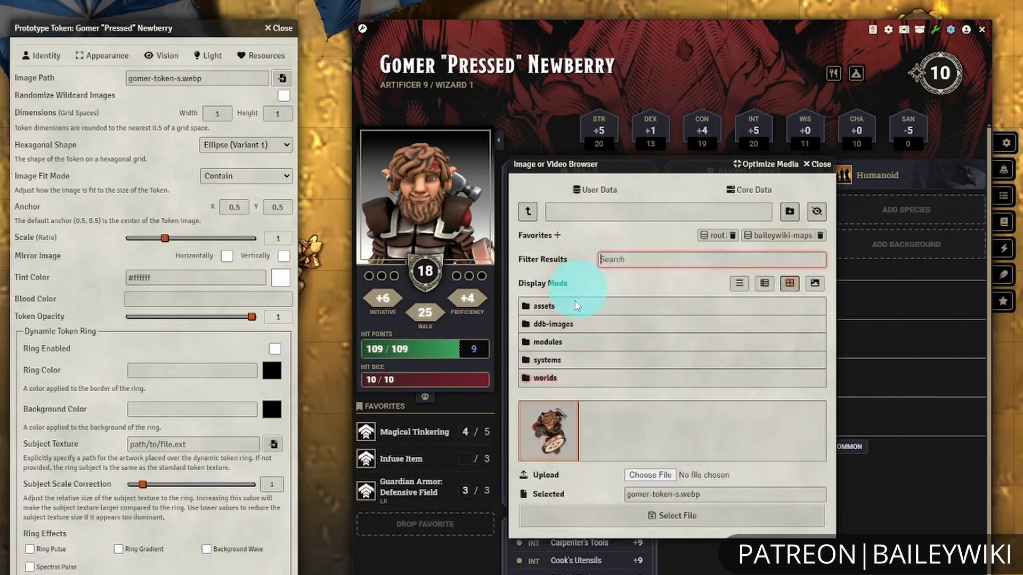
pyautogui.click(802, 288)
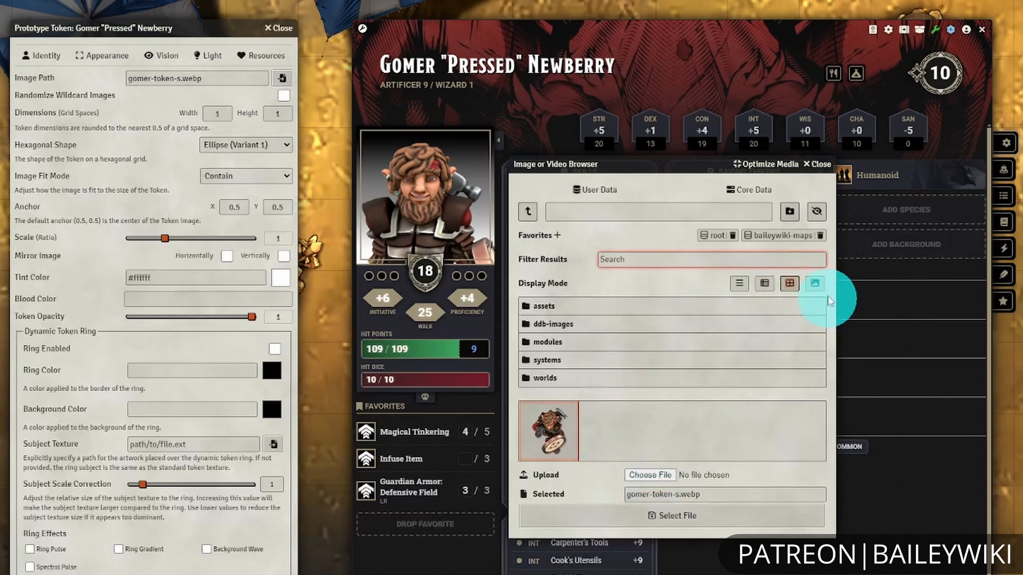
pyautogui.click(815, 284)
# Upload Gomer-token-s.png from the local Overwrite Example folder to the User Data root, and close the token settings and character sheet
pyautogui.click(650, 534)
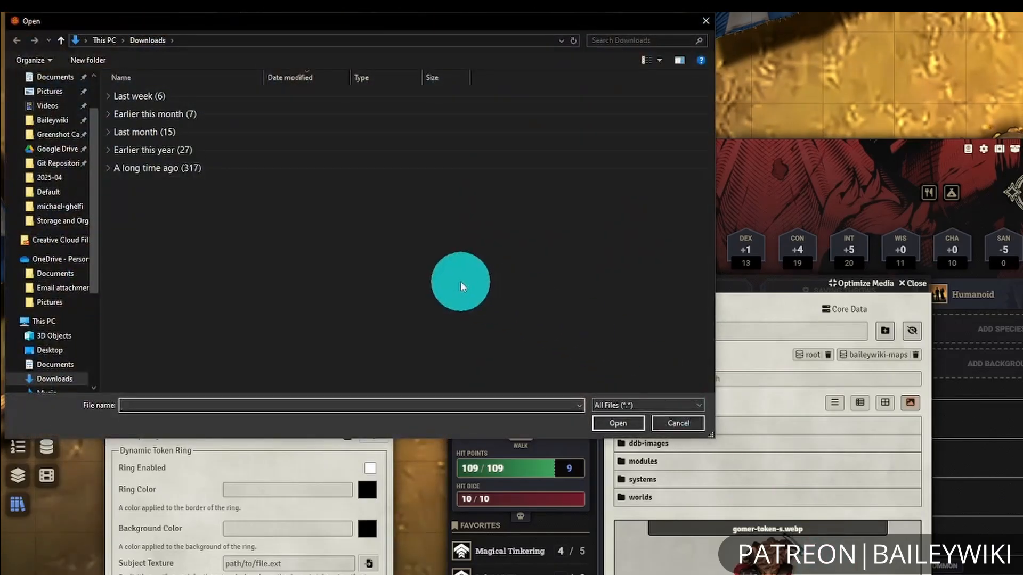
pyautogui.click(63, 220)
pyautogui.doubleClick(159, 122)
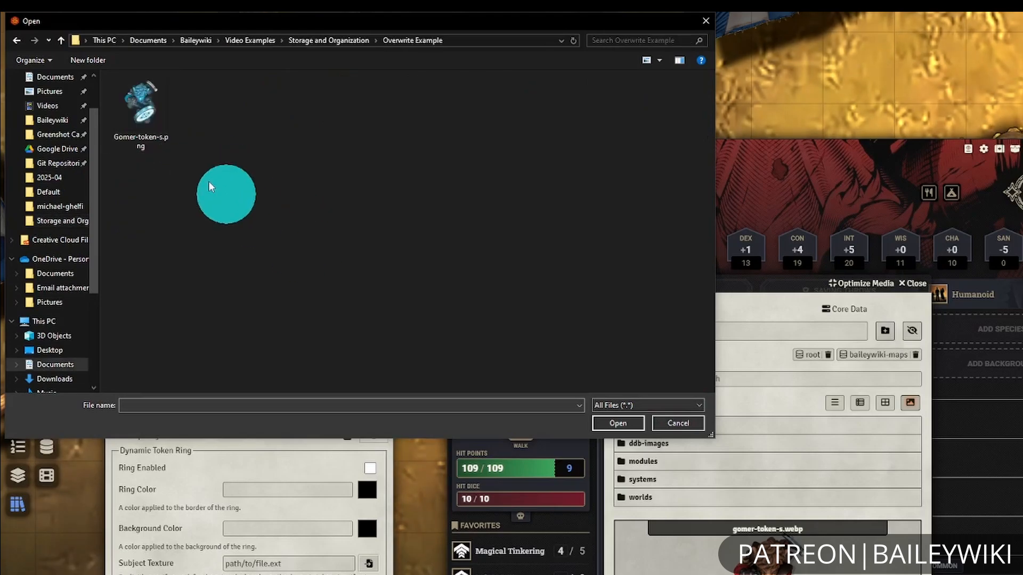
pyautogui.click(139, 109)
pyautogui.click(634, 422)
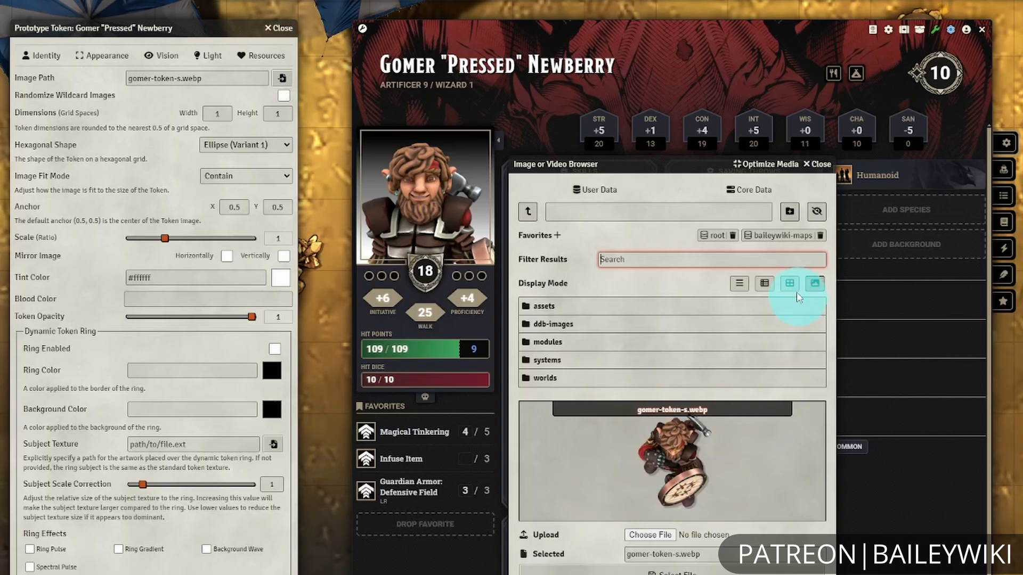
pyautogui.click(740, 283)
pyautogui.click(816, 284)
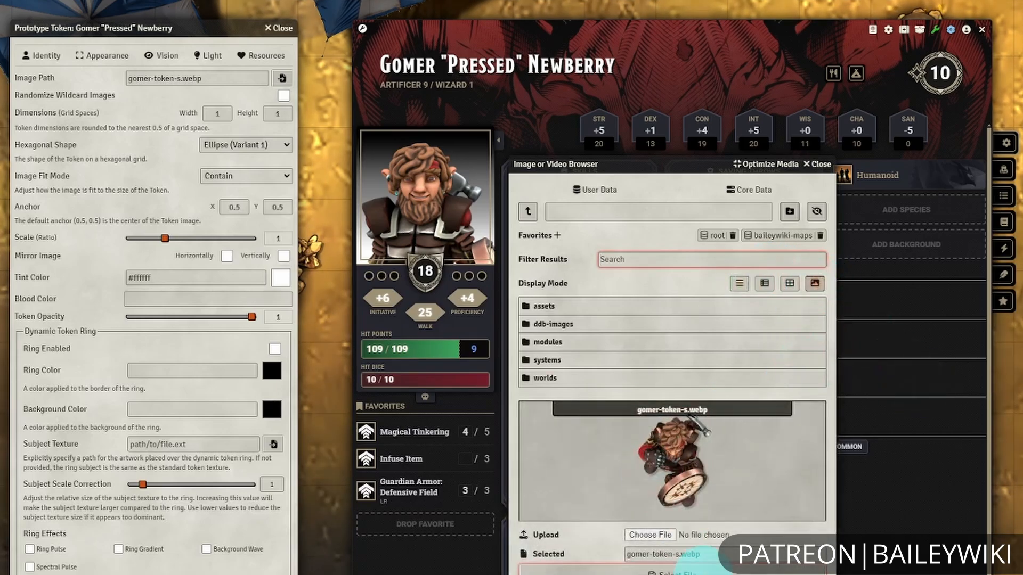
pyautogui.press('Escape')
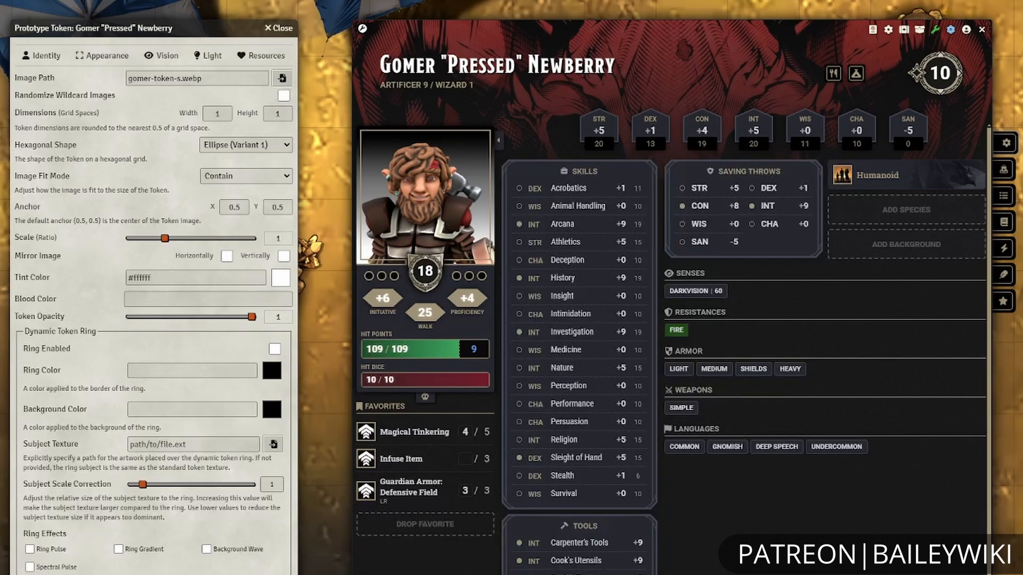
pyautogui.press('Escape')
pyautogui.press('Escape')
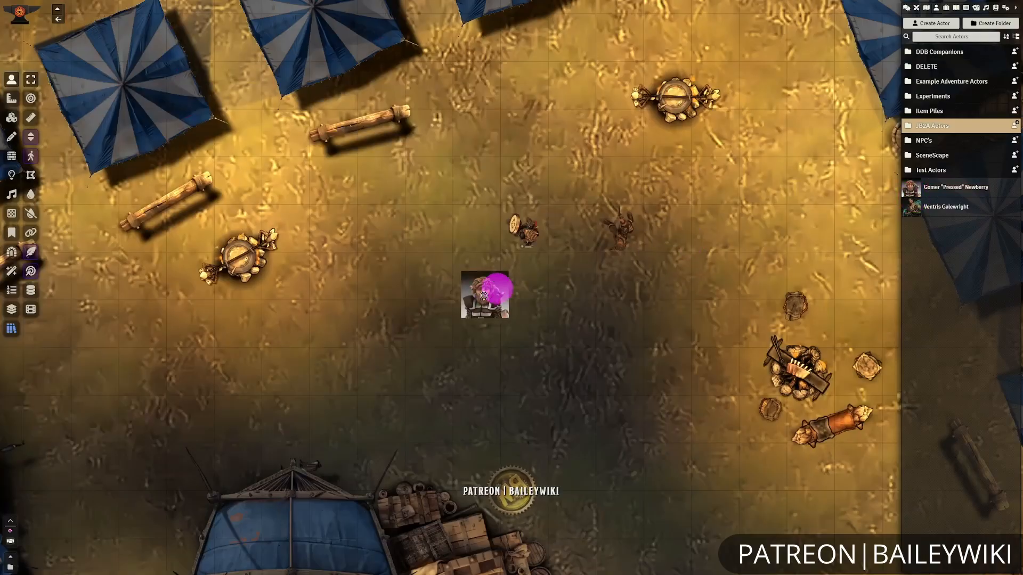
# Place a second Gomer "Pressed" Newberry token on the scene, diagonally next to the first one
pyautogui.moveTo(484, 295); pyautogui.dragTo(484, 296)
pyautogui.click(487, 281)
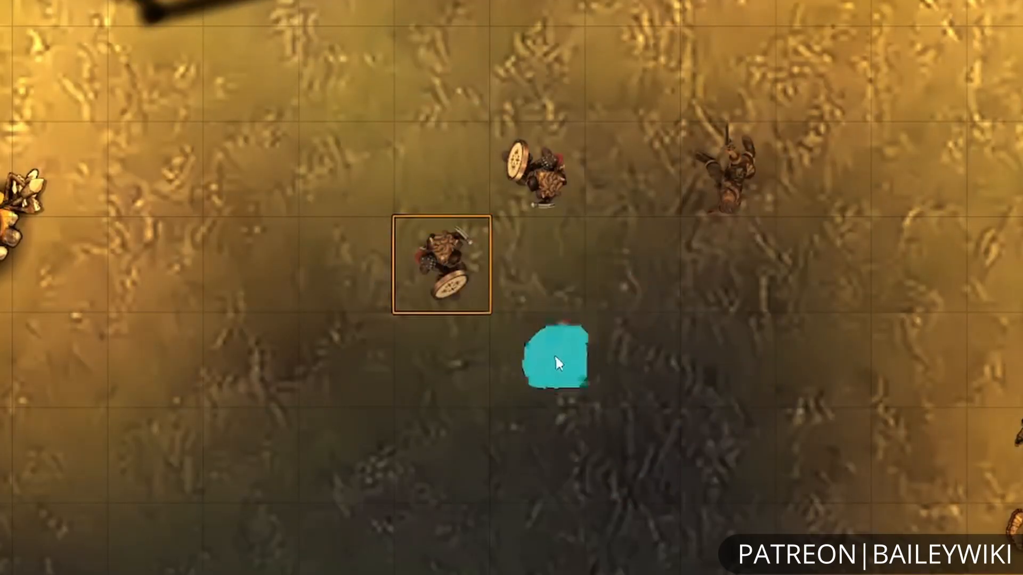
pyautogui.click(718, 425)
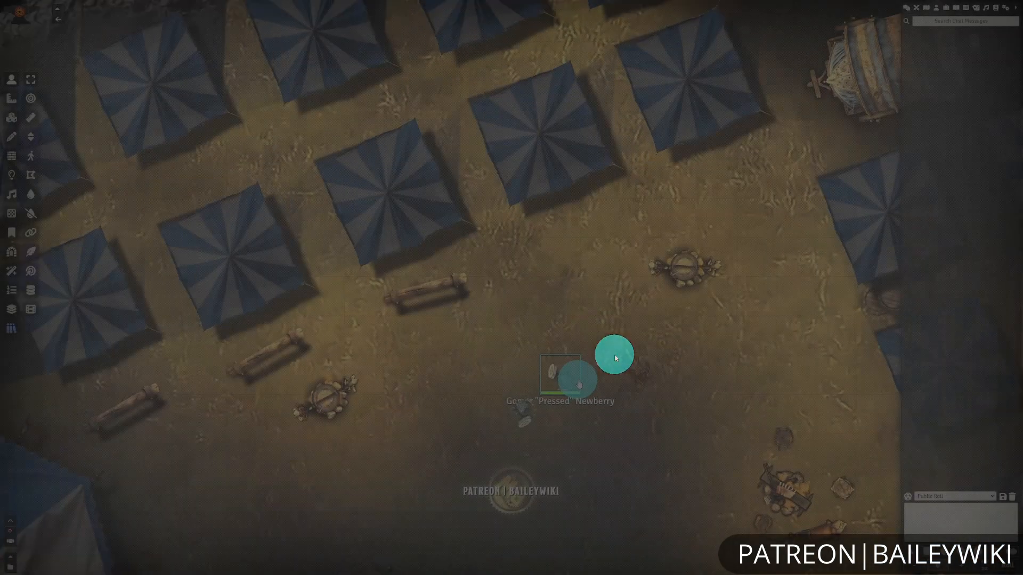
# Inspect the Gomer and Ventris tokens on the reloaded scene
pyautogui.rightClick(660, 350)
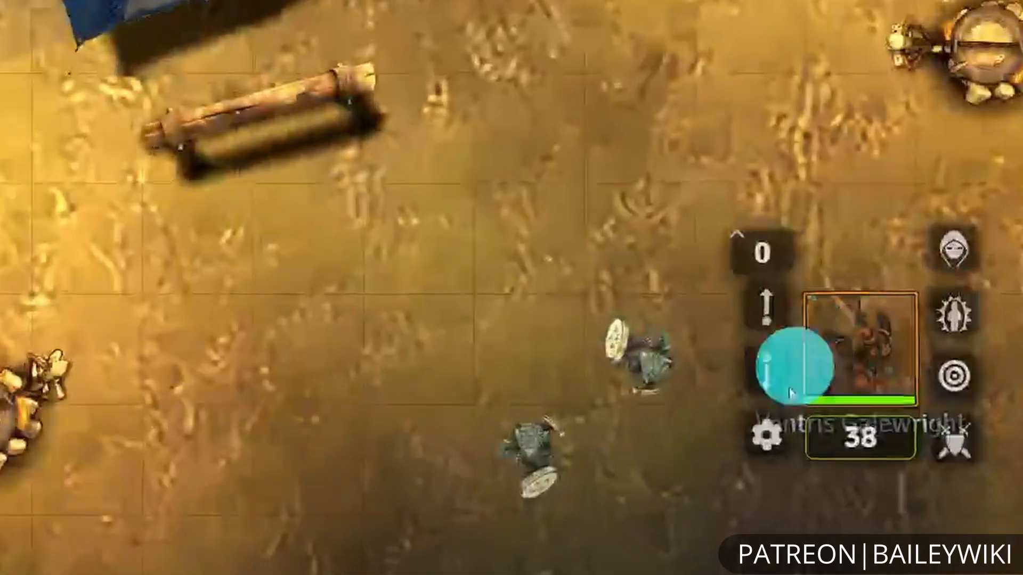
pyautogui.click(794, 368)
pyautogui.click(598, 407)
pyautogui.click(626, 341)
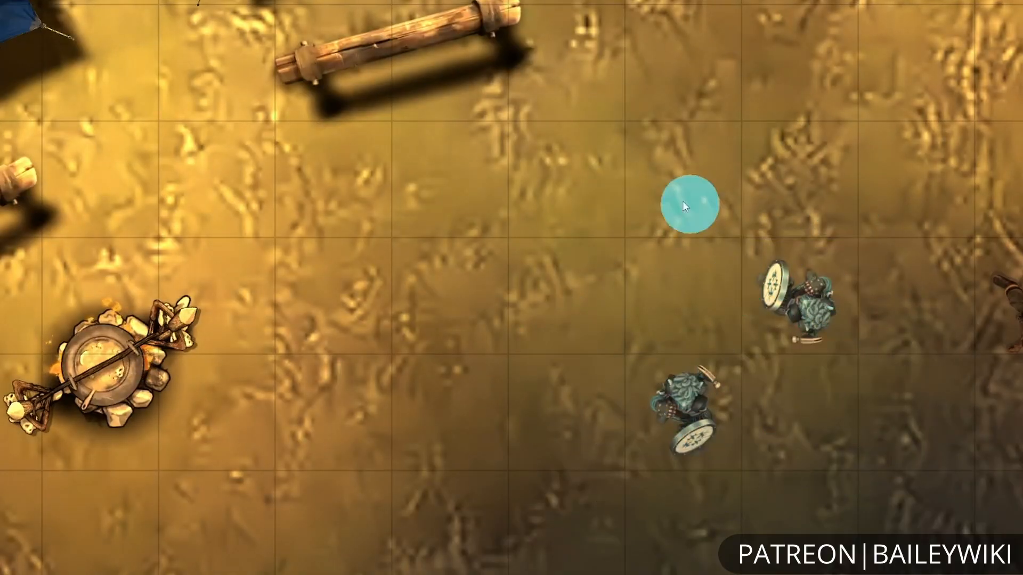
# Open the placed Gomer token's configuration and view its image file in the root of the image browser
pyautogui.doubleClick(795, 301)
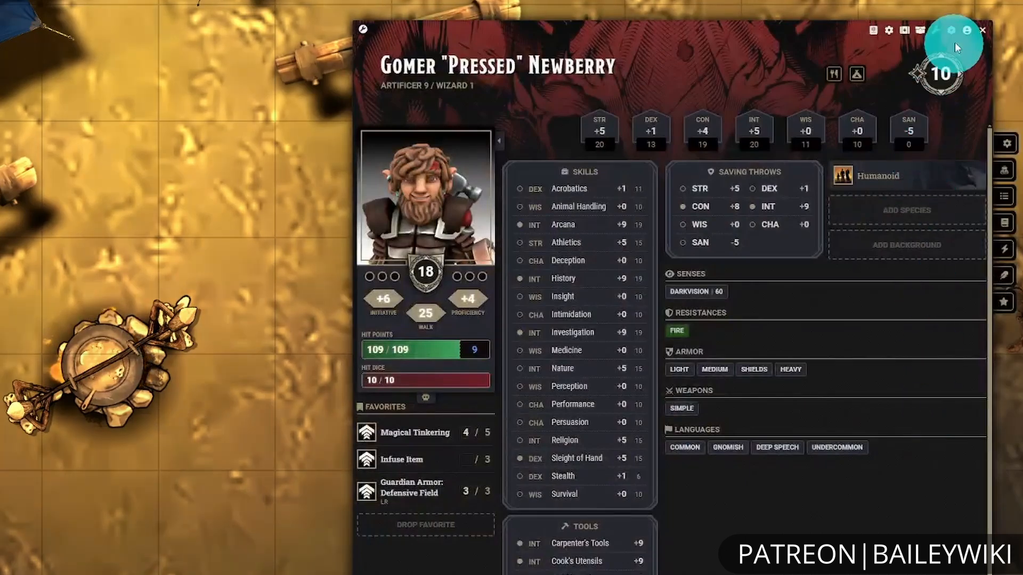
pyautogui.click(967, 30)
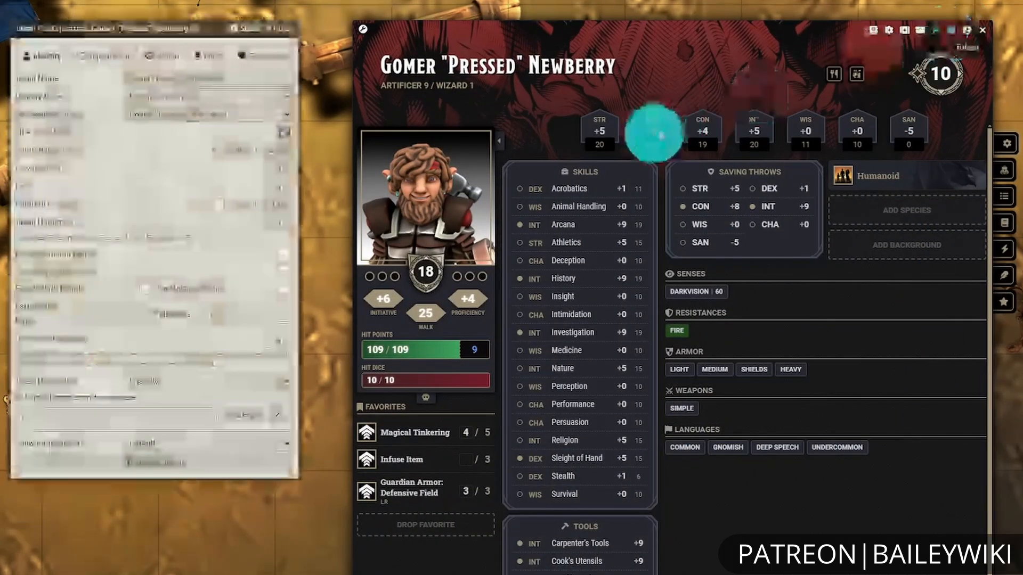
pyautogui.click(102, 56)
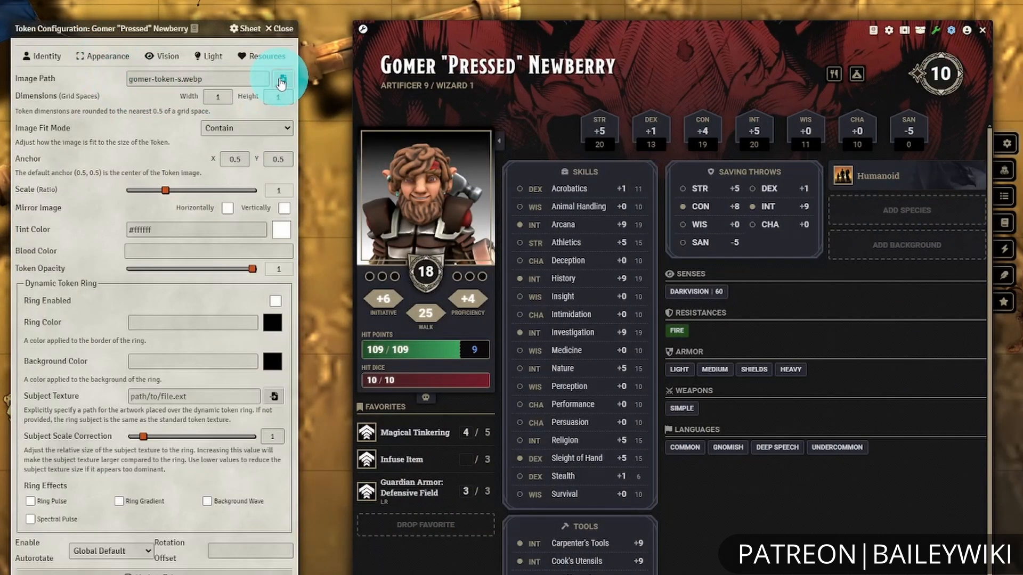
pyautogui.click(281, 81)
pyautogui.click(812, 282)
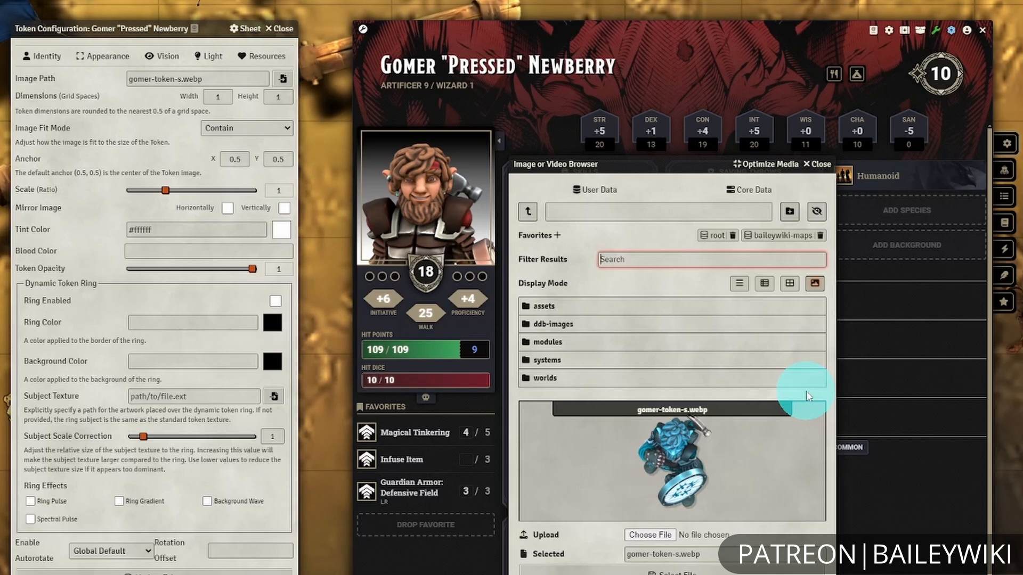
# From the assets folder, examine the angusMckenzie token files in the local Storage and Organization folder, then cancel the upload
pyautogui.click(582, 305)
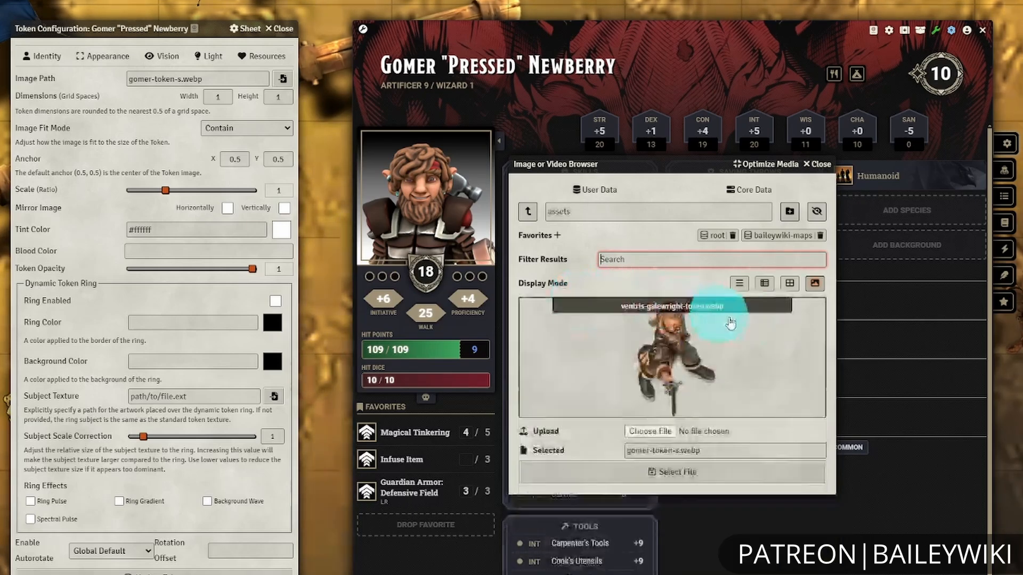
pyautogui.click(655, 436)
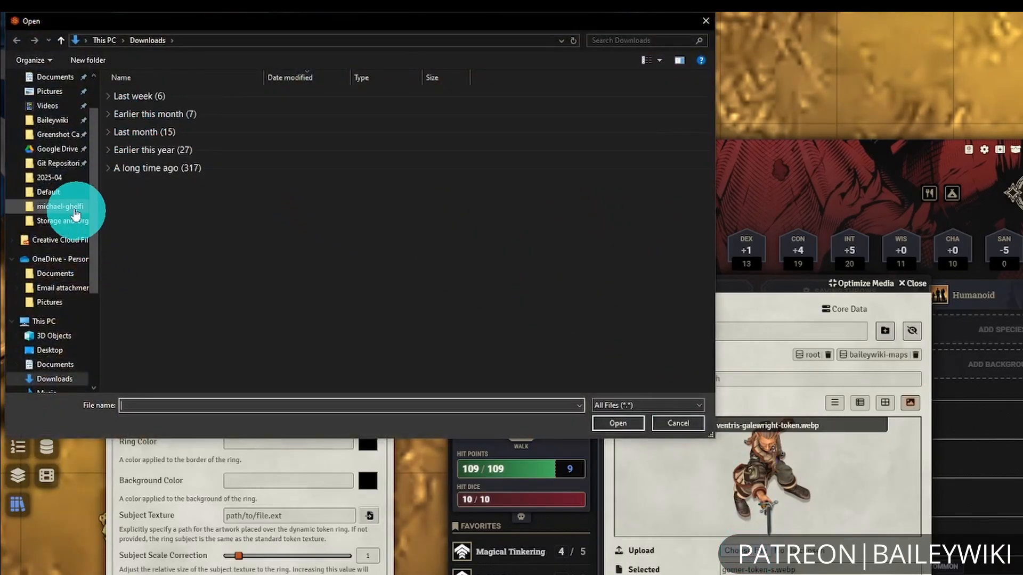
pyautogui.click(78, 230)
pyautogui.click(203, 100)
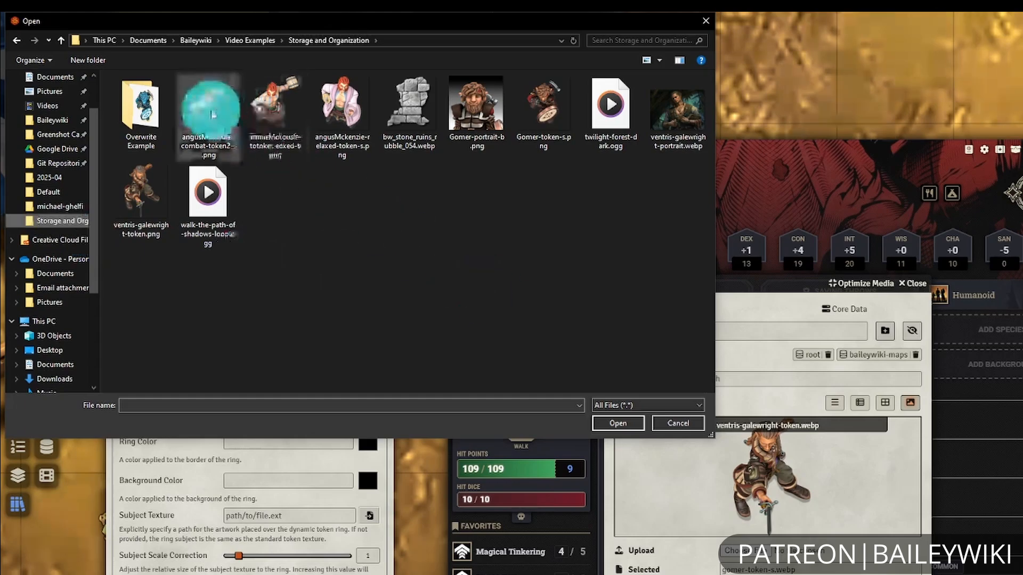
pyautogui.click(332, 118)
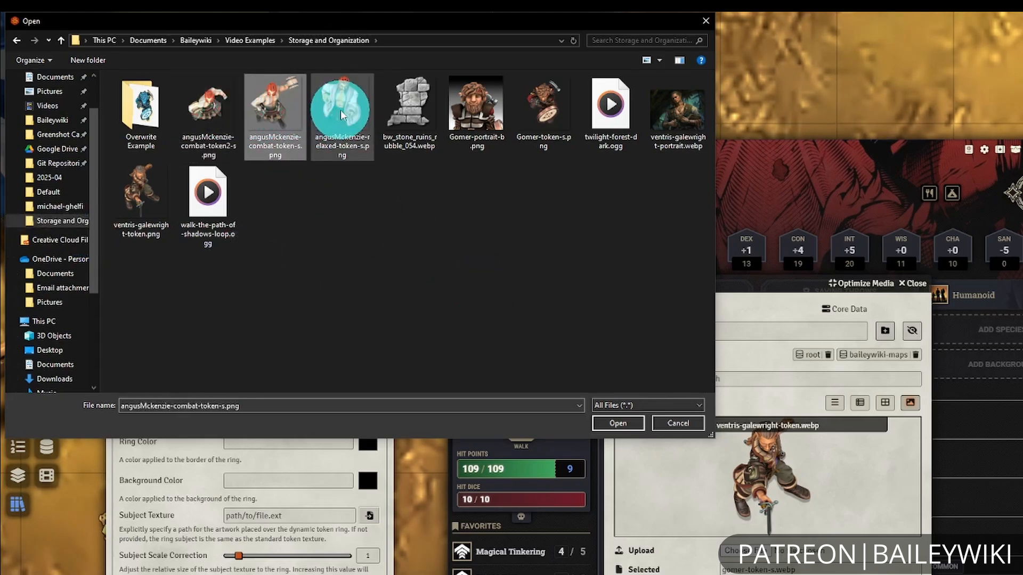
pyautogui.click(207, 102)
pyautogui.click(274, 102)
pyautogui.click(342, 103)
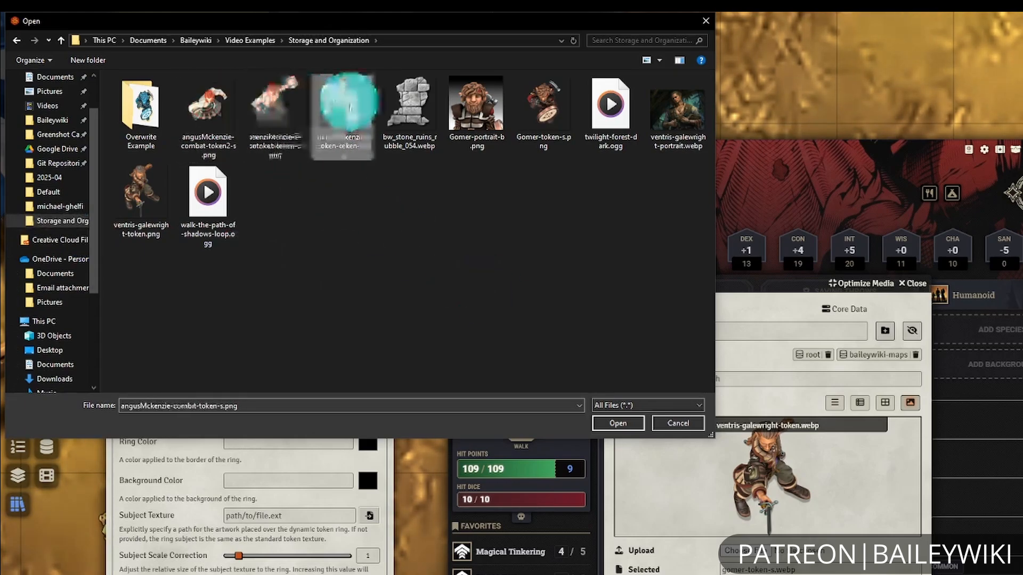
pyautogui.click(222, 102)
pyautogui.click(275, 104)
pyautogui.click(342, 104)
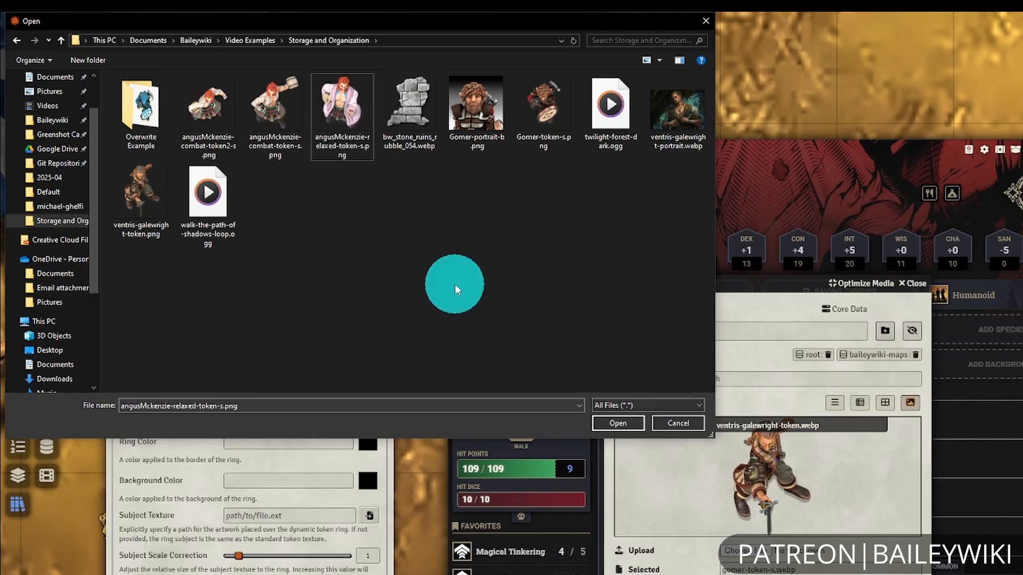
pyautogui.click(329, 41)
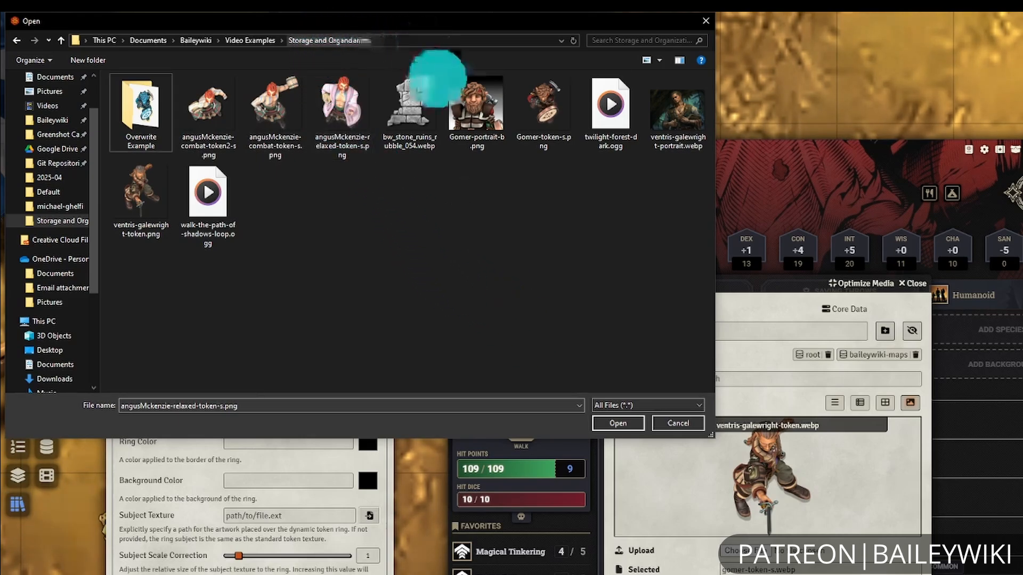
pyautogui.click(342, 106)
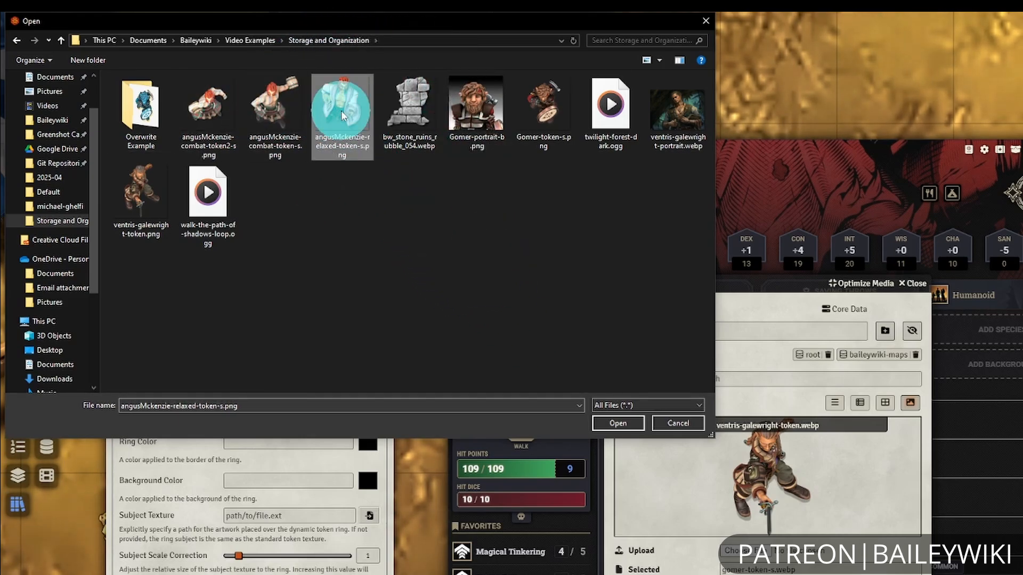
pyautogui.click(678, 424)
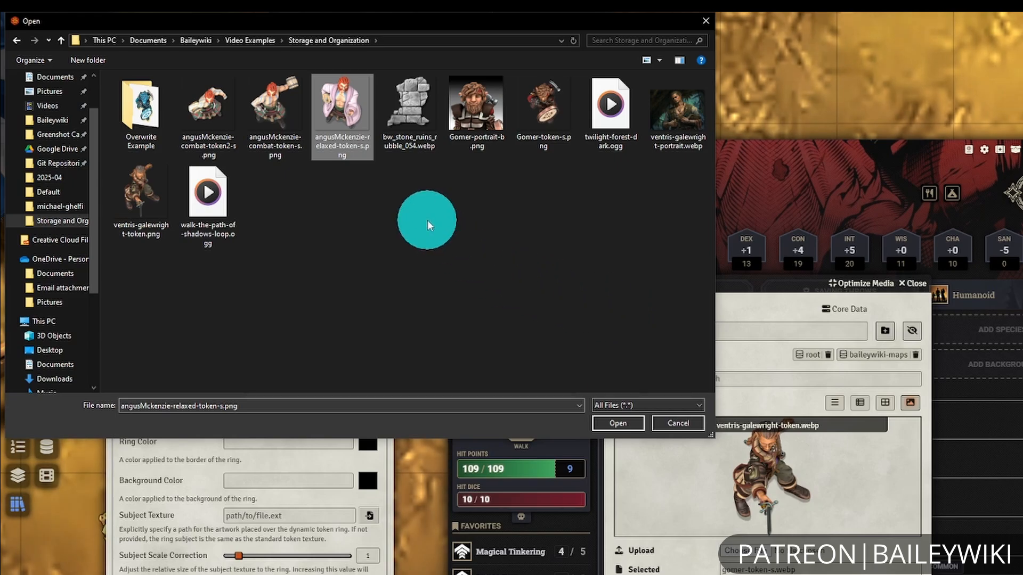
pyautogui.click(687, 424)
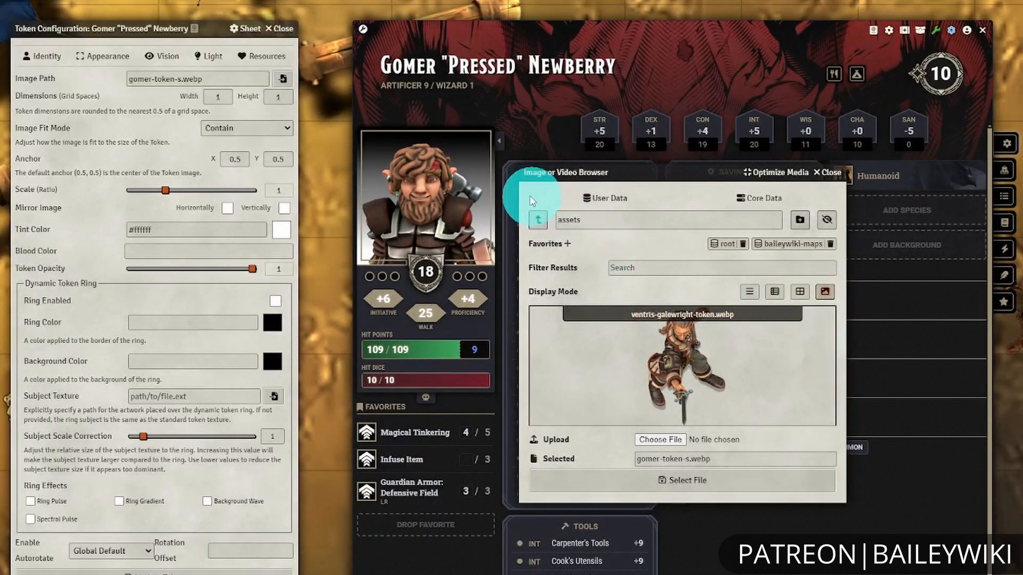
# Return to the User Data root and try to move gomer-token-s.webp into the assets folder
pyautogui.click(537, 219)
pyautogui.click(651, 268)
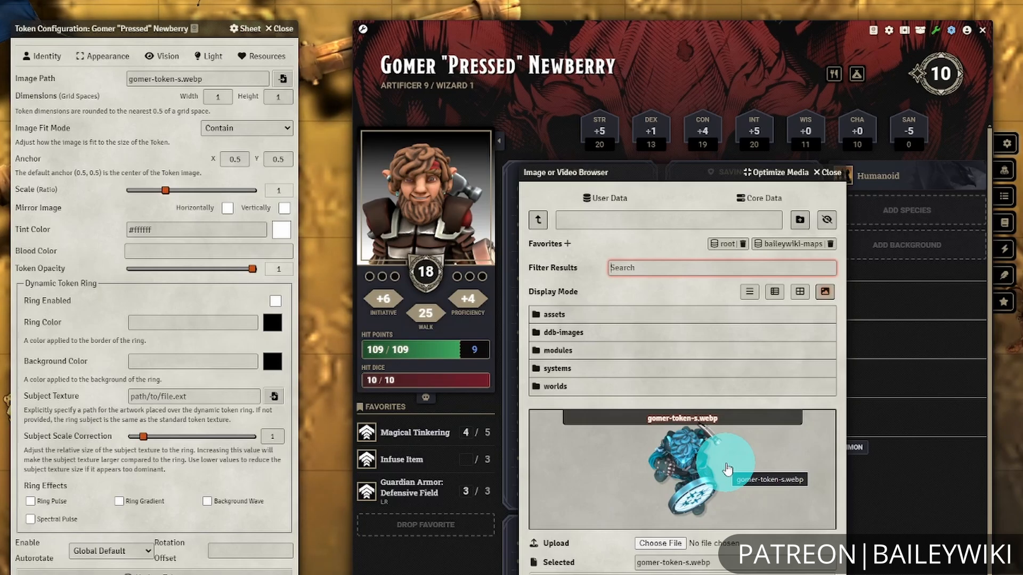
pyautogui.moveTo(693, 469); pyautogui.dragTo(584, 318)
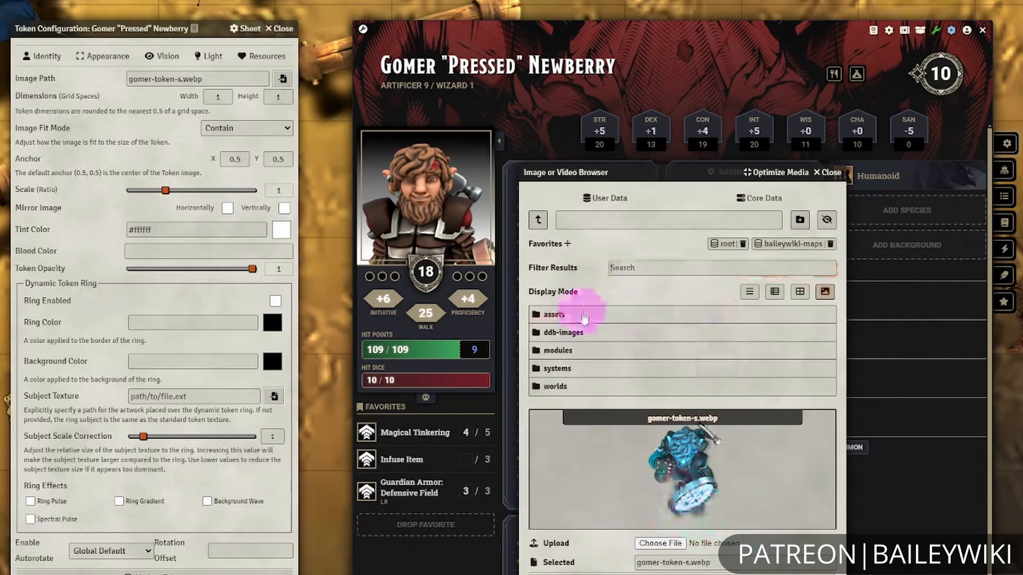
pyautogui.click(630, 280)
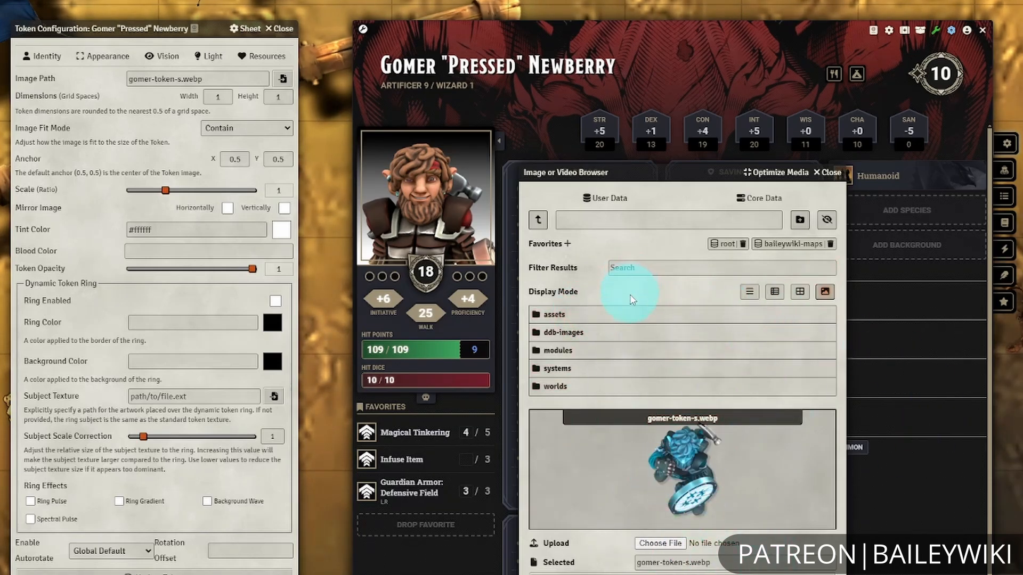
pyautogui.click(692, 474)
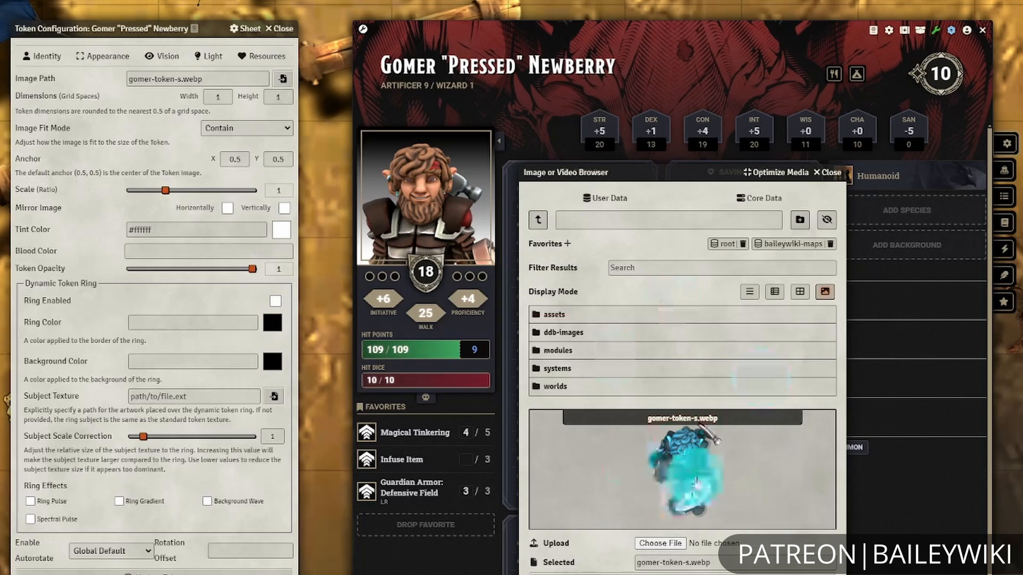
pyautogui.click(707, 500)
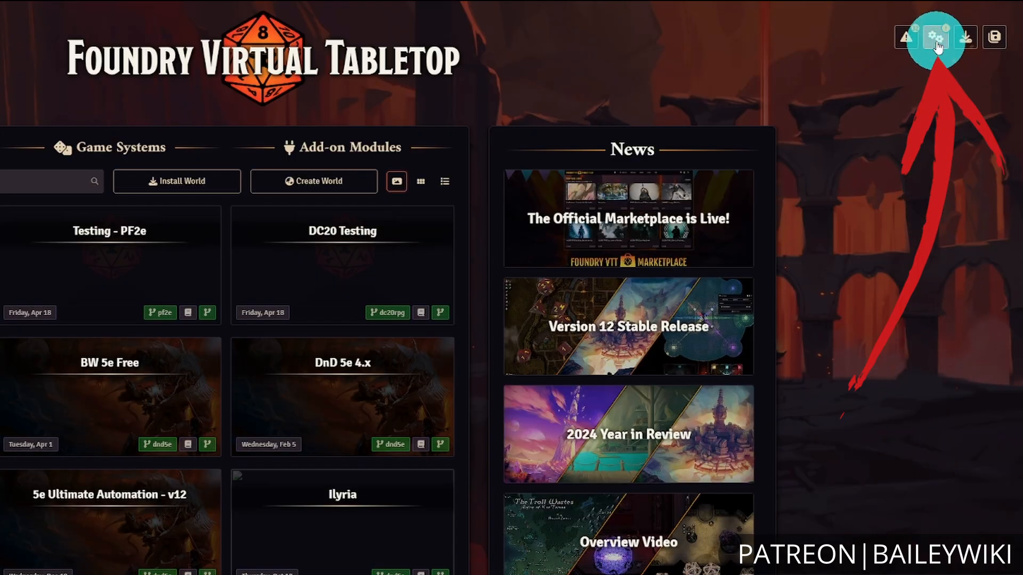
# Open the application configuration from the setup screen and examine the User Data Path
pyautogui.click(936, 41)
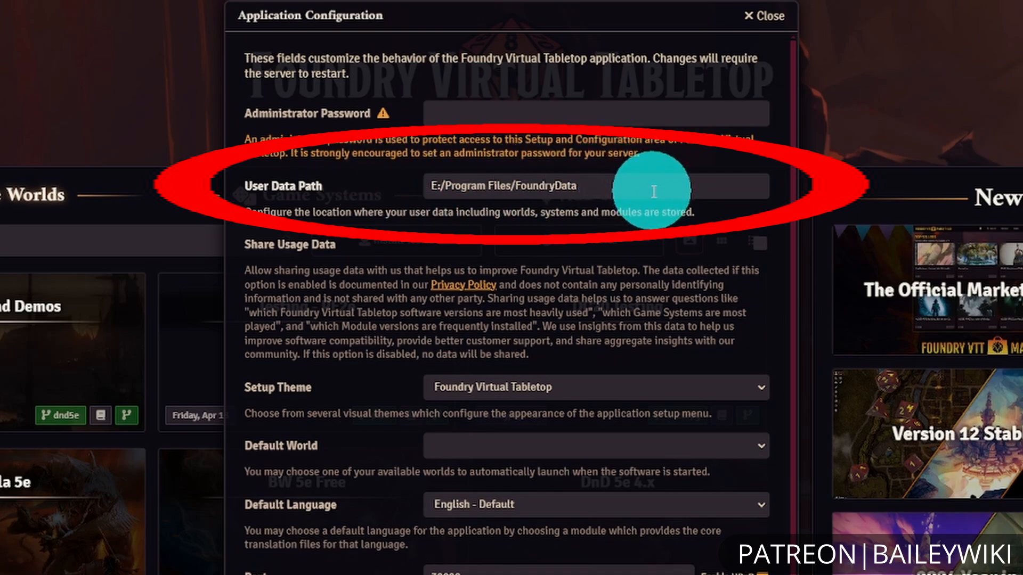
pyautogui.moveTo(654, 191); pyautogui.dragTo(319, 165)
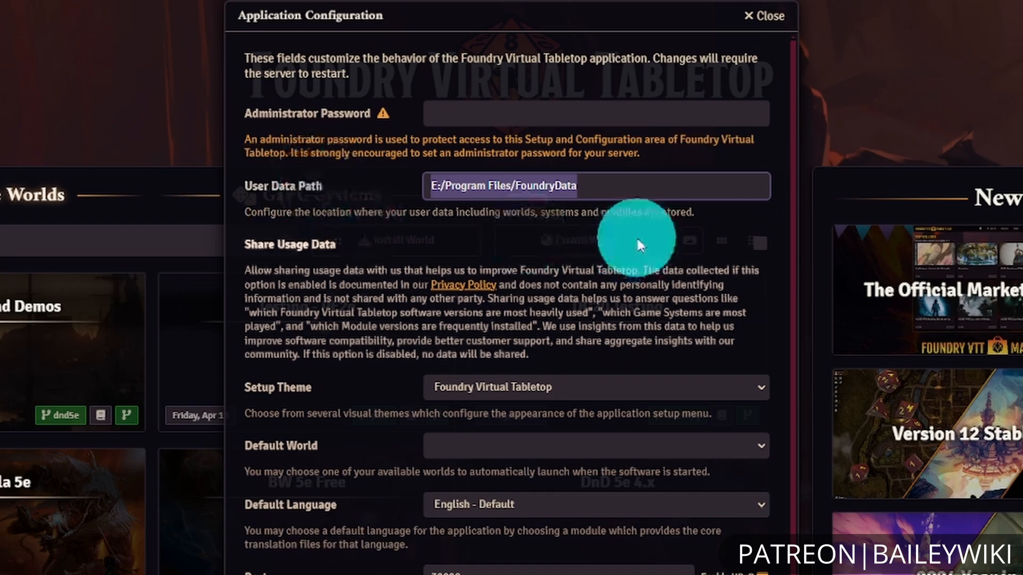
pyautogui.click(565, 229)
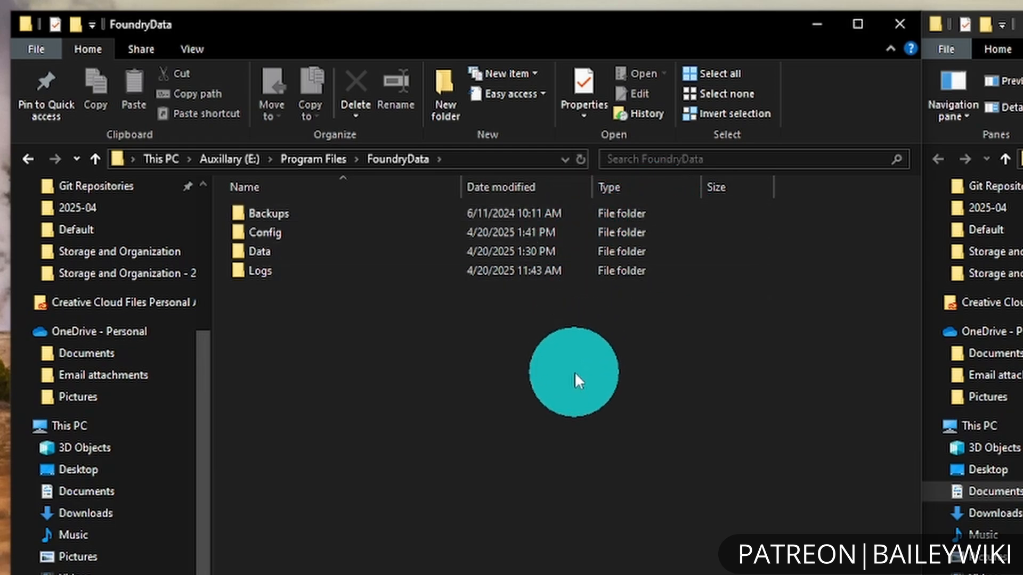
# Switch to File Explorer and examine the Config and Logs folders inside FoundryData, returning to FoundryData after each
pyautogui.doubleClick(568, 233)
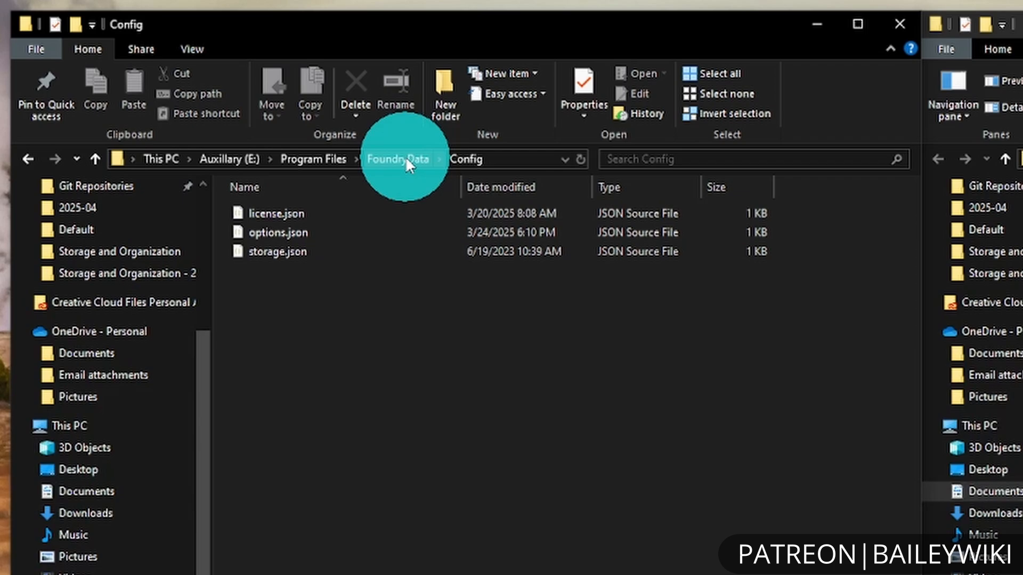
pyautogui.click(404, 156)
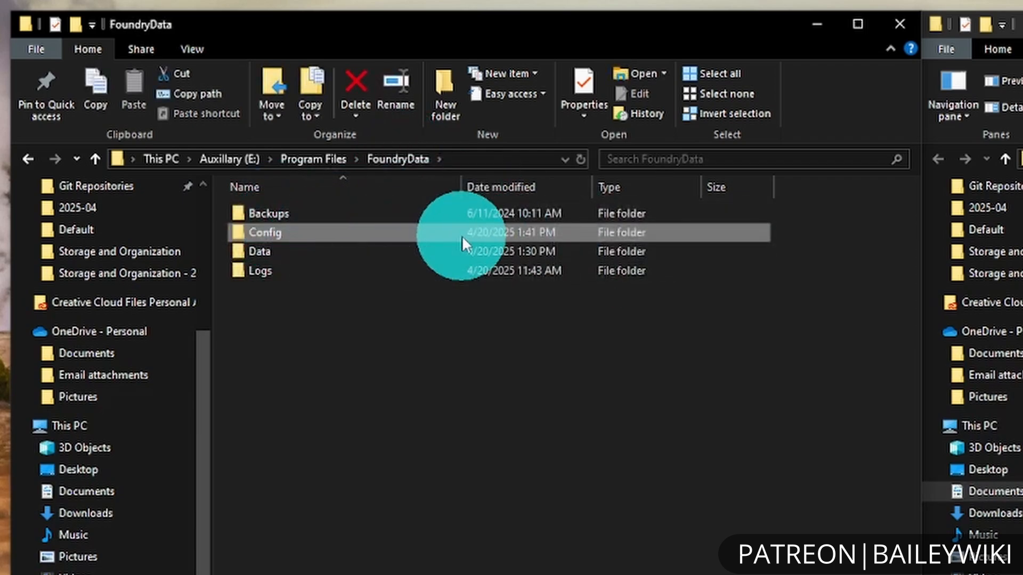
pyautogui.keyDown('ctrl'); pyautogui.click(326, 280); pyautogui.keyUp('ctrl')
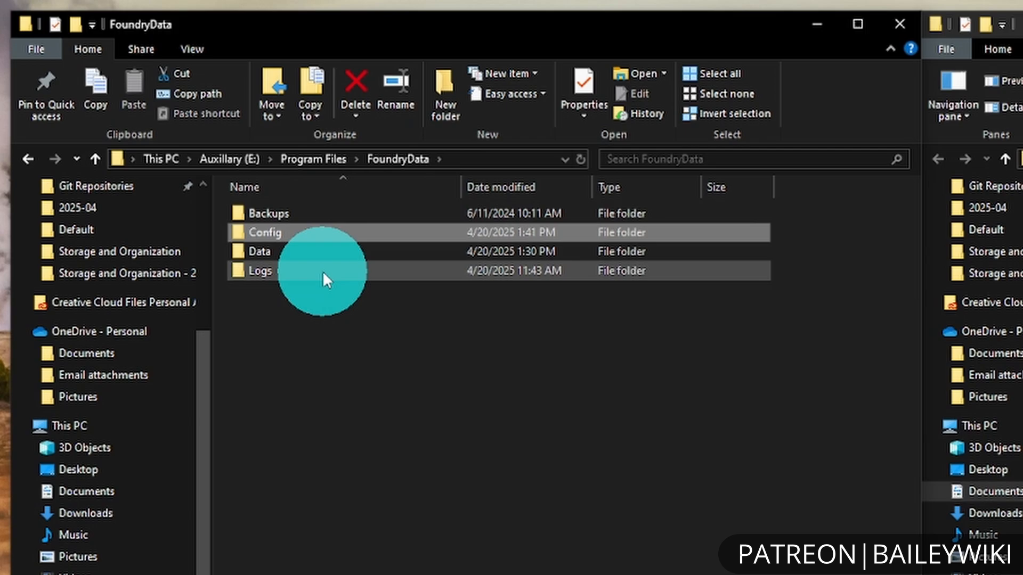
pyautogui.doubleClick(322, 273)
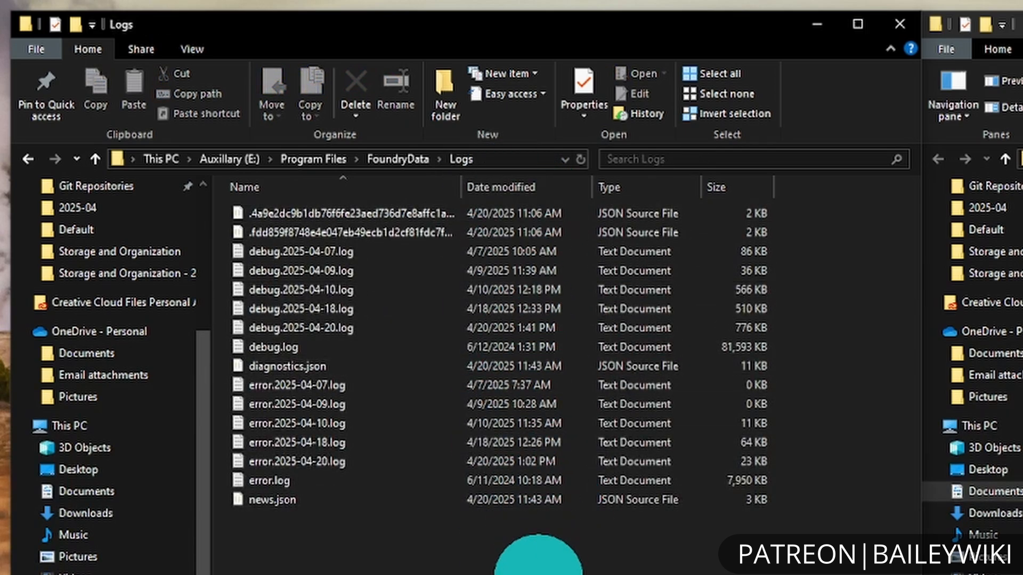
pyautogui.click(404, 159)
pyautogui.click(431, 505)
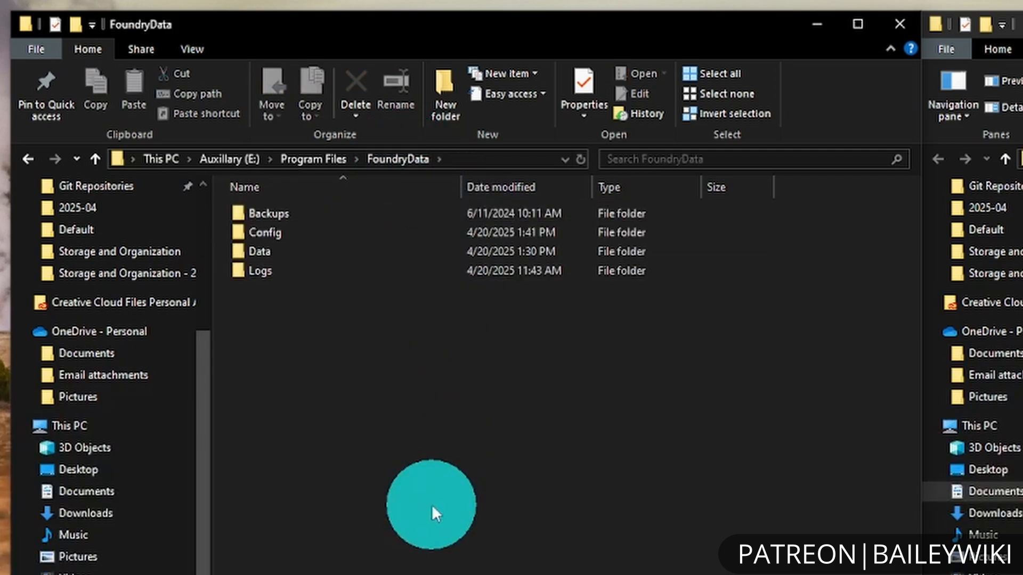
# Examine the contents of the Backups folder, then open the Data folder in FoundryData
pyautogui.moveTo(317, 221)
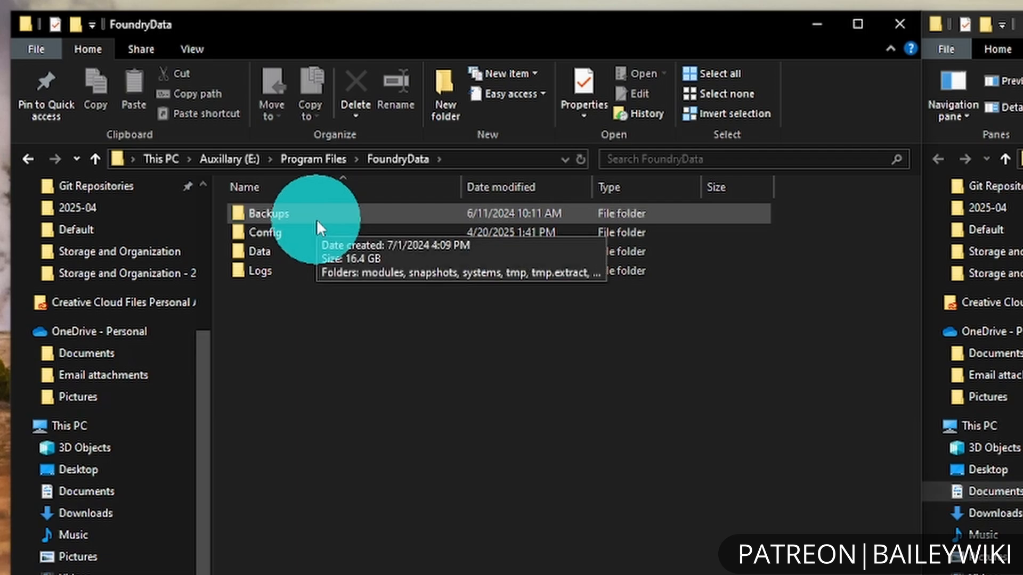
pyautogui.doubleClick(316, 216)
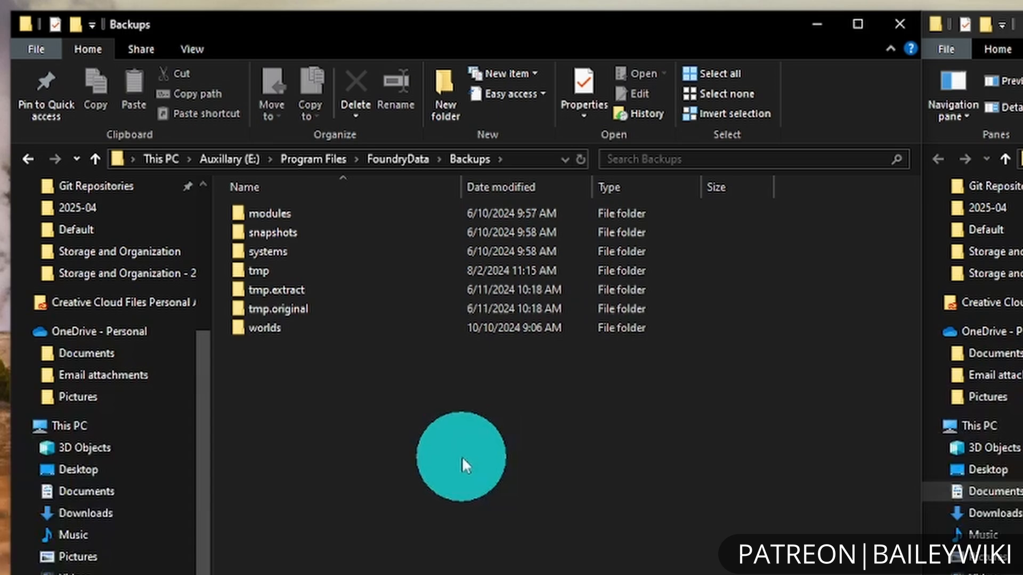
pyautogui.click(401, 157)
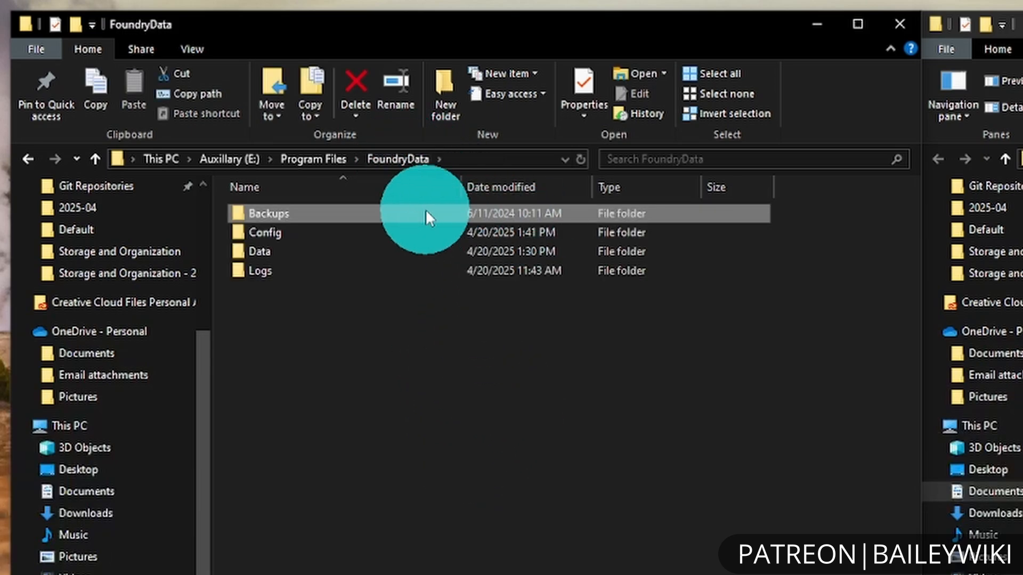
pyautogui.click(299, 252)
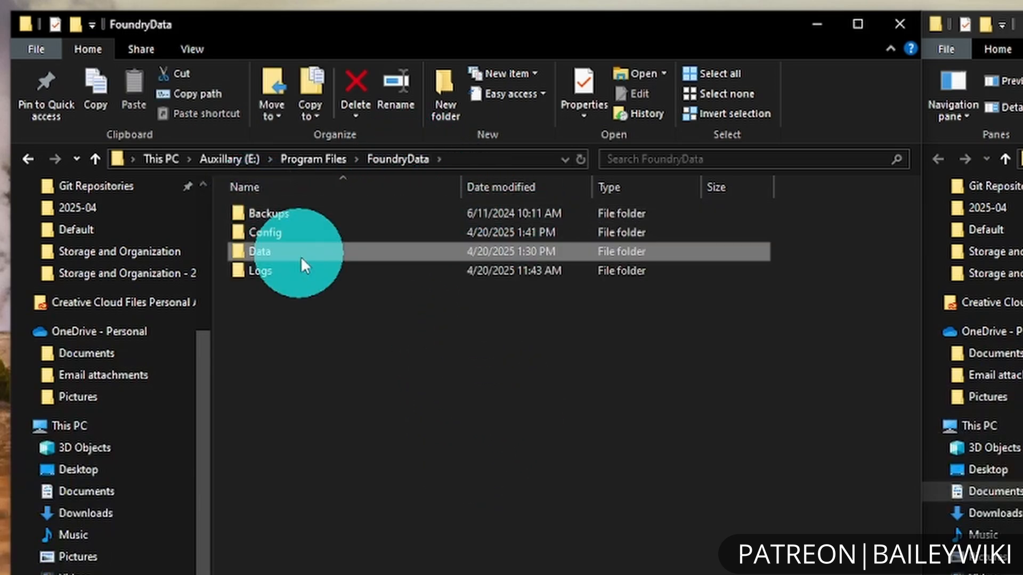
pyautogui.doubleClick(333, 253)
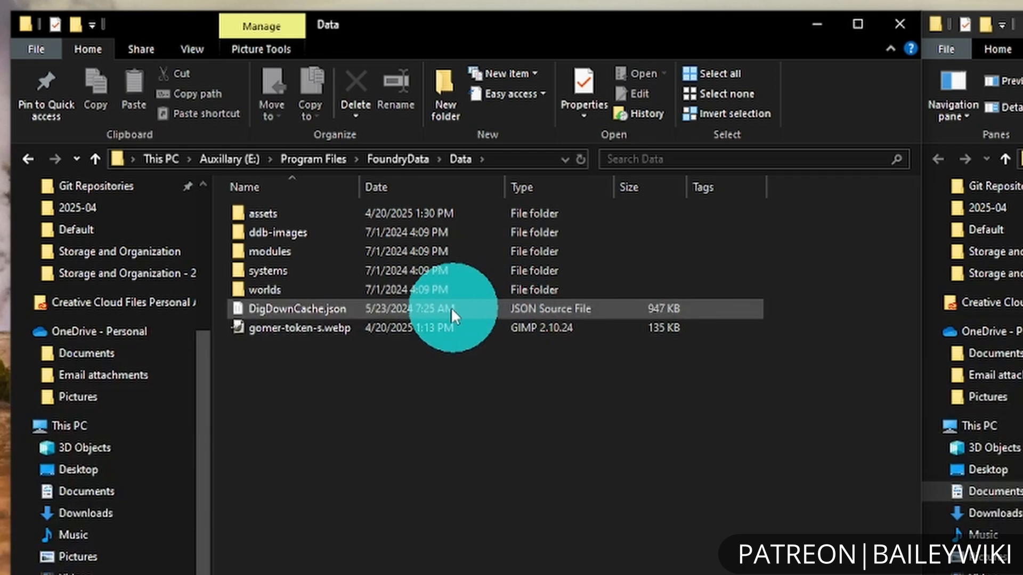
pyautogui.click(538, 497)
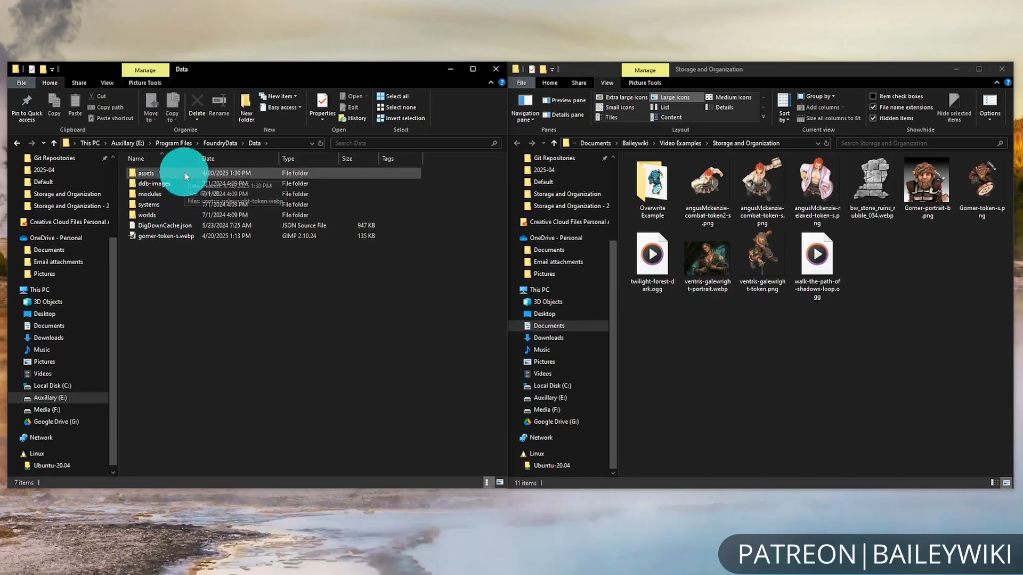
# Delete gomer-token-s.webp from the Data folder and copy Gomer-token-s.png from Storage and Organization into the assets folder
pyautogui.click(217, 237)
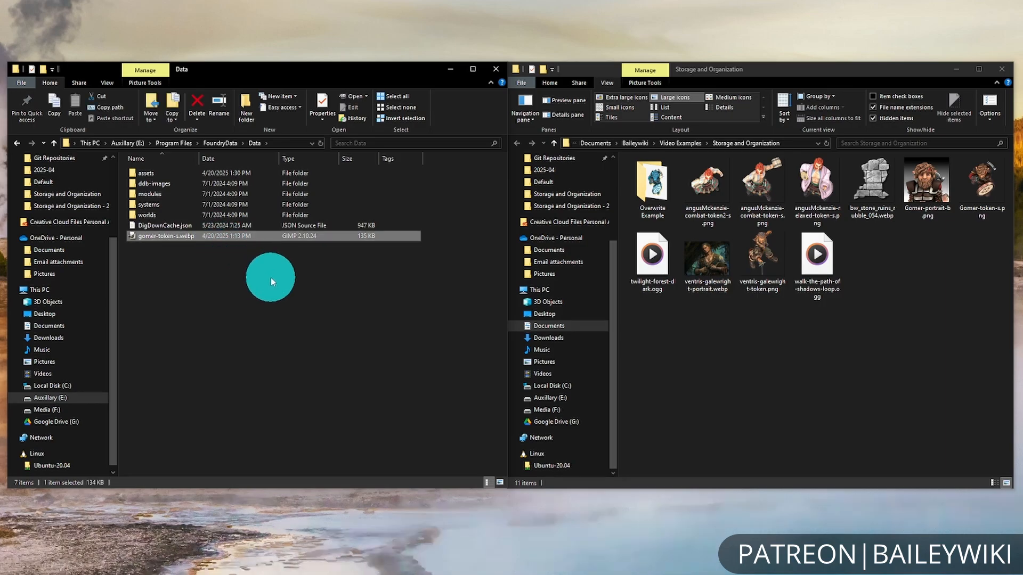
pyautogui.press('Delete')
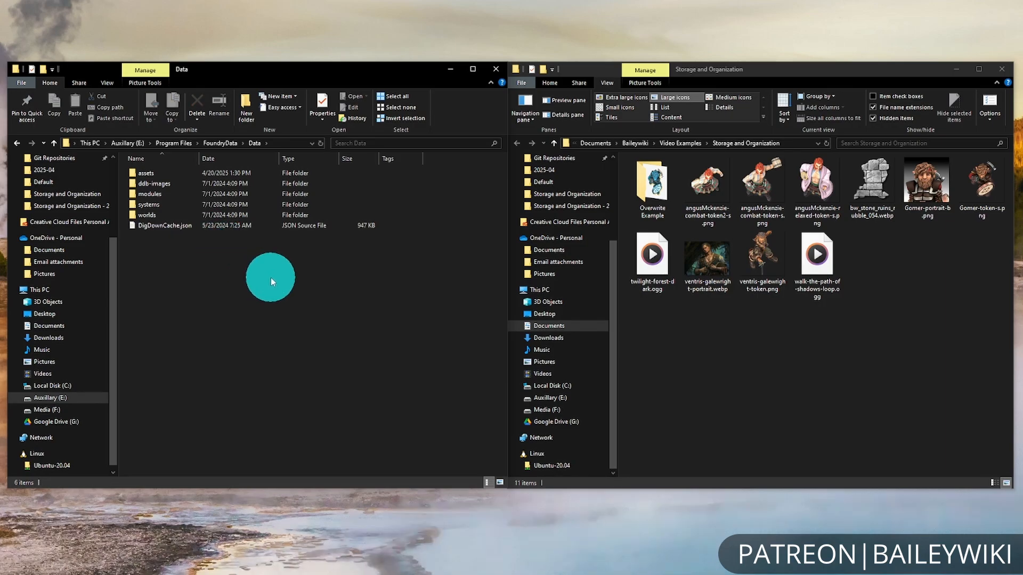
pyautogui.doubleClick(287, 179)
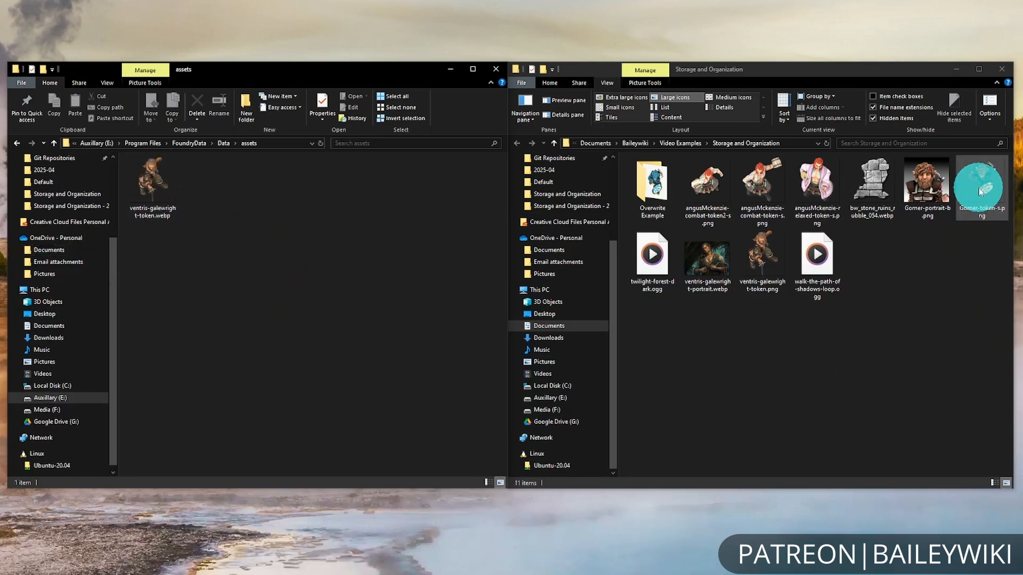
pyautogui.moveTo(982, 184); pyautogui.dragTo(263, 201)
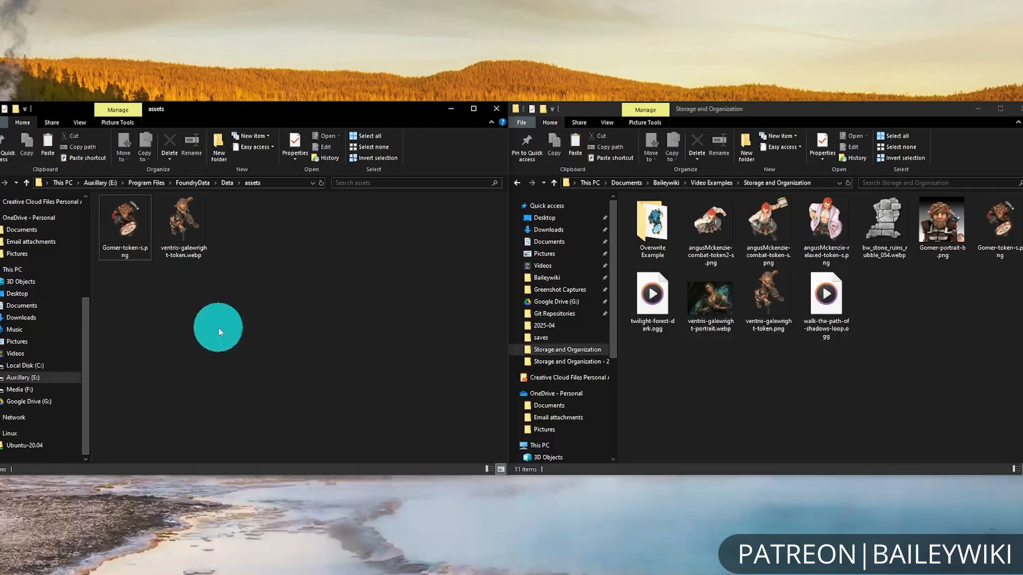
# Create a new folder named tokens inside the assets folder
pyautogui.rightClick(175, 309)
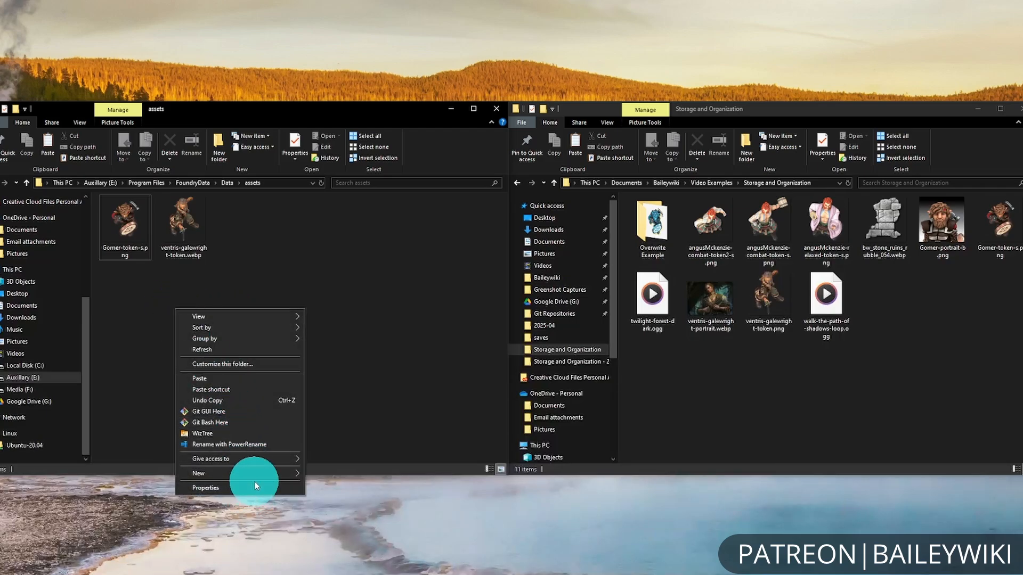
pyautogui.moveTo(257, 476)
pyautogui.click(360, 307)
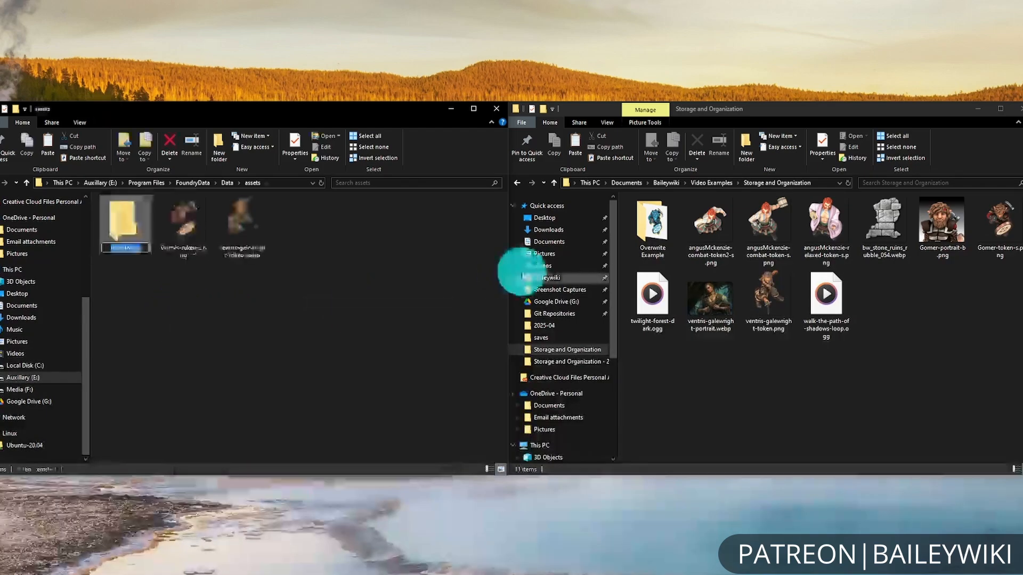
pyautogui.write('tokens')
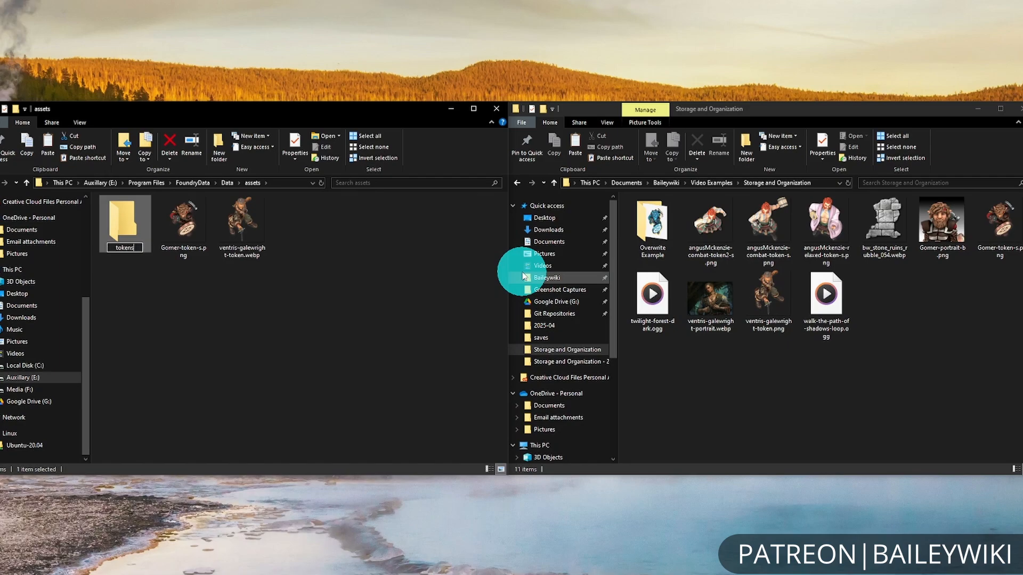
pyautogui.click(457, 274)
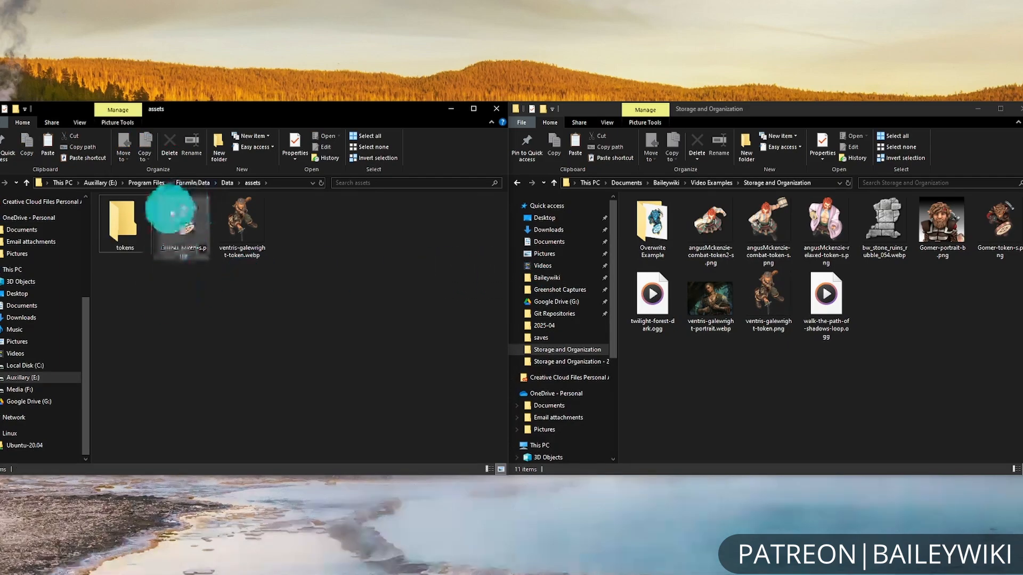
# Open the tokens folder and create a subfolder named characters in it
pyautogui.doubleClick(128, 218)
pyautogui.rightClick(181, 268)
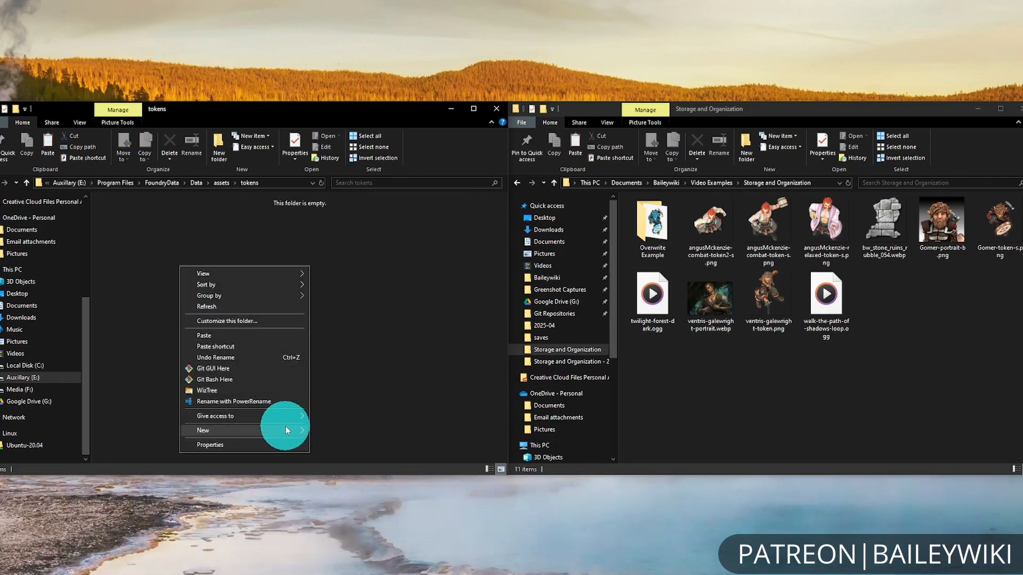
pyautogui.moveTo(283, 429)
pyautogui.click(356, 431)
pyautogui.write('charact')
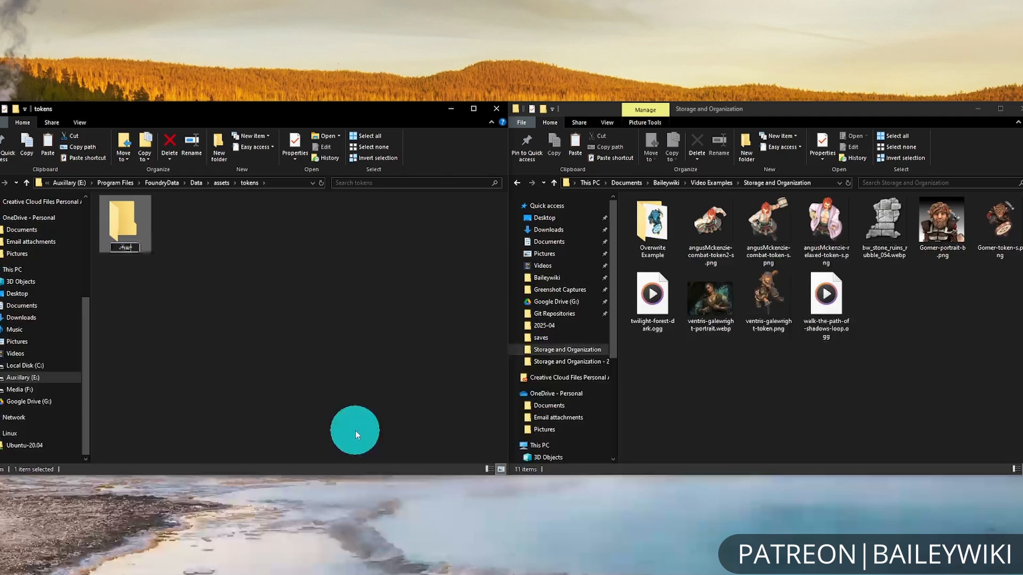
pyautogui.write('ers')
pyautogui.press('Return')
# Create a second subfolder named enemies inside the tokens folder
pyautogui.rightClick(206, 271)
pyautogui.click(270, 435)
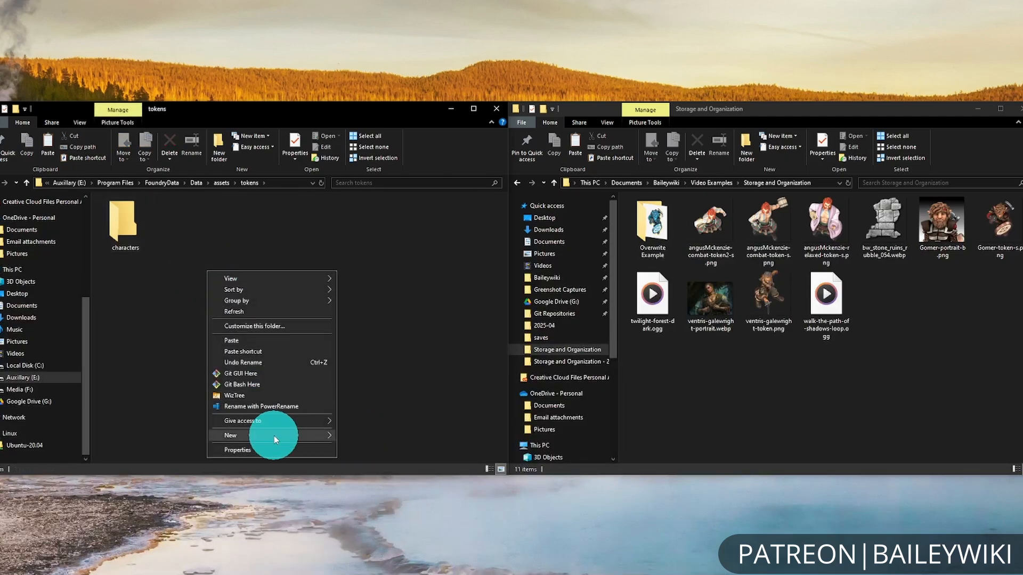
pyautogui.click(398, 439)
pyautogui.write('enemies')
pyautogui.press('Return')
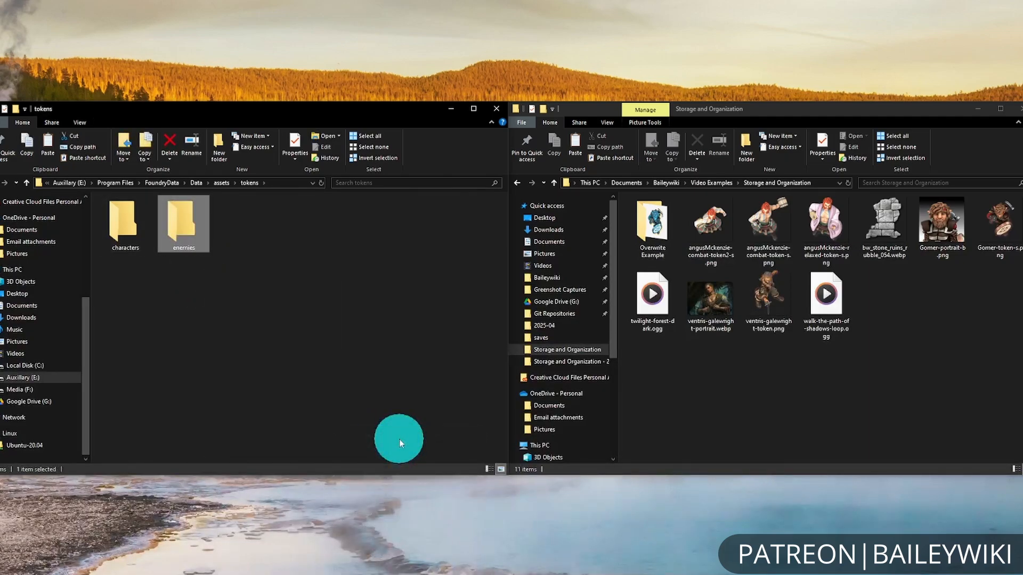
# Create a third subfolder named npcs inside the tokens folder
pyautogui.rightClick(256, 329)
pyautogui.moveTo(314, 489)
pyautogui.click(443, 321)
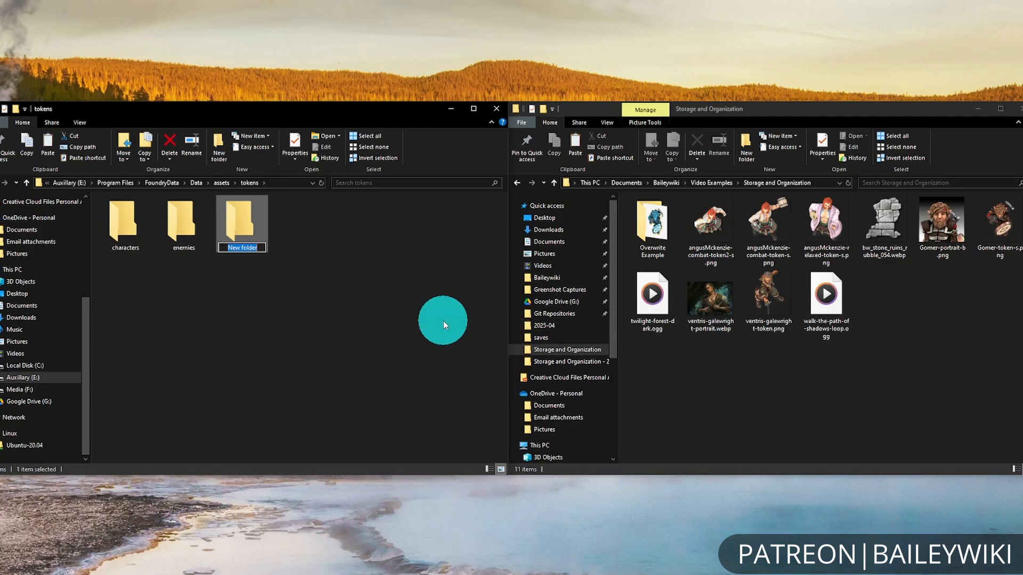
pyautogui.write('npcs')
pyautogui.press('Return')
pyautogui.click(379, 248)
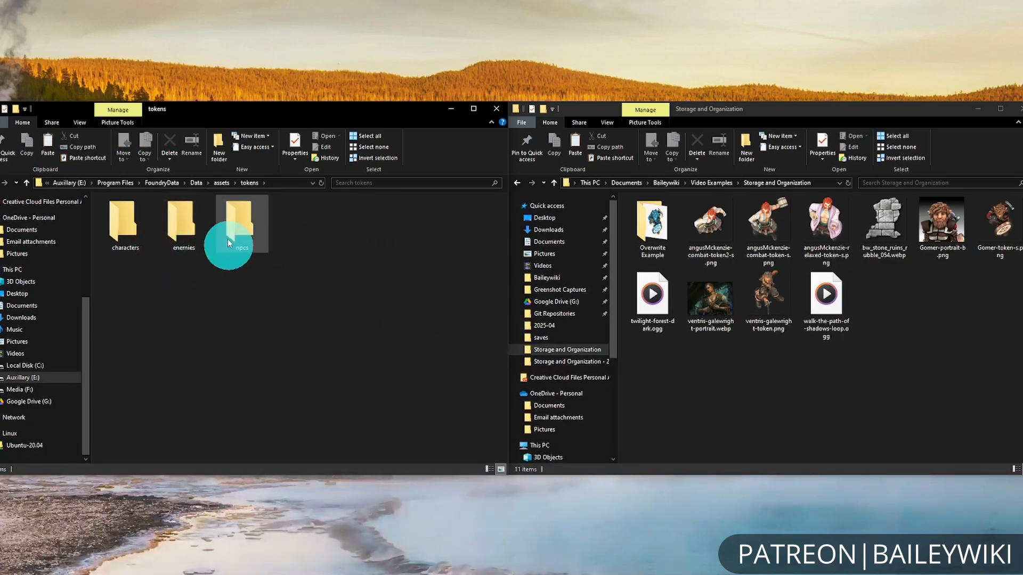
# Move Gomer-token-s.png and ventris-galewright-token.webp from the assets folder into tokens/characters
pyautogui.click(221, 182)
pyautogui.click(183, 227)
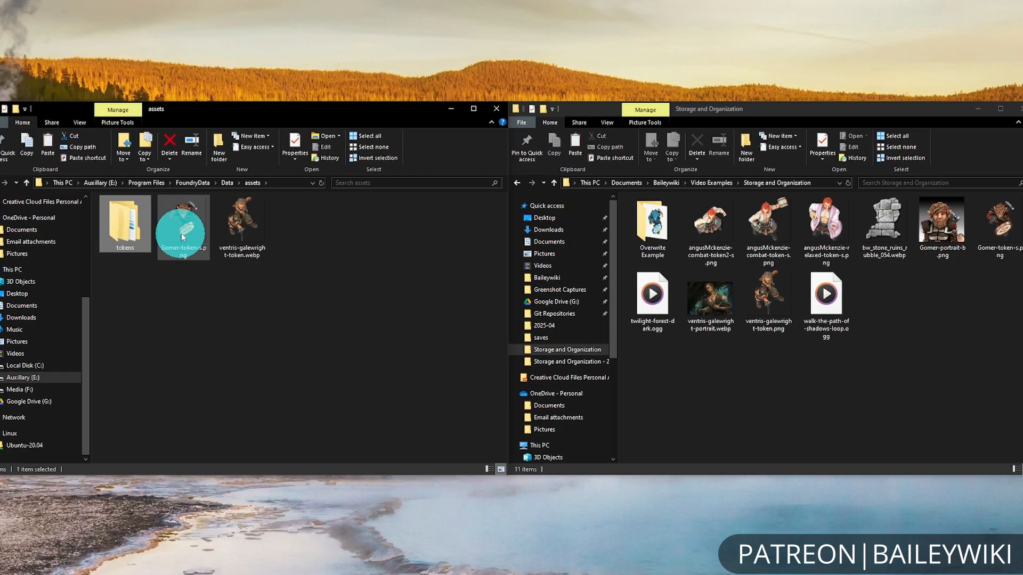
pyautogui.keyDown('ctrl'); pyautogui.click(244, 224); pyautogui.keyUp('ctrl')
pyautogui.hotkey('ctrl', 'x')
pyautogui.doubleClick(125, 221)
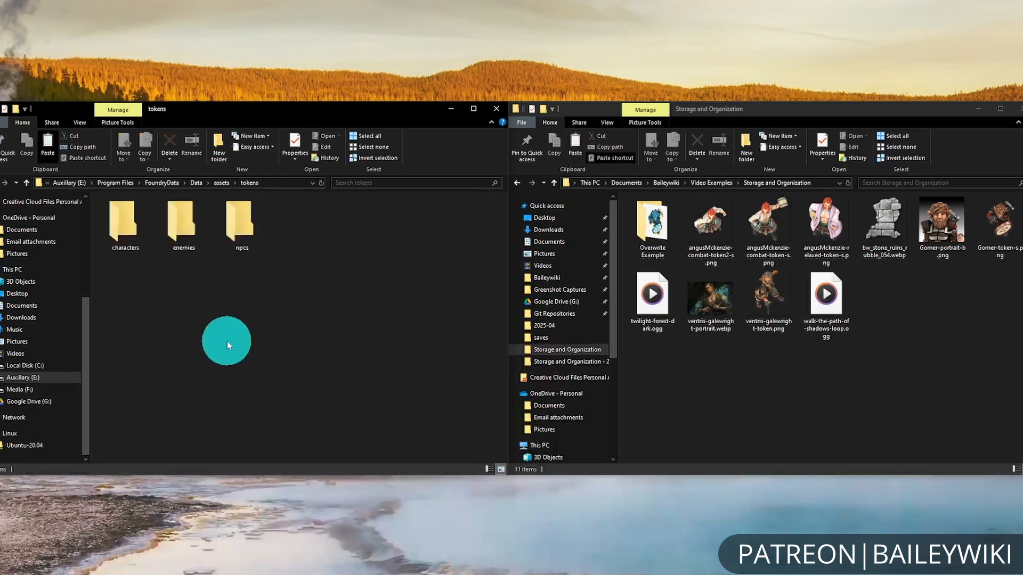
pyautogui.doubleClick(131, 220)
pyautogui.hotkey('ctrl', 'v')
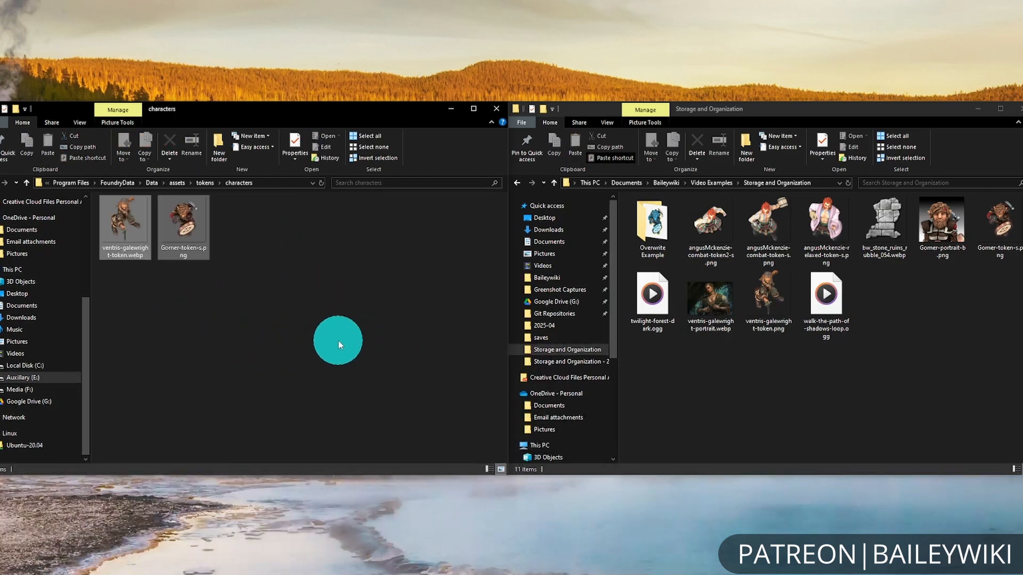
# Copy the three angusMckenzie tokens, Gomer-portrait-b.png, ventris-galewright-portrait.webp and ventris-galewright-token.png from Storage and Organization into tokens/characters
pyautogui.click(699, 224)
pyautogui.keyDown('shift'); pyautogui.click(826, 226); pyautogui.keyUp('shift')
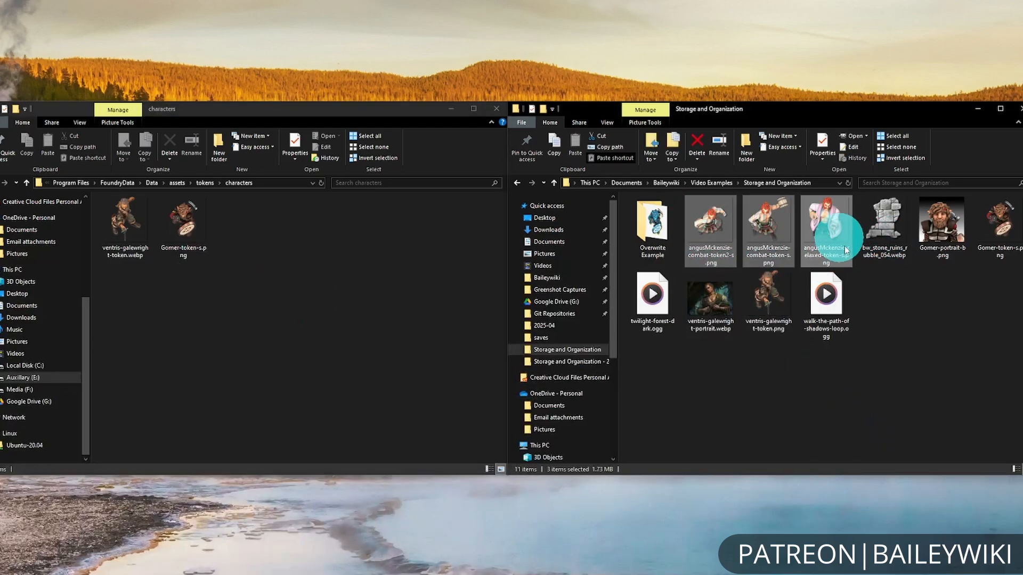
pyautogui.keyDown('ctrl'); pyautogui.click(942, 227); pyautogui.keyUp('ctrl')
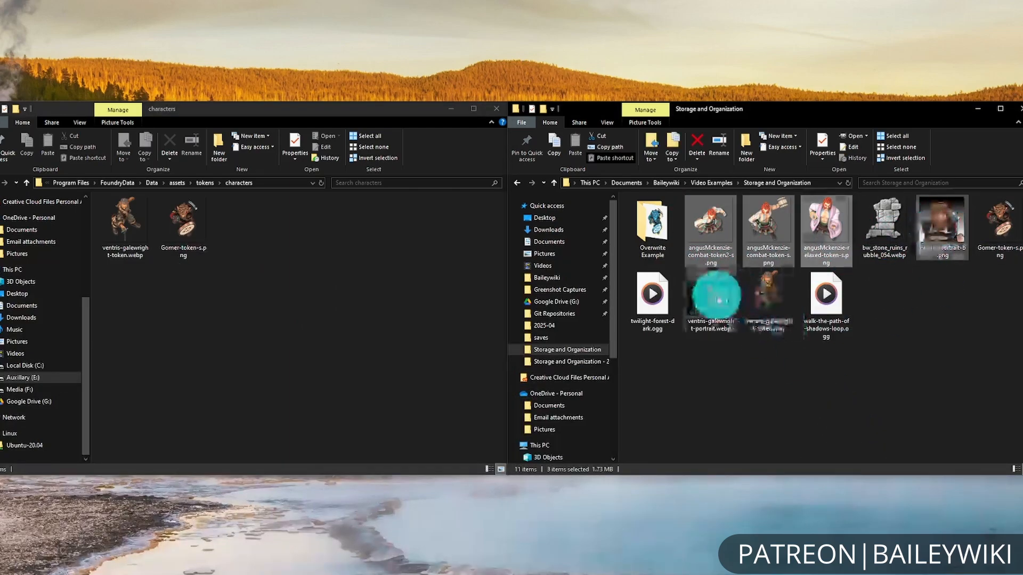
pyautogui.keyDown('ctrl'); pyautogui.click(710, 298); pyautogui.keyUp('ctrl')
pyautogui.keyDown('ctrl'); pyautogui.click(769, 303); pyautogui.keyUp('ctrl')
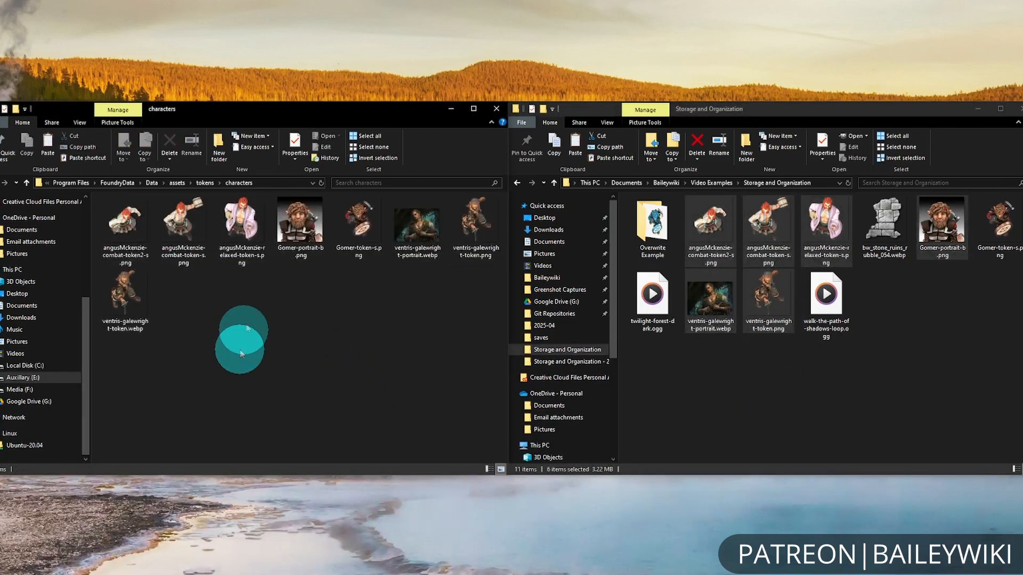
pyautogui.click(297, 217)
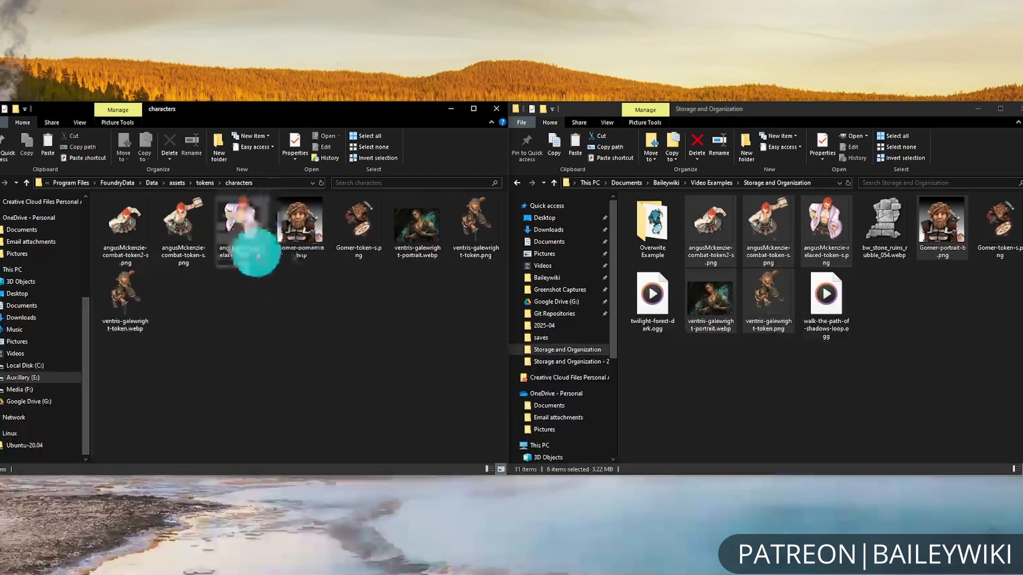
pyautogui.click(257, 330)
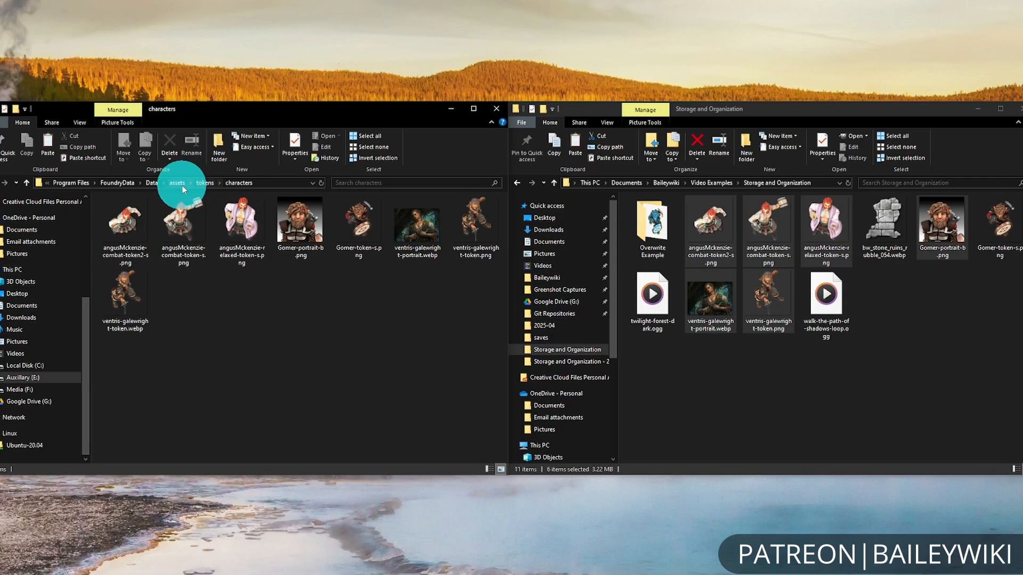
# Return to the tokens folder to view its subfolders, and go up to the assets folder
pyautogui.click(211, 184)
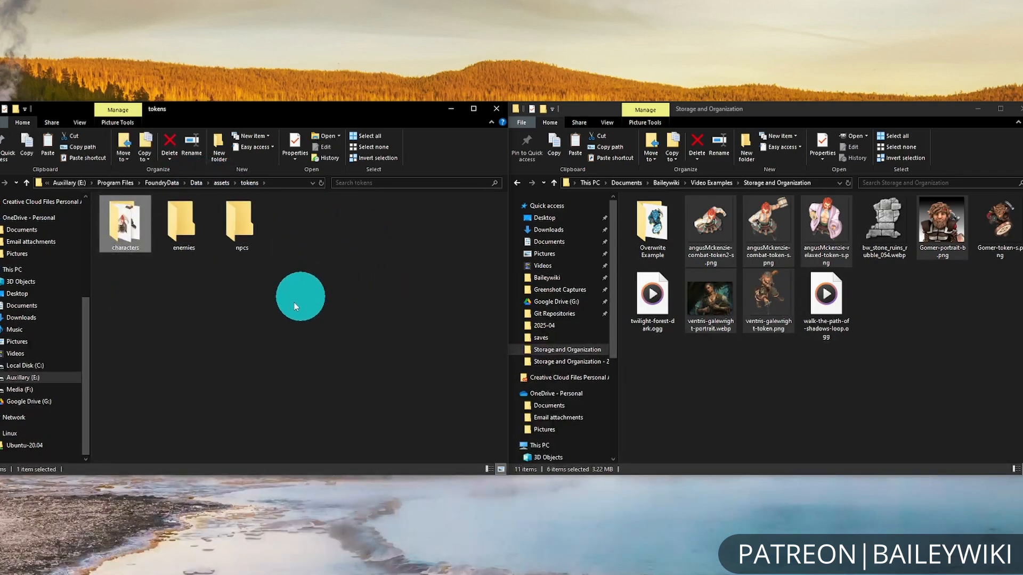
pyautogui.click(269, 334)
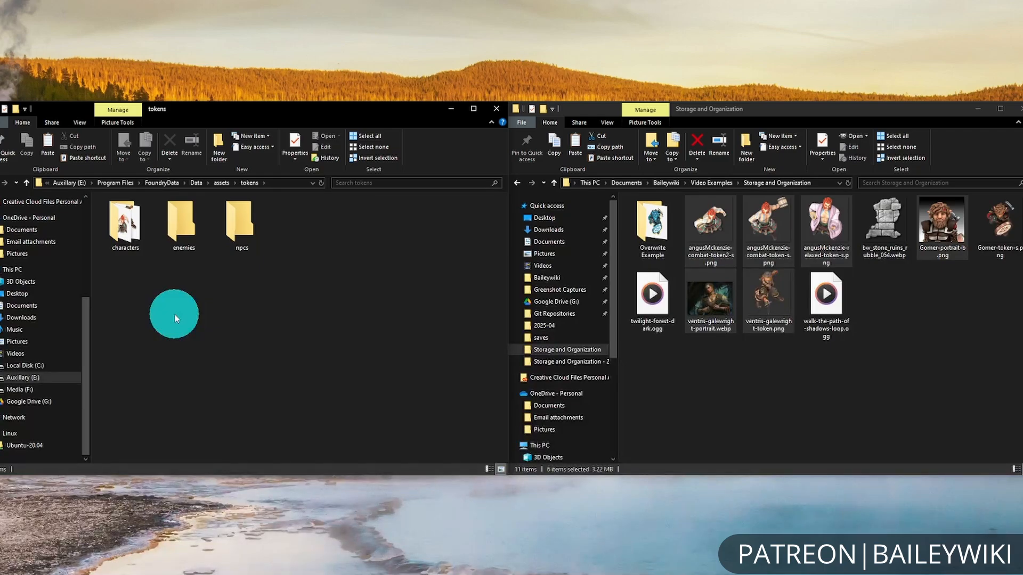
pyautogui.click(219, 183)
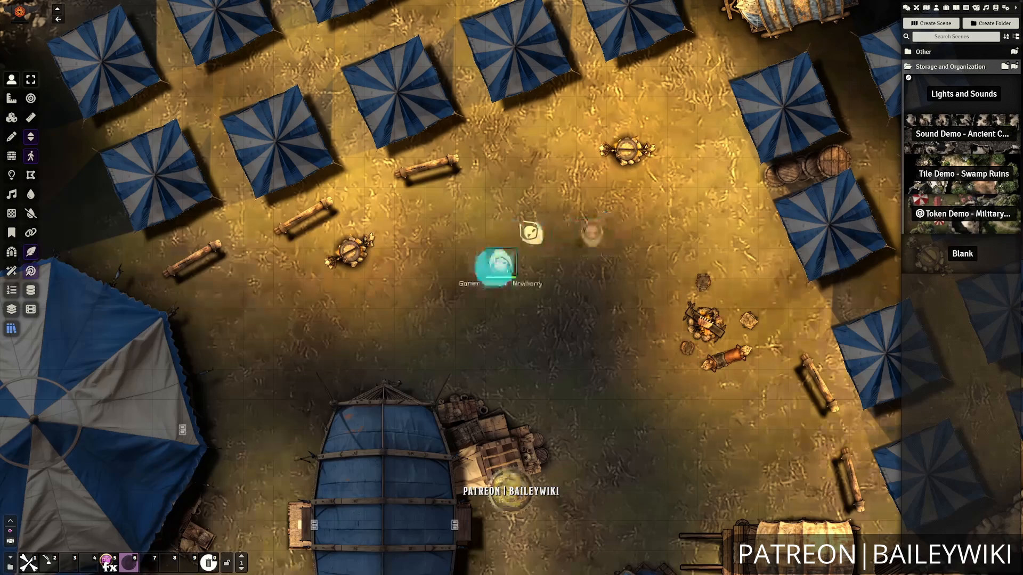
# Switch to Foundry VTT and delete the selected placeholder token between the other two on the camp scene
pyautogui.scroll(5, 587, 309)
pyautogui.scroll(4, 591, 319)
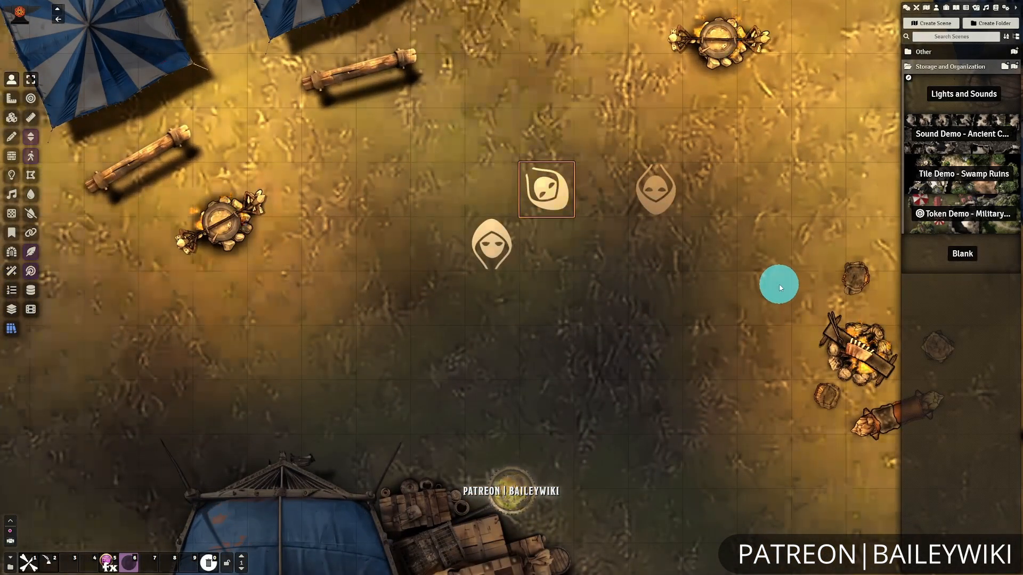
pyautogui.press('Delete')
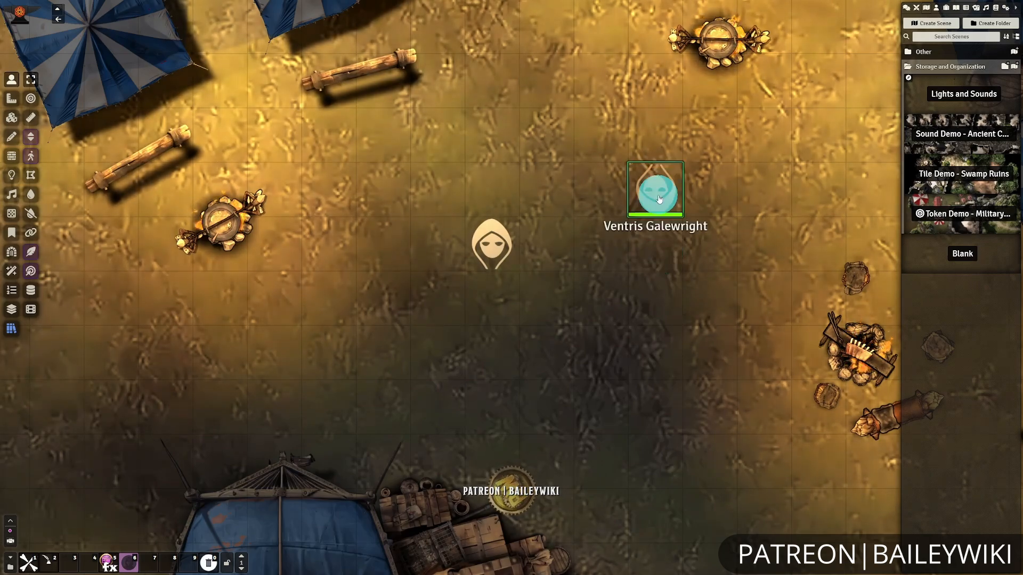
# Open the Ventris Galewright actor's prototype token appearance settings and browse for a new token image
pyautogui.click(936, 7)
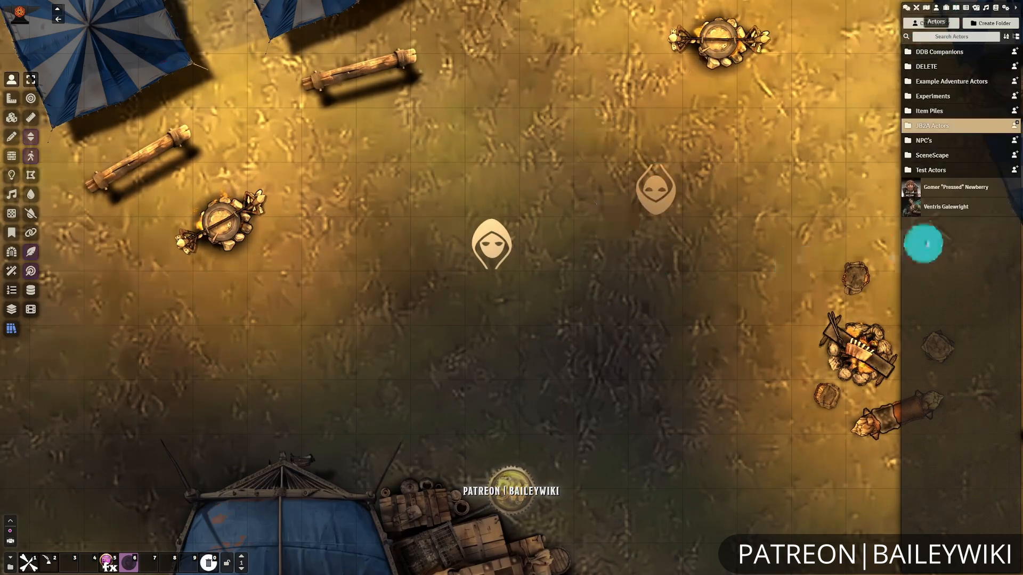
pyautogui.doubleClick(946, 207)
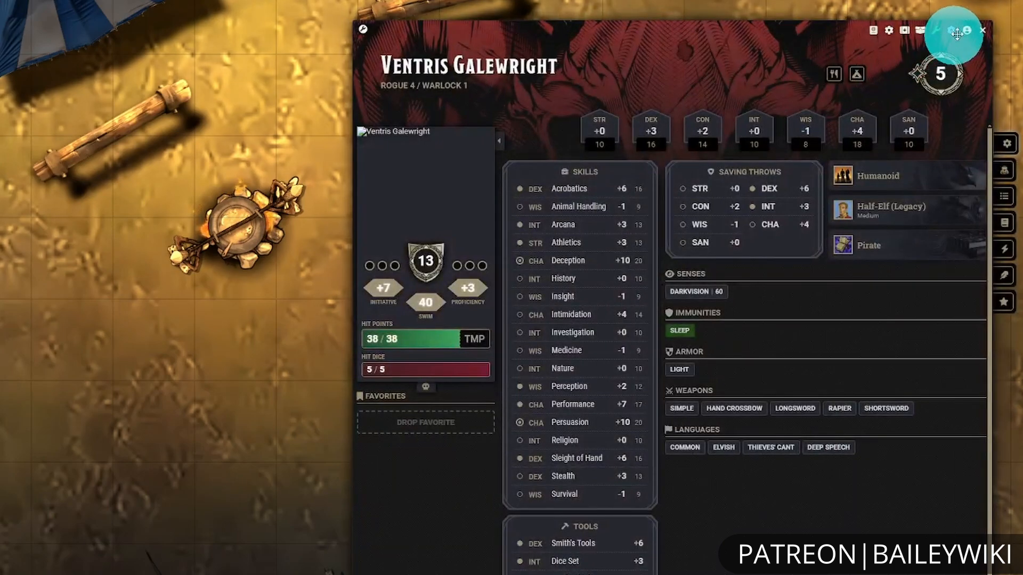
pyautogui.click(967, 30)
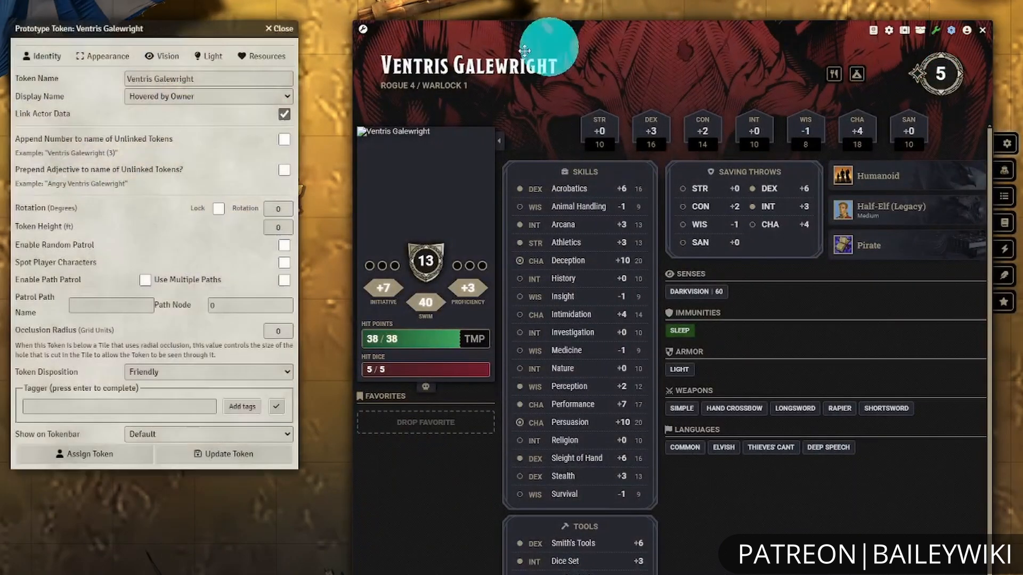
pyautogui.click(81, 57)
pyautogui.click(144, 80)
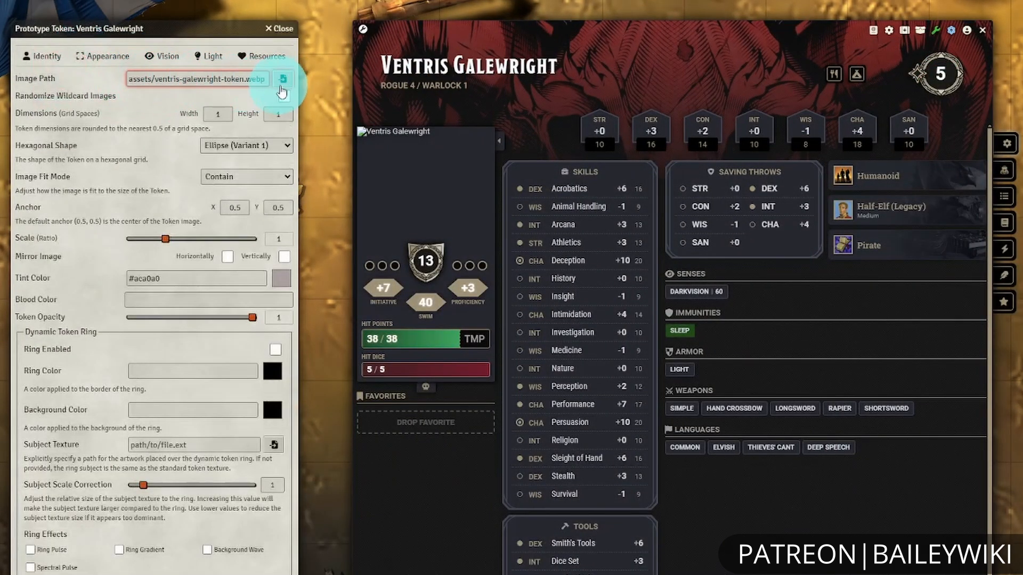
pyautogui.click(282, 79)
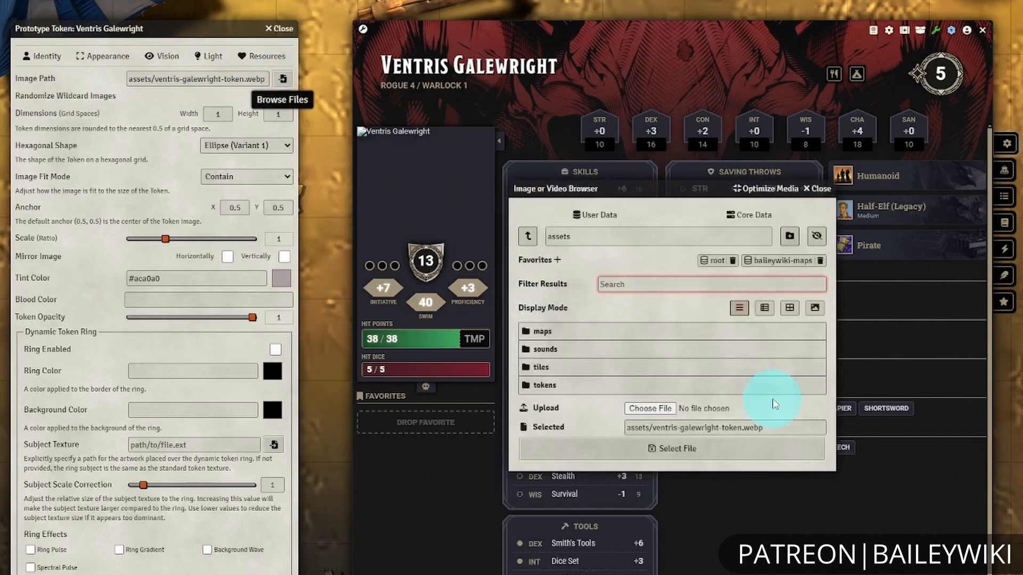
# Set the prototype token image to the Ventris token in assets/tokens/characters, using thumbnail display to choose it
pyautogui.click(594, 394)
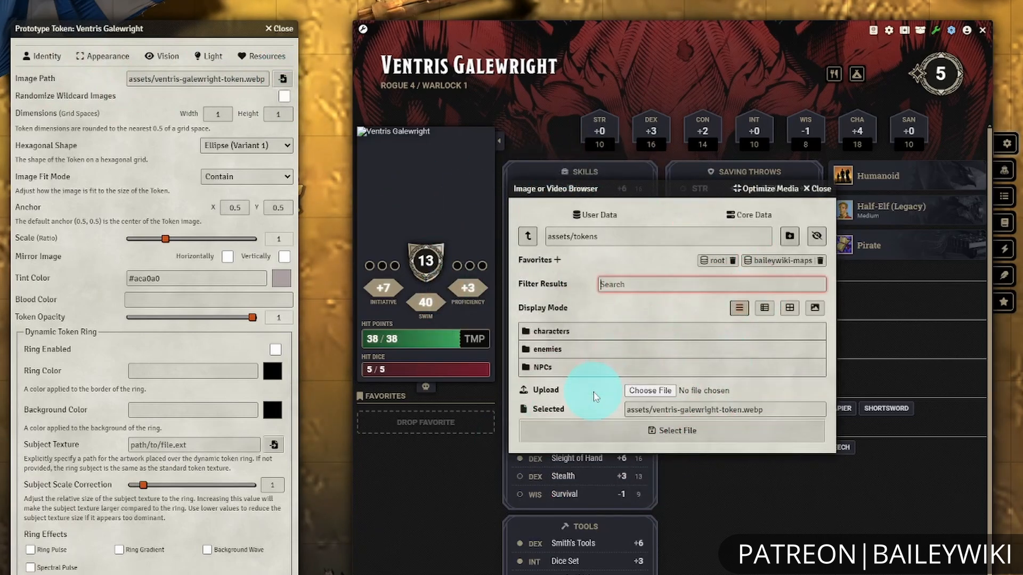
pyautogui.click(559, 333)
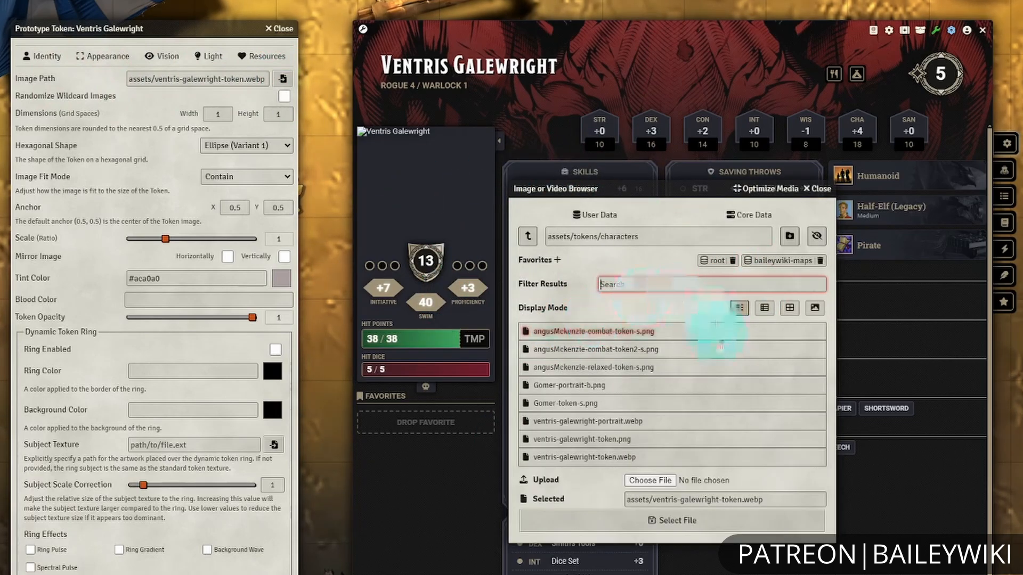
pyautogui.click(789, 309)
pyautogui.click(607, 410)
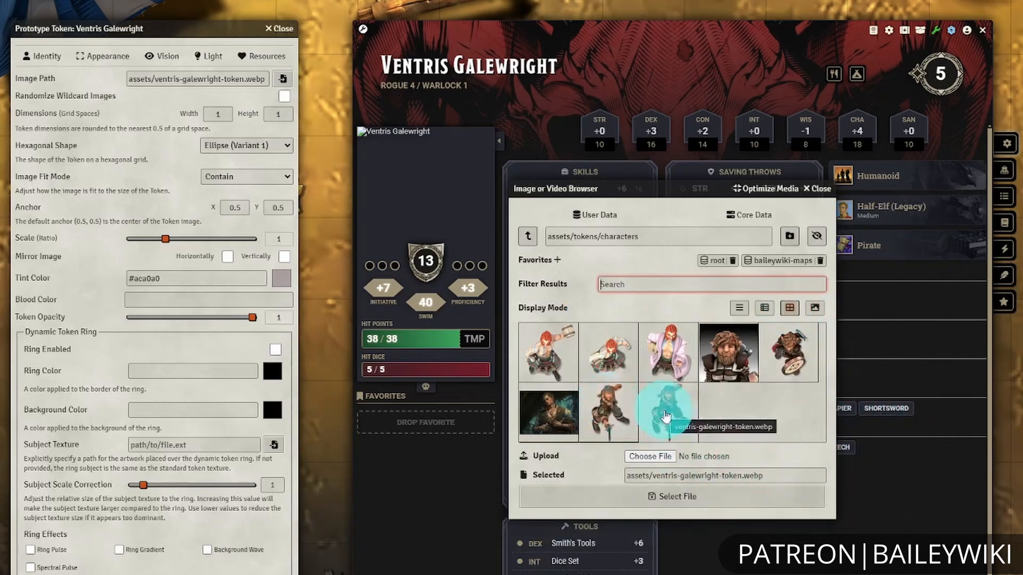
pyautogui.click(692, 498)
pyautogui.press('Escape')
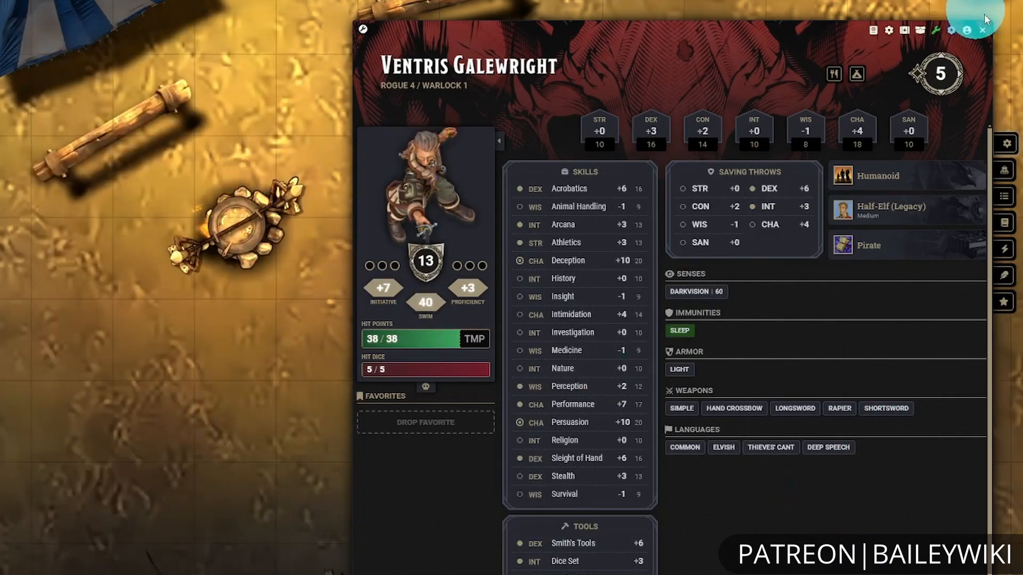
# Replace the placeholder Ventris Galewright token on the scene with a fresh one from the actor, and delete the remaining hooded placeholder token
pyautogui.press('Escape')
pyautogui.press('Delete')
pyautogui.moveTo(936, 213); pyautogui.dragTo(655, 214)
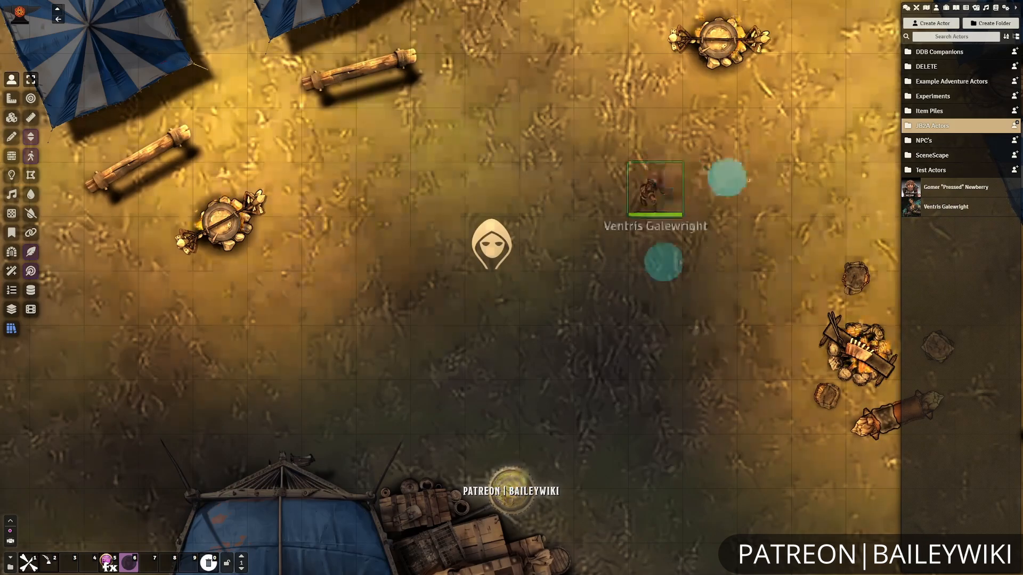
pyautogui.click(671, 242)
pyautogui.click(491, 241)
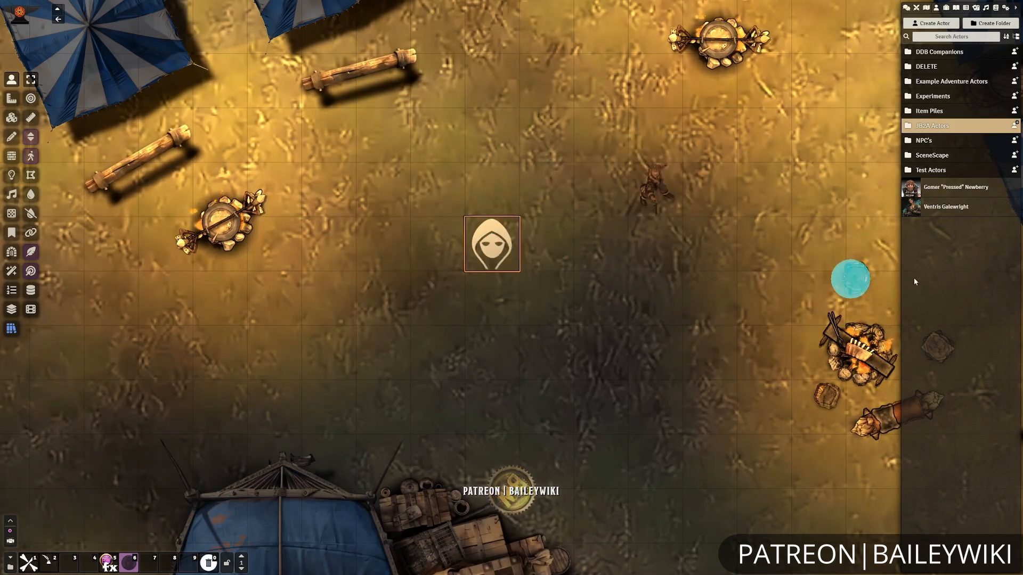
pyautogui.press('Delete')
# Set the Gomer "Pressed" Newberry actor's prototype token image to the Gomer token in assets/tokens/characters
pyautogui.click(942, 187)
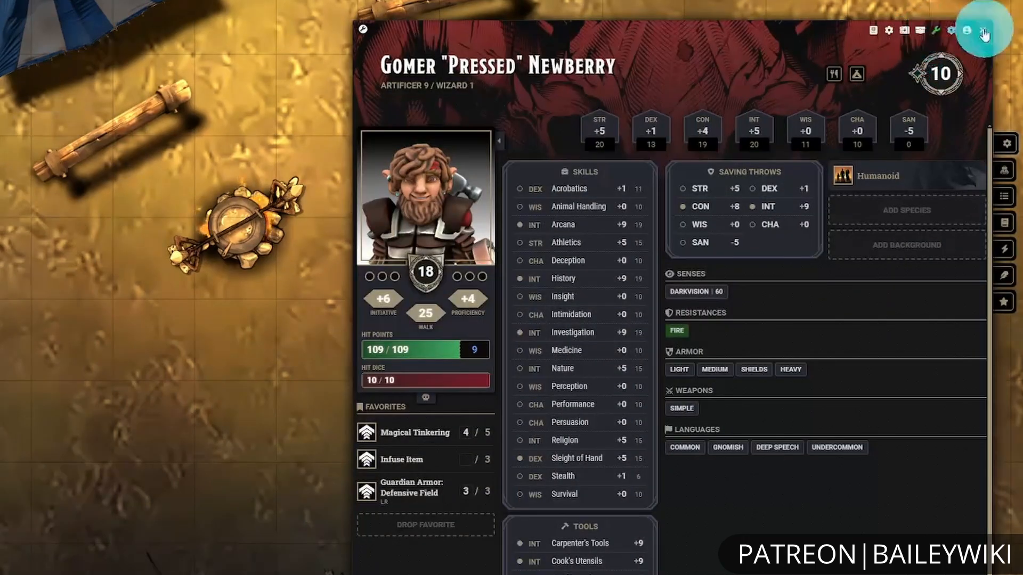
pyautogui.click(966, 31)
pyautogui.click(101, 56)
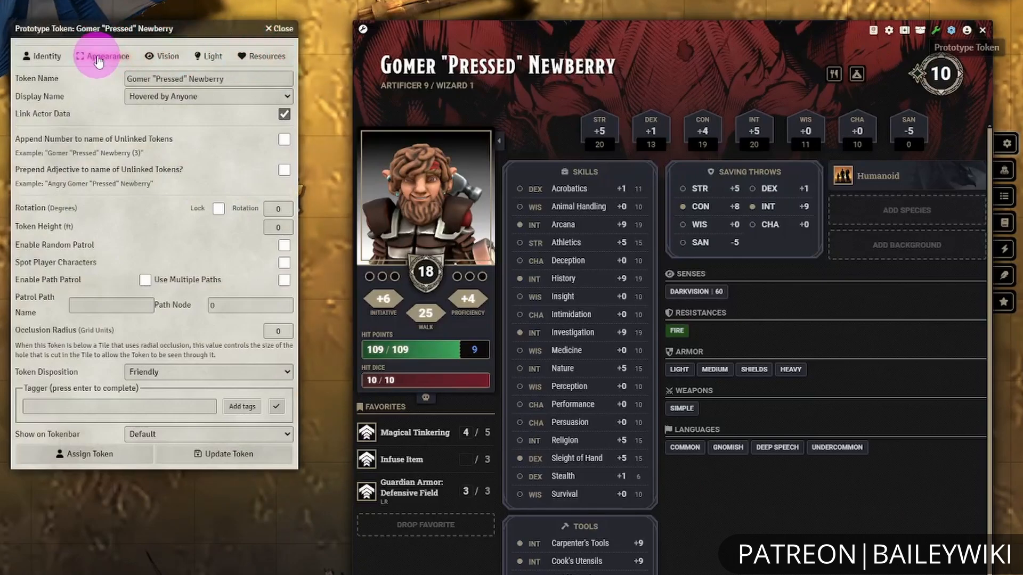
pyautogui.click(283, 78)
pyautogui.click(646, 338)
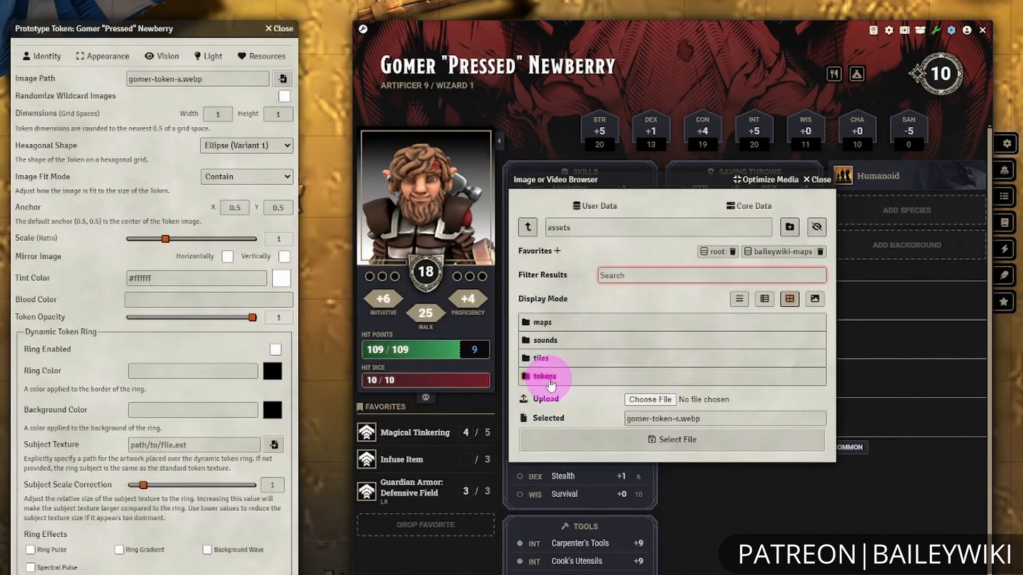
pyautogui.click(550, 366)
pyautogui.click(728, 334)
pyautogui.click(673, 486)
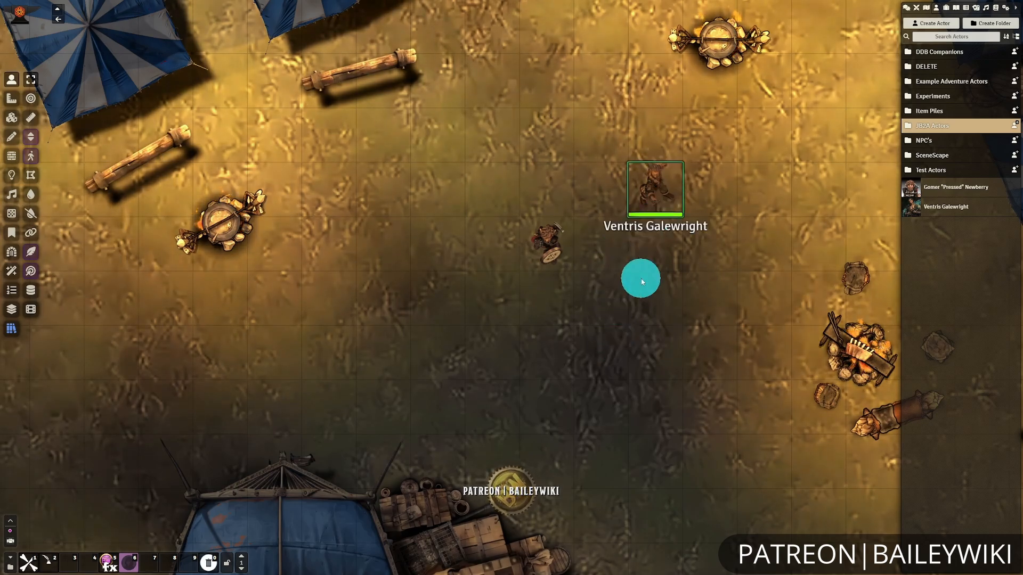
pyautogui.click(655, 191)
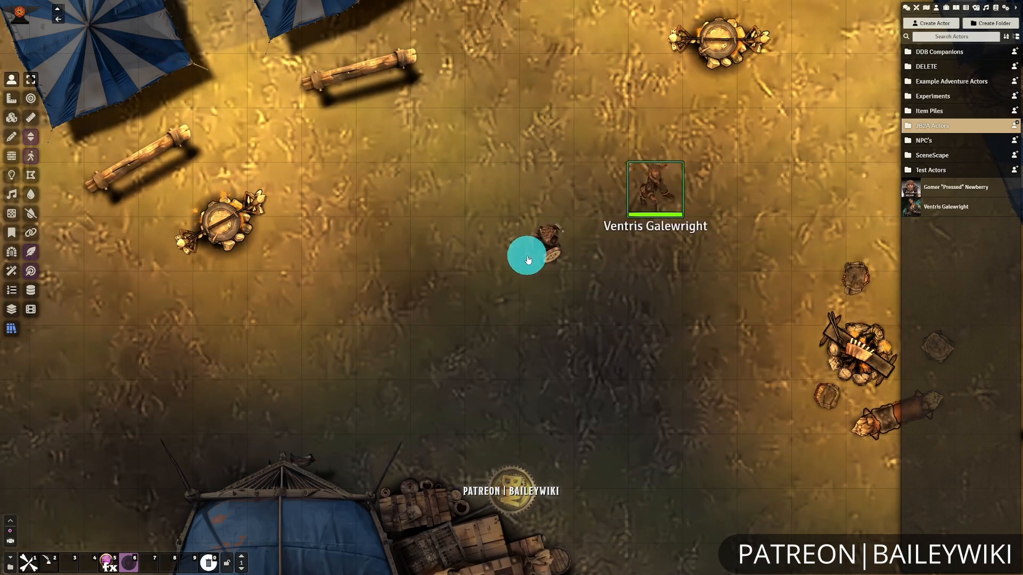
pyautogui.press('Escape')
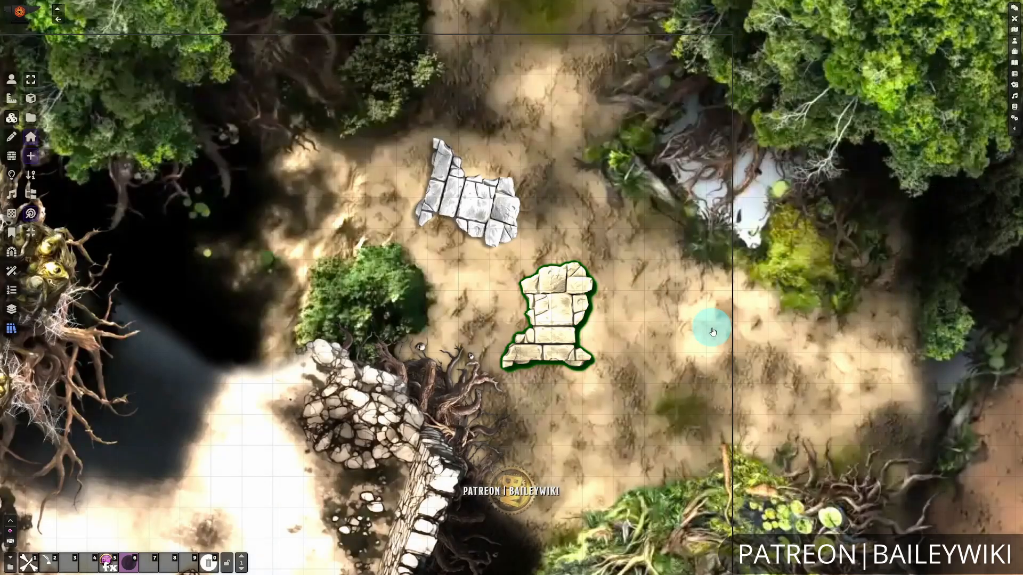
# Move the white rubble tile slightly upward, and remove the tiles subfolder from the image paths of both rubble tiles on the swamp scene
pyautogui.moveTo(434, 198); pyautogui.dragTo(495, 209)
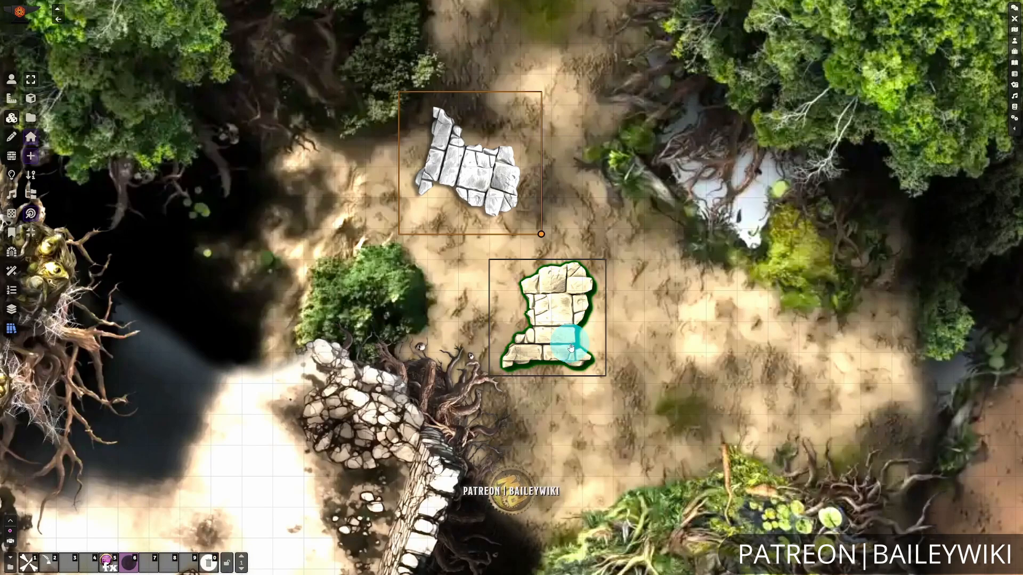
pyautogui.doubleClick(476, 169)
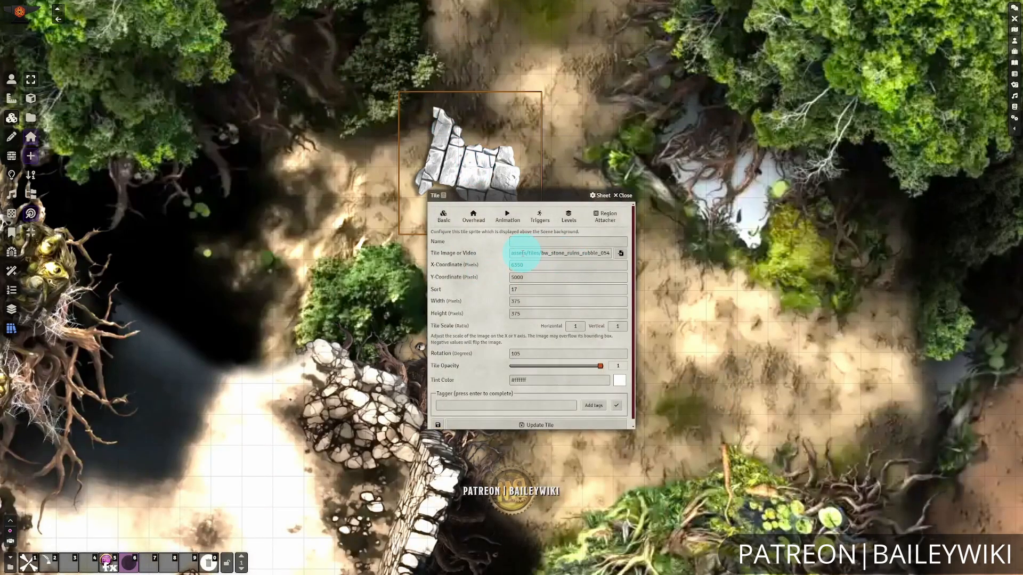
pyautogui.click(714, 324)
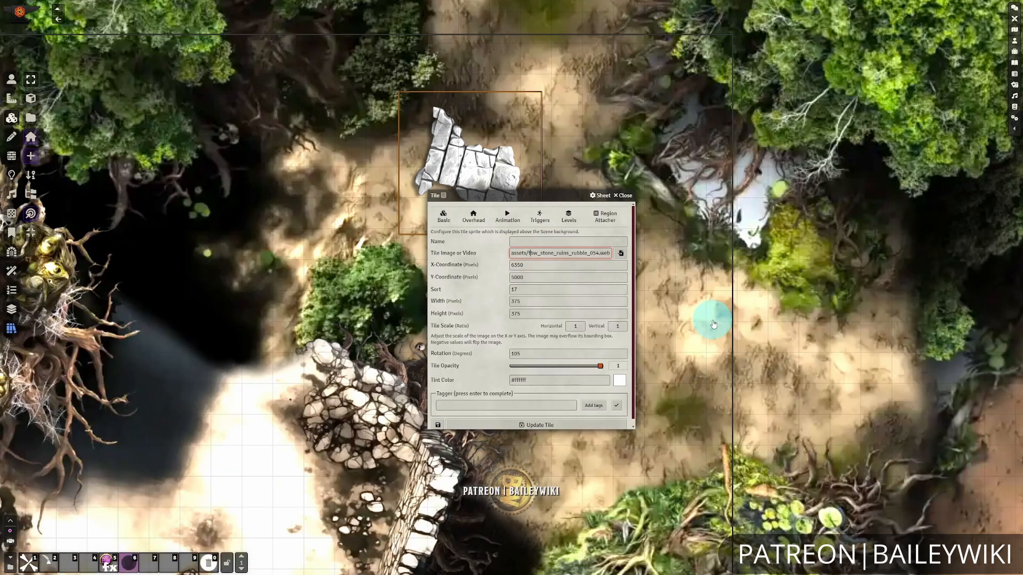
pyautogui.click(574, 427)
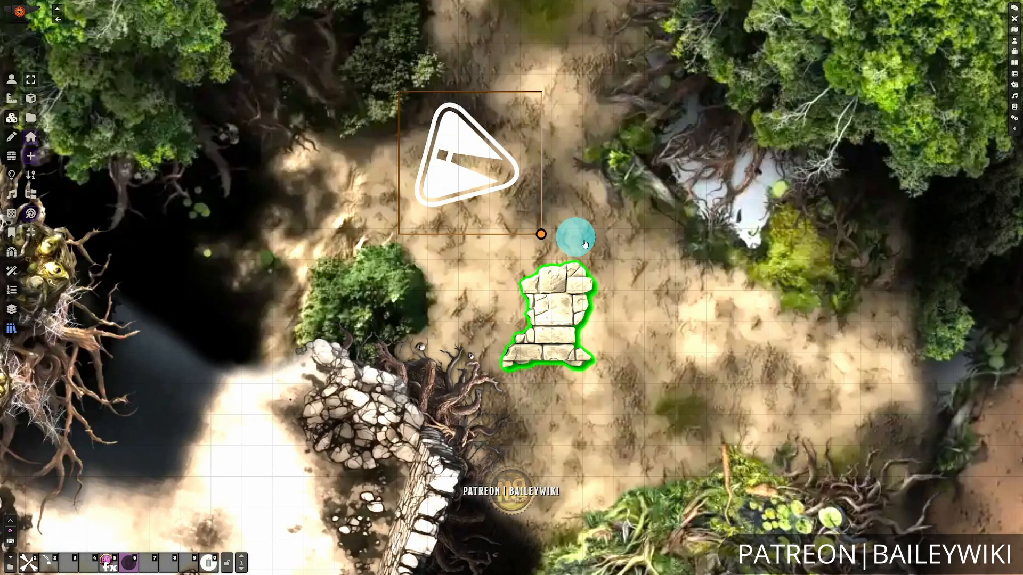
pyautogui.doubleClick(543, 338)
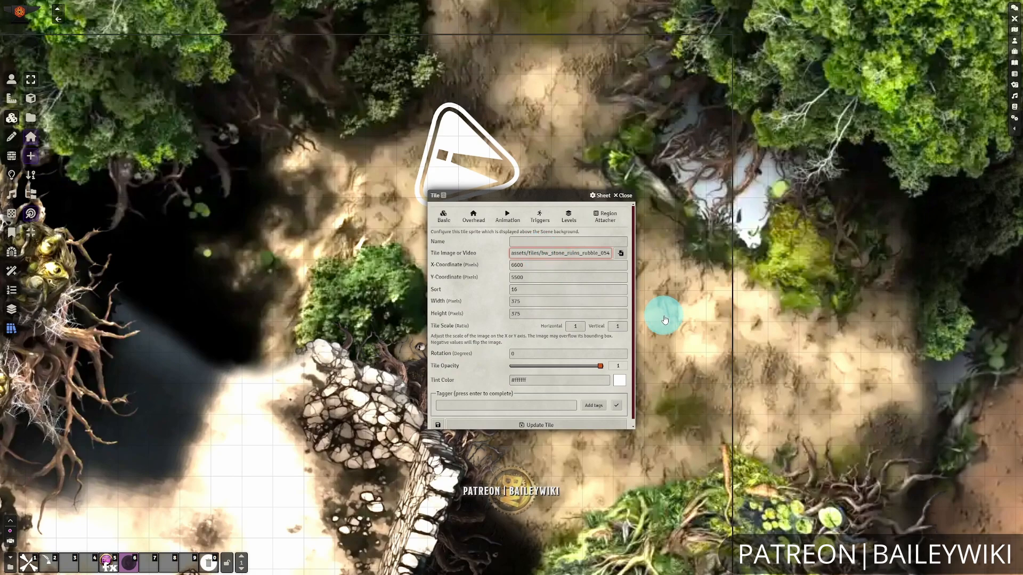
pyautogui.click(566, 429)
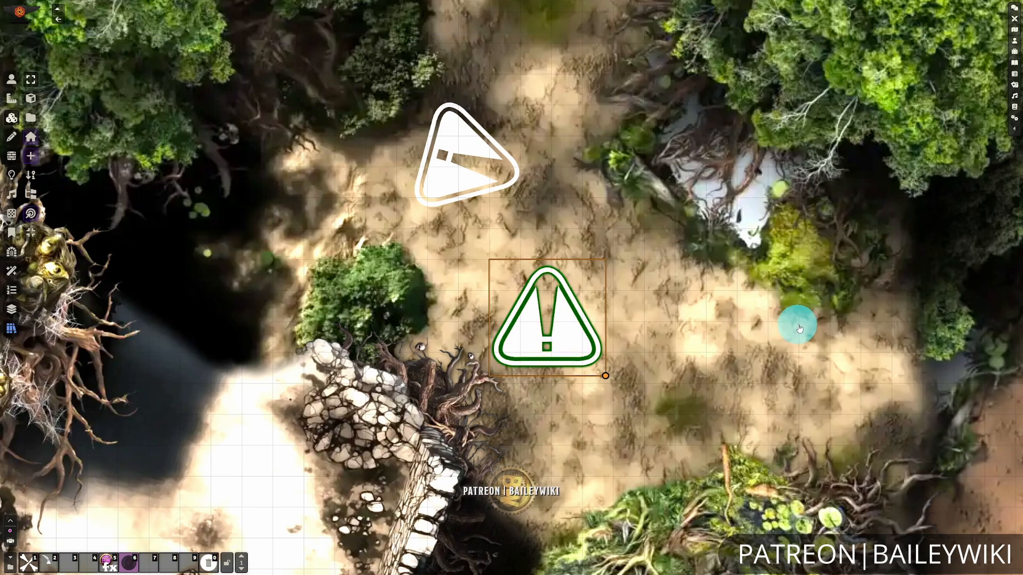
# Mass-edit both rubble tiles on the swamp scene so their image paths point to the assets/tiles folder again
pyautogui.keyDown('shift'); pyautogui.click(464, 179); pyautogui.keyUp('shift')
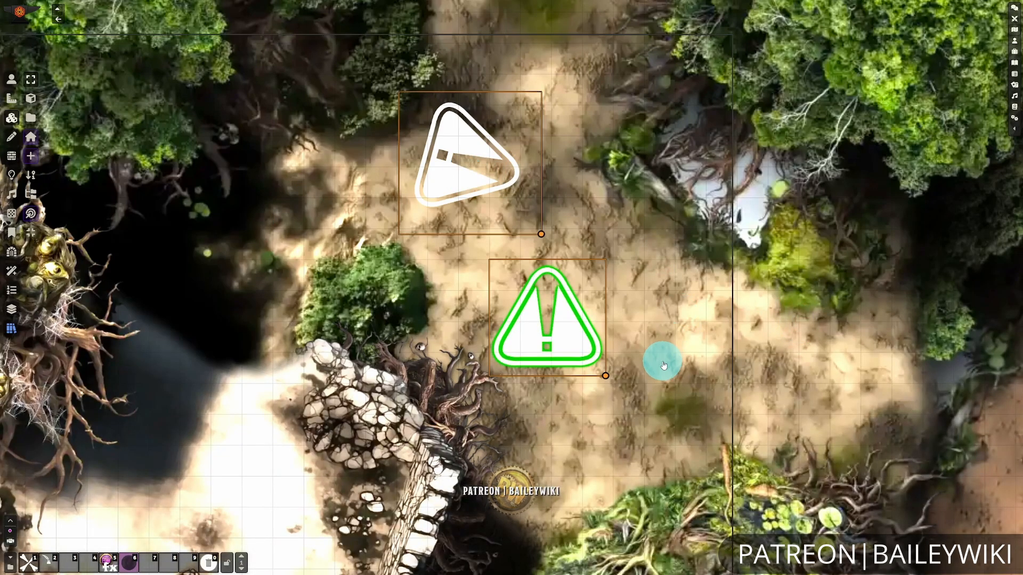
pyautogui.hotkey('shift', 'e')
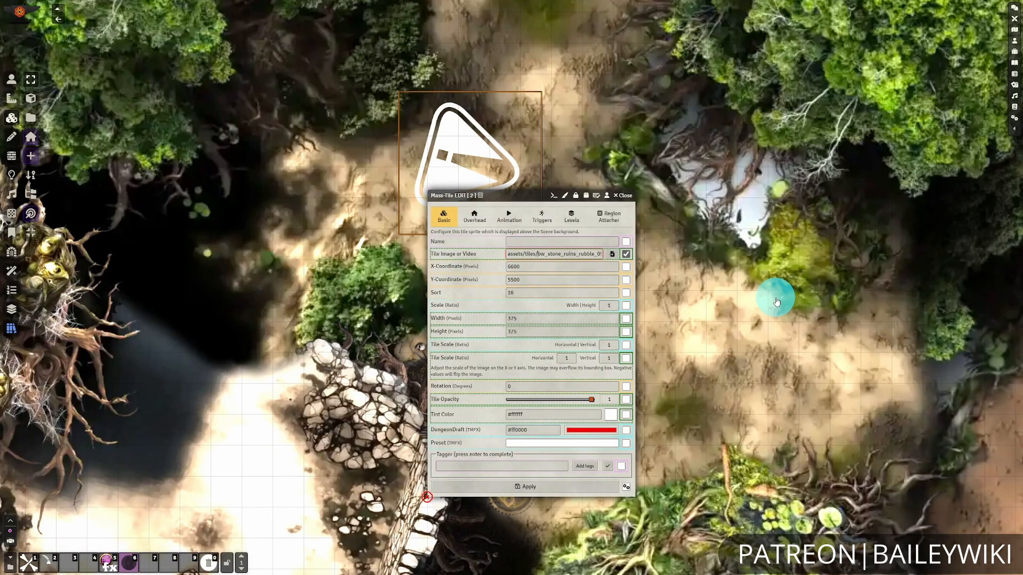
pyautogui.click(530, 486)
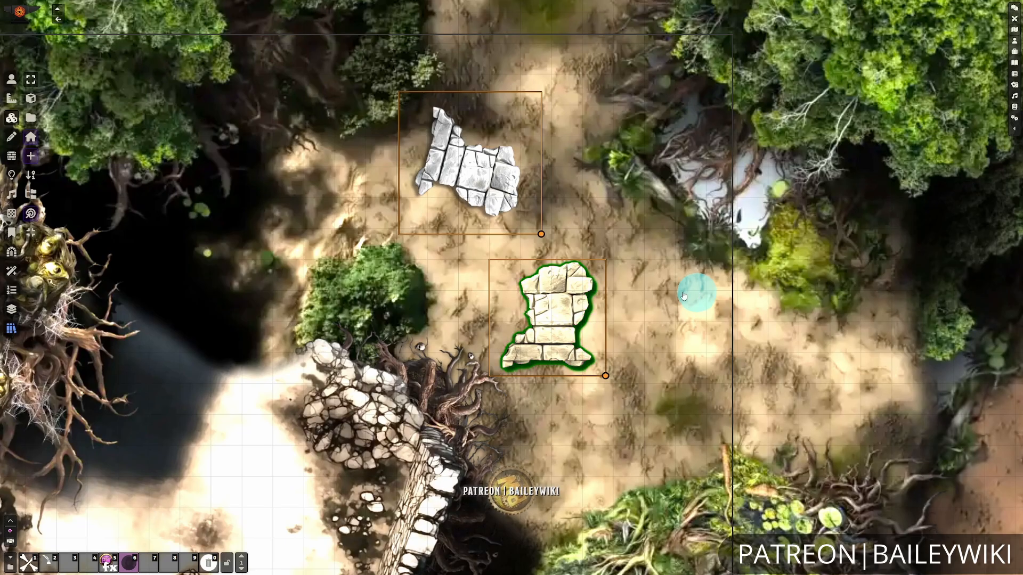
# Turn on ambient sound preview in the sound controls and open the configuration of the ambient sound on the ruins street
pyautogui.scroll(-10, 684, 296)
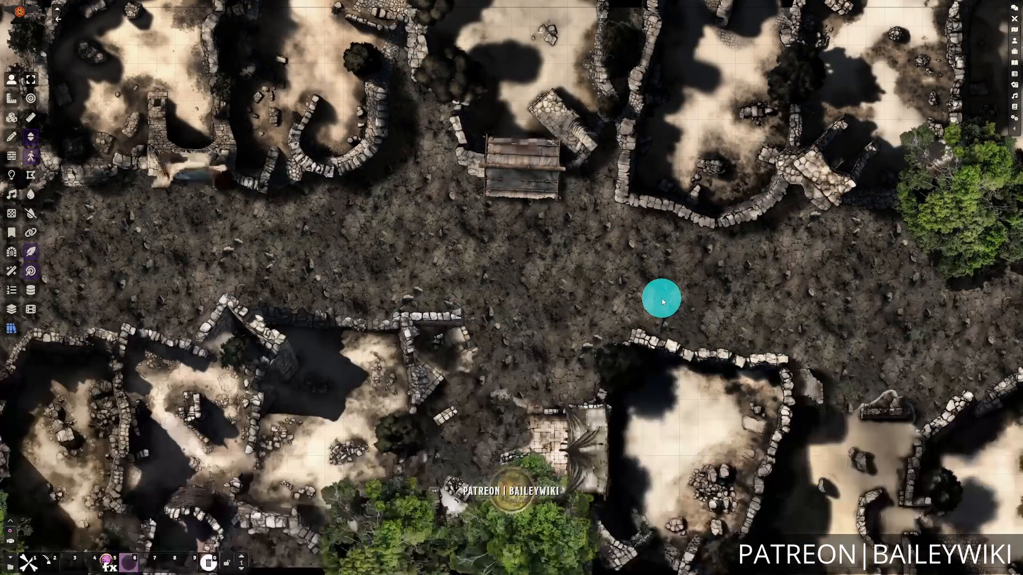
pyautogui.click(18, 198)
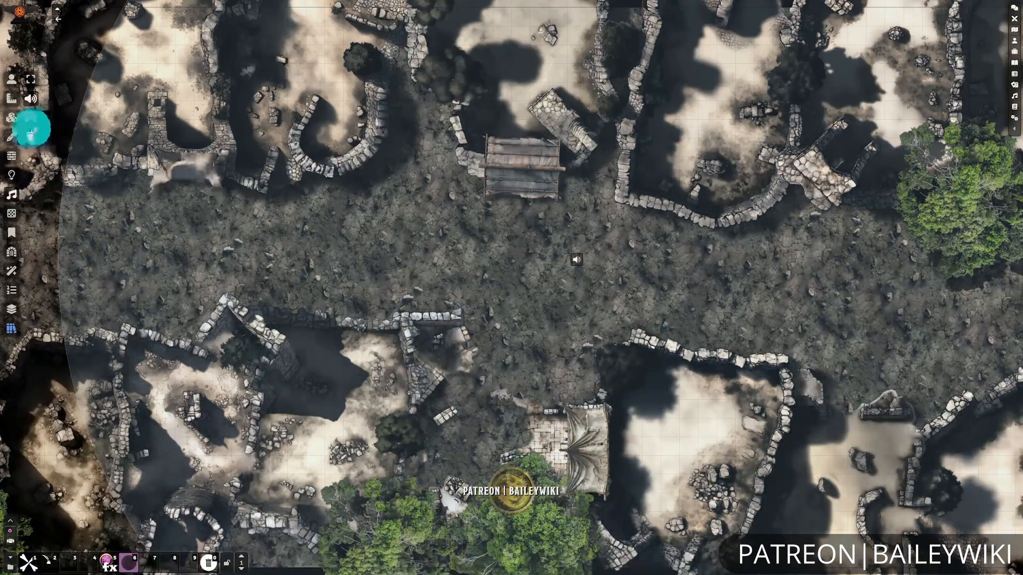
pyautogui.click(31, 118)
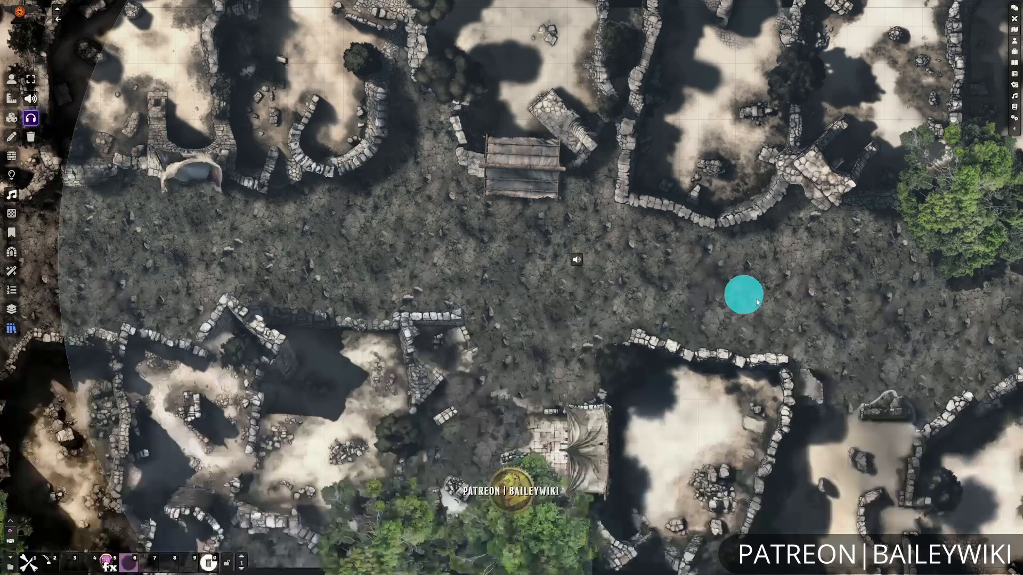
pyautogui.moveTo(757, 302); pyautogui.dragTo(576, 264)
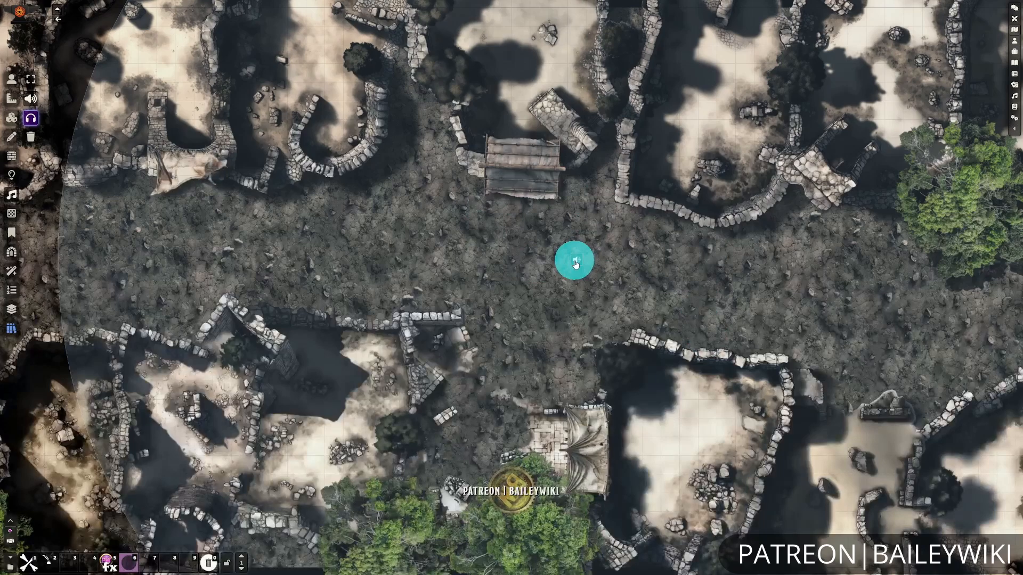
pyautogui.doubleClick(575, 264)
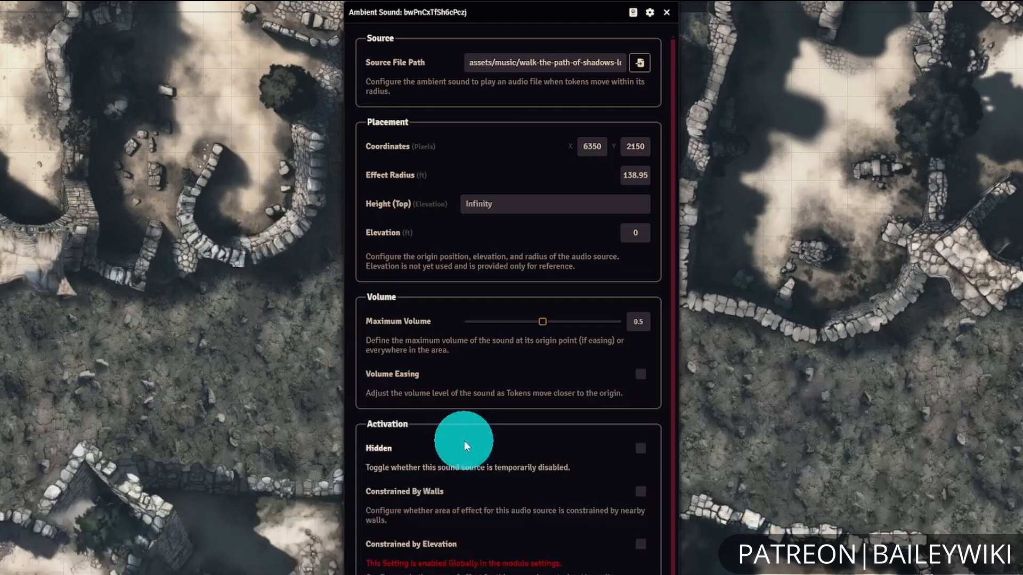
# Set the ambient sound's source file to walk-the-path-of-shadows-loop.ogg in assets/sounds/music, update it, and recheck its path
pyautogui.click(640, 63)
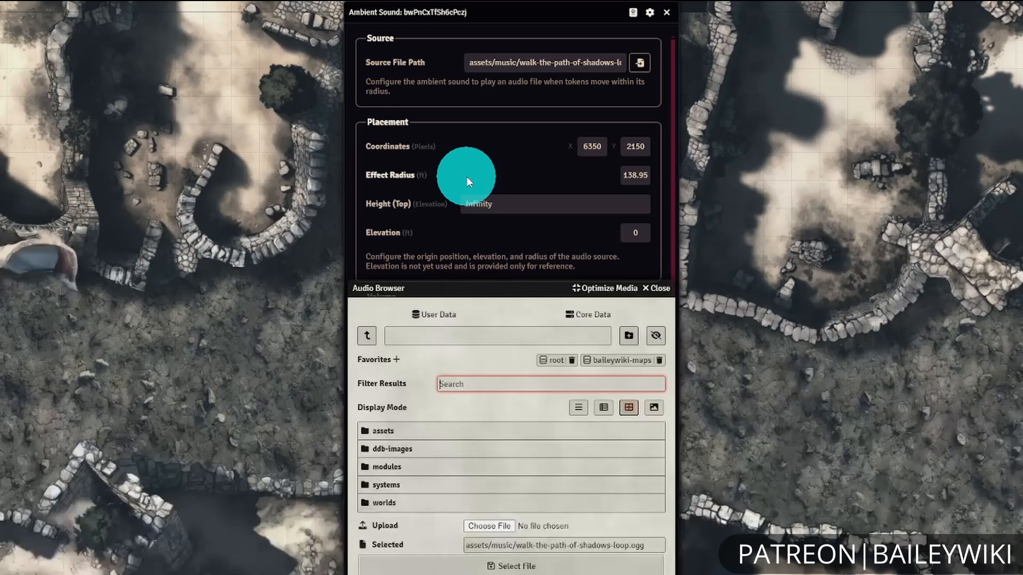
pyautogui.click(406, 433)
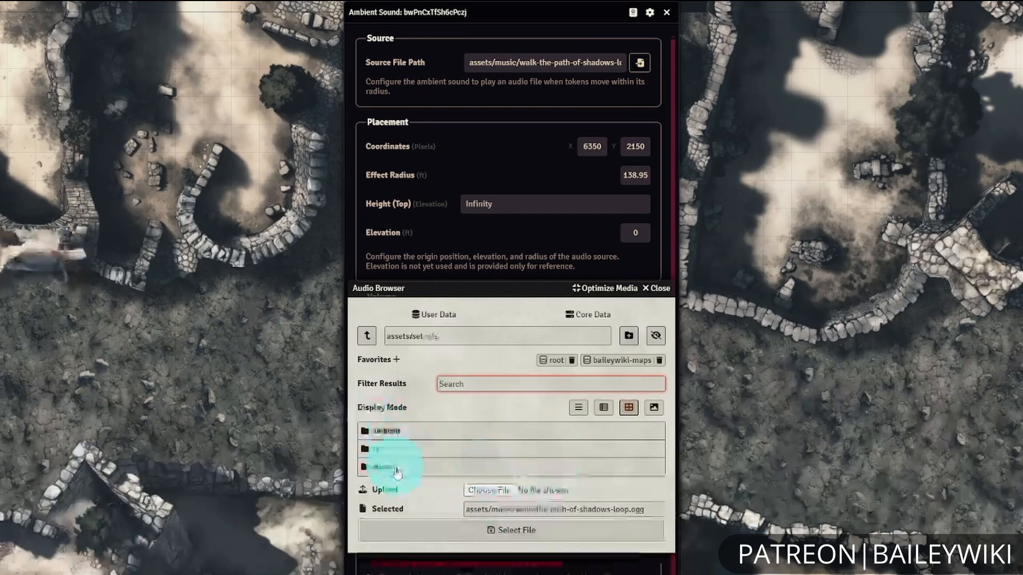
pyautogui.click(365, 467)
pyautogui.click(655, 409)
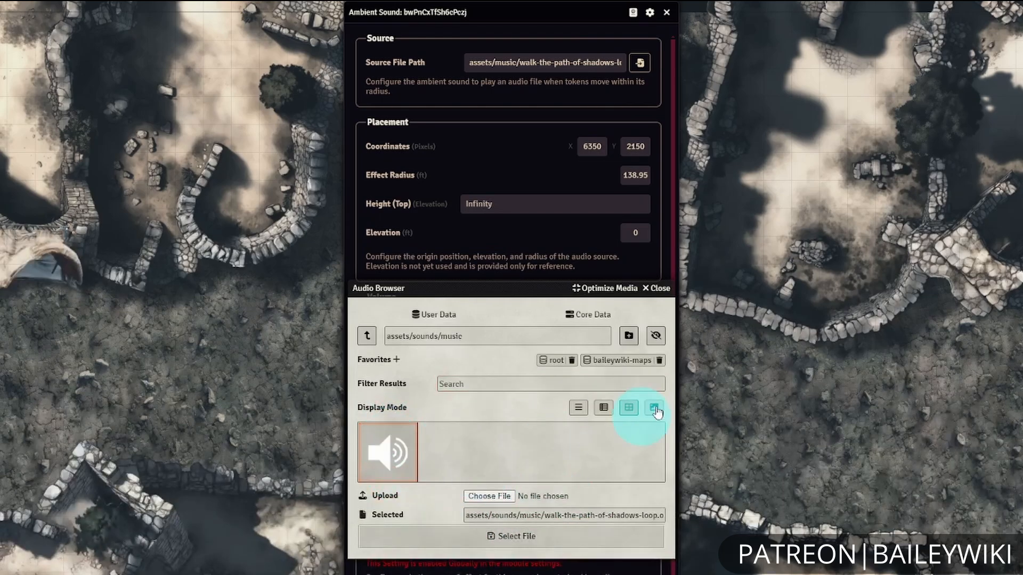
pyautogui.click(519, 537)
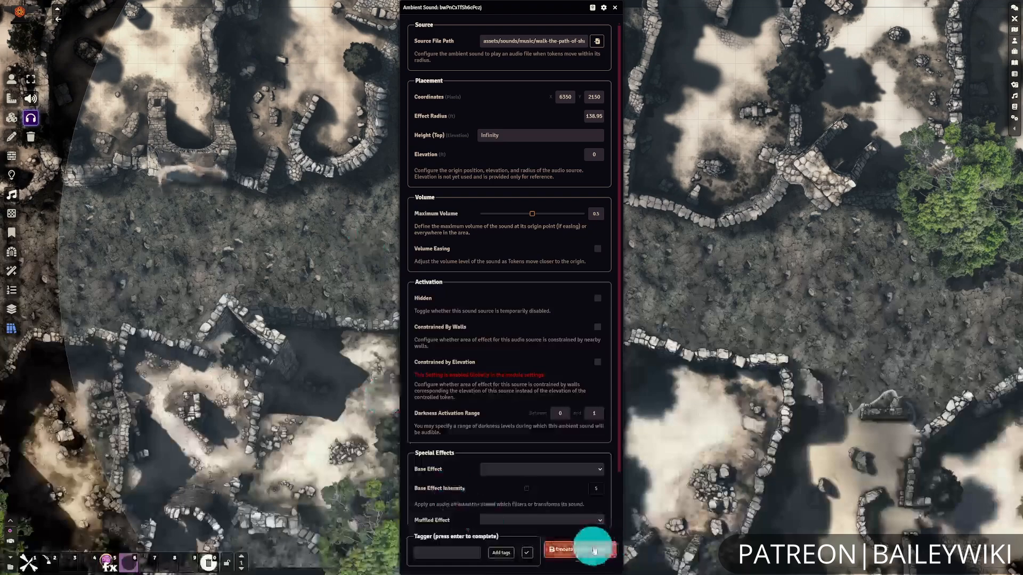
pyautogui.click(589, 549)
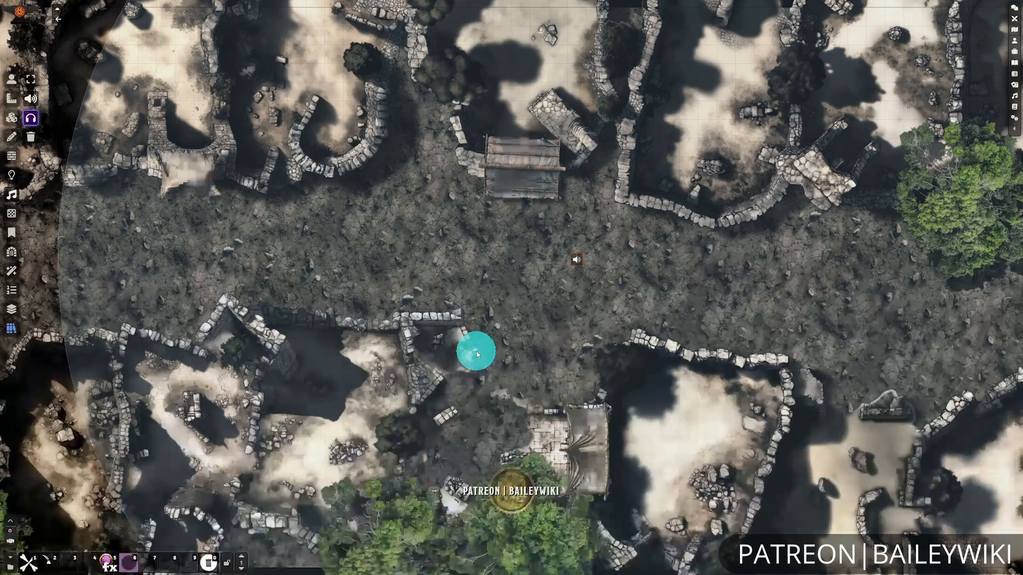
pyautogui.doubleClick(577, 259)
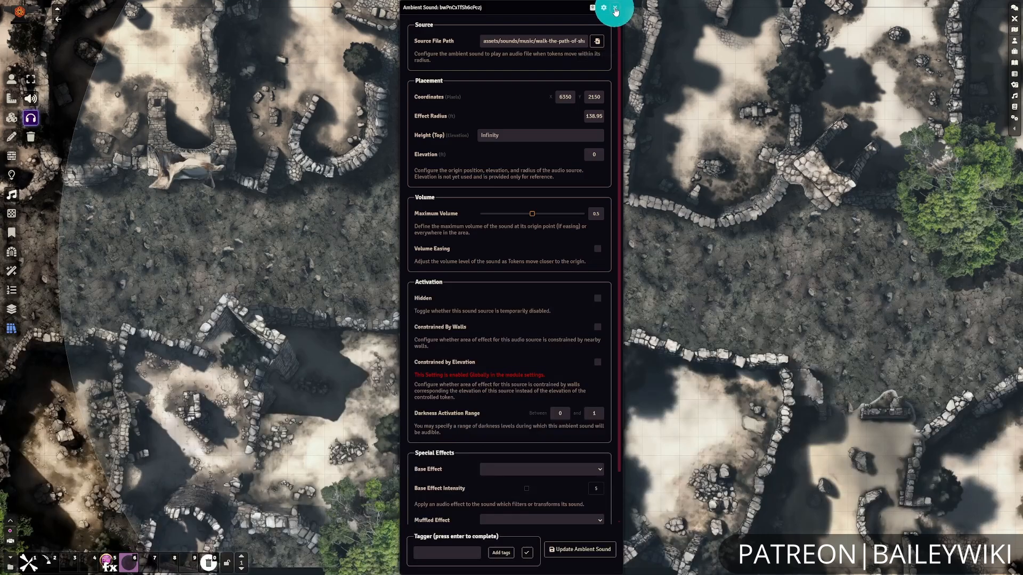
pyautogui.click(614, 7)
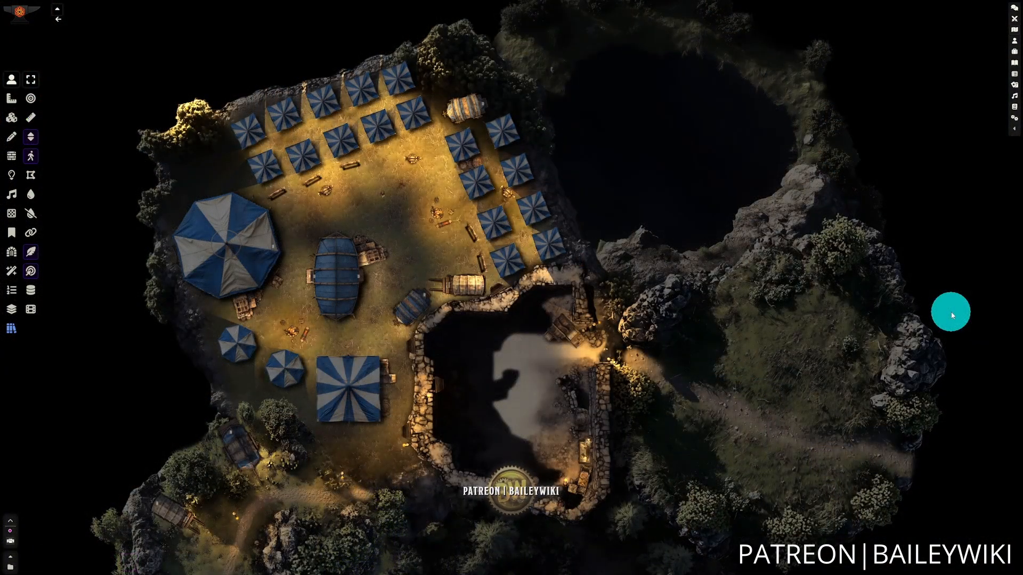
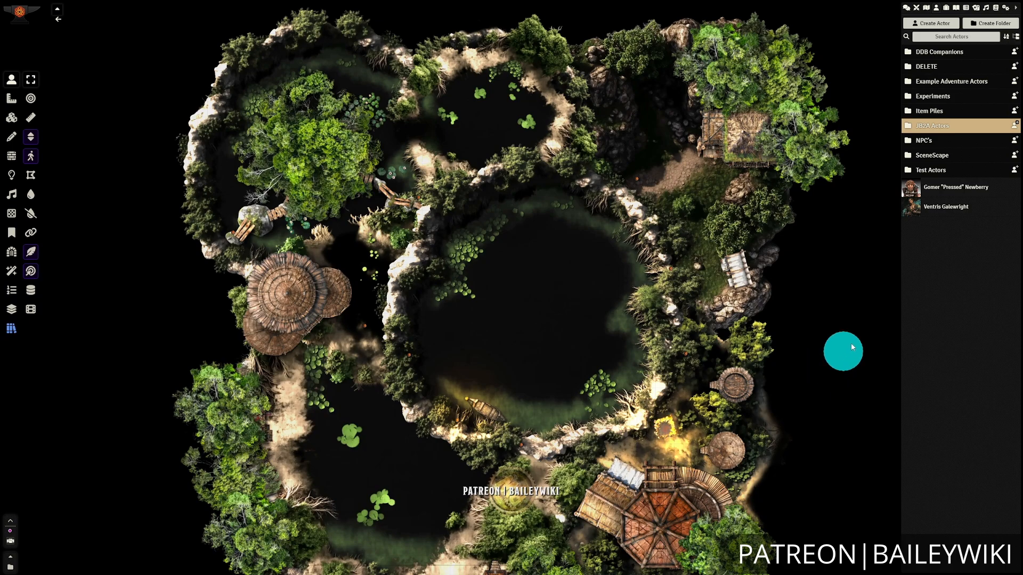
# Examine the compendium packs, expanding the Baileywiki Content folder and looking into its Prefabs and Scenes subfolders
pyautogui.click(995, 8)
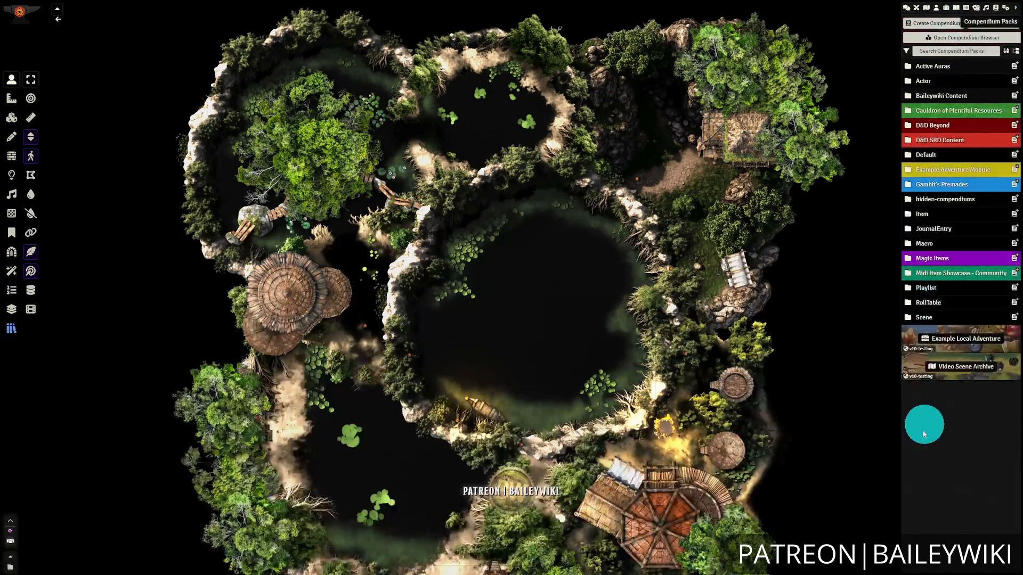
pyautogui.click(968, 466)
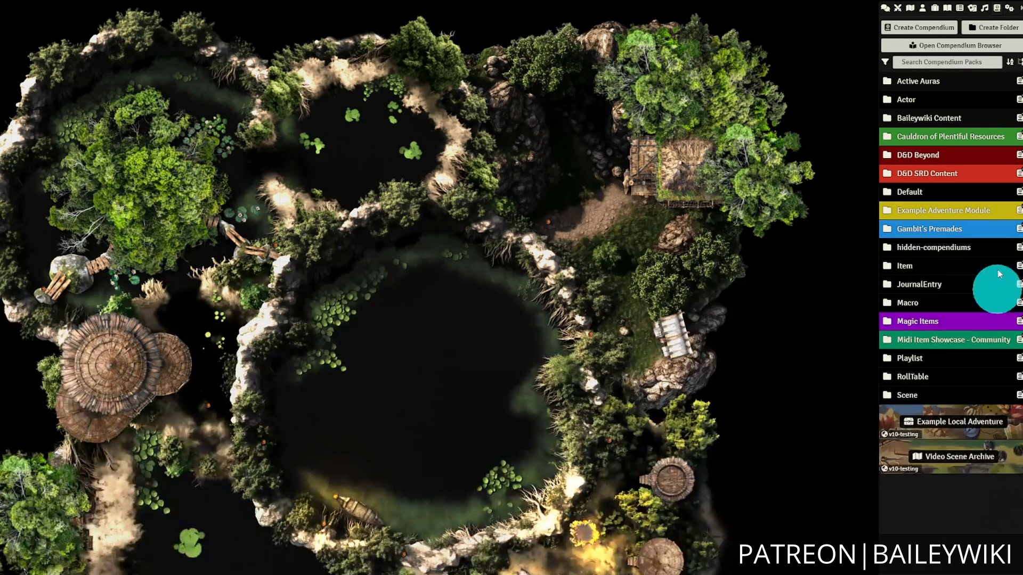
pyautogui.click(945, 121)
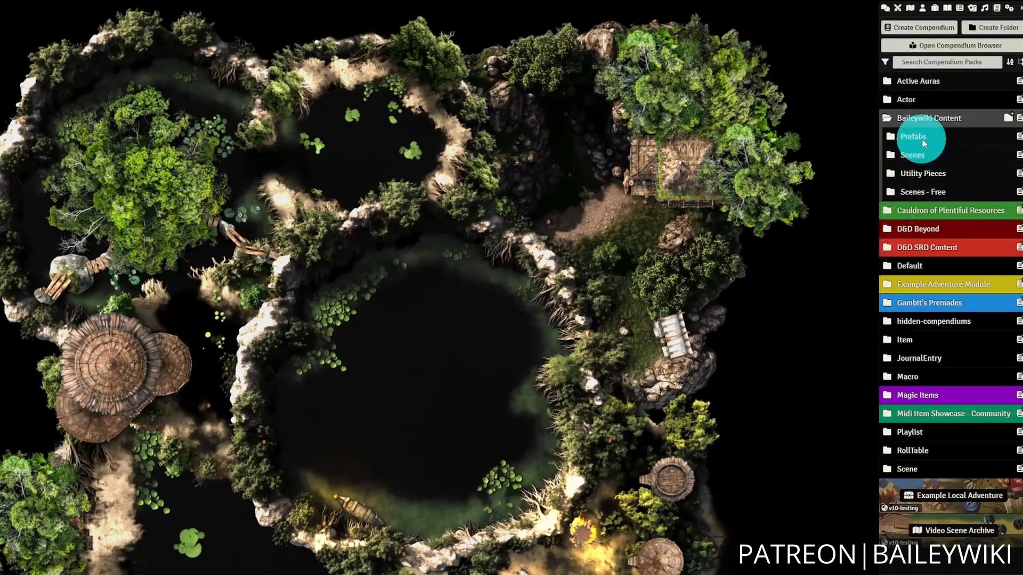
pyautogui.click(913, 137)
pyautogui.click(928, 137)
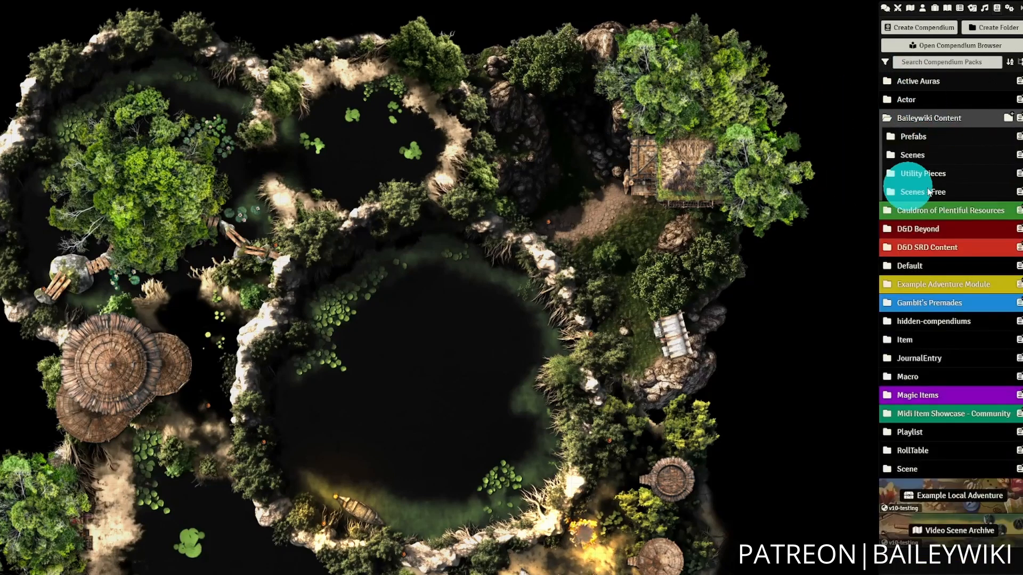
pyautogui.click(938, 155)
pyautogui.click(938, 155)
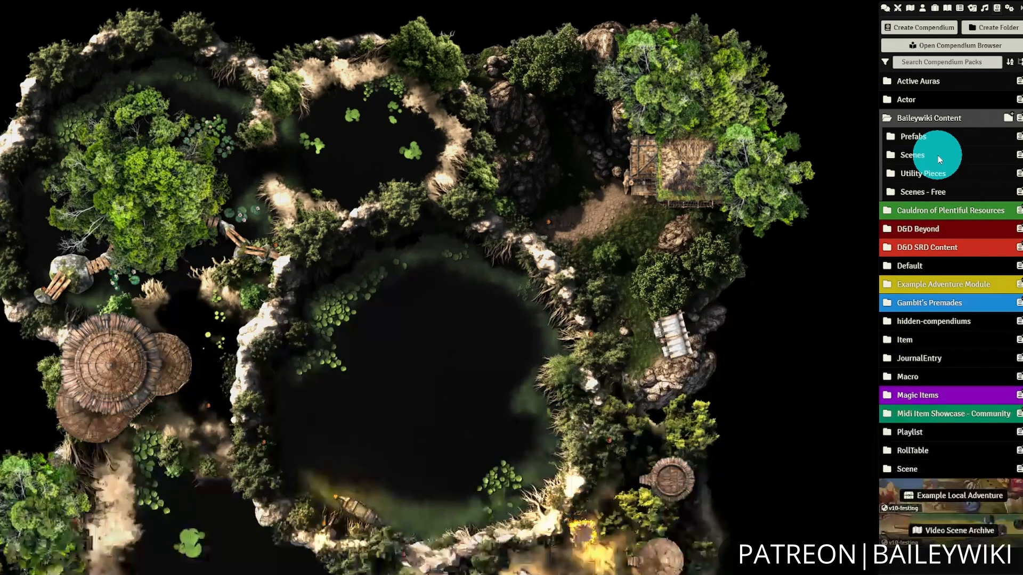
# View the world's scenes directory followed by its actors directory
pyautogui.click(912, 11)
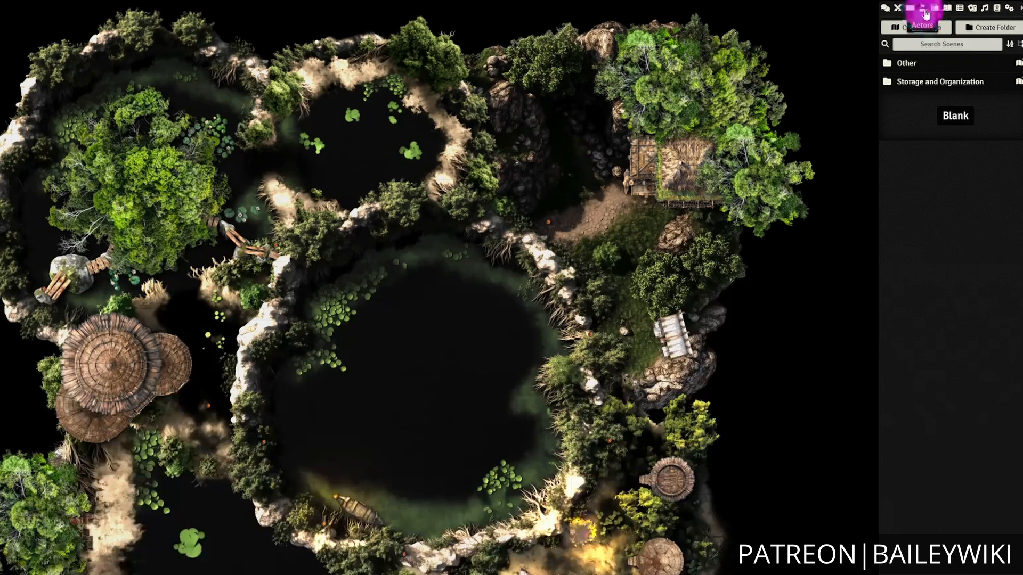
pyautogui.click(925, 13)
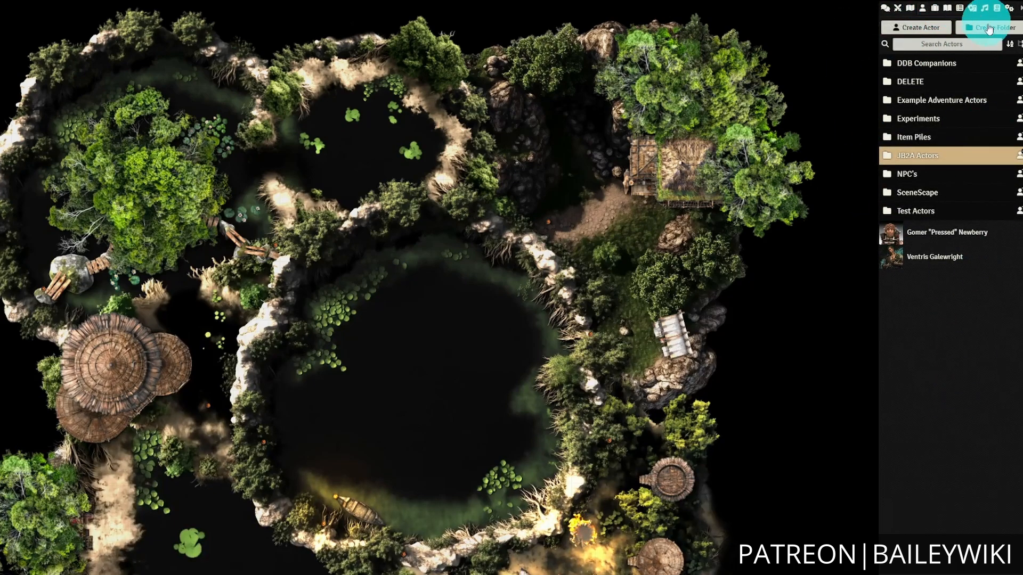
pyautogui.click(970, 413)
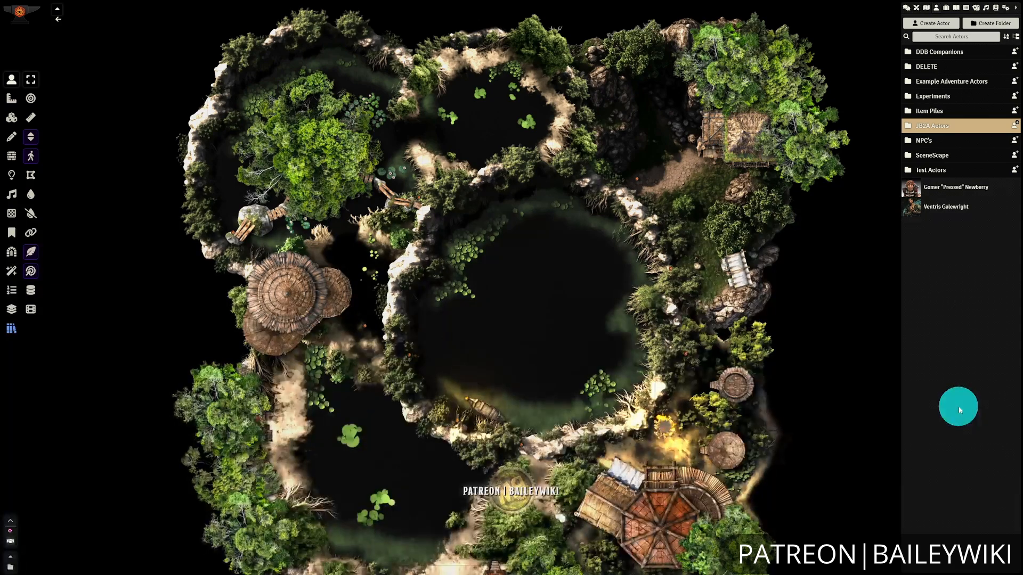
# Return to the compendium packs, collapse Baileywiki Content, and view the Example Local Adventure compendium's contents before closing it
pyautogui.click(997, 10)
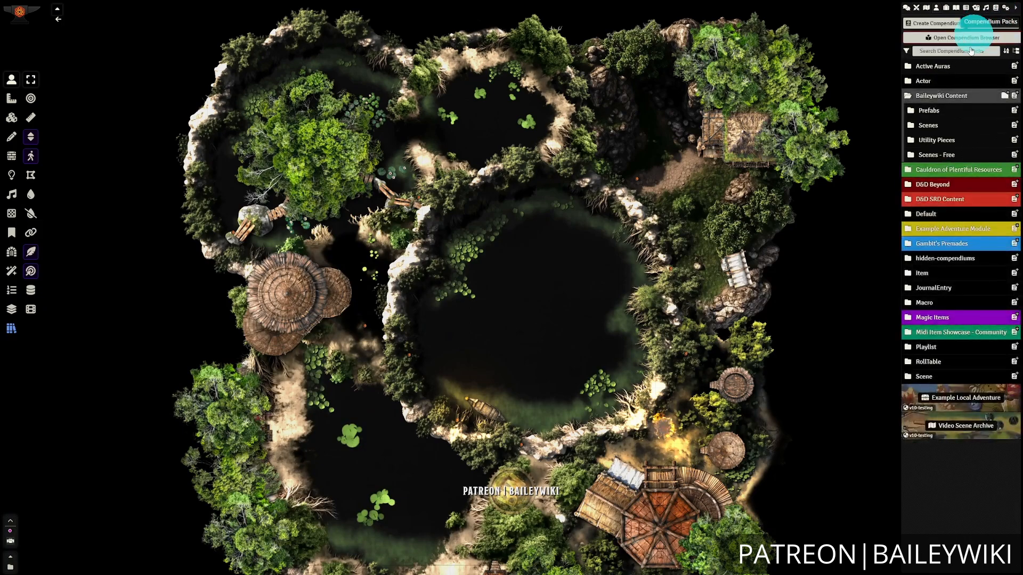
pyautogui.click(936, 96)
pyautogui.click(951, 462)
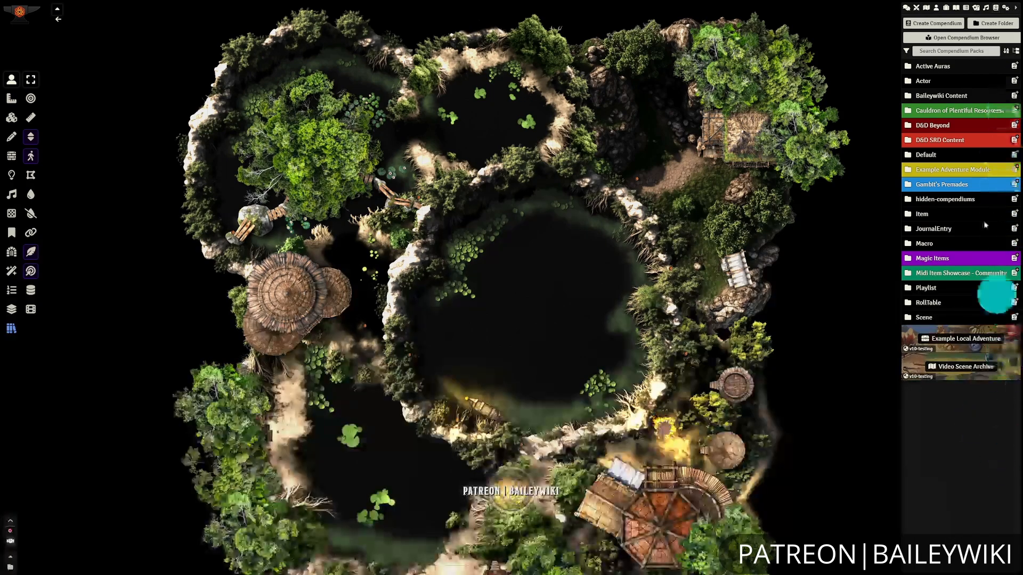
pyautogui.click(979, 341)
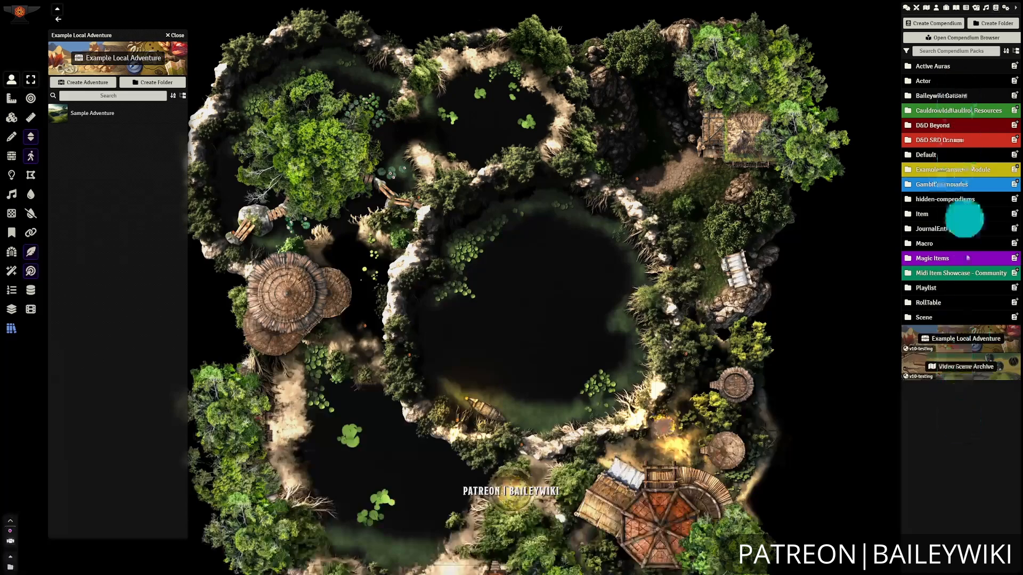
pyautogui.click(174, 36)
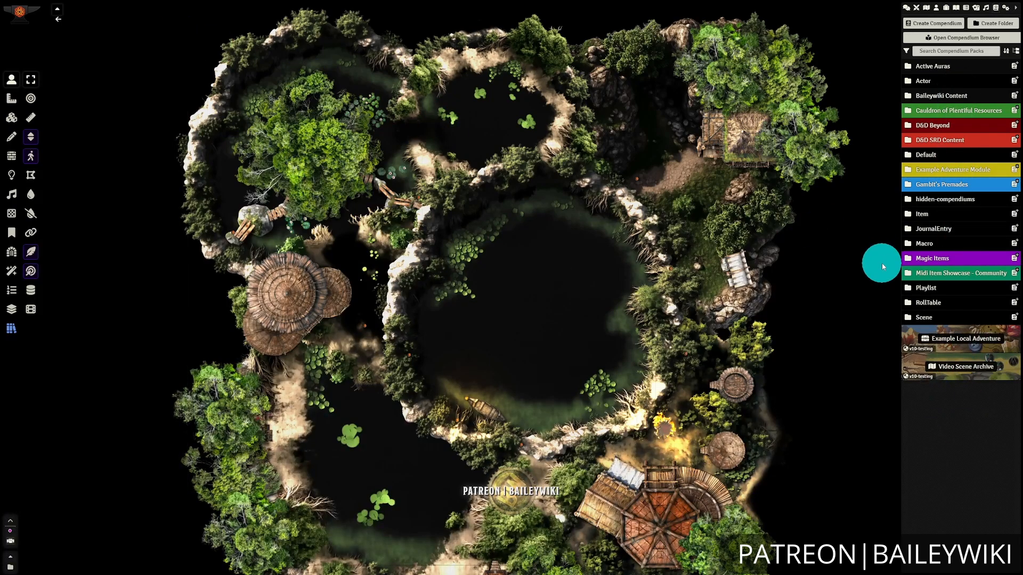
# Inspect the D&D Beyond folder's DDB Adventures and DDB Monsters compendiums, including the Elemental folder, then close them and return to the actors directory
pyautogui.click(952, 127)
pyautogui.click(954, 143)
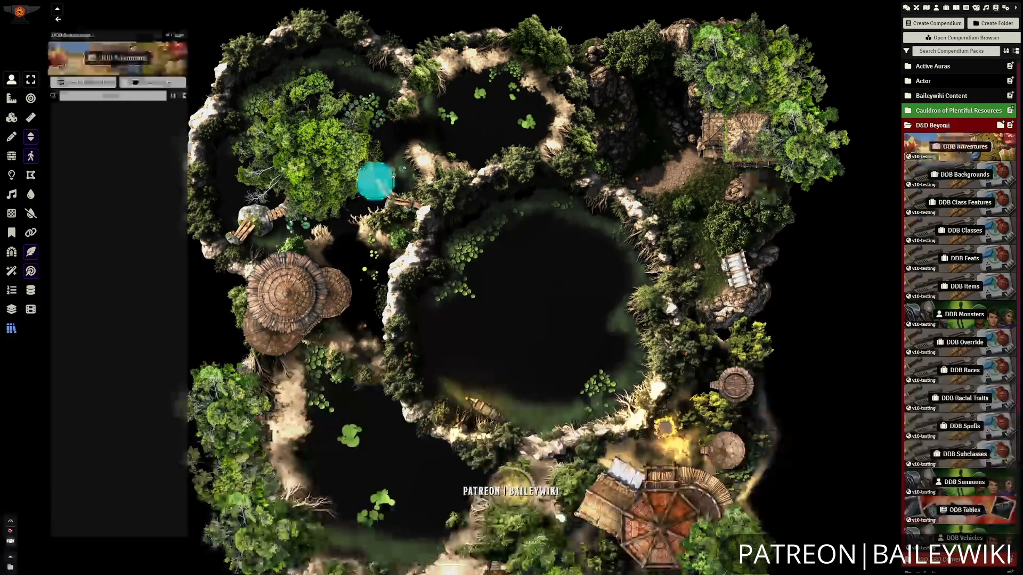
pyautogui.click(179, 36)
pyautogui.click(961, 314)
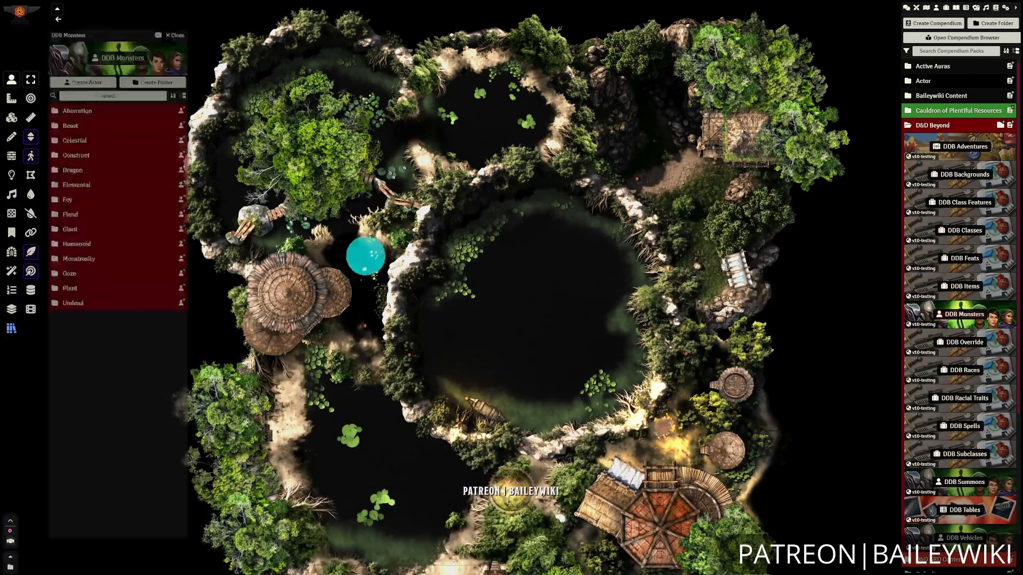
pyautogui.click(88, 186)
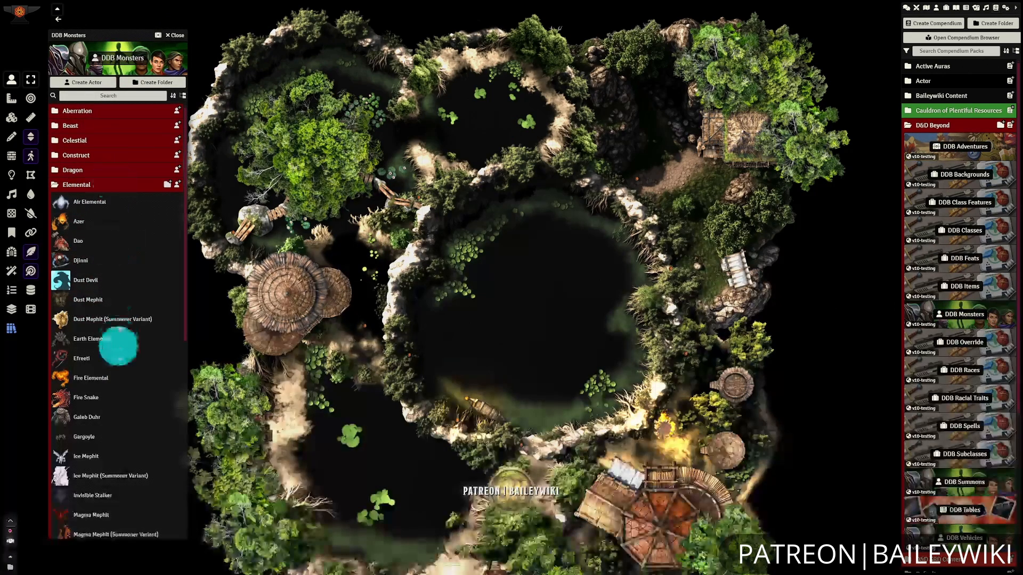
pyautogui.click(78, 186)
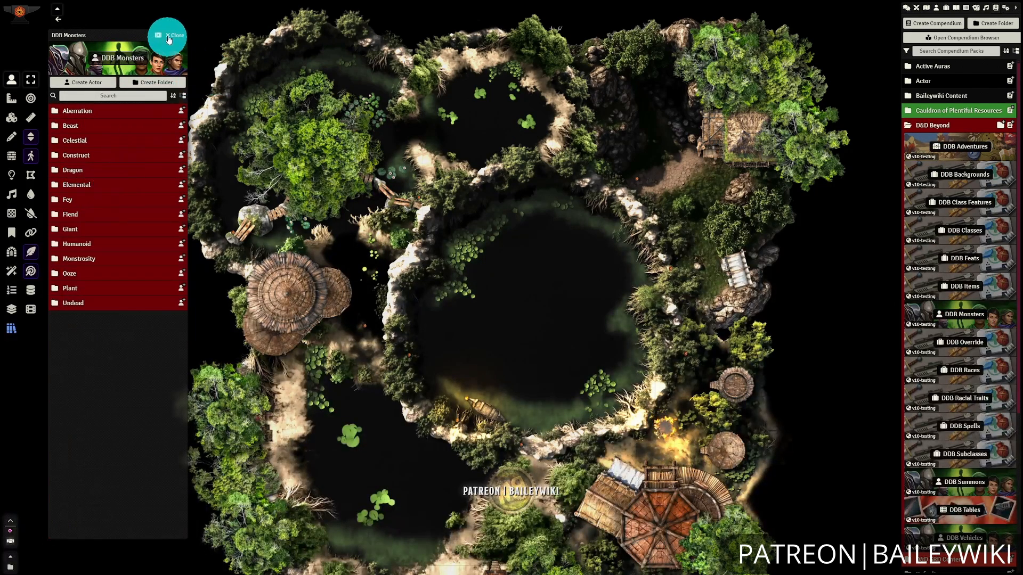
pyautogui.click(177, 36)
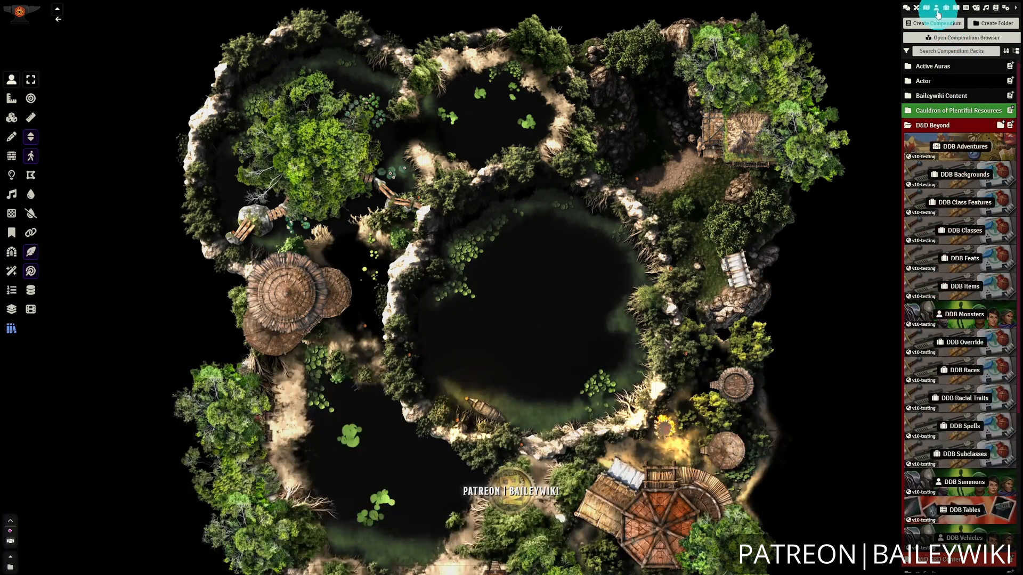
pyautogui.click(947, 126)
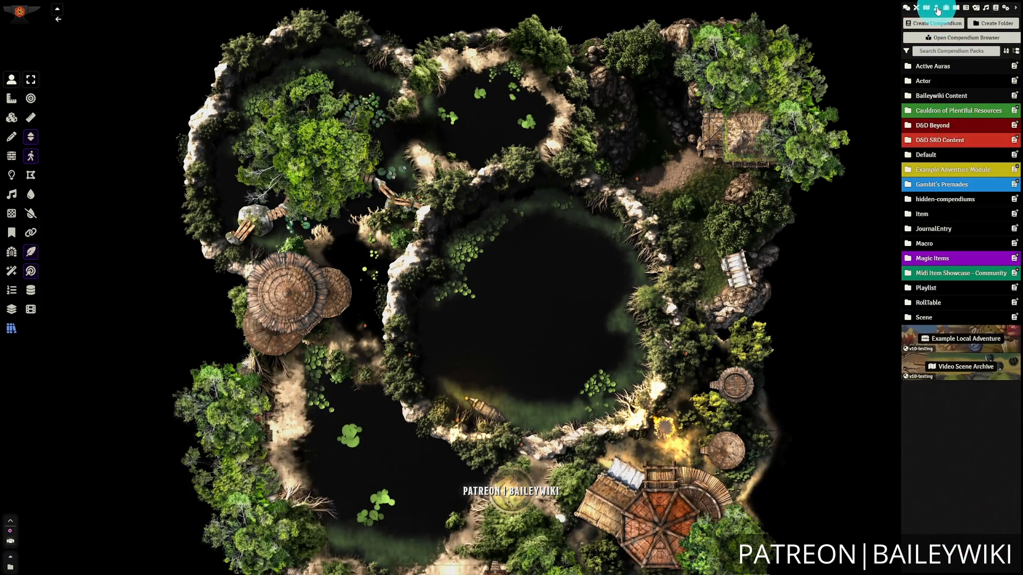
pyautogui.click(936, 9)
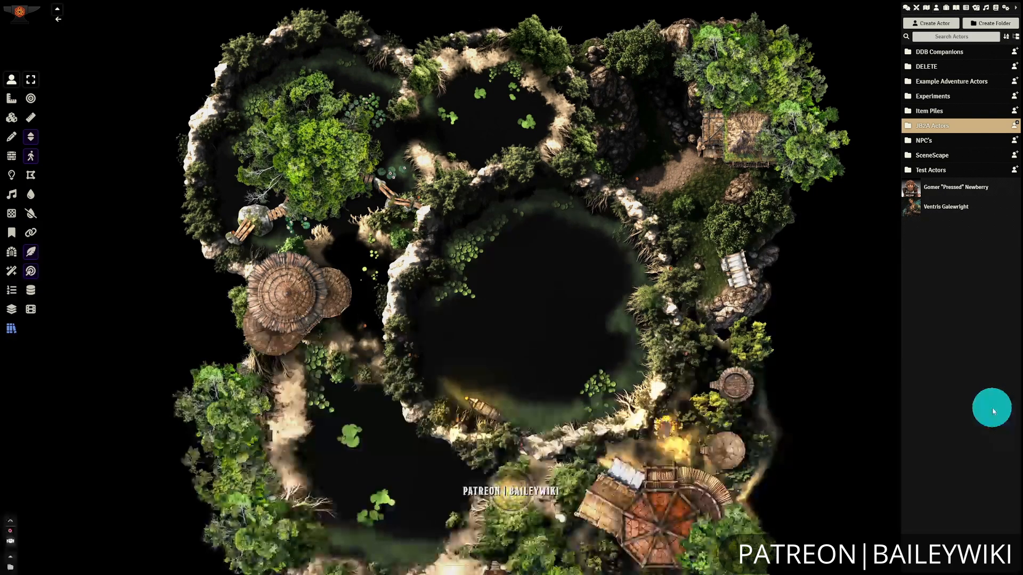
# View the scenes directory's Storage and Organization folder, collapse it, and compare the compendium packs with the scenes directory
pyautogui.click(926, 7)
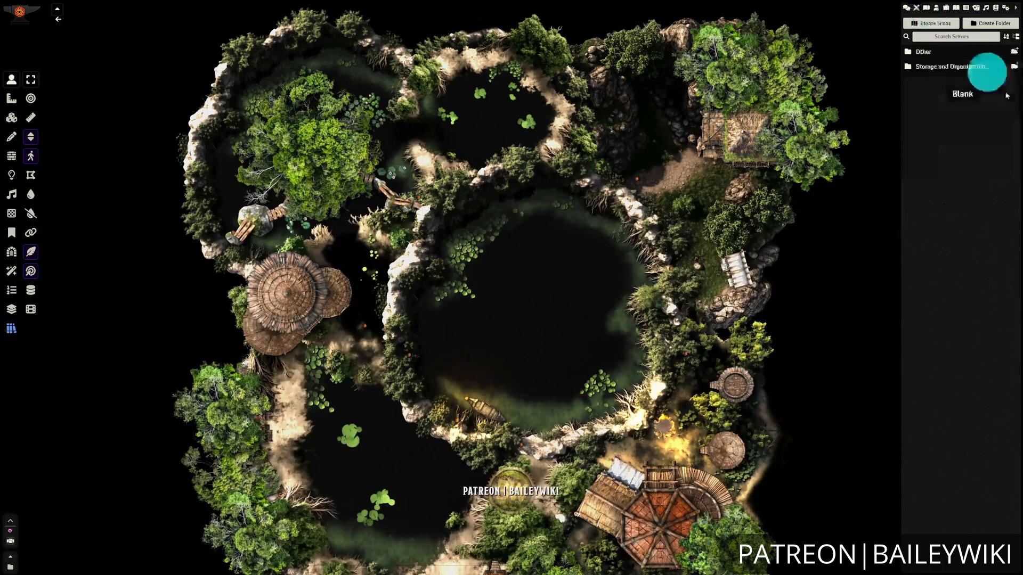
pyautogui.click(948, 66)
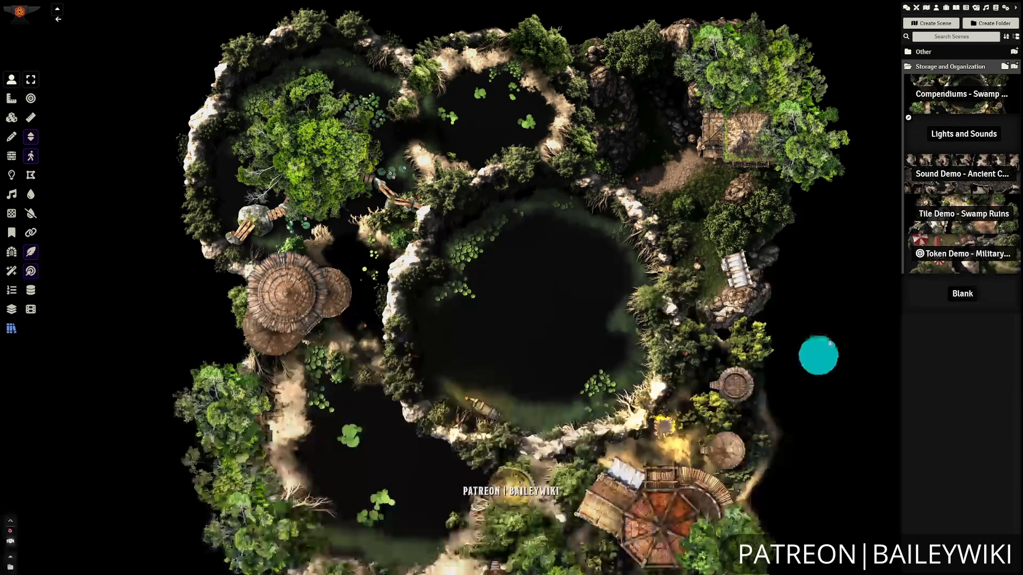
pyautogui.click(923, 65)
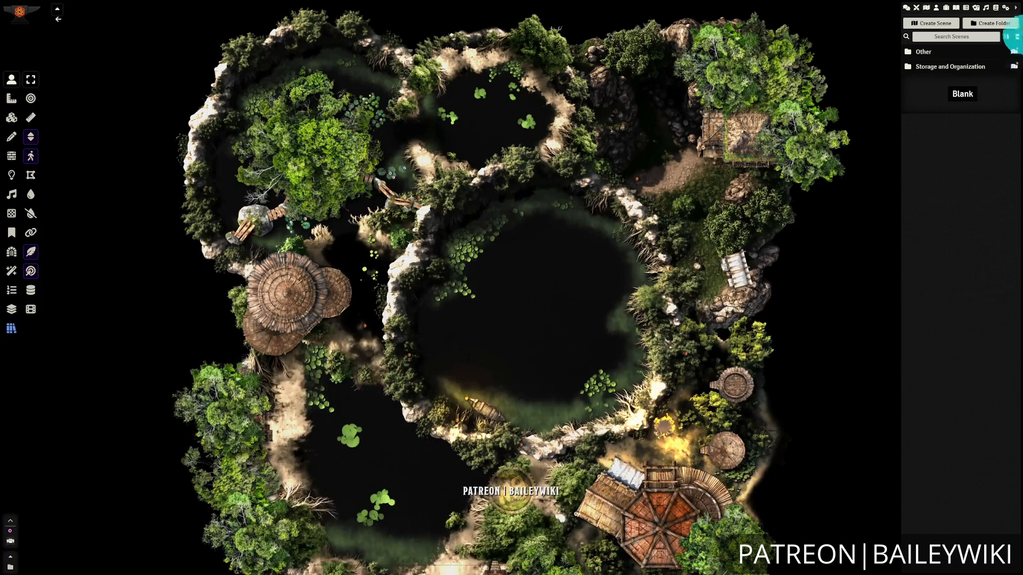
pyautogui.click(995, 7)
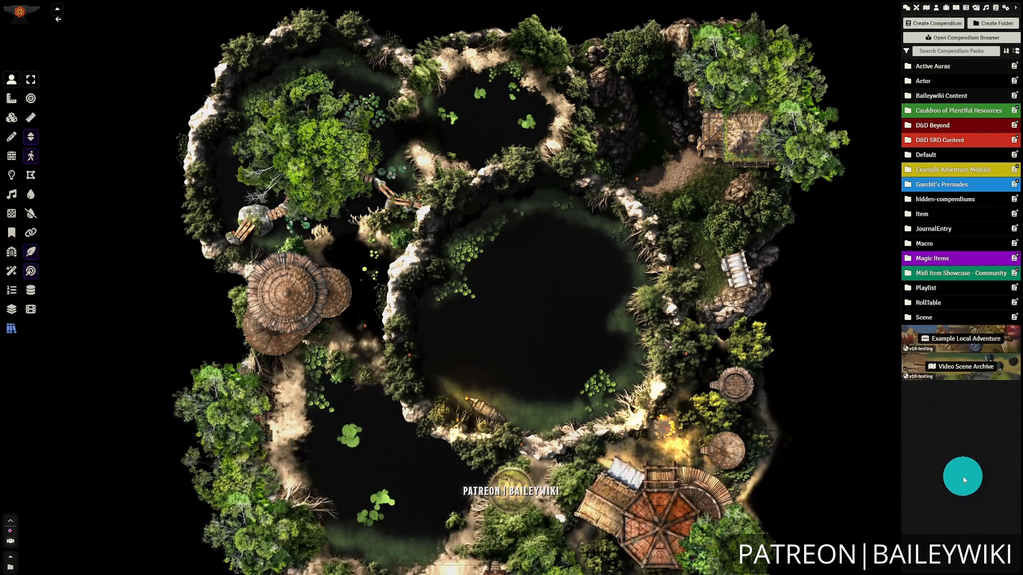
pyautogui.click(926, 8)
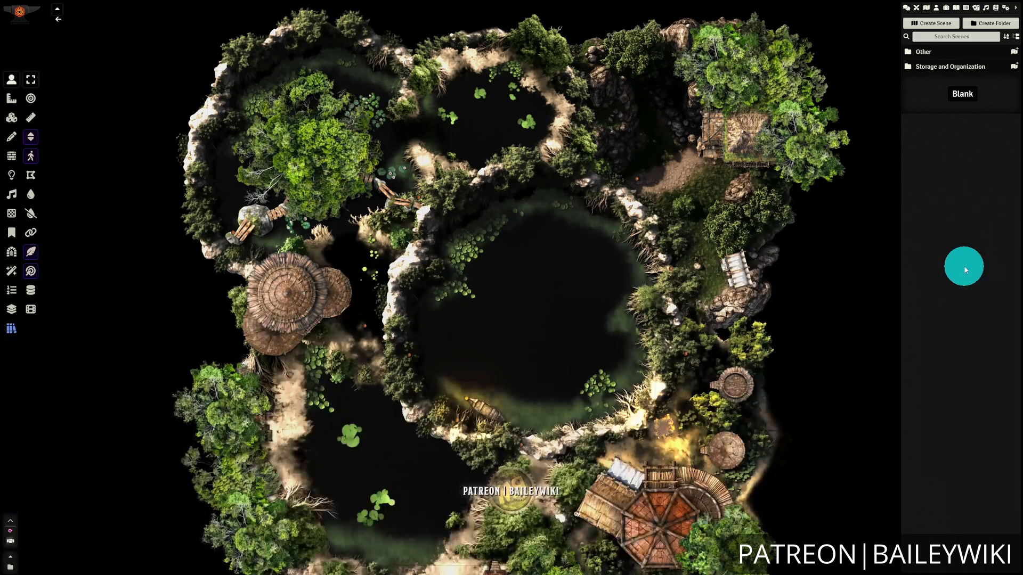
# Inspect the Fiend folder in the D&D Beyond folder's DDB Monsters compendium, then close the compendium and collapse D&D Beyond
pyautogui.click(1004, 8)
pyautogui.click(994, 8)
pyautogui.click(959, 124)
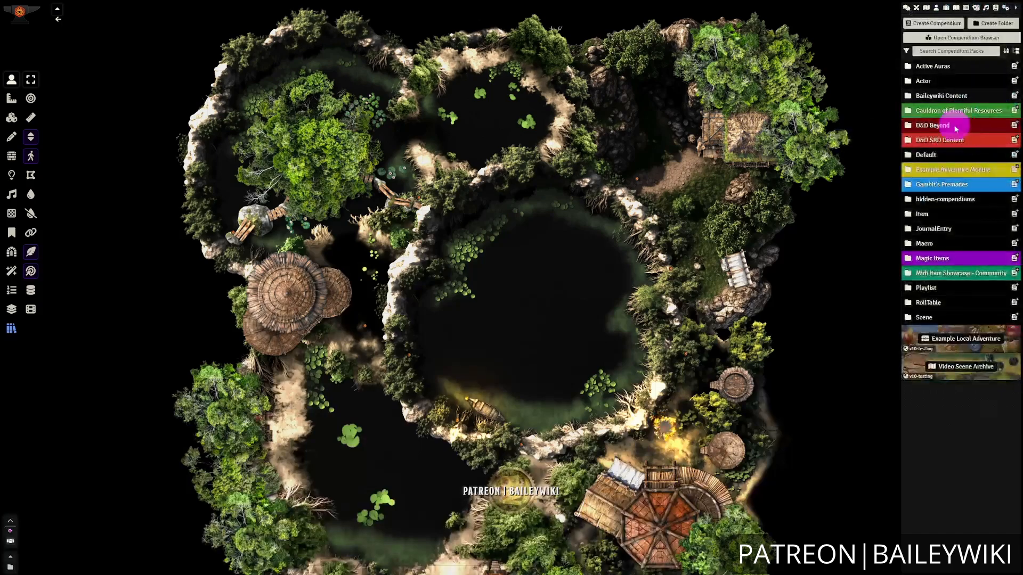
pyautogui.click(972, 233)
pyautogui.click(970, 314)
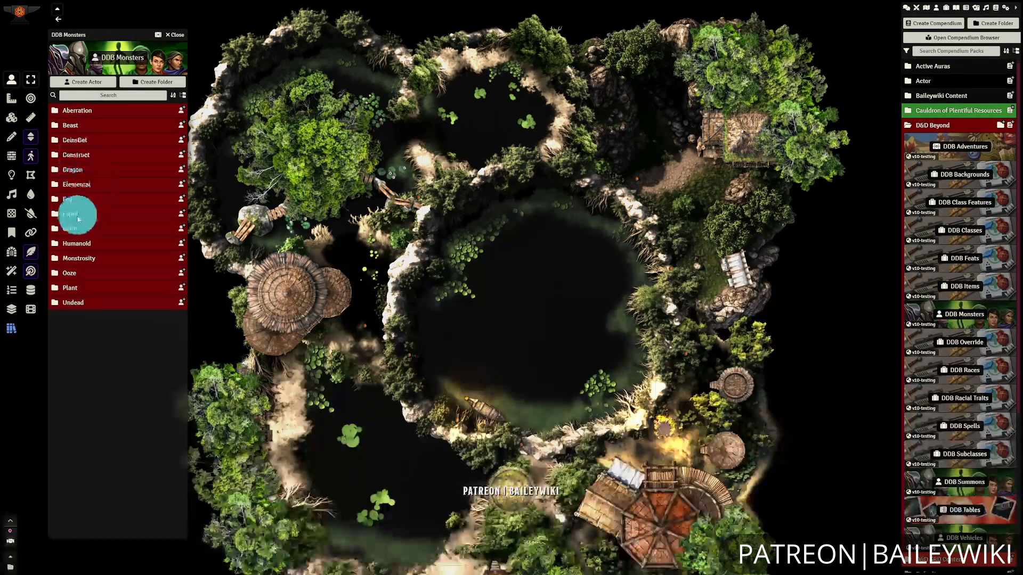
pyautogui.click(73, 215)
pyautogui.scroll(-5, 137, 415)
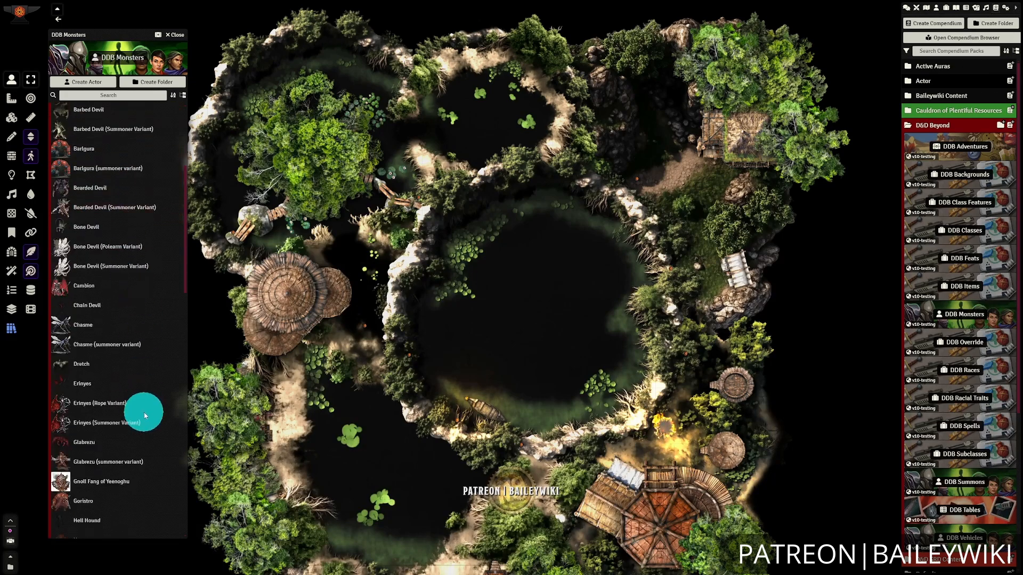
pyautogui.scroll(5, 130, 336)
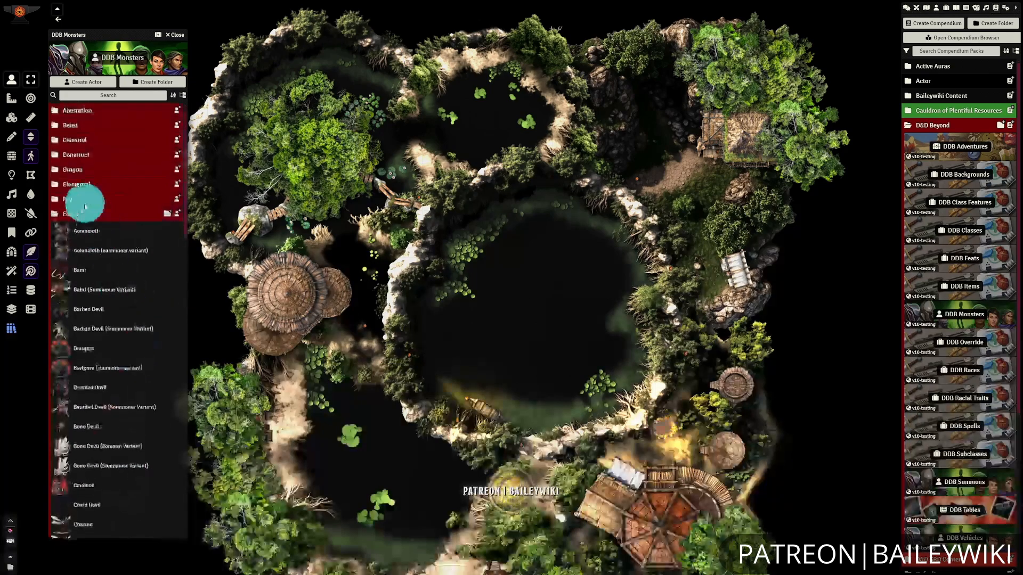
pyautogui.click(75, 215)
pyautogui.click(176, 35)
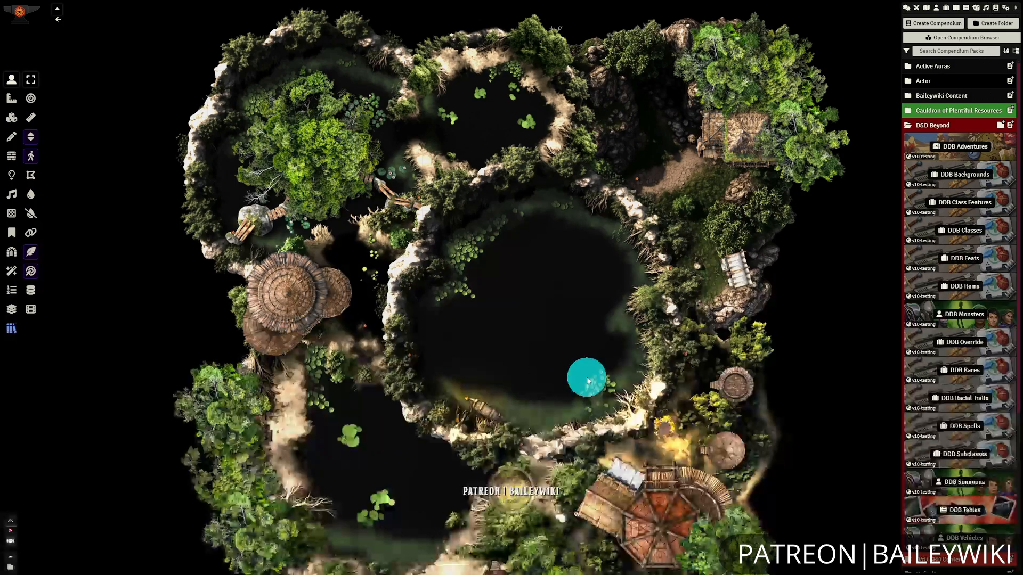
pyautogui.click(939, 126)
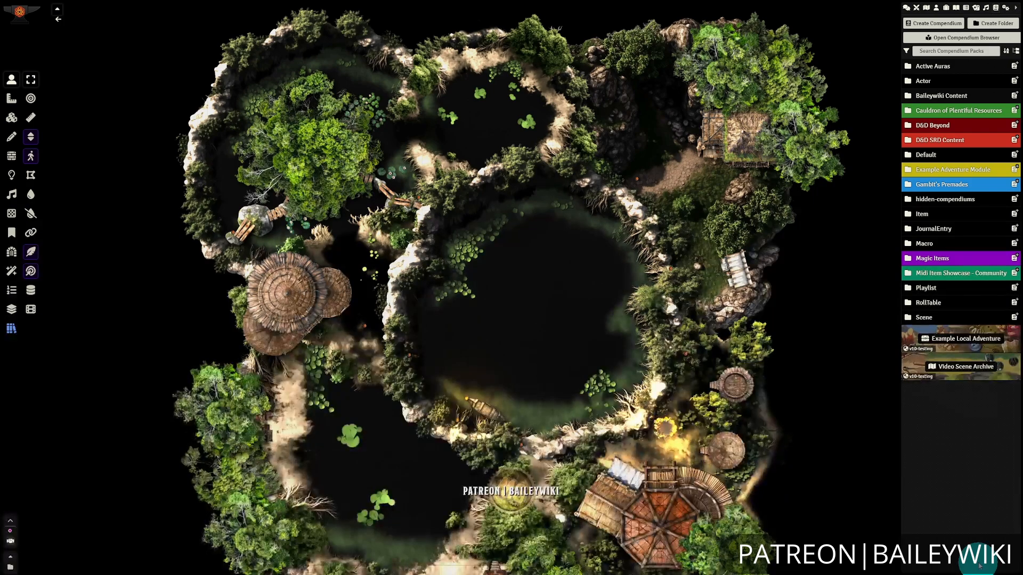
# View the world's actors directory and return to the compendium packs
pyautogui.click(930, 12)
pyautogui.click(936, 7)
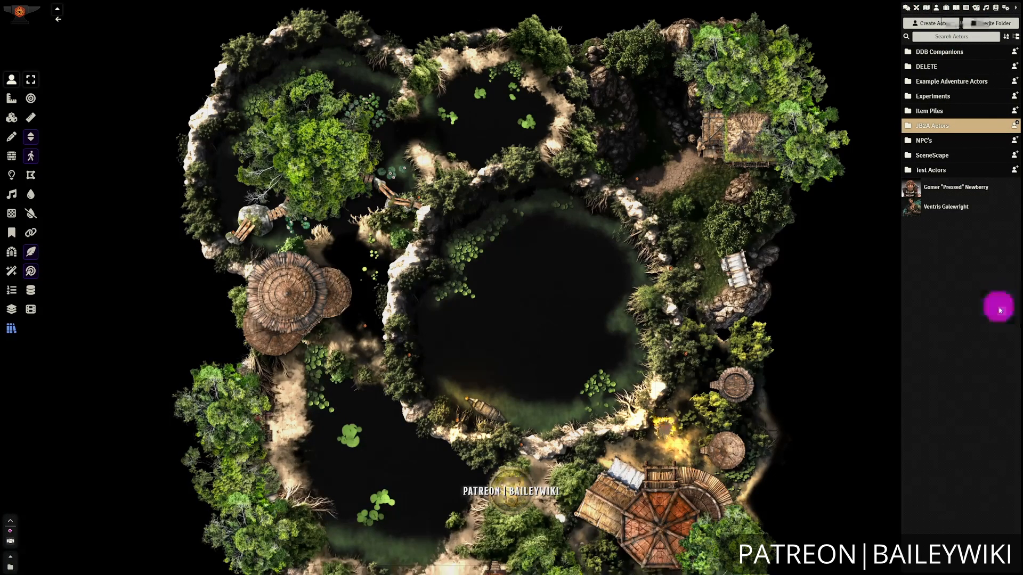
pyautogui.click(996, 8)
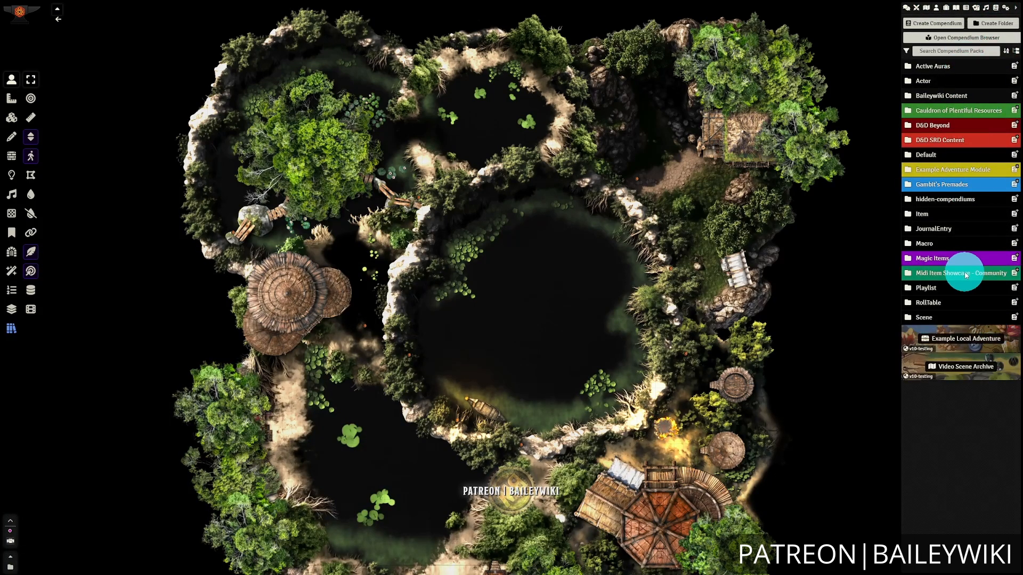
# Browse the Dungeons, Prisons, and Lairs folder in the Baileywiki 2D Scenes compendium under Baileywiki Content, then close the compendium
pyautogui.click(951, 96)
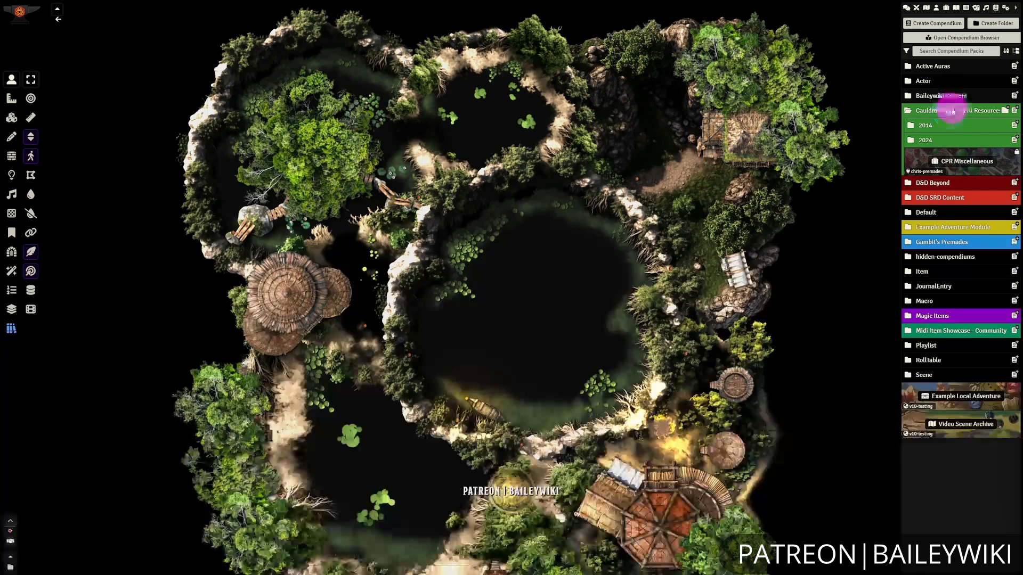
pyautogui.click(945, 94)
pyautogui.click(942, 95)
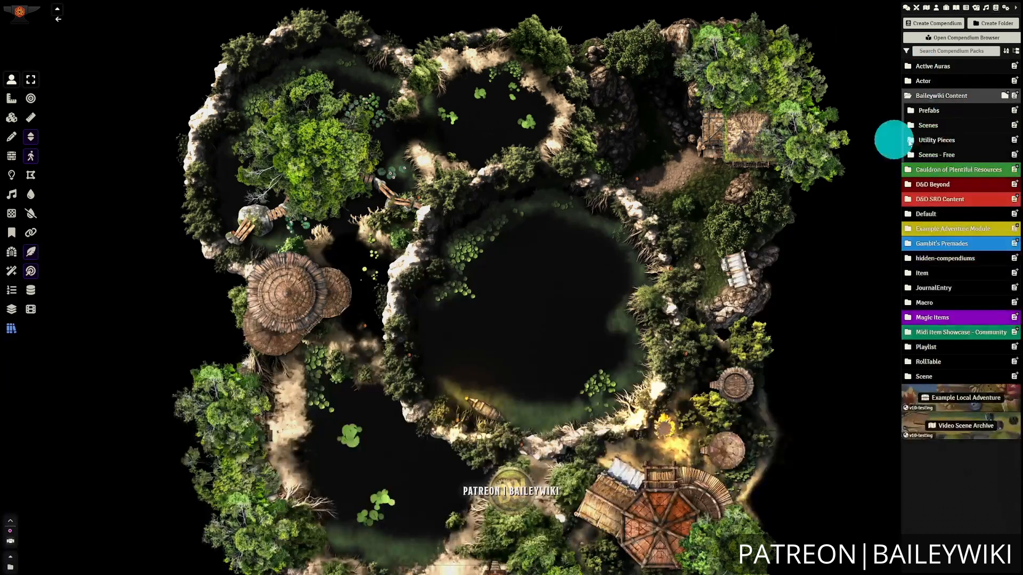
pyautogui.click(933, 126)
pyautogui.click(981, 152)
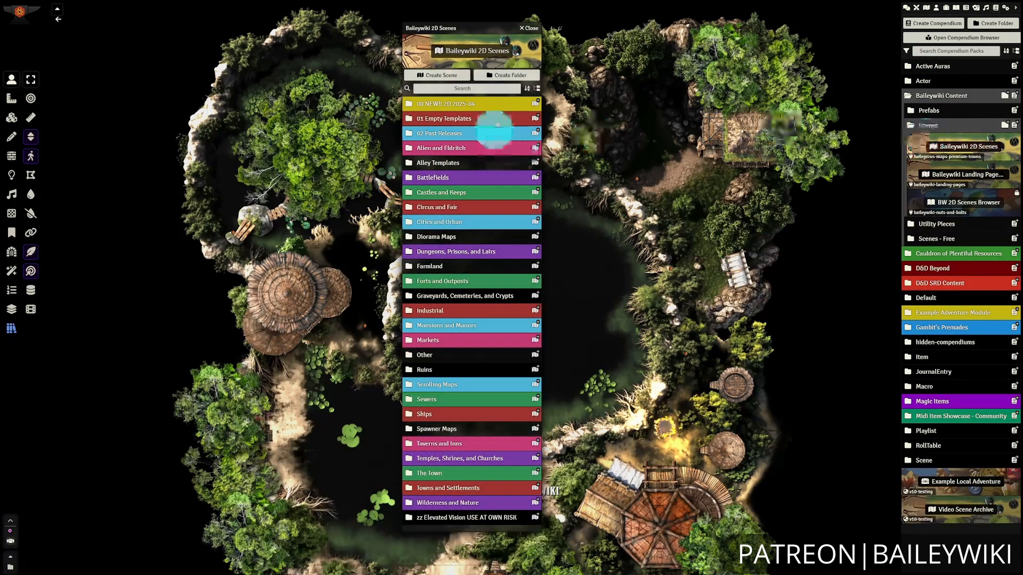
pyautogui.click(459, 252)
pyautogui.scroll(-2, 476, 486)
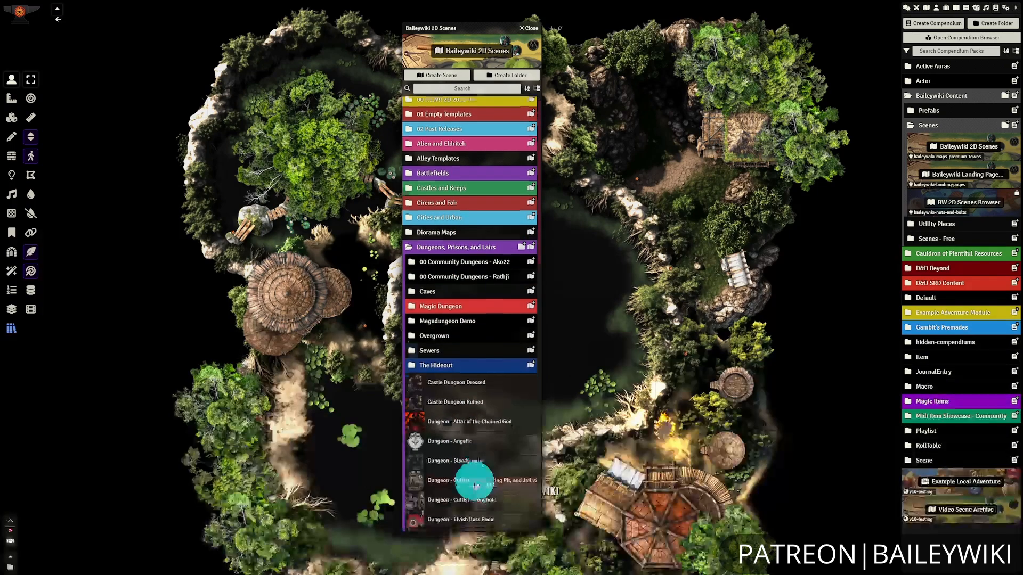
pyautogui.click(536, 34)
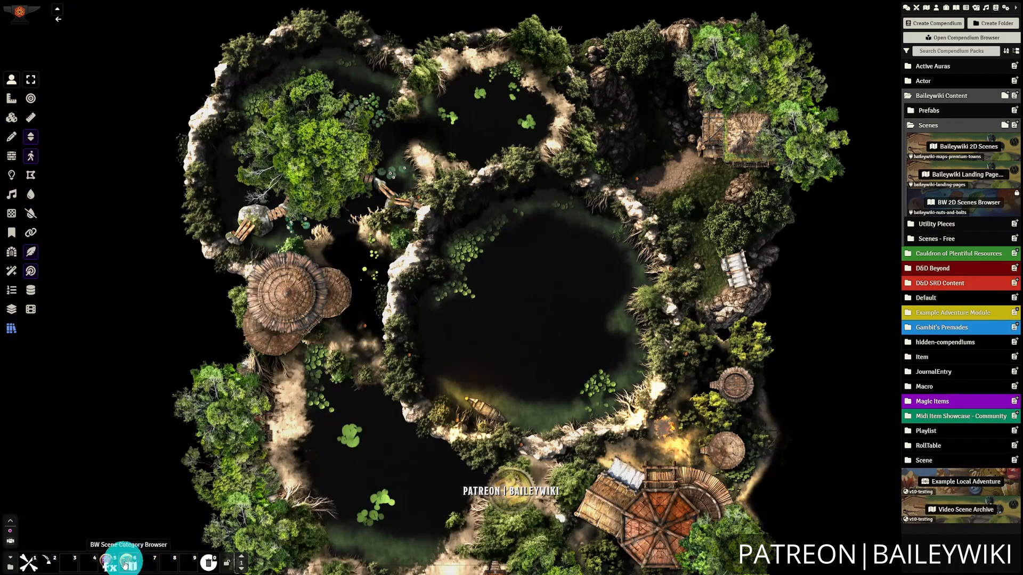
# Open the Baileywiki Scene Category Browser, show its Releases category, and move the browser closer to the middle of the map
pyautogui.click(126, 564)
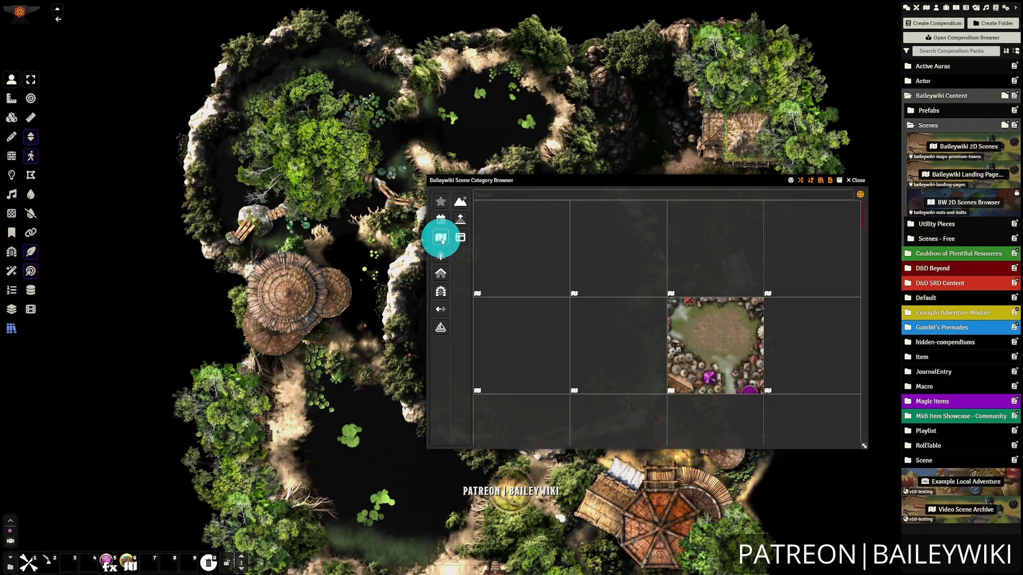
pyautogui.click(440, 220)
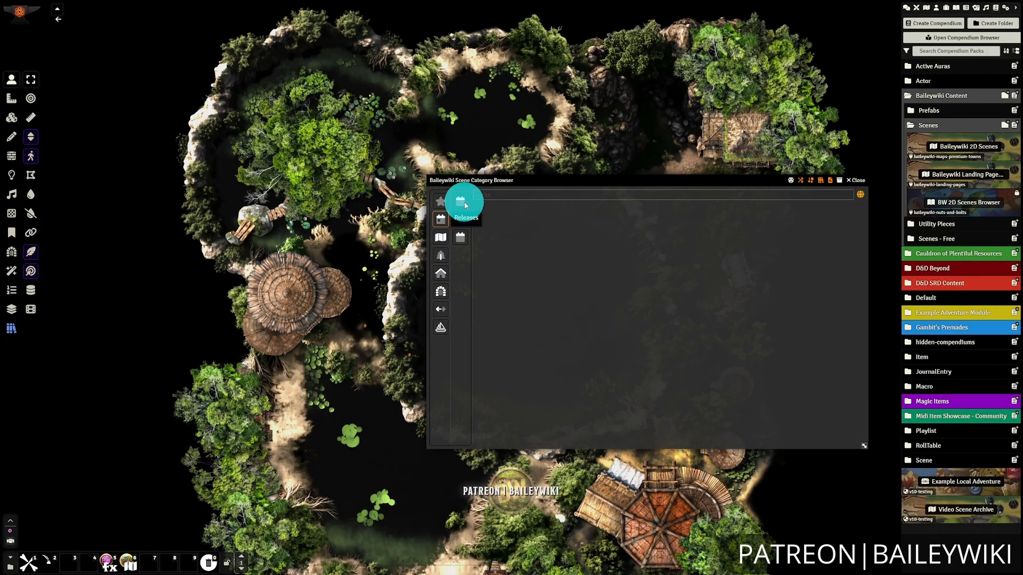
pyautogui.click(461, 203)
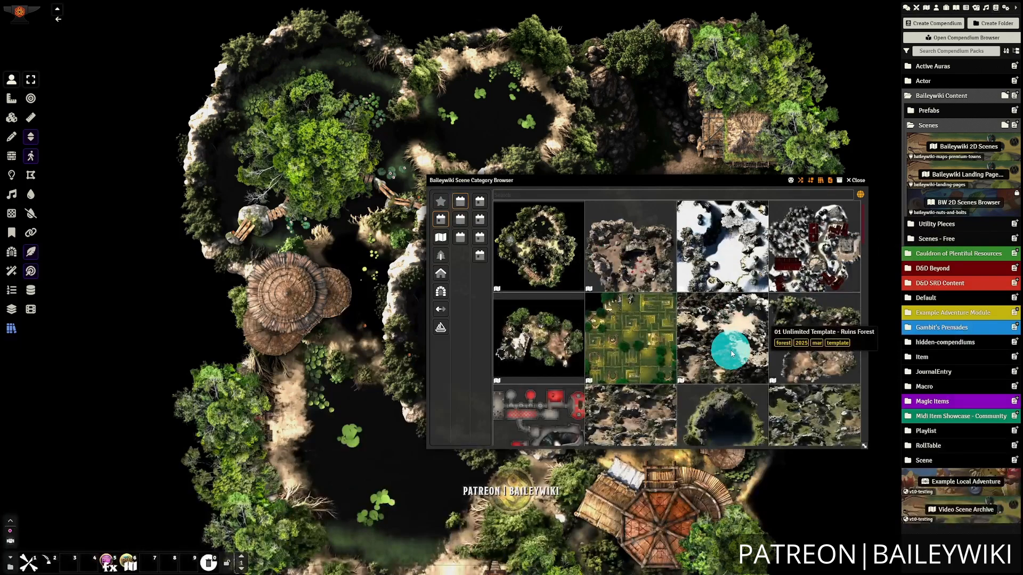
pyautogui.moveTo(660, 180); pyautogui.dragTo(515, 158)
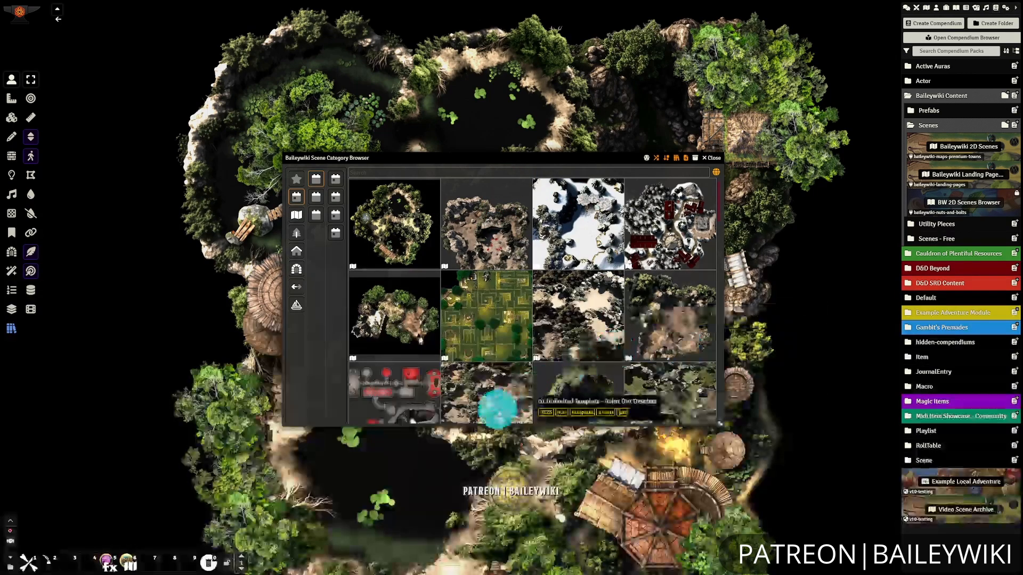
# Look through the scene thumbnails in the Releases category, then close the scene browser
pyautogui.scroll(-2, 501, 406)
pyautogui.scroll(-3, 631, 383)
pyautogui.scroll(5, 629, 383)
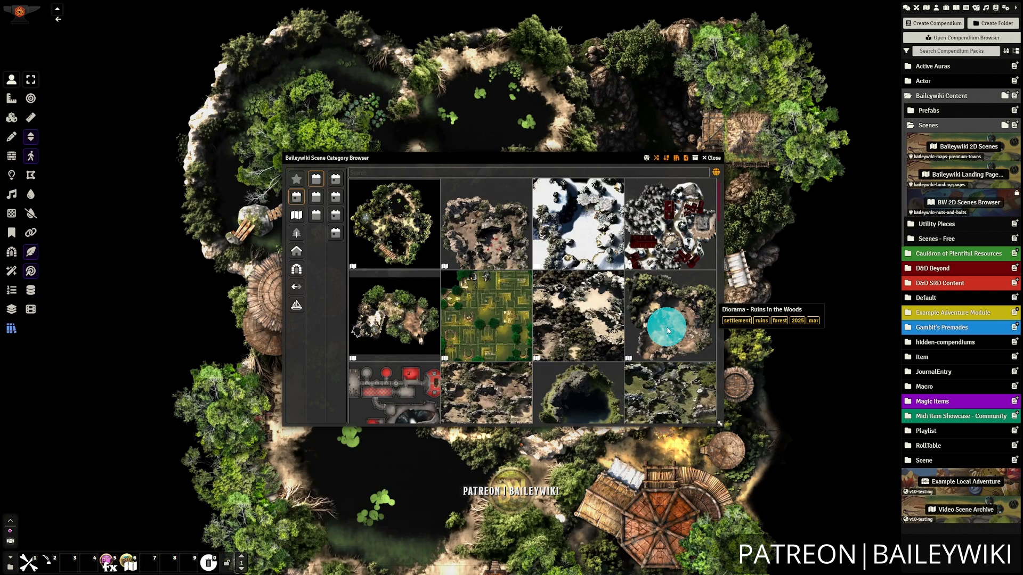
pyautogui.scroll(-1, 595, 327)
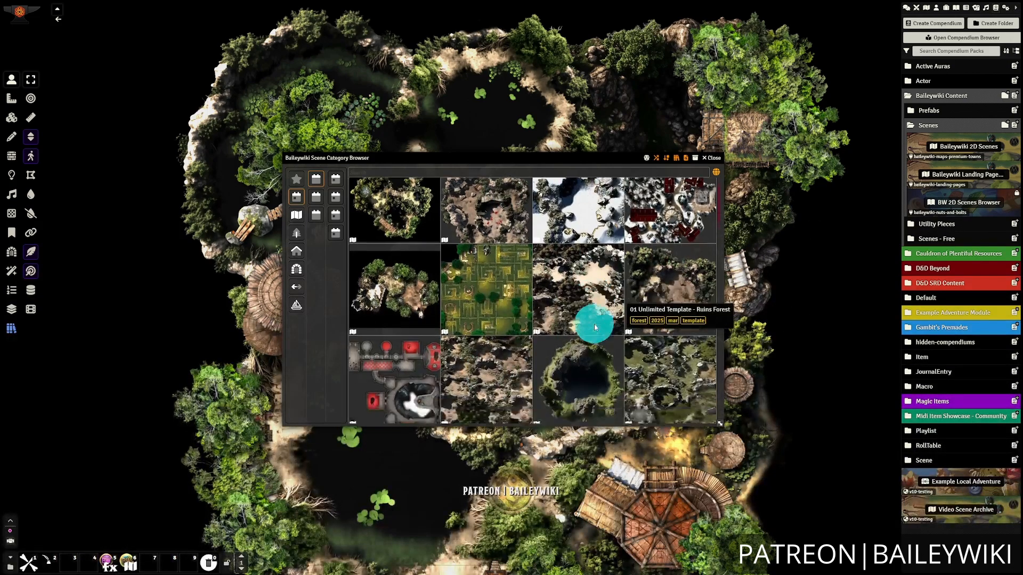
pyautogui.scroll(-1, 595, 326)
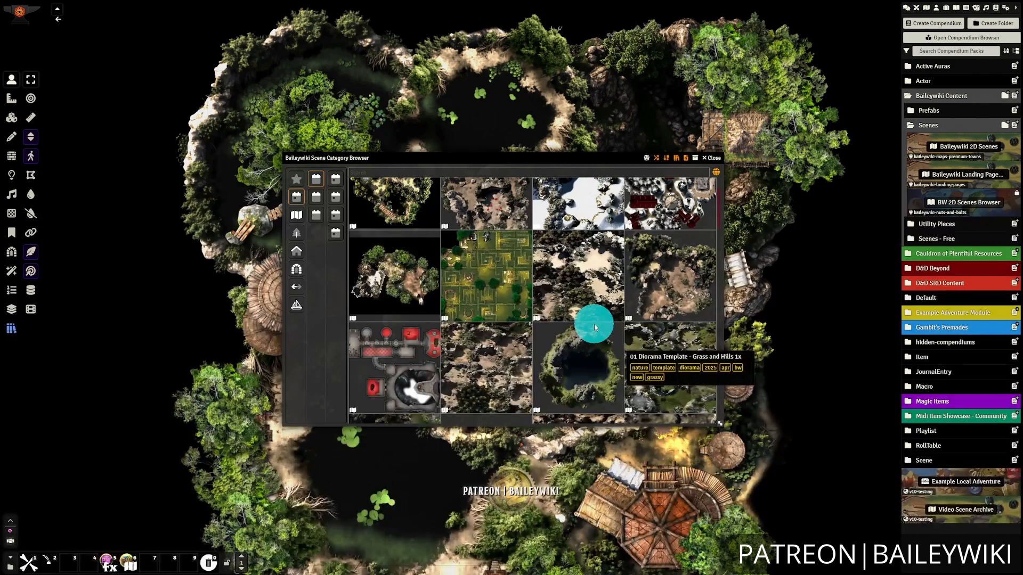
pyautogui.scroll(-2, 670, 371)
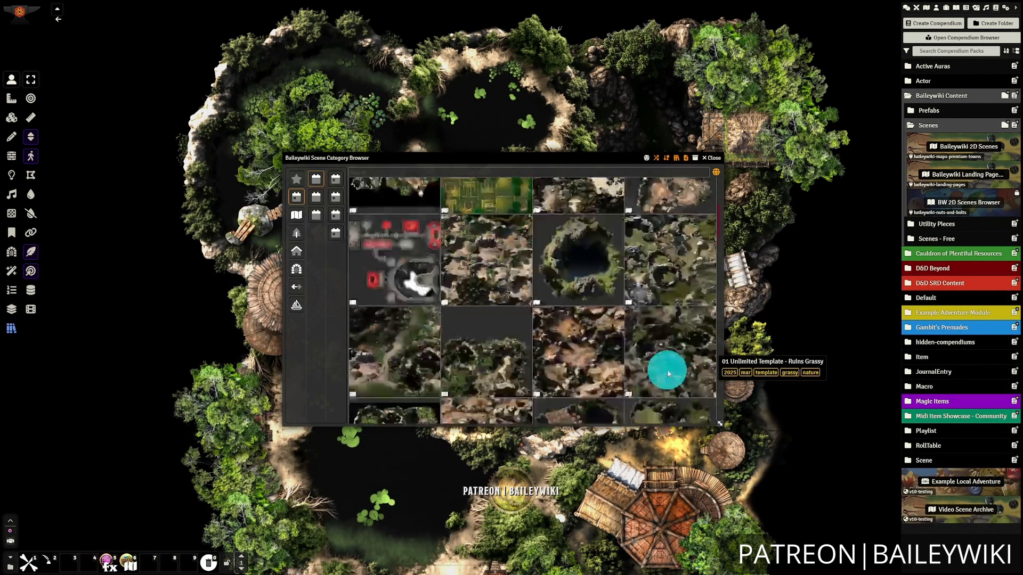
pyautogui.scroll(3, 665, 369)
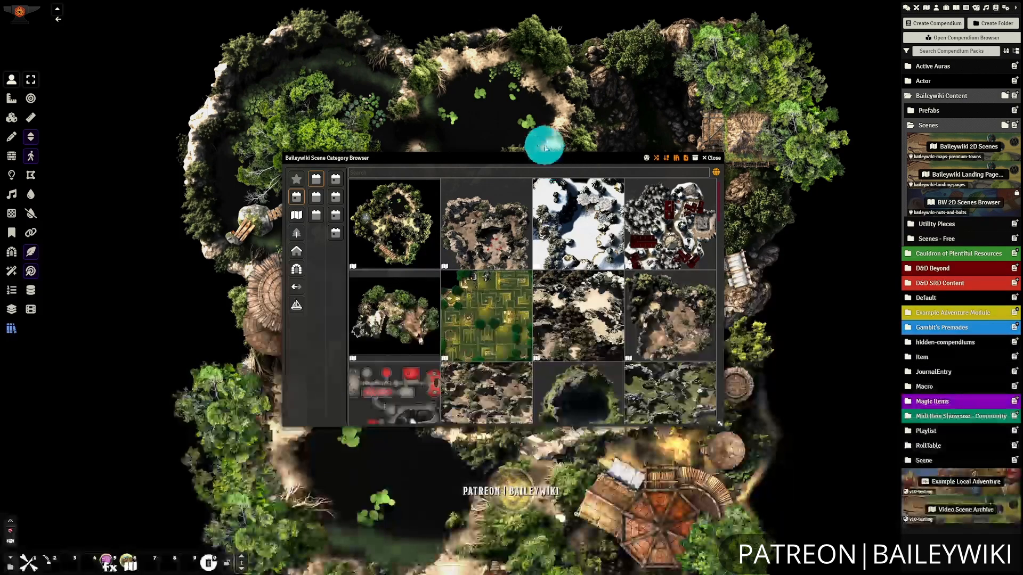
pyautogui.click(715, 158)
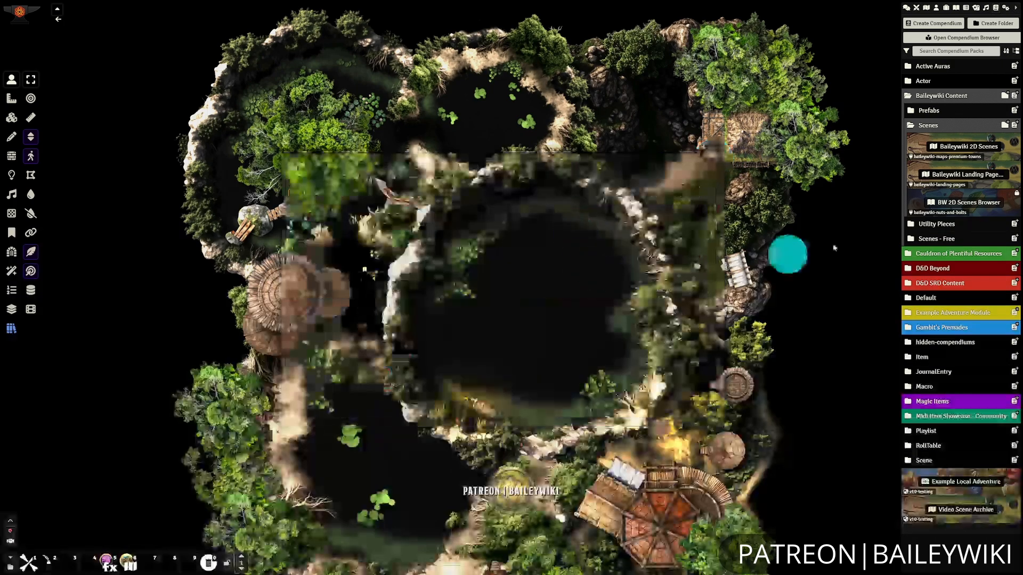
# Collapse the Scenes and Baileywiki Content compendium folders, then view the world's actors and scenes directories
pyautogui.click(927, 126)
pyautogui.click(942, 95)
pyautogui.click(936, 8)
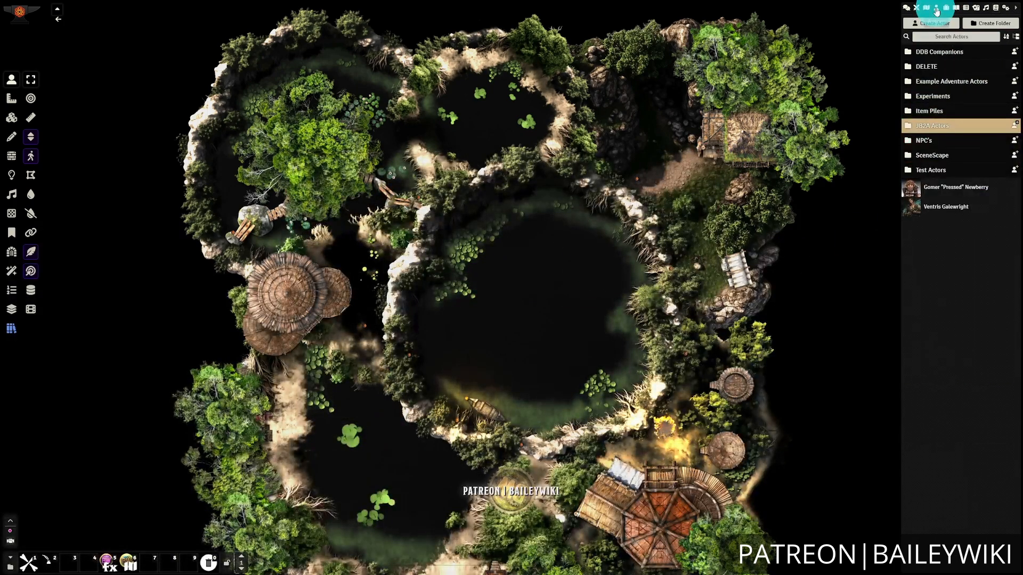
pyautogui.click(958, 300)
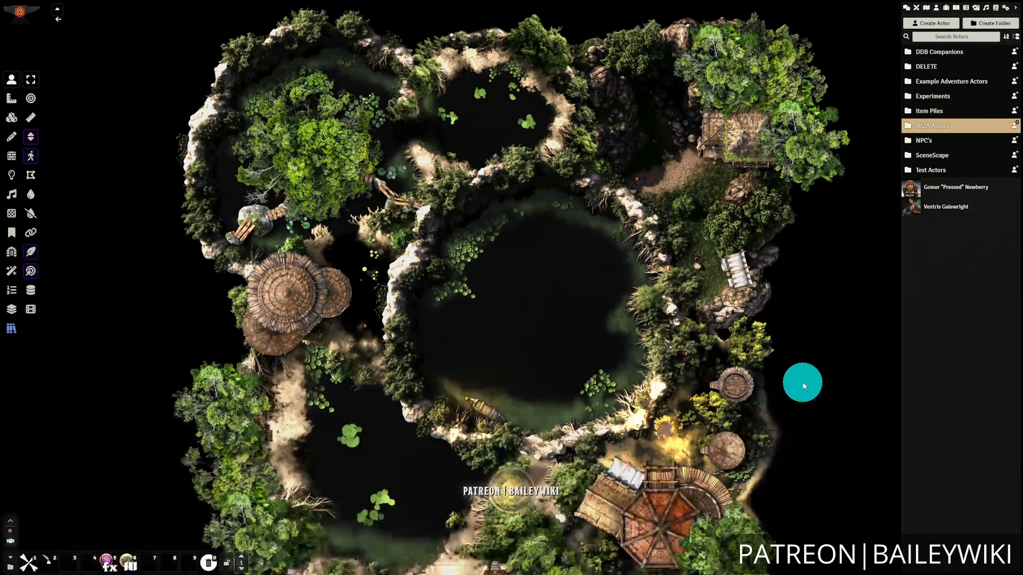
pyautogui.click(927, 10)
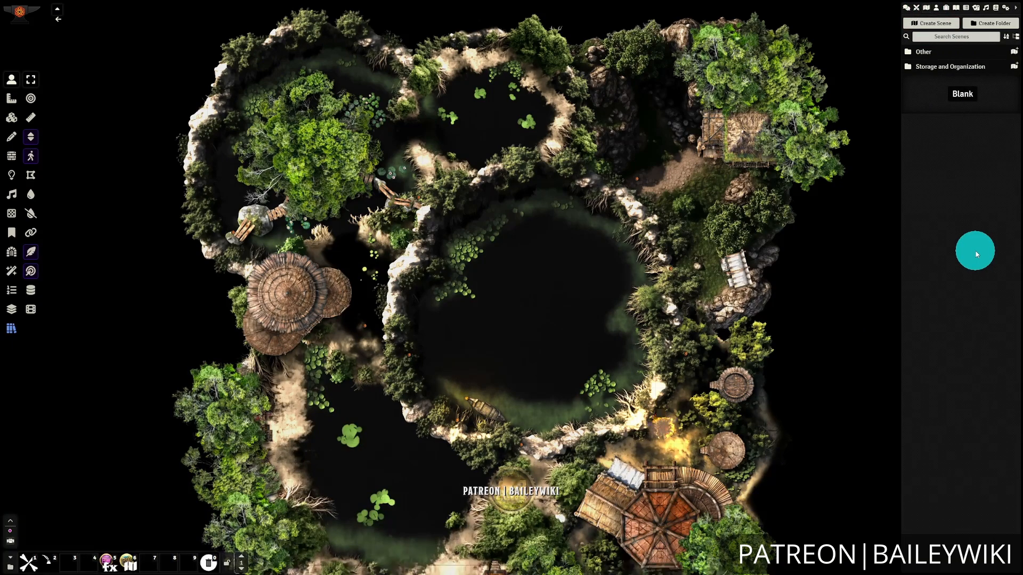
# Examine the Acolyte's sheet from the Test Actors folder in the actors directory, then close it and collapse the folder
pyautogui.click(935, 10)
pyautogui.click(924, 170)
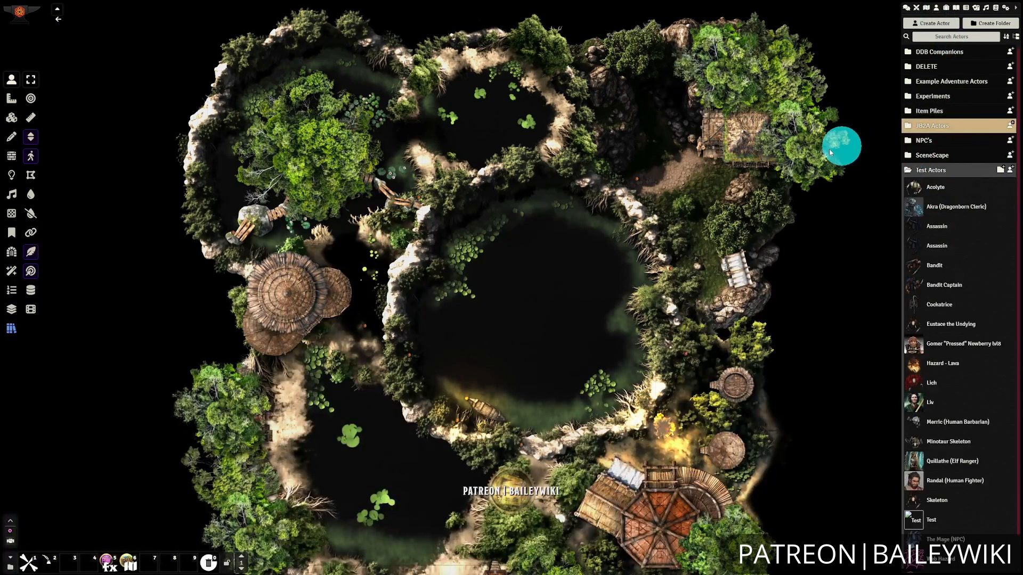
pyautogui.click(937, 187)
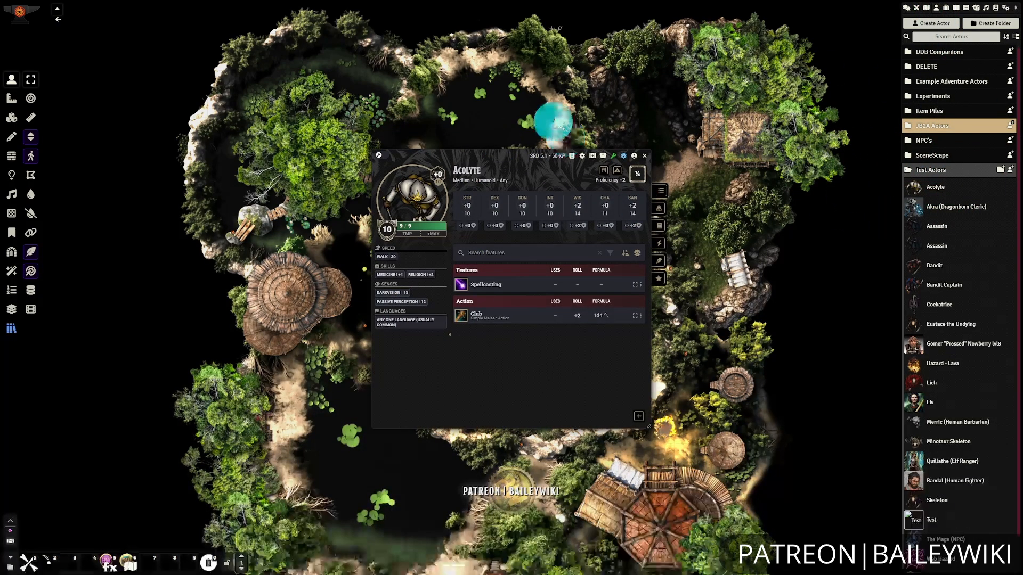
pyautogui.click(644, 156)
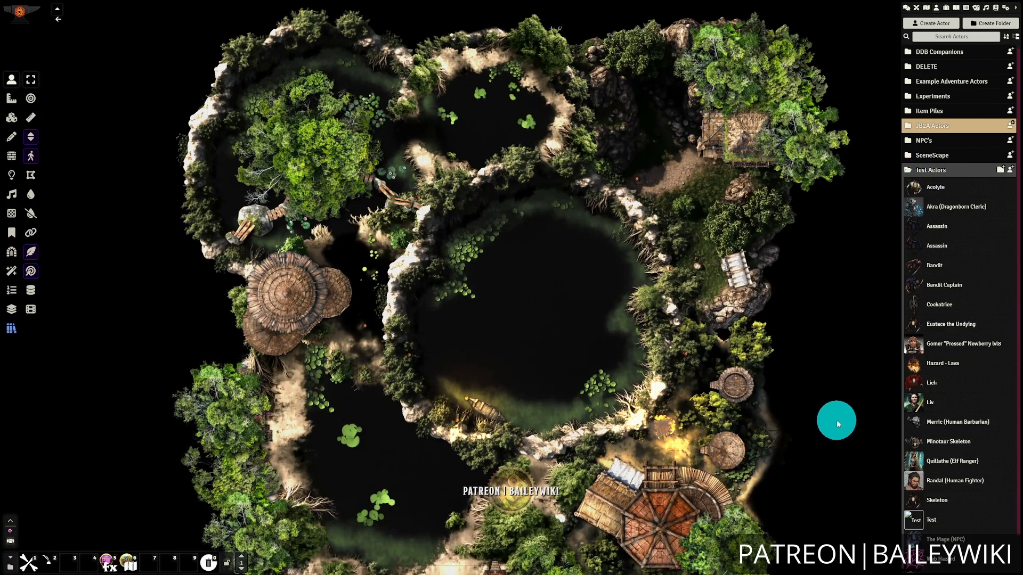
pyautogui.click(931, 170)
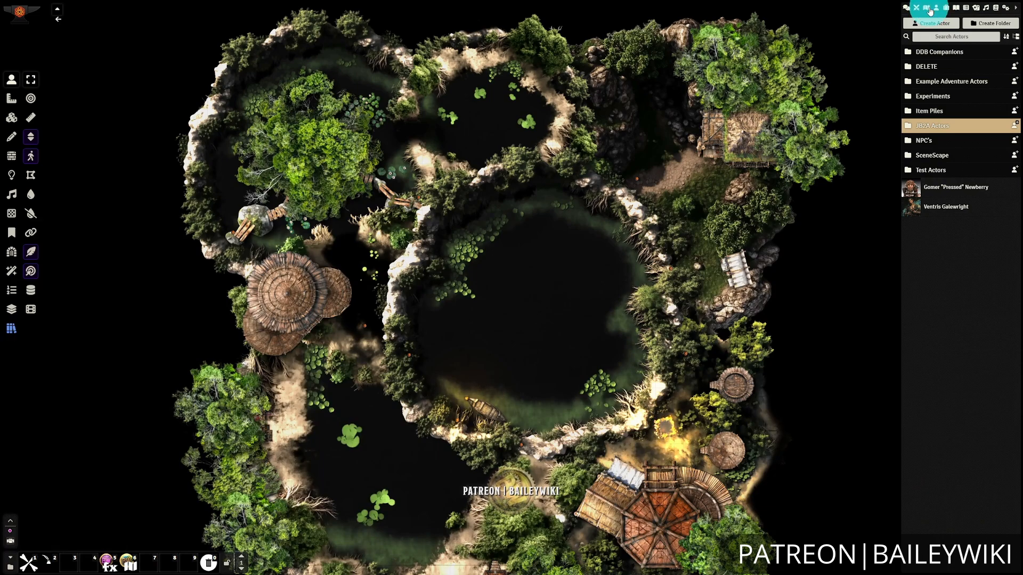
# View the world's scenes directory, then examine the document types offered when creating a new compendium and close the dialog without creating one
pyautogui.click(927, 8)
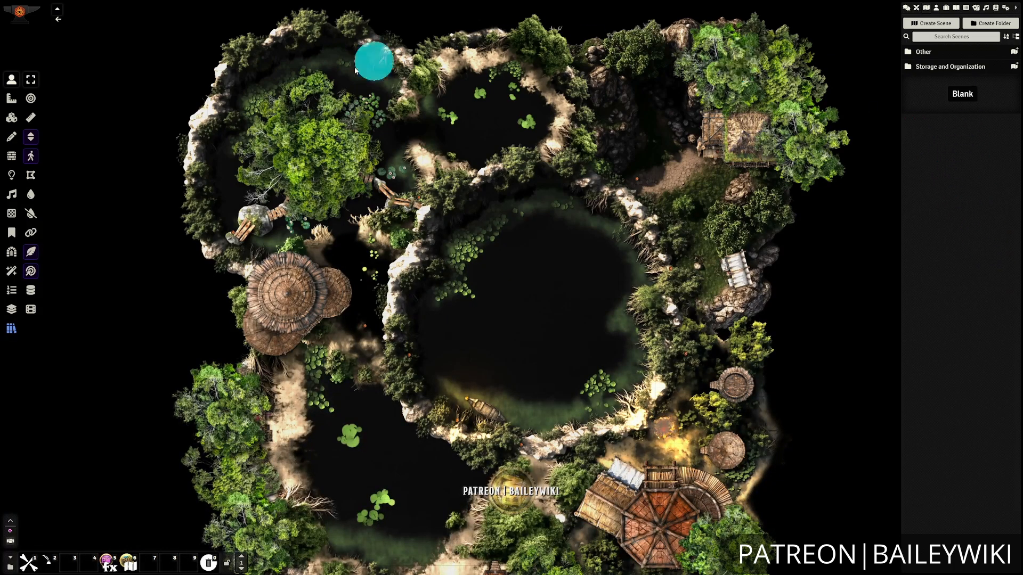
pyautogui.click(995, 7)
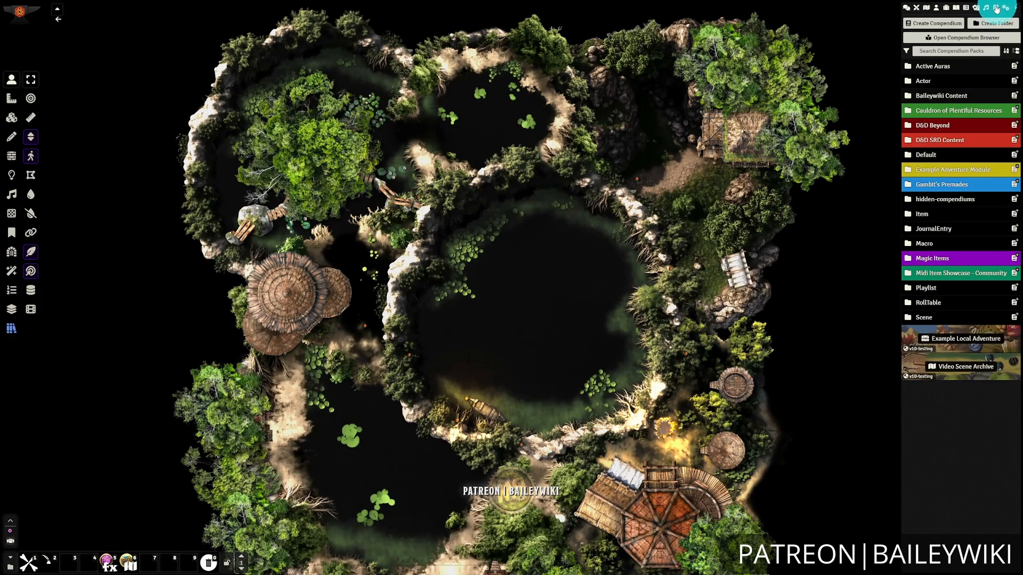
pyautogui.click(927, 25)
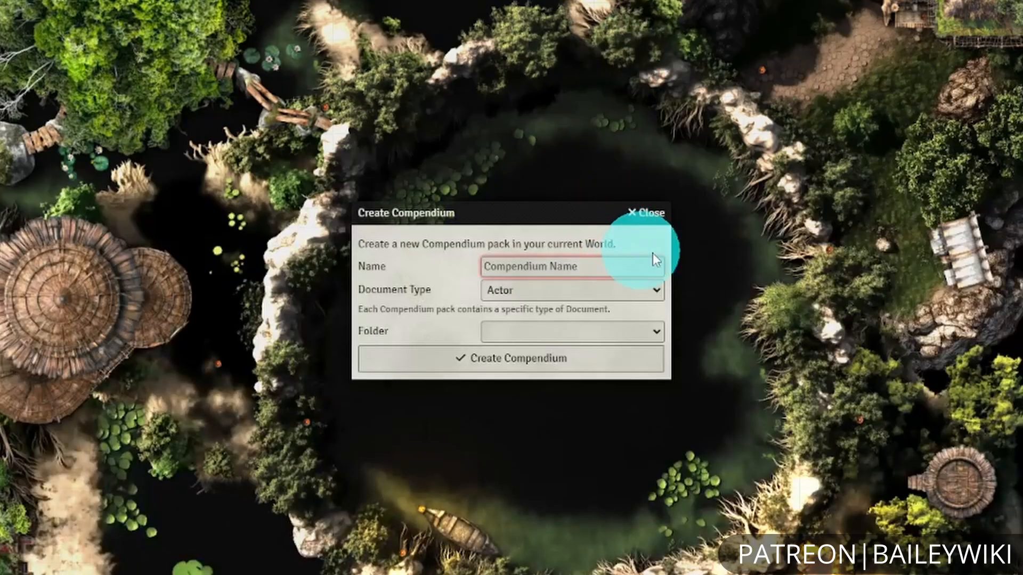
pyautogui.click(532, 274)
pyautogui.click(628, 290)
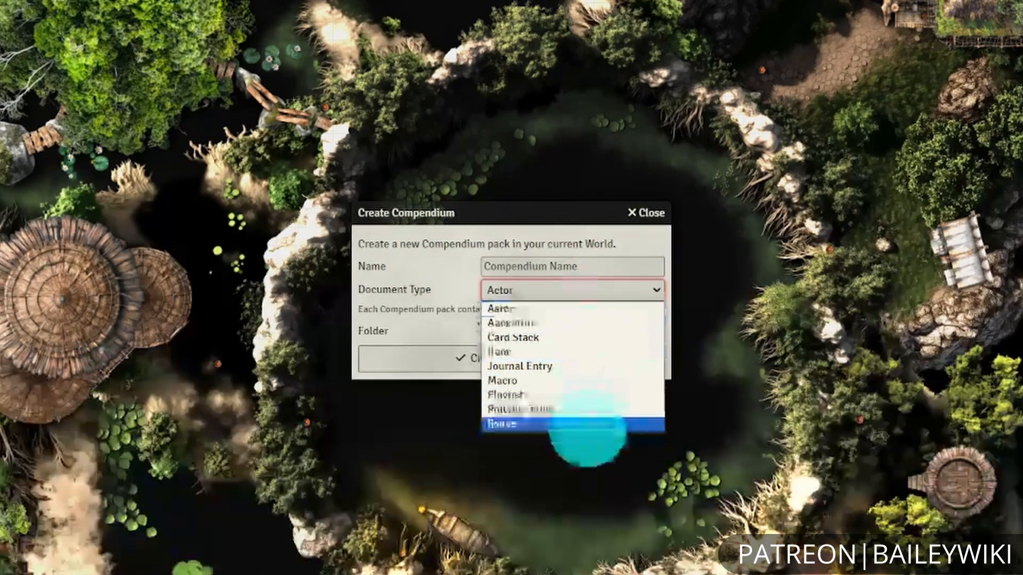
pyautogui.click(645, 213)
pyautogui.click(645, 212)
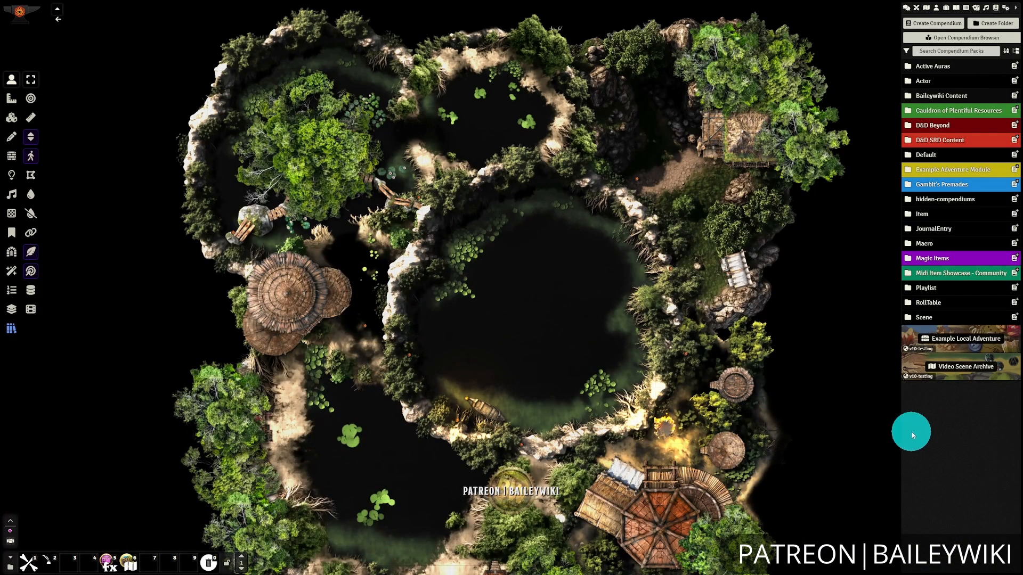
# Open the Video Scene Archive compendium and examine the Honorable Mentions scenes in its Essential Modules 2025 folder, then collapse that folder
pyautogui.click(944, 373)
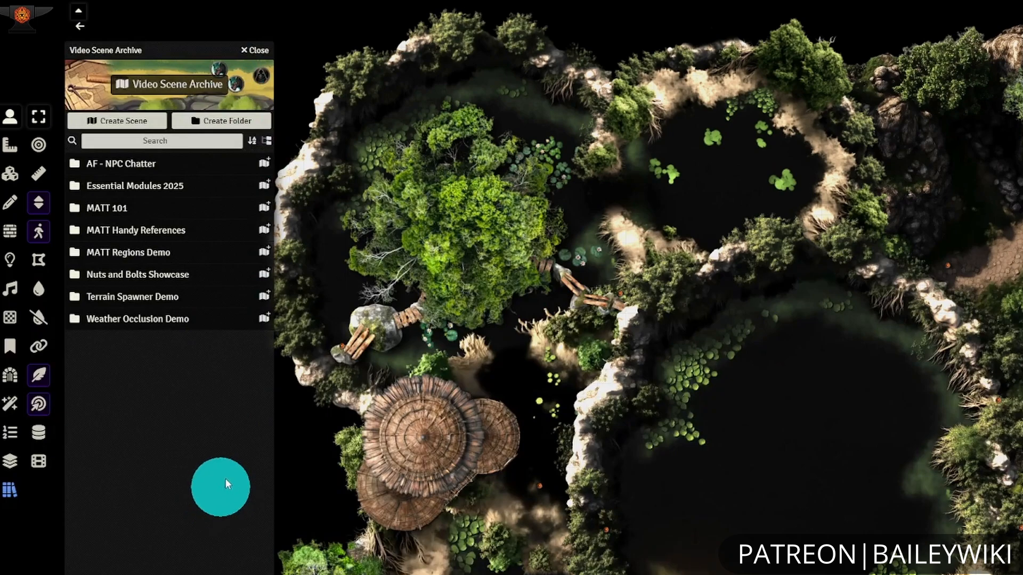
pyautogui.click(166, 163)
pyautogui.click(167, 163)
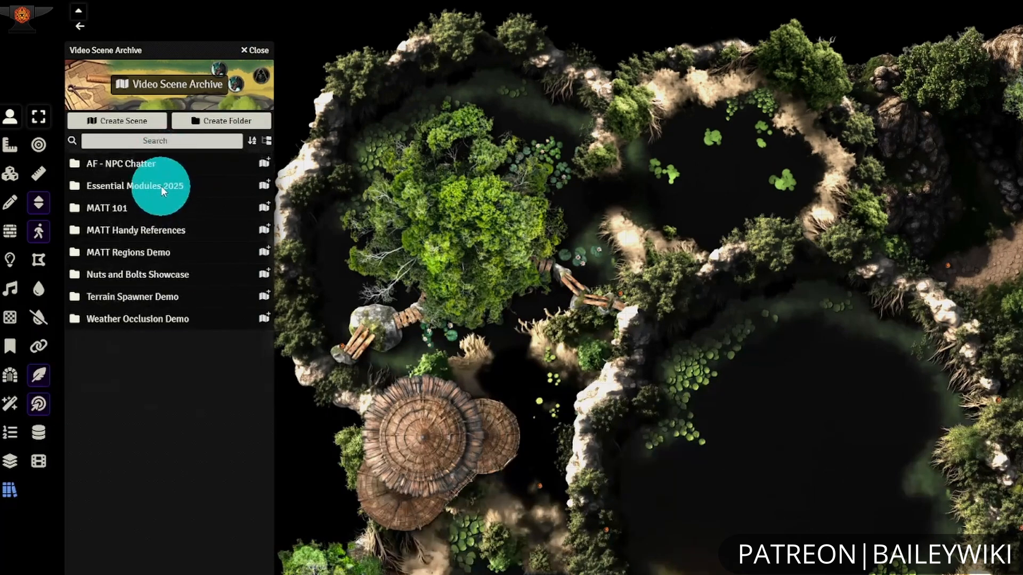
pyautogui.click(155, 186)
pyautogui.click(139, 208)
pyautogui.click(241, 207)
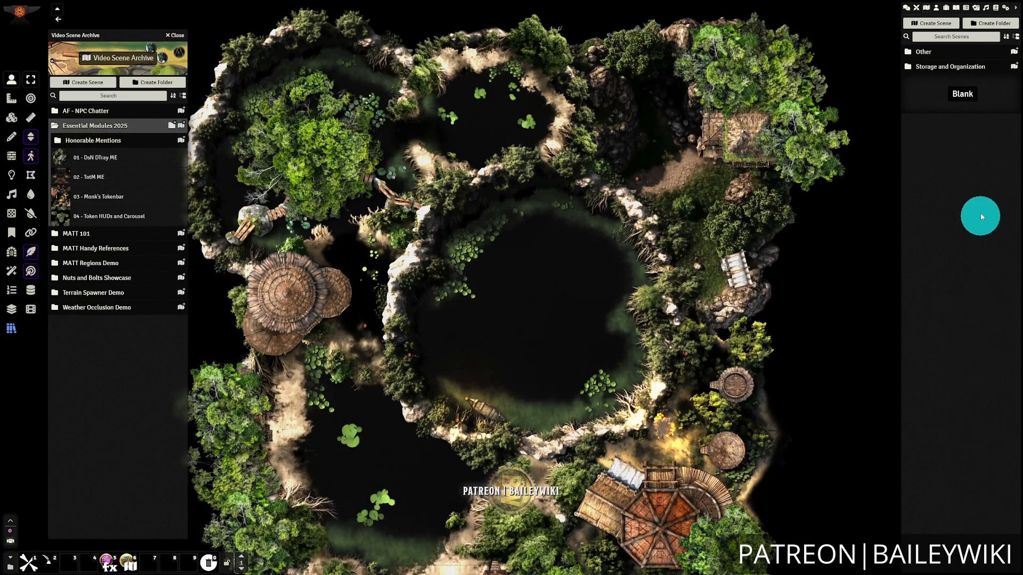
pyautogui.click(79, 126)
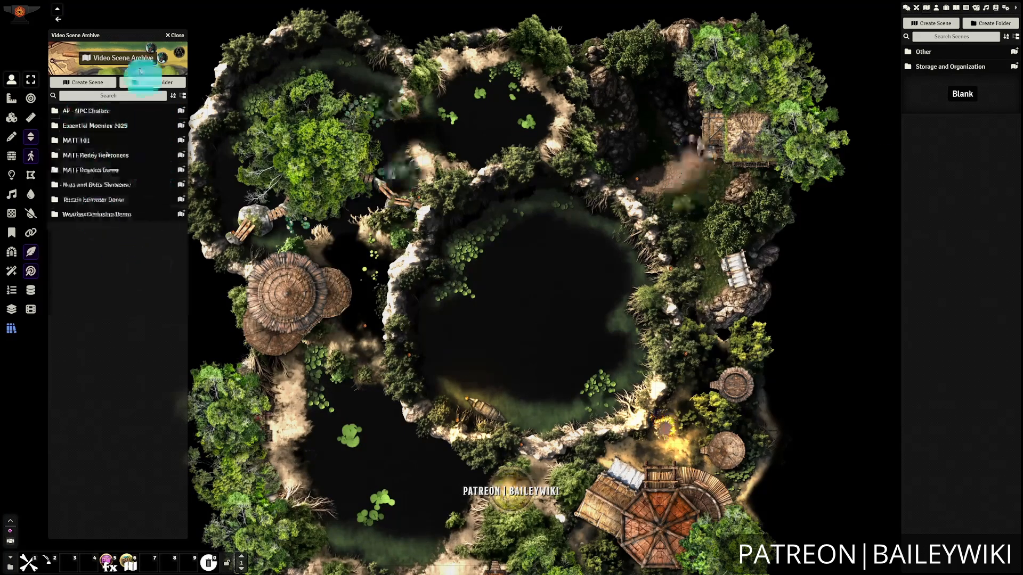
# View the scenes in the world's Storage and Organization folder, close the Video Scene Archive, and view the actors and compendium directories
pyautogui.click(952, 67)
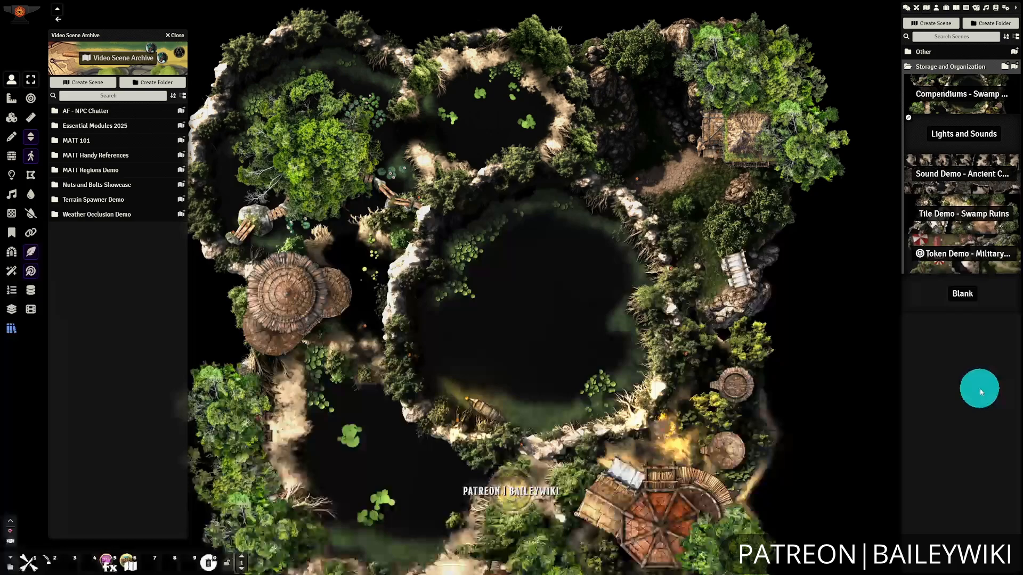
pyautogui.click(936, 68)
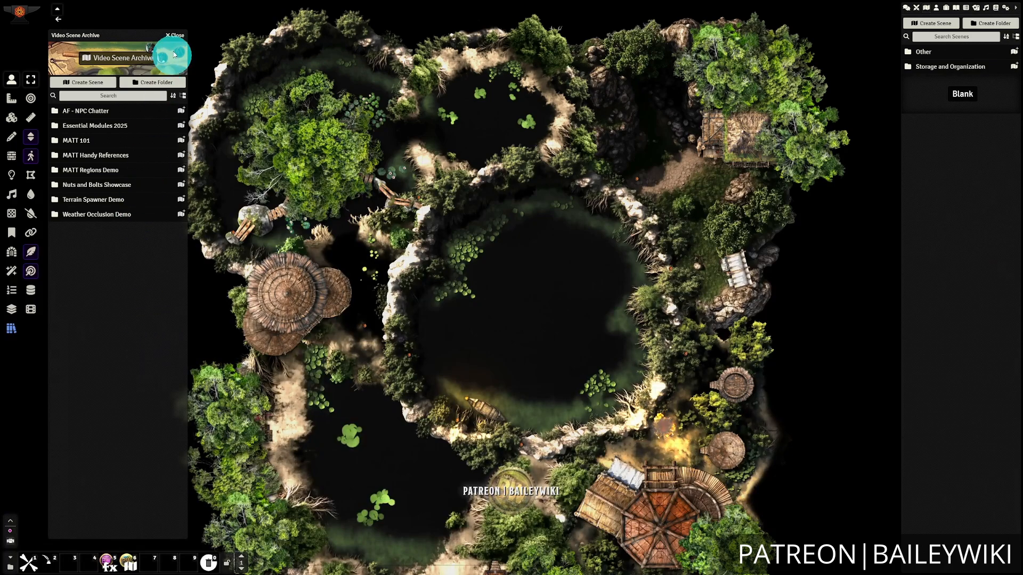
pyautogui.press('Escape')
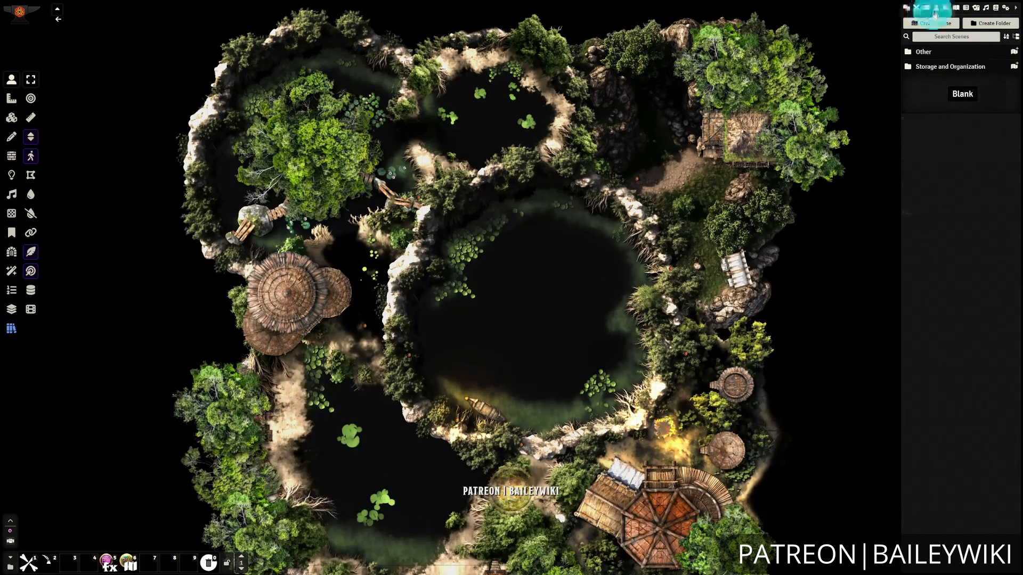
pyautogui.click(935, 10)
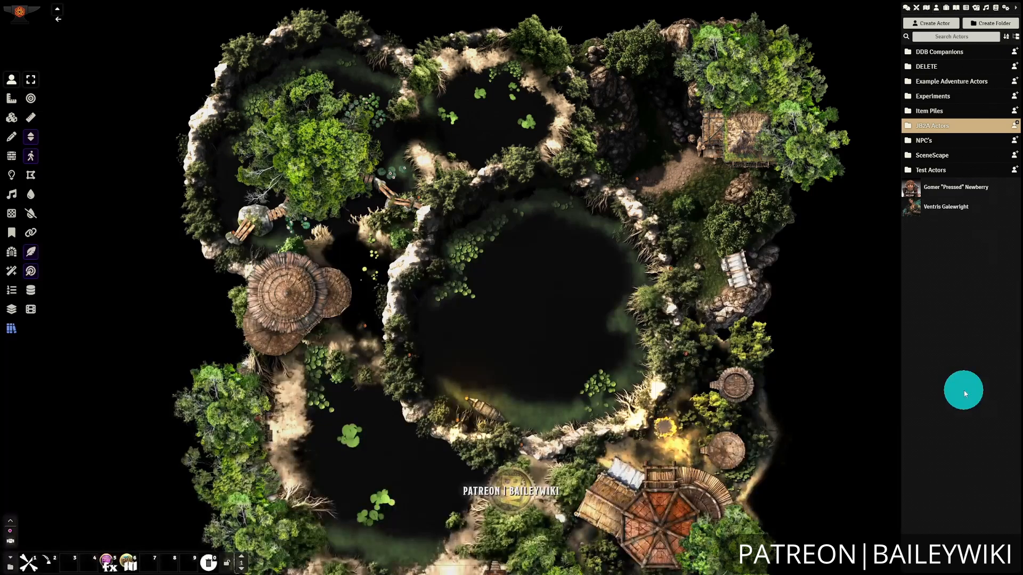
pyautogui.click(996, 9)
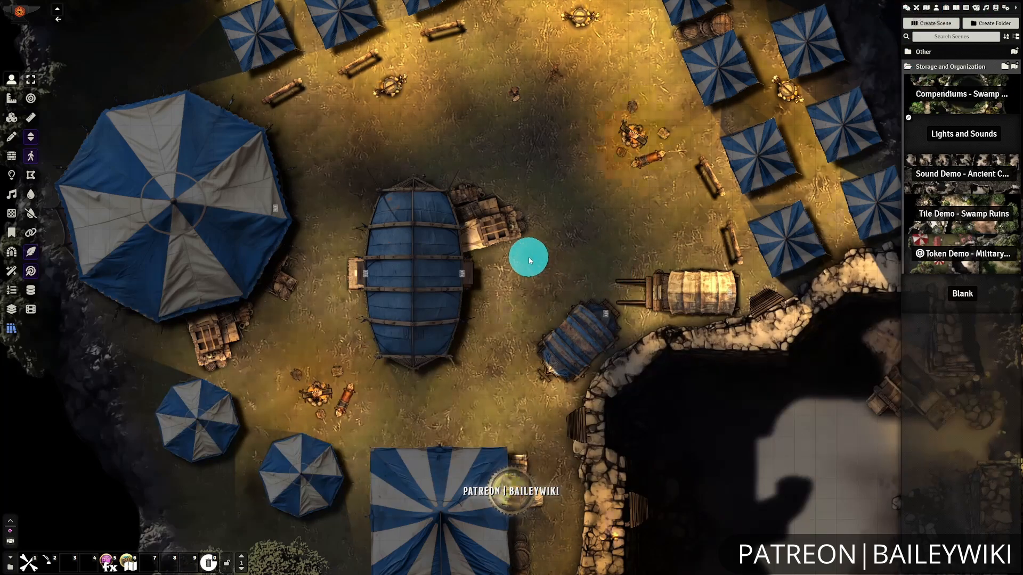
# Examine the ambient light configuration of the campfire near the covered wagon, then close it
pyautogui.click(12, 176)
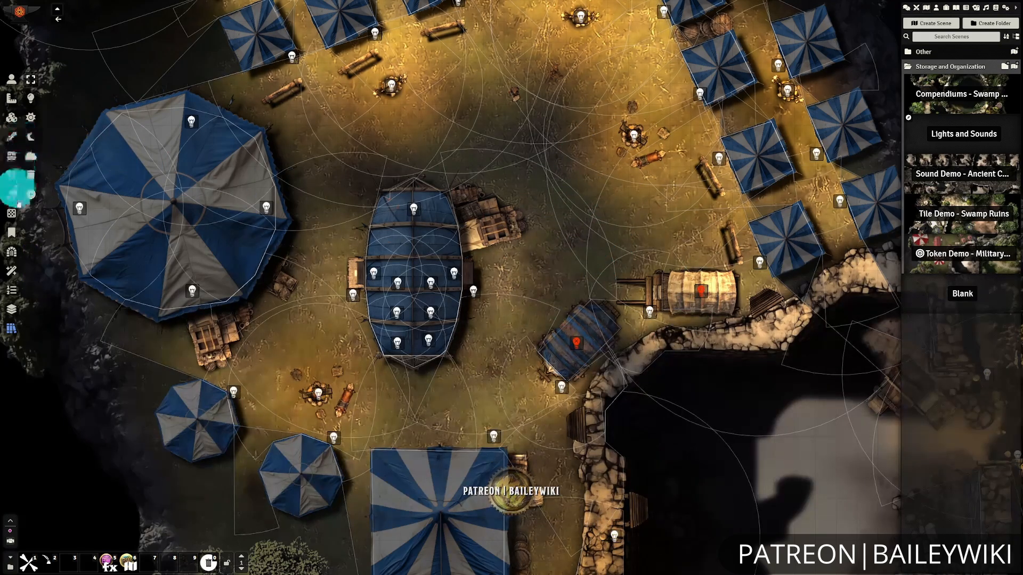
pyautogui.moveTo(610, 243); pyautogui.dragTo(574, 271)
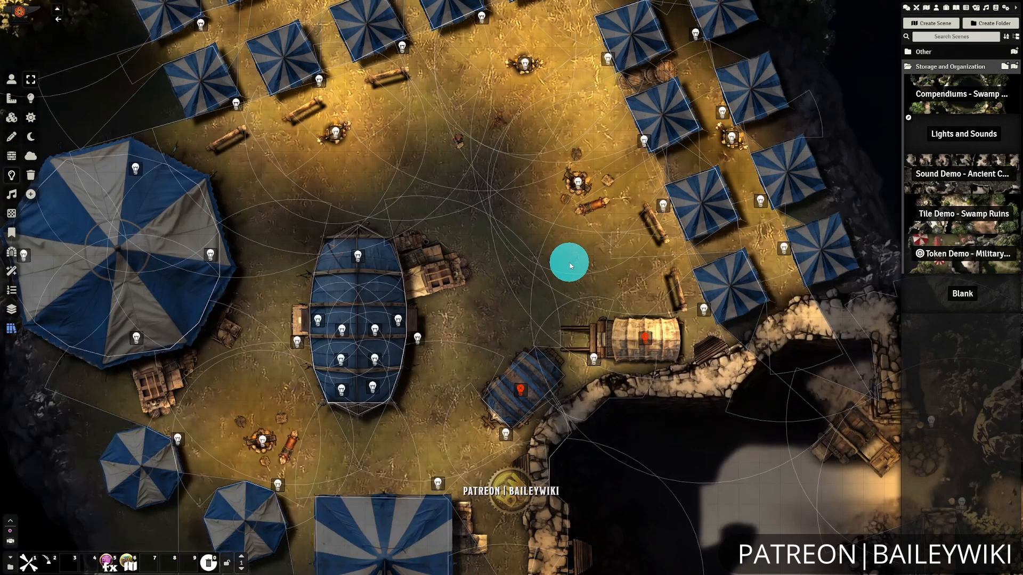
pyautogui.scroll(5, 570, 265)
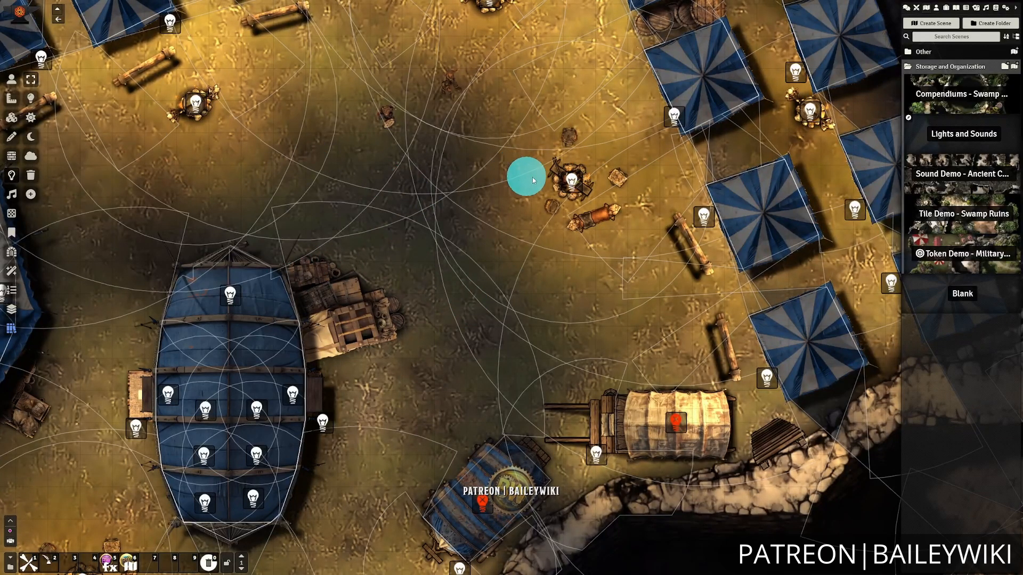
pyautogui.doubleClick(570, 179)
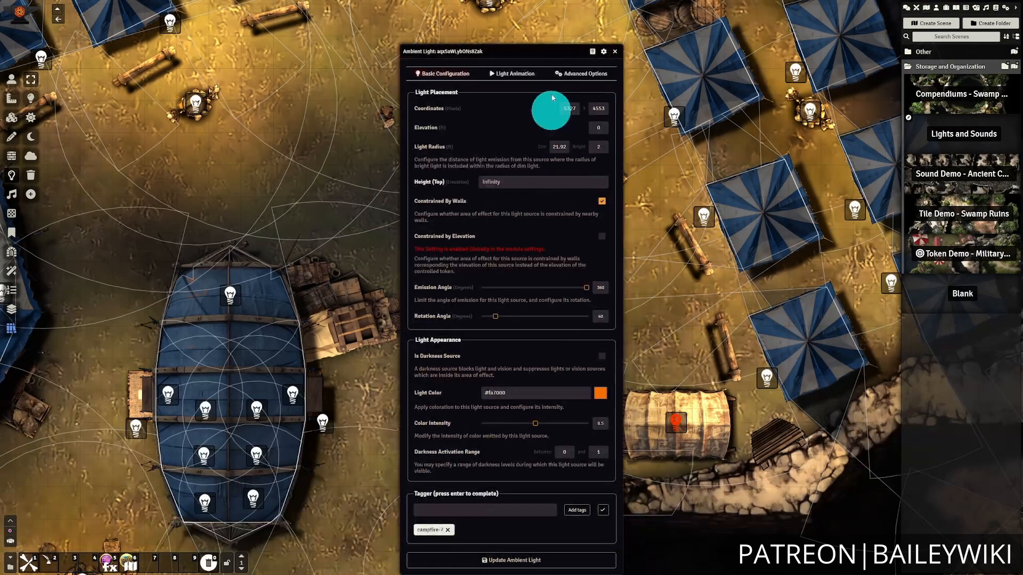
pyautogui.click(613, 47)
# Examine the tile configuration of the long blue tent roof, then close it and return to the token controls
pyautogui.click(11, 116)
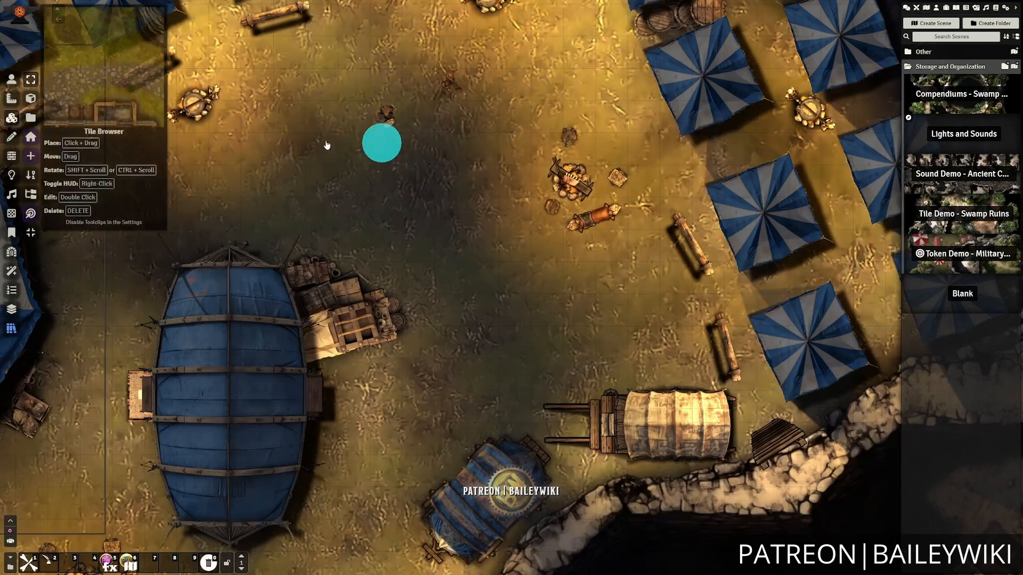
pyautogui.doubleClick(273, 336)
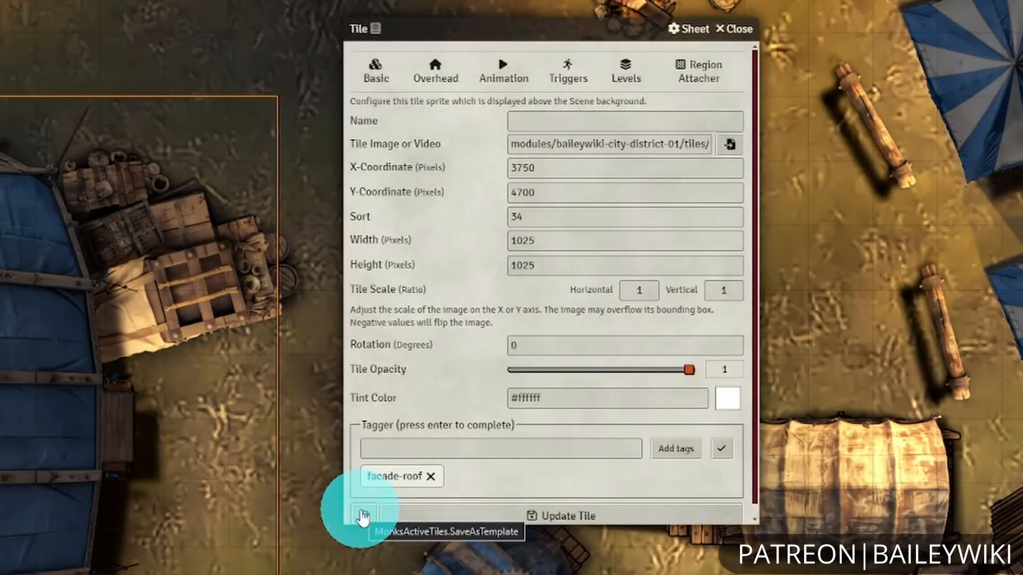
pyautogui.click(362, 517)
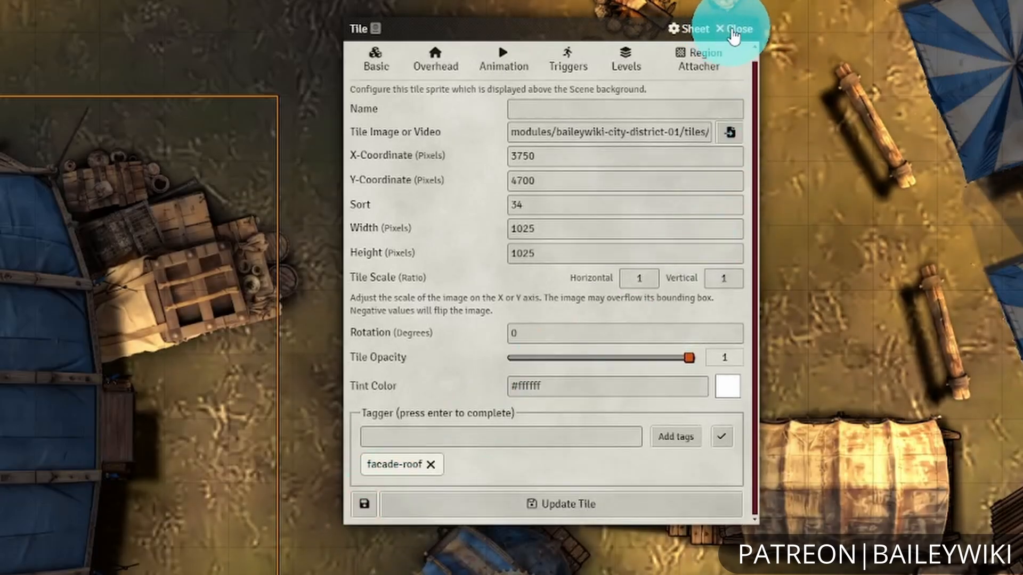
pyautogui.click(740, 29)
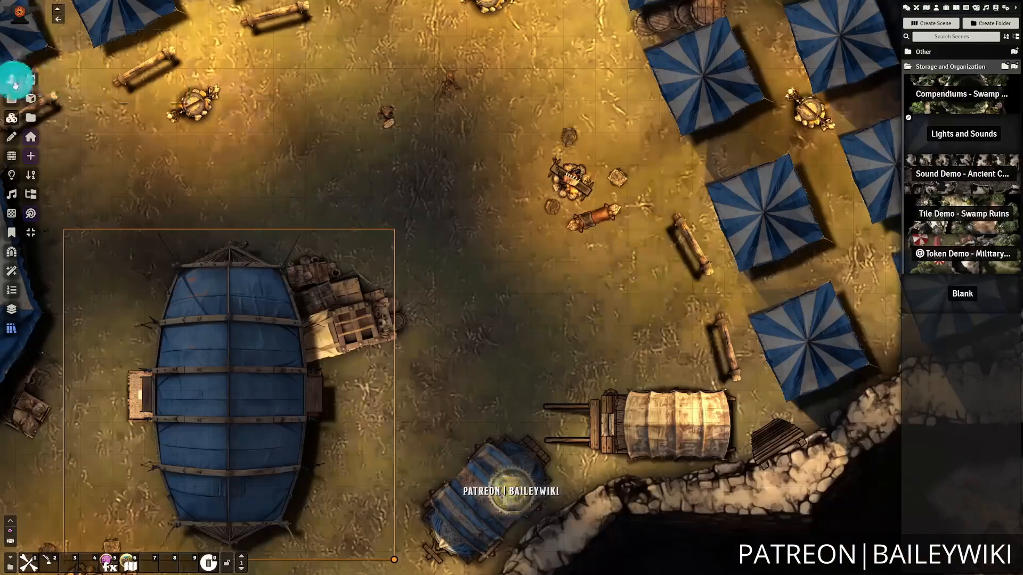
pyautogui.click(11, 80)
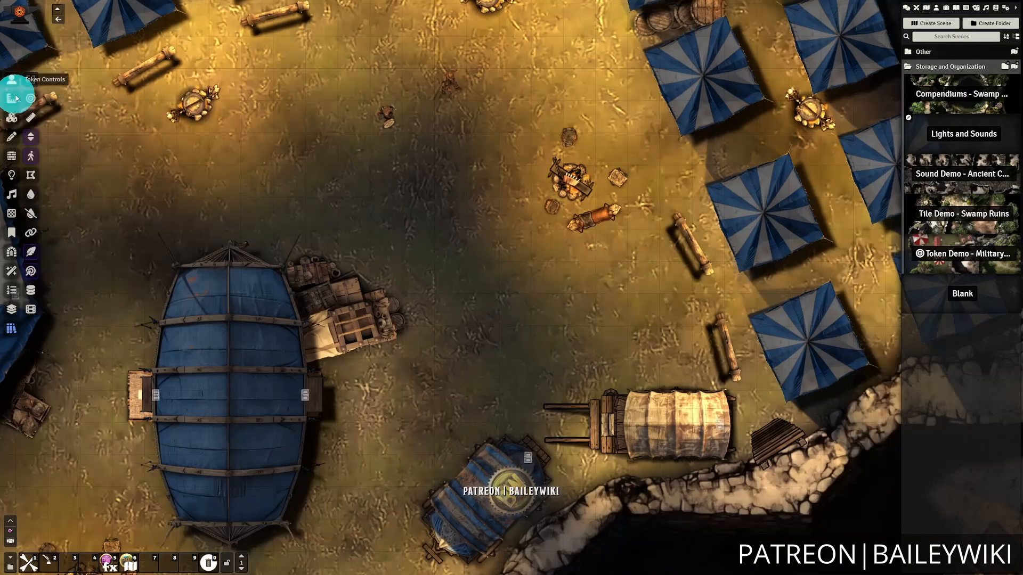
# Copy the ambient light of the campfire near the covered wagon, paste it beside the long blue tent, and undo the paste
pyautogui.click(11, 176)
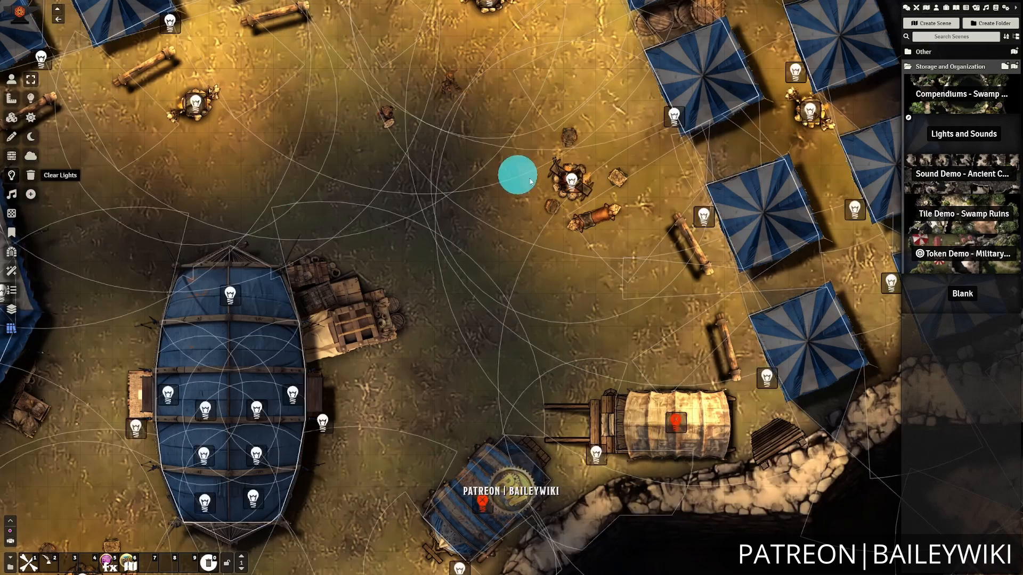
pyautogui.click(570, 181)
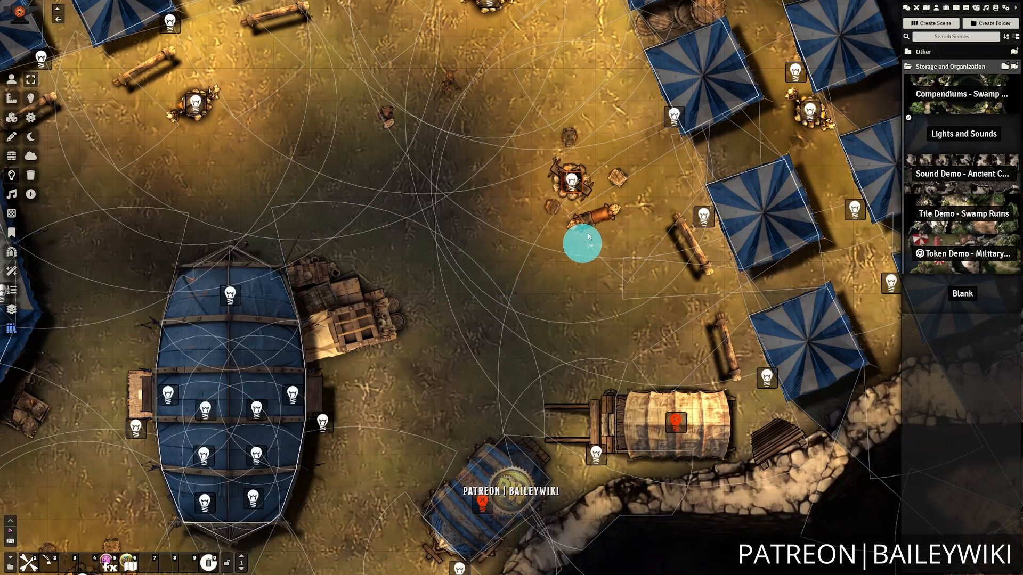
pyautogui.hotkey('ctrl', 'c')
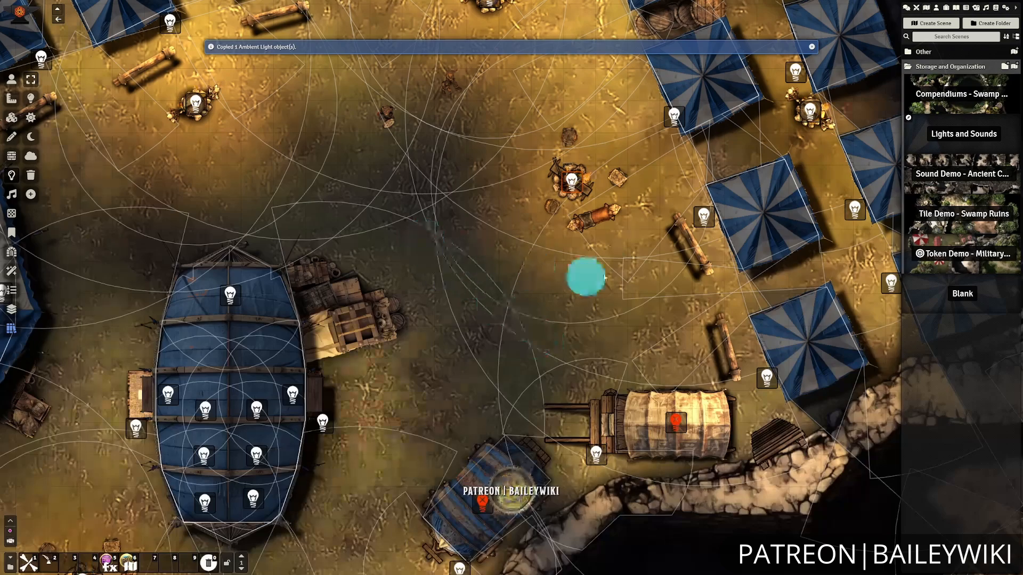
pyautogui.hotkey('ctrl', 'v')
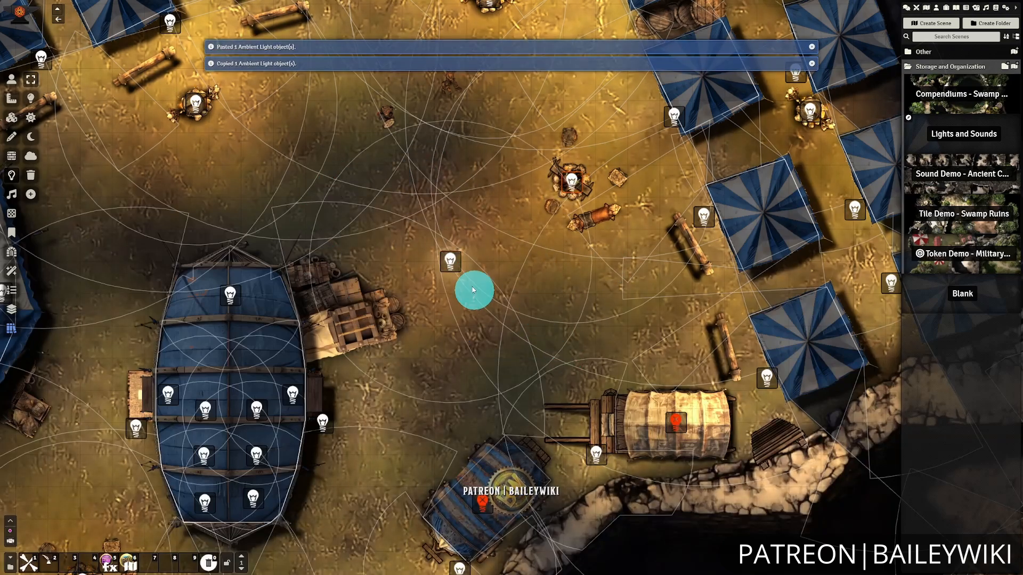
pyautogui.hotkey('ctrl', 'z')
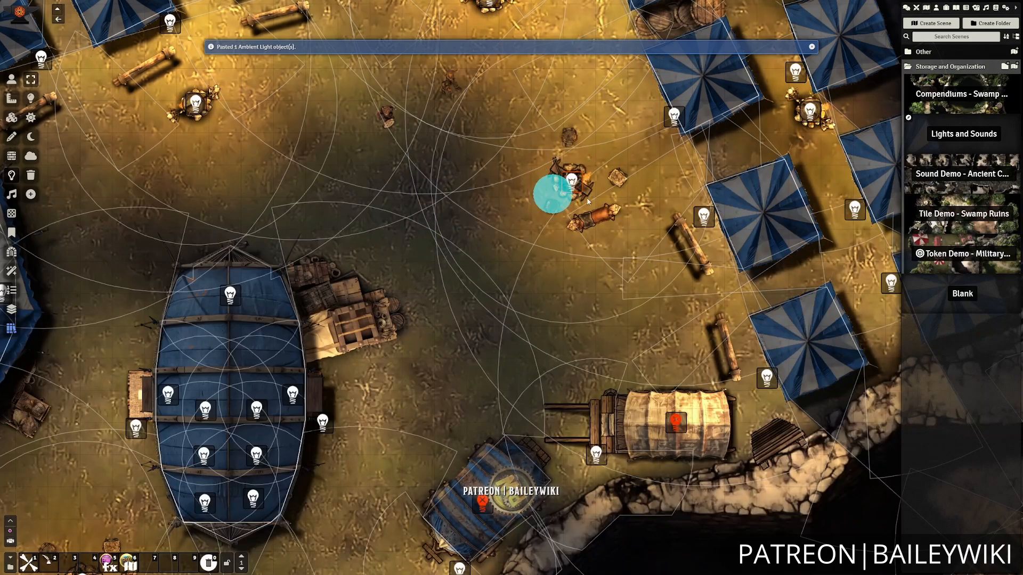
# View the Tile Demo - Swamp Ruins scene, paste the copied campfire light in its sandy clearing, and remove it again
pyautogui.click(977, 212)
pyautogui.hotkey('ctrl', 'v')
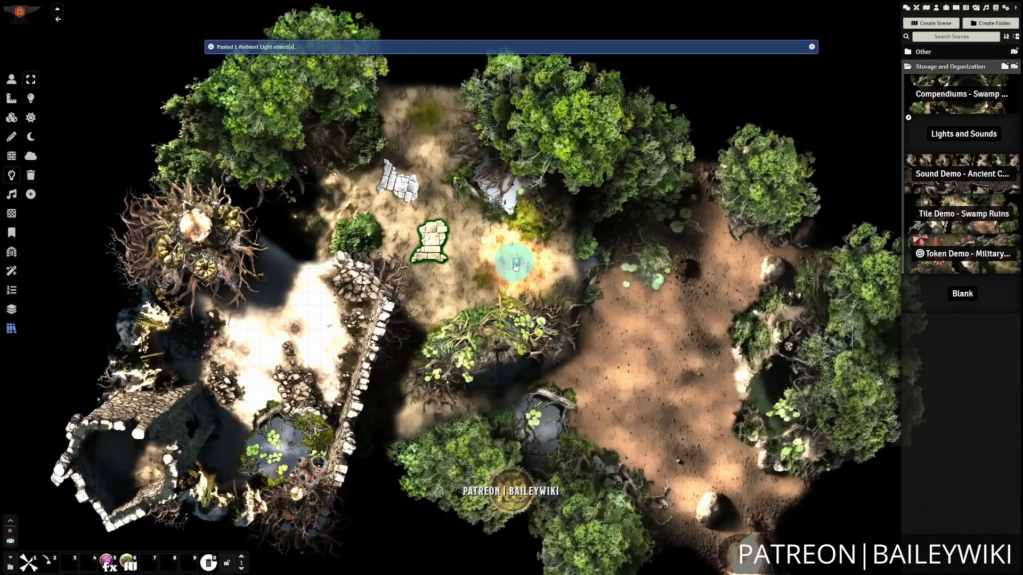
pyautogui.moveTo(517, 262); pyautogui.dragTo(740, 384)
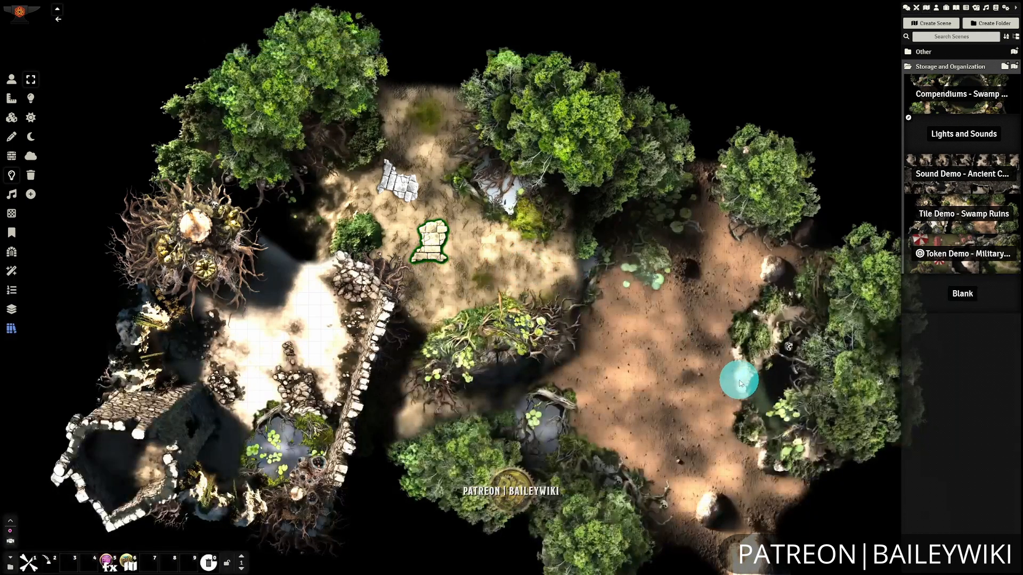
# View the Lights and Sounds scene and look over its labelled fire and lamp light presets
pyautogui.click(944, 143)
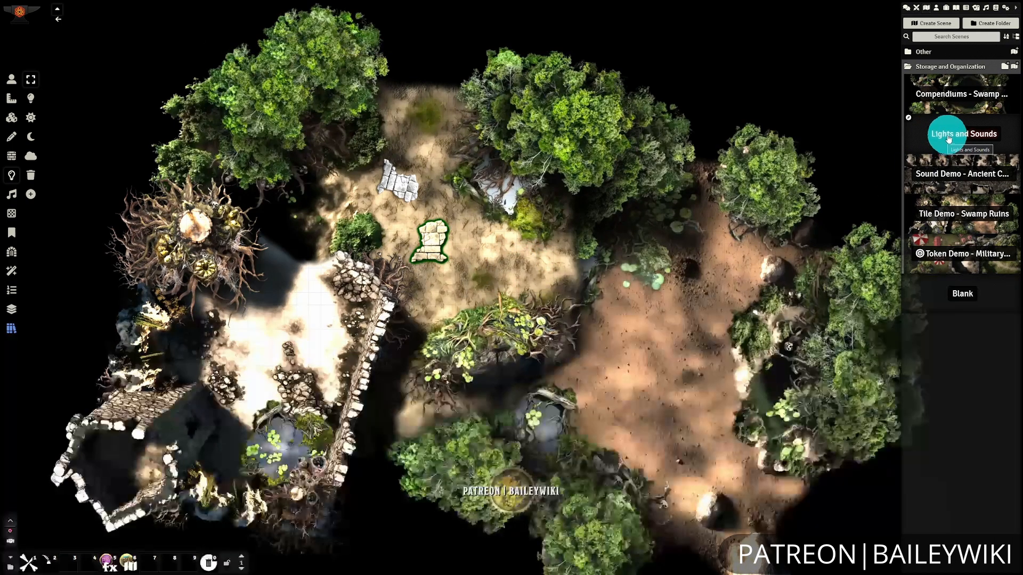
pyautogui.click(434, 284)
pyautogui.click(912, 136)
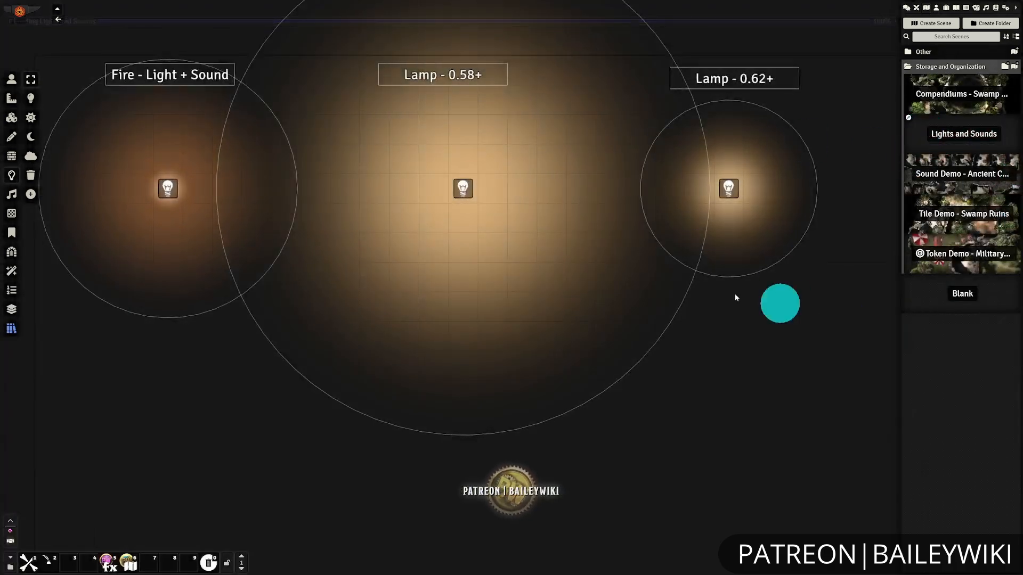
pyautogui.moveTo(332, 232); pyautogui.dragTo(363, 283)
pyautogui.scroll(-7, 363, 283)
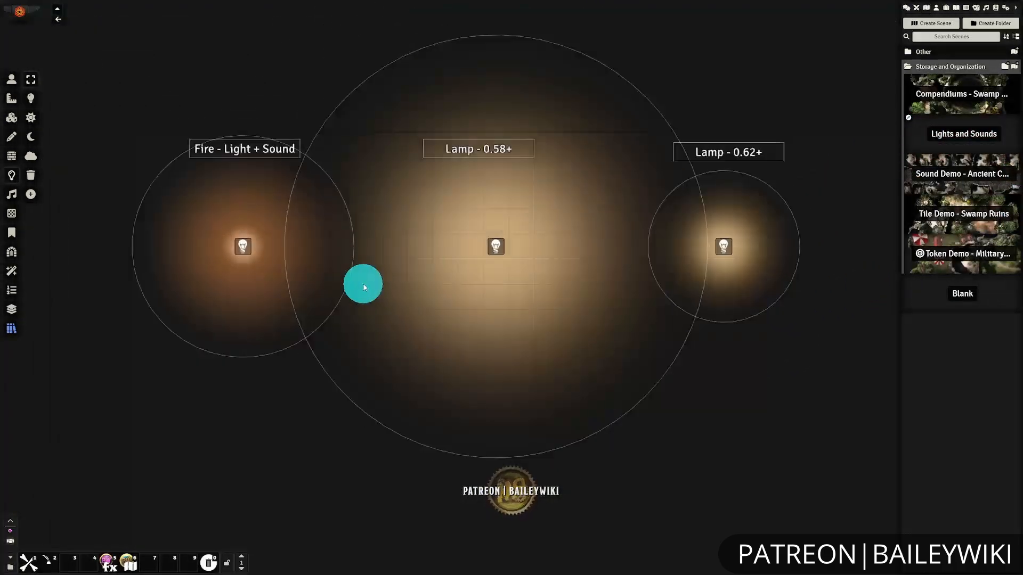
pyautogui.scroll(10, 514, 306)
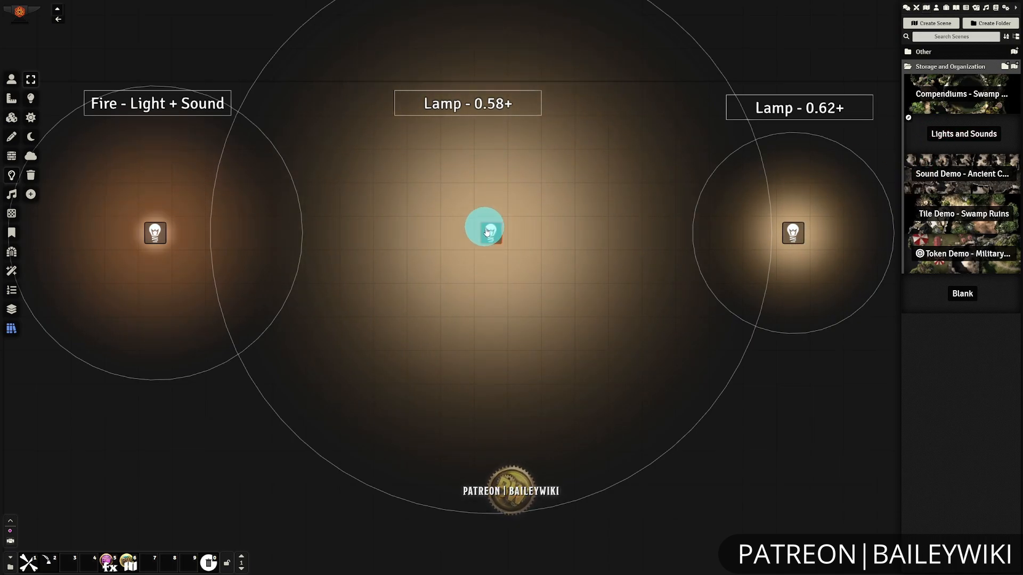
# Examine the drawing configuration and Drawing Role of the Lamp - 0.58+ text label, and return to the token controls
pyautogui.click(11, 136)
pyautogui.doubleClick(437, 99)
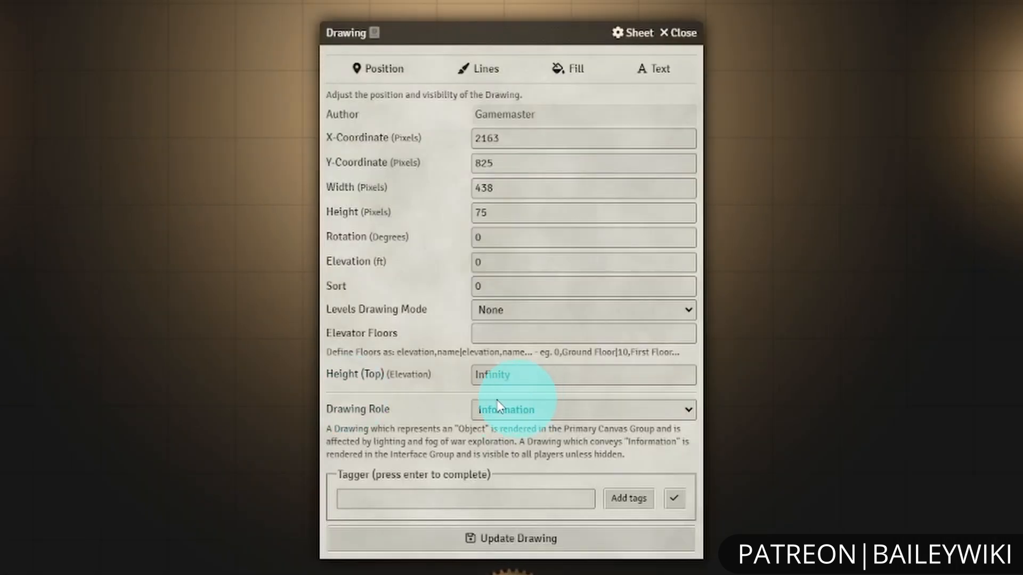
pyautogui.click(544, 411)
pyautogui.click(544, 410)
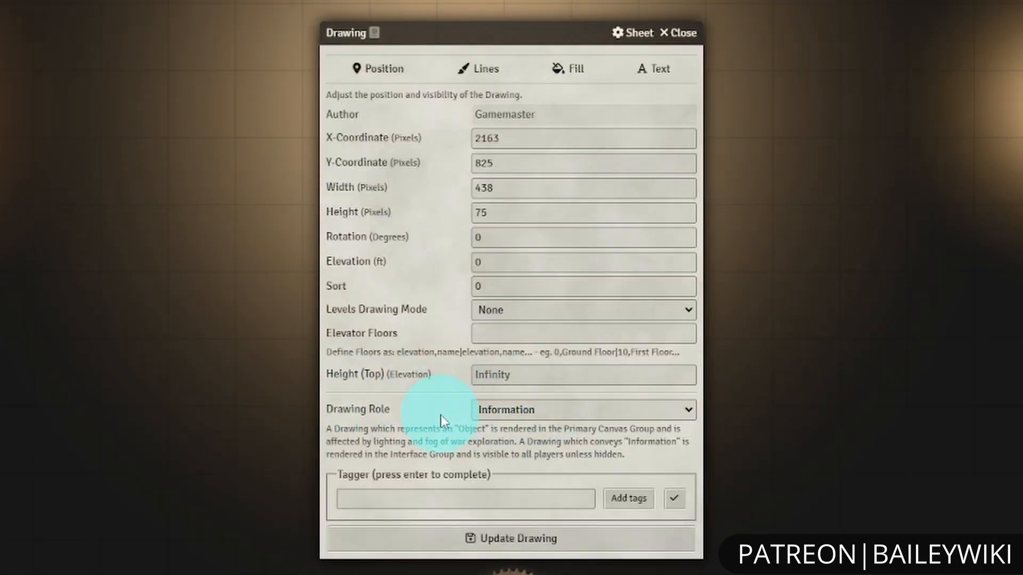
pyautogui.click(687, 32)
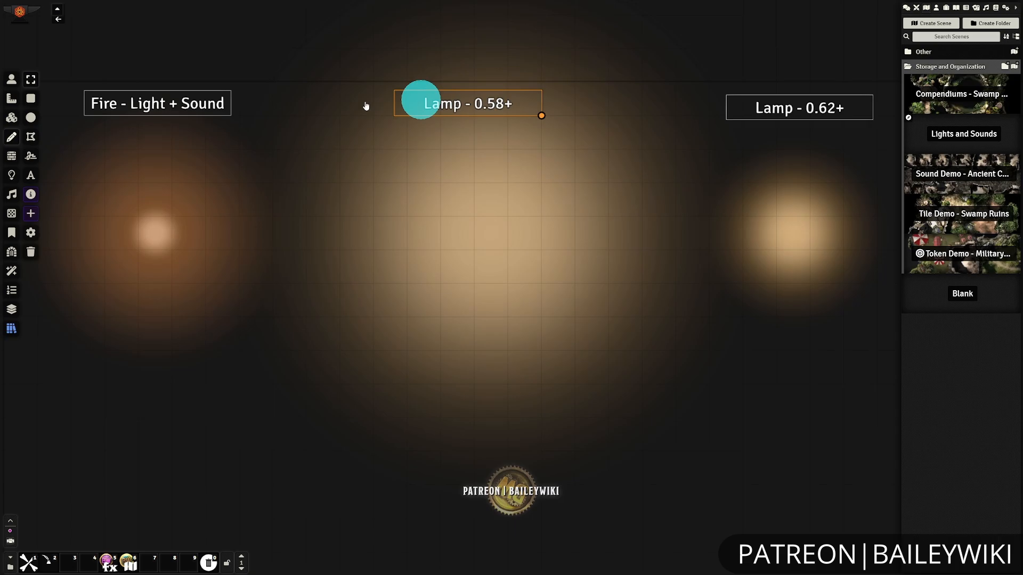
pyautogui.click(11, 80)
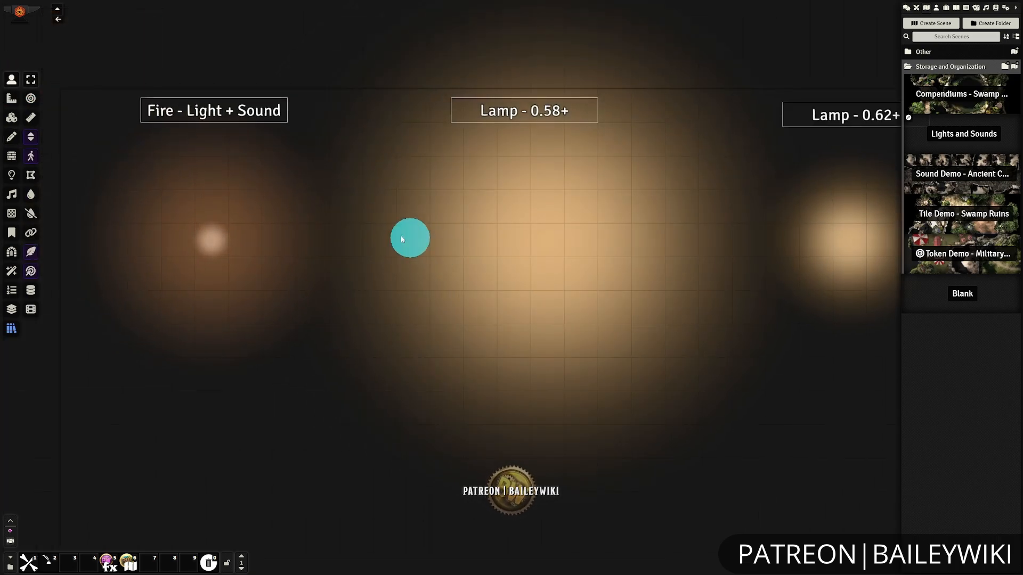
# Examine the ambient light configurations of the 0.58+ and 0.62+ lamps, including their darkness activation ranges
pyautogui.click(12, 174)
pyautogui.press('Right')
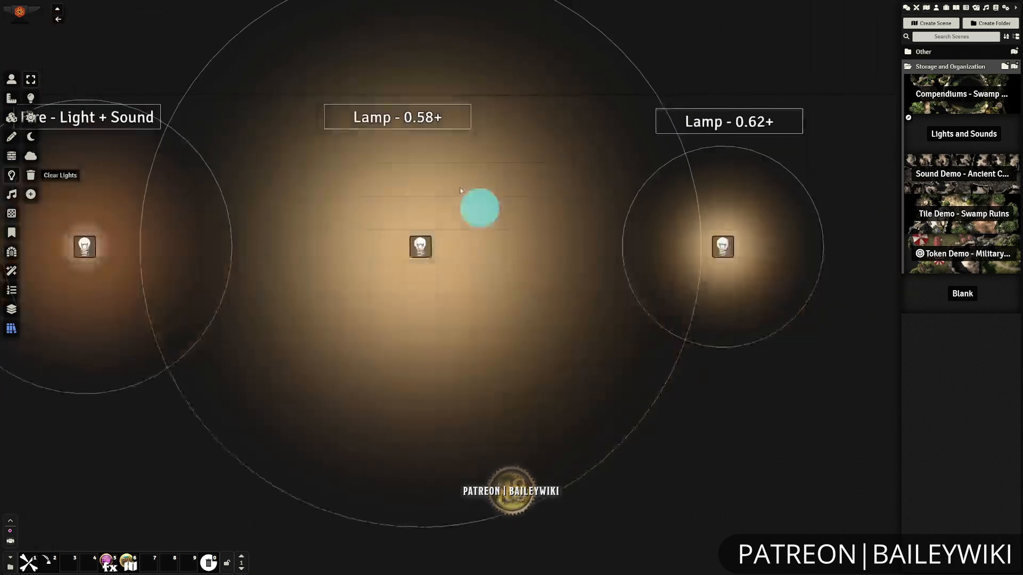
pyautogui.doubleClick(421, 246)
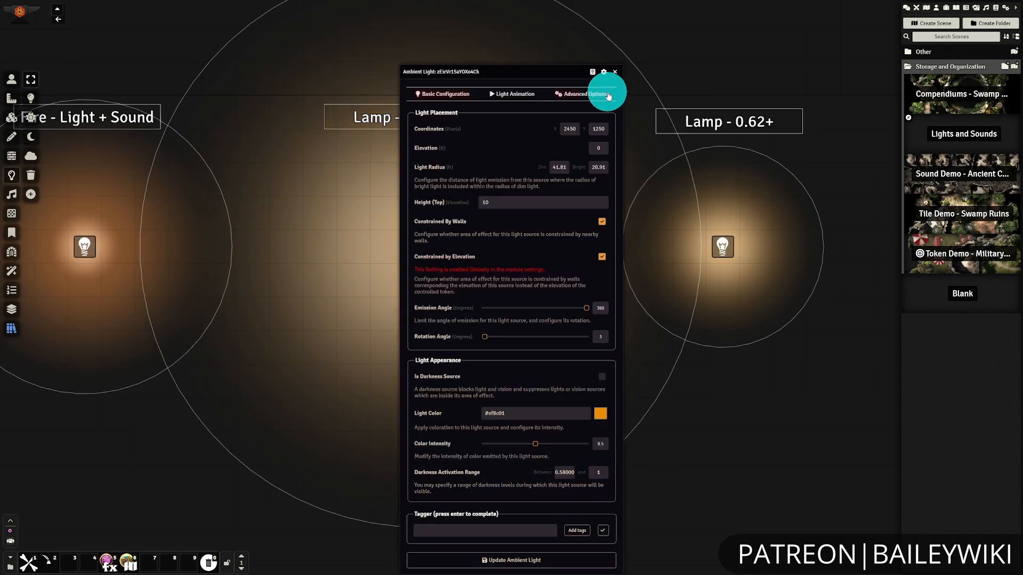
pyautogui.click(615, 72)
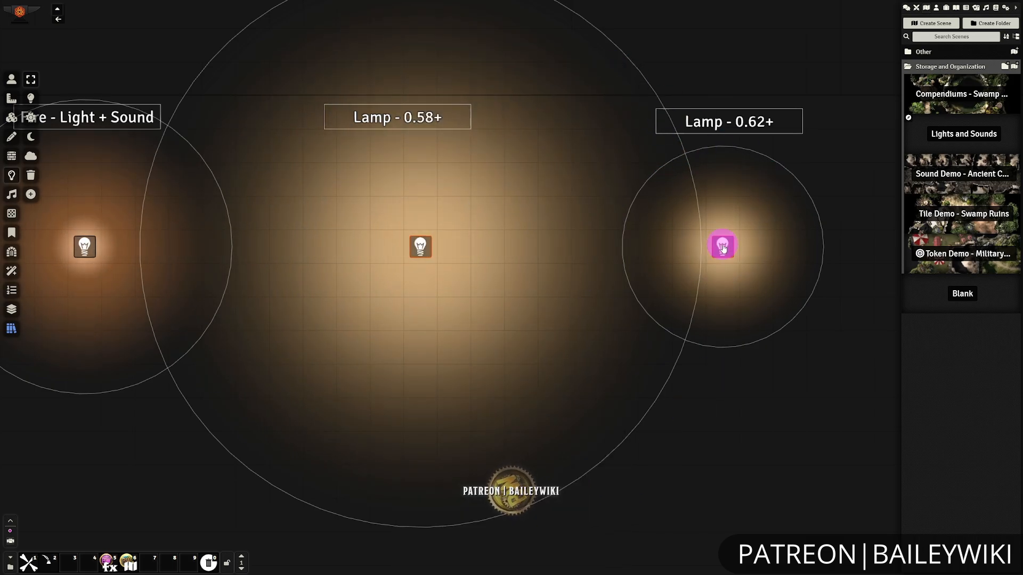
pyautogui.doubleClick(723, 249)
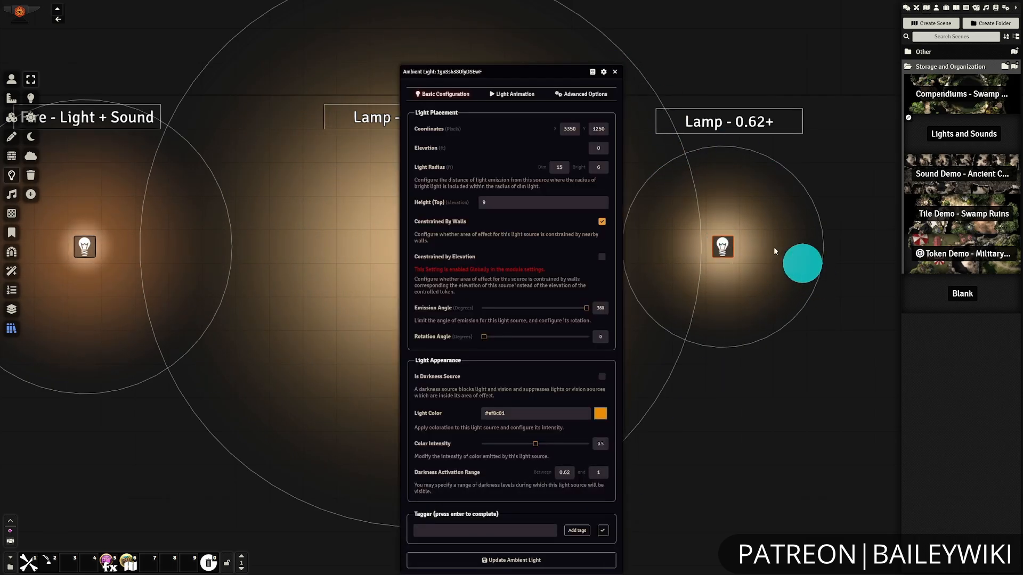
pyautogui.click(615, 72)
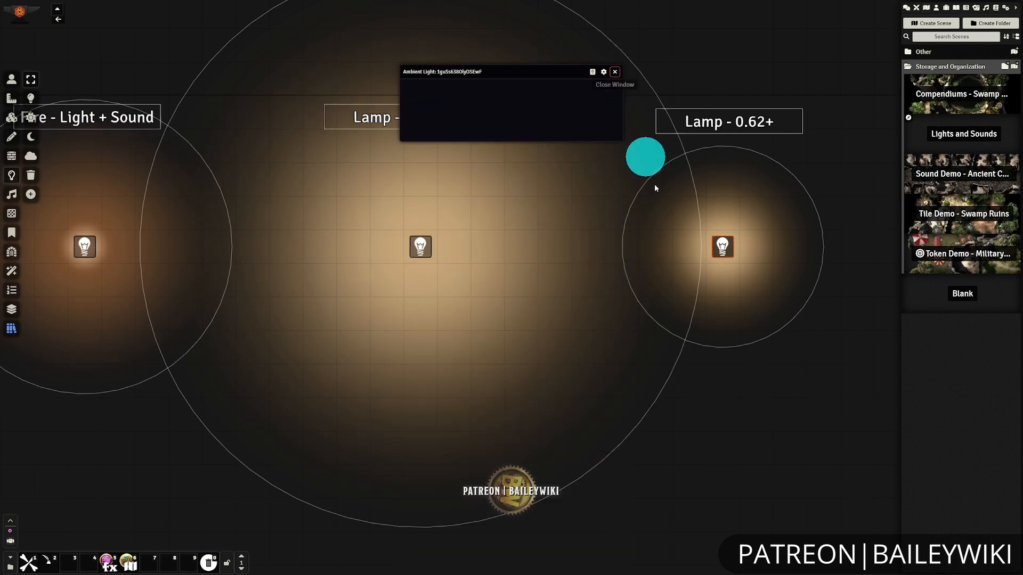
pyautogui.click(19, 72)
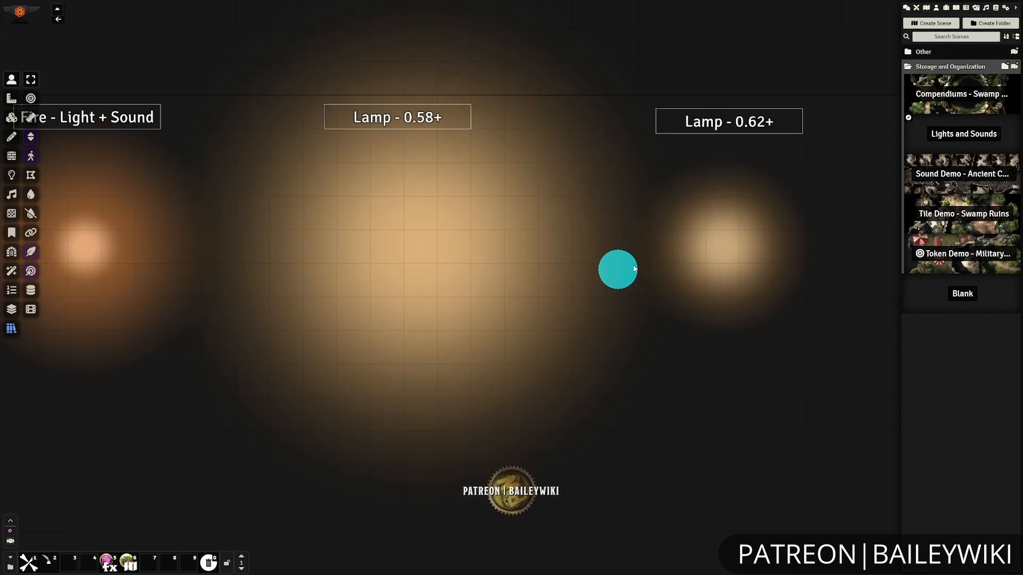
# Examine the ambient light configuration of the Fire - Light + Sound preset and display its paired ambient sound
pyautogui.press('Left')
pyautogui.press('Left')
pyautogui.press('Left')
pyautogui.press('Left')
pyautogui.press('Left')
pyautogui.press('Left')
pyautogui.press('Left')
pyautogui.press('Left')
pyautogui.press('Up')
pyautogui.scroll(5, 432, 284)
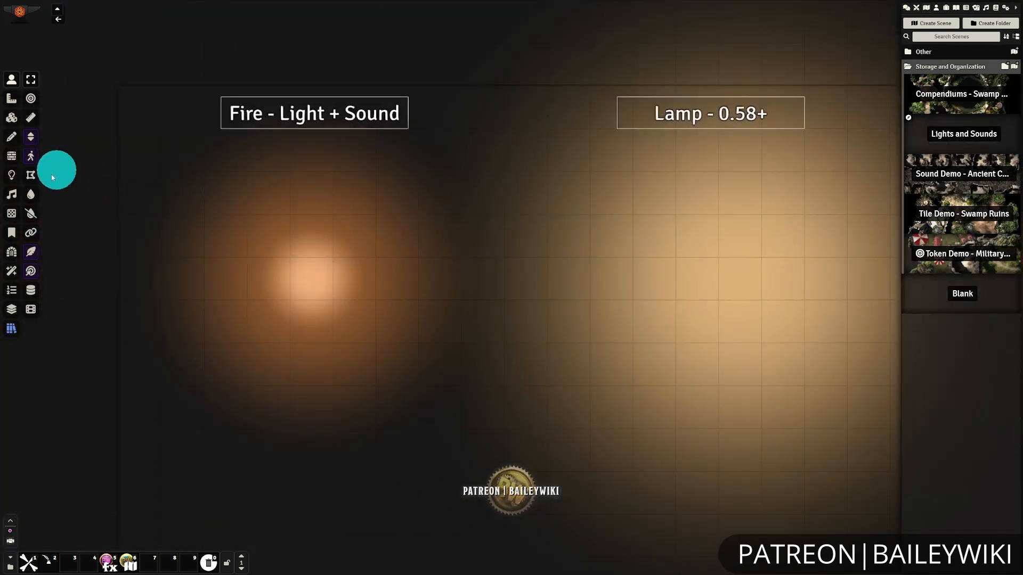
pyautogui.click(11, 175)
pyautogui.doubleClick(303, 282)
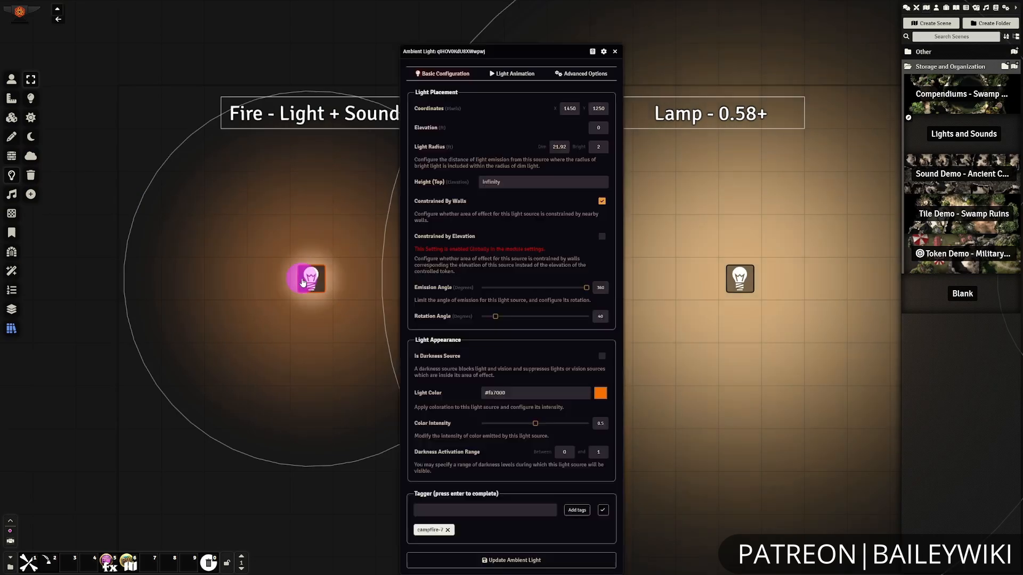
pyautogui.click(616, 52)
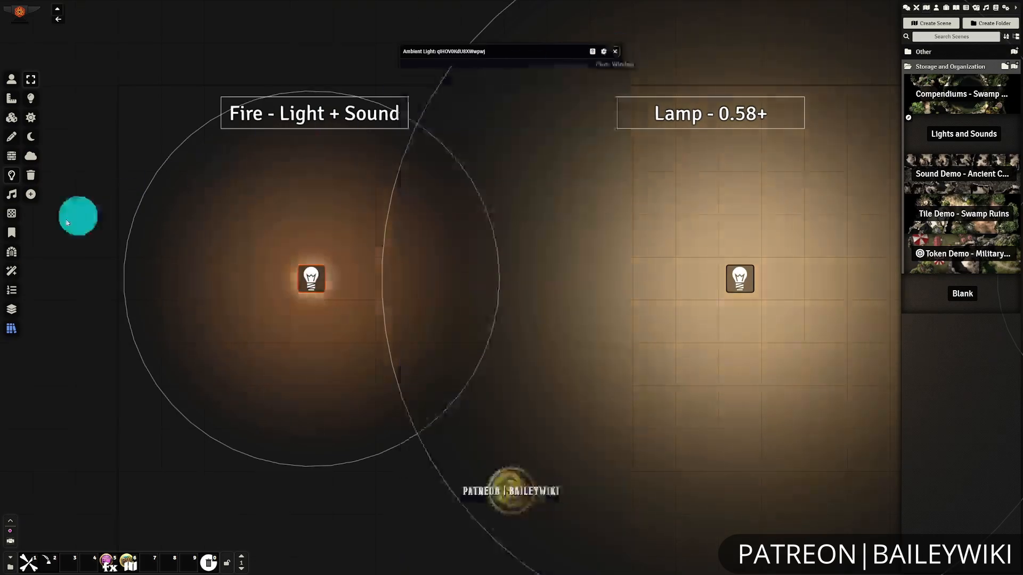
pyautogui.click(11, 194)
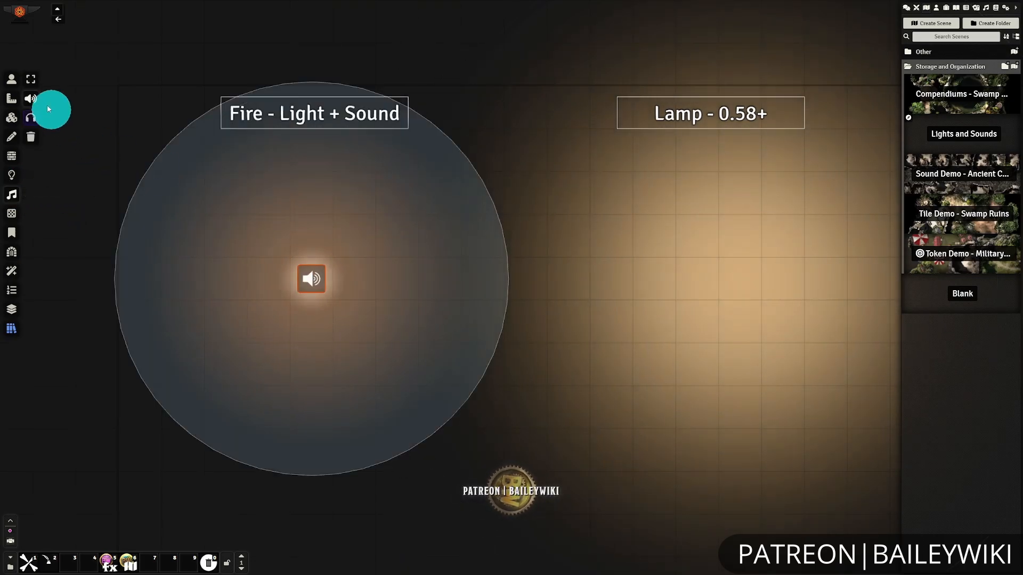
pyautogui.click(15, 81)
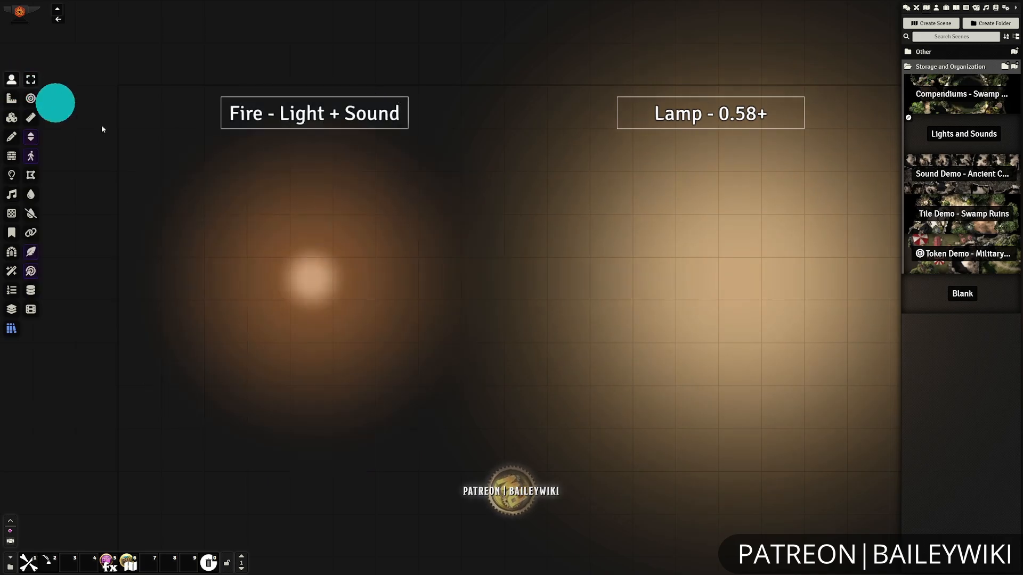
pyautogui.scroll(-2, 558, 284)
pyautogui.scroll(2, 300, 238)
pyautogui.moveTo(300, 237); pyautogui.dragTo(306, 225)
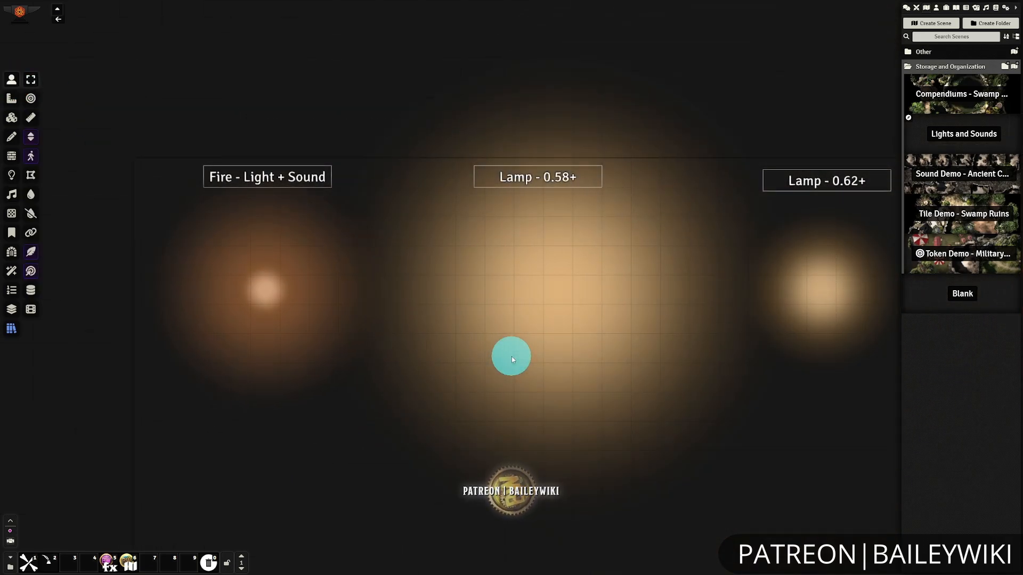
pyautogui.moveTo(513, 360); pyautogui.dragTo(721, 421)
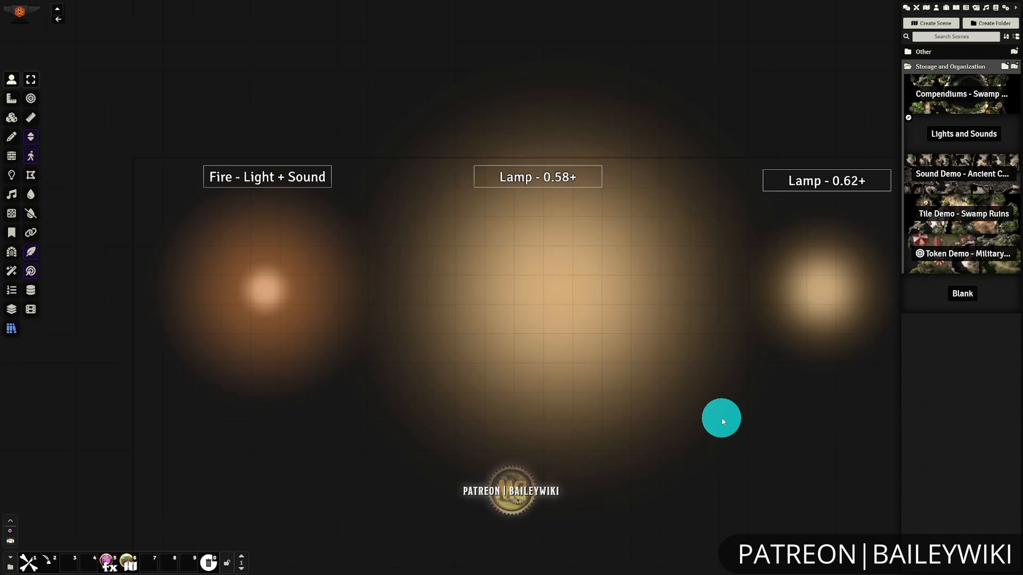
pyautogui.moveTo(722, 421); pyautogui.dragTo(651, 403)
pyautogui.moveTo(717, 373); pyautogui.dragTo(704, 347)
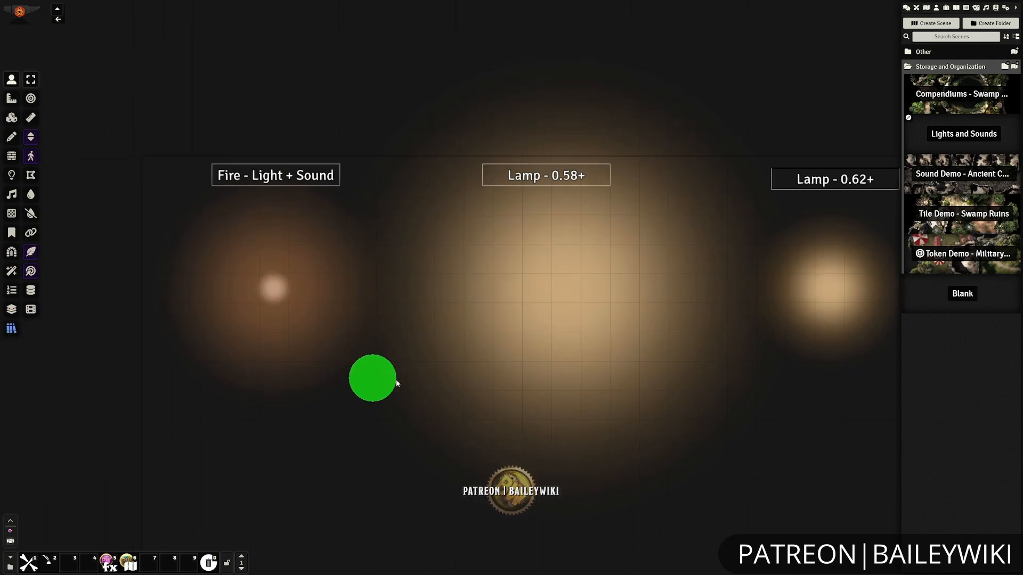
pyautogui.scroll(2, 395, 379)
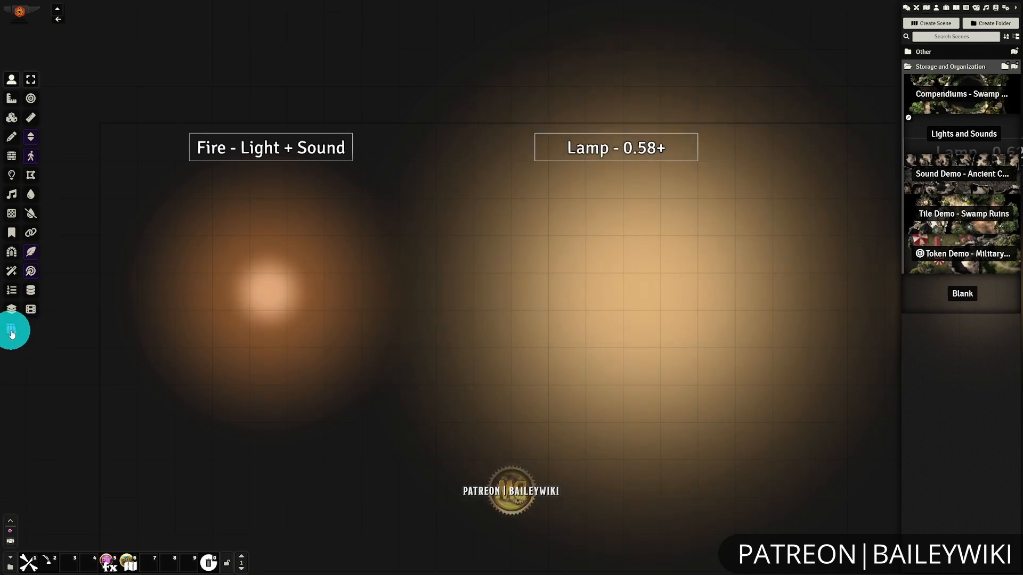
# Show all placeables in the Mass Edit Preset Browser and look through the construction tile and BWZ Theme Sets folders
pyautogui.click(11, 328)
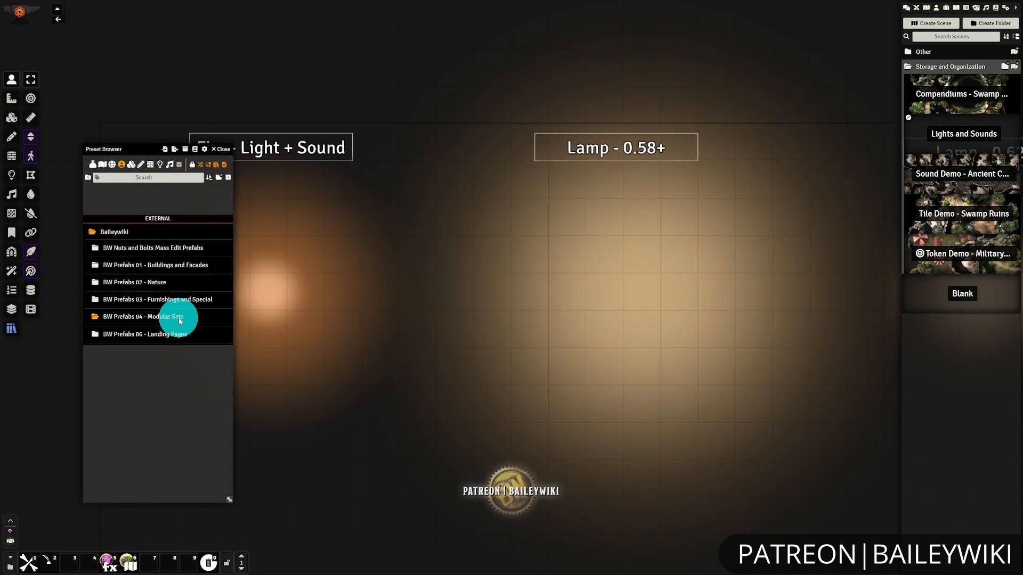
pyautogui.click(113, 165)
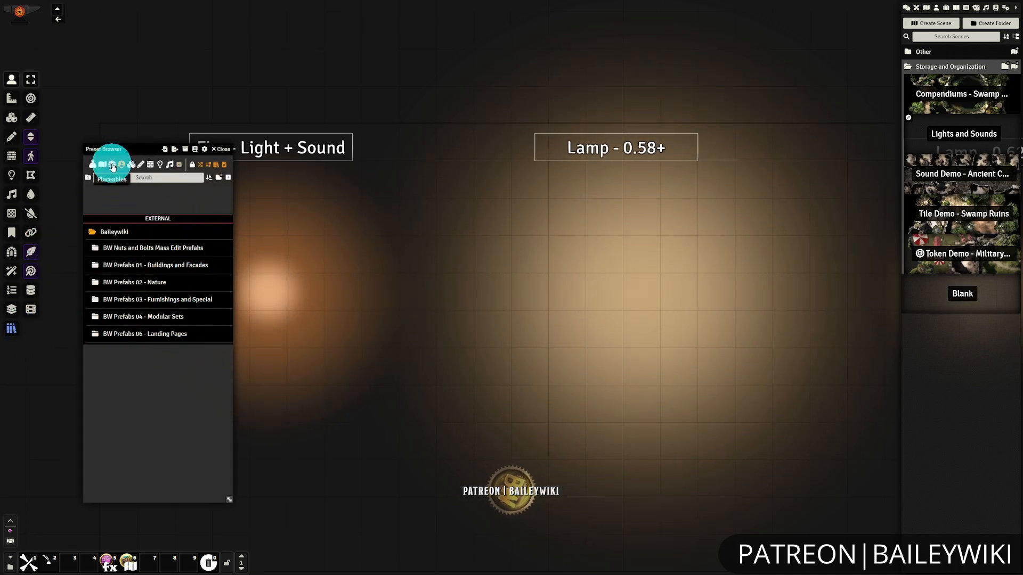
pyautogui.click(198, 401)
pyautogui.scroll(-3, 203, 408)
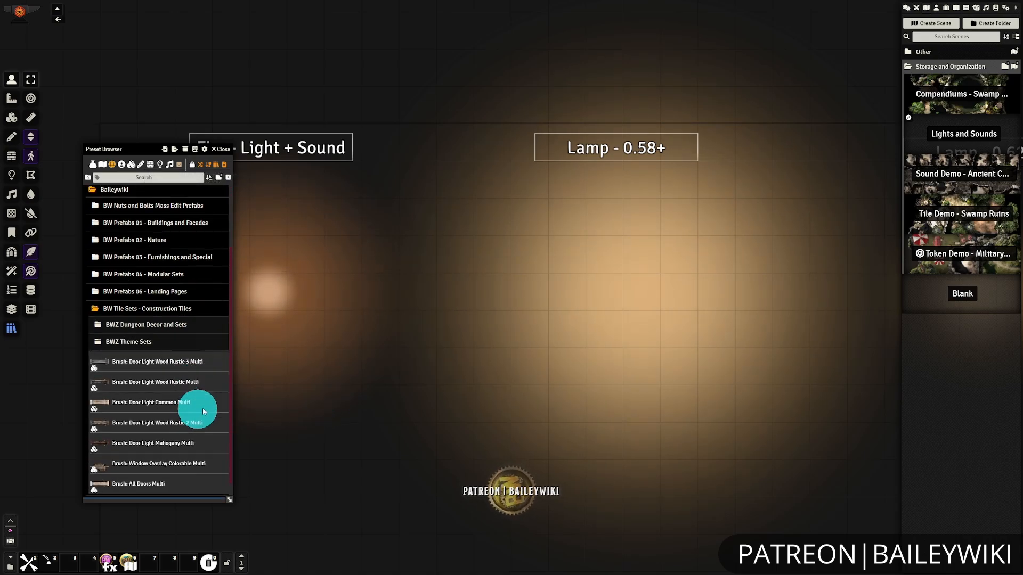
pyautogui.click(141, 328)
pyautogui.scroll(-4, 197, 417)
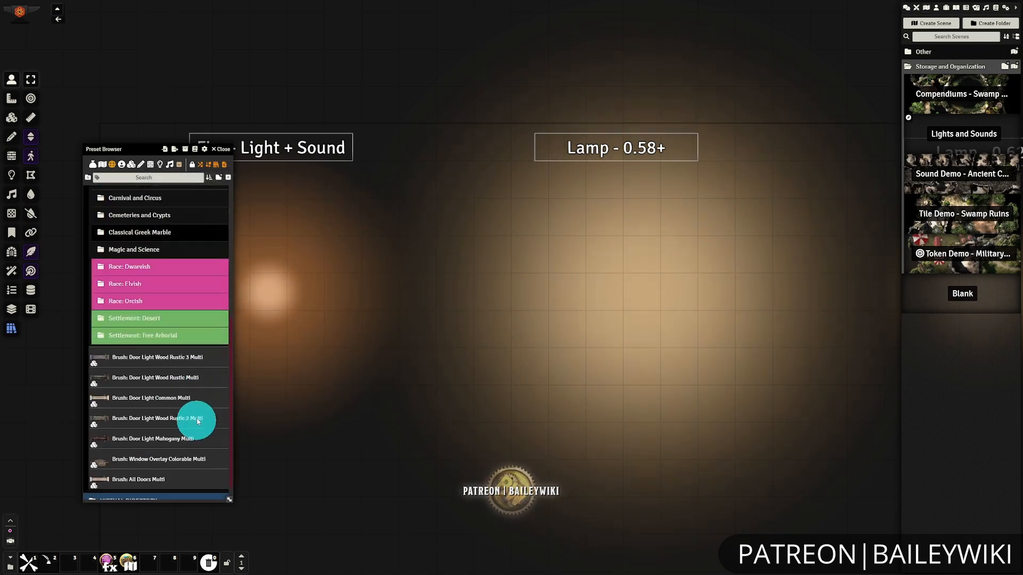
pyautogui.scroll(1, 184, 374)
pyautogui.scroll(5, 160, 378)
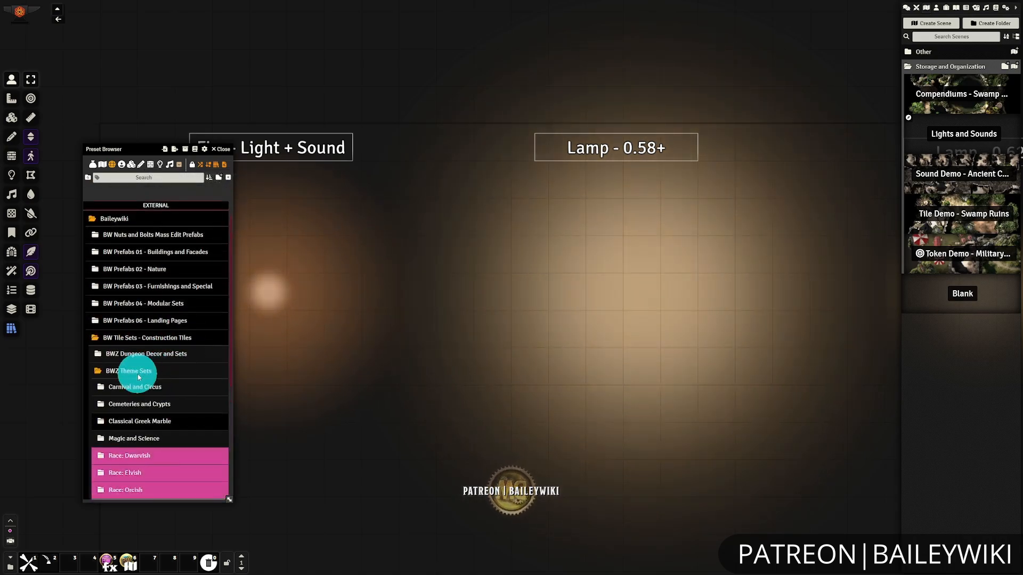
pyautogui.click(138, 367)
pyautogui.click(167, 336)
# Spawn the Magic House Tavern Inn Haunted Cultist preset from BW Prefabs 01 - Buildings and Facades onto the scene below the lamp labels
pyautogui.scroll(-2, 586, 383)
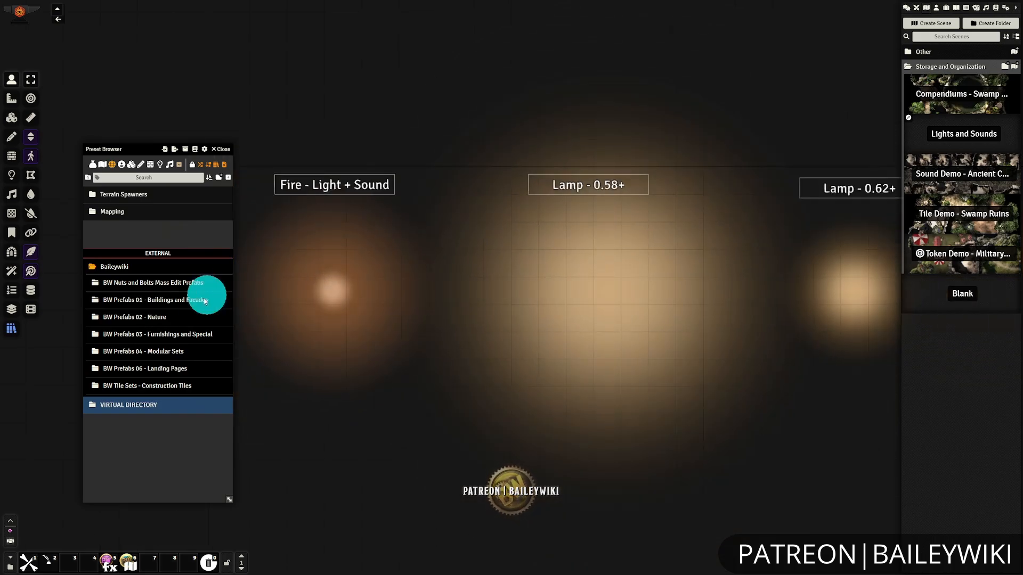
pyautogui.click(197, 300)
pyautogui.scroll(2, 696, 375)
pyautogui.scroll(-2, 213, 416)
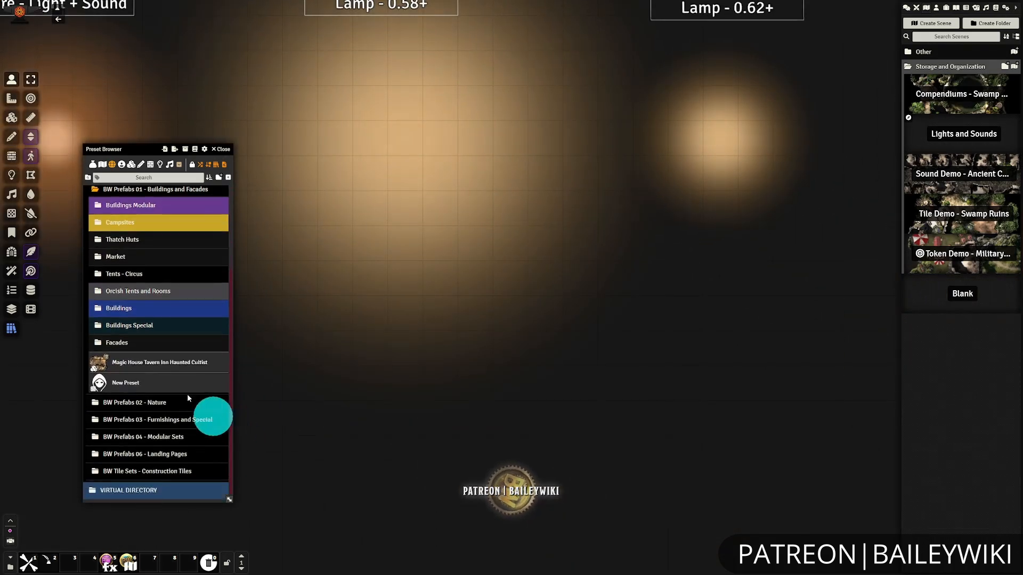
pyautogui.click(155, 362)
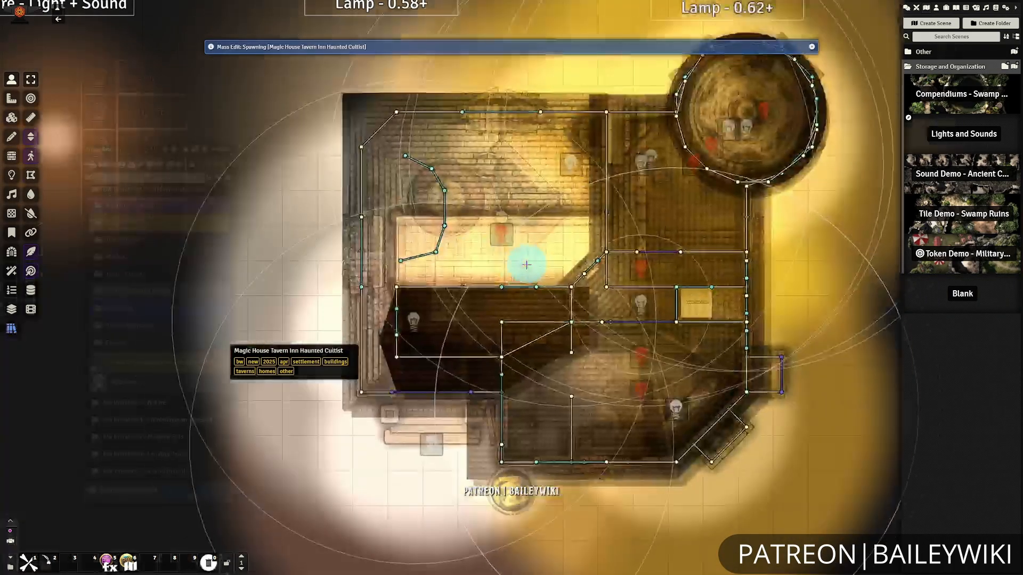
pyautogui.click(442, 289)
pyautogui.scroll(-3, 443, 263)
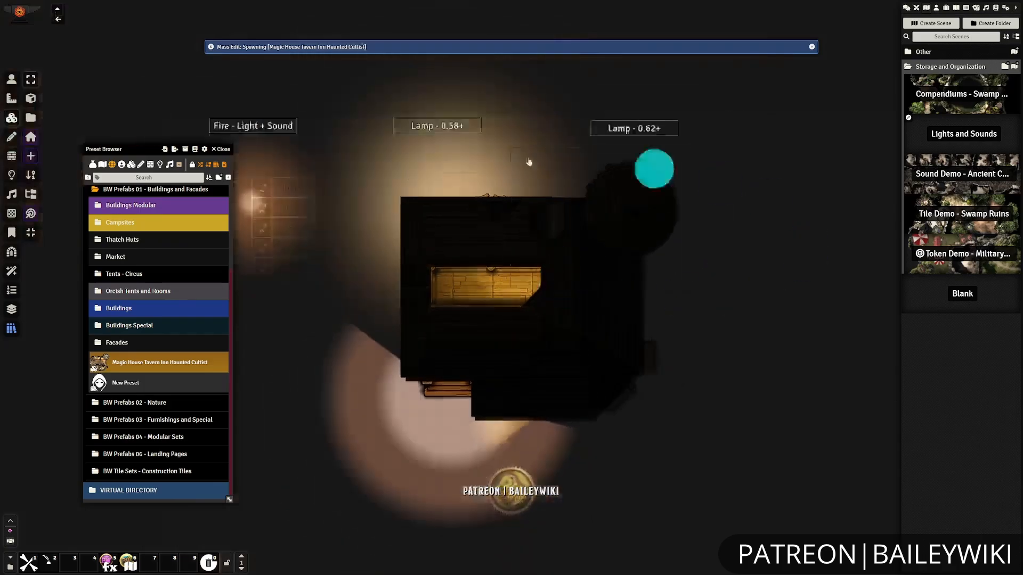
# Reposition and rotate the spawned haunted tavern building, and delete it from the scene
pyautogui.click(561, 343)
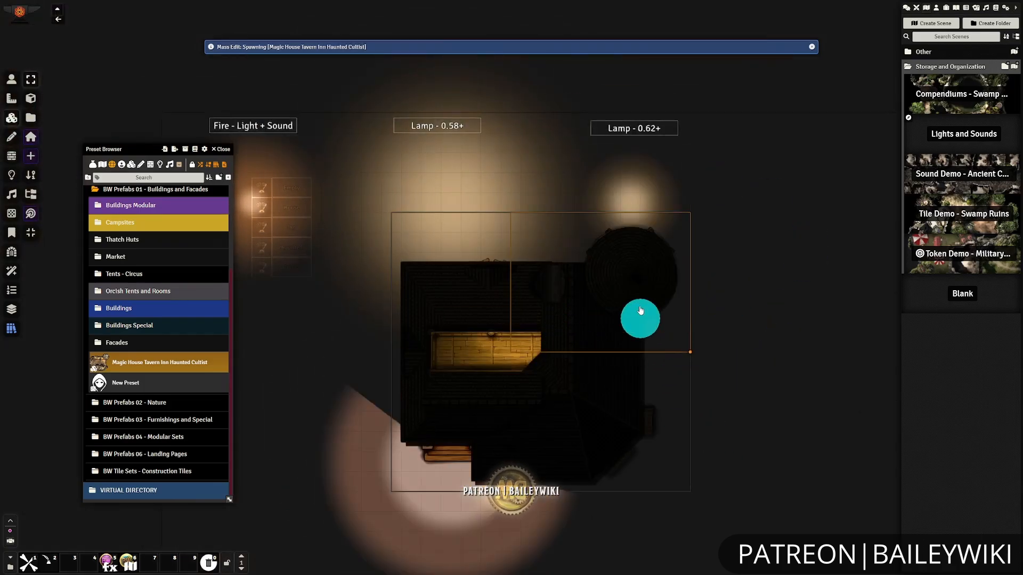
pyautogui.scroll(-2, 521, 292)
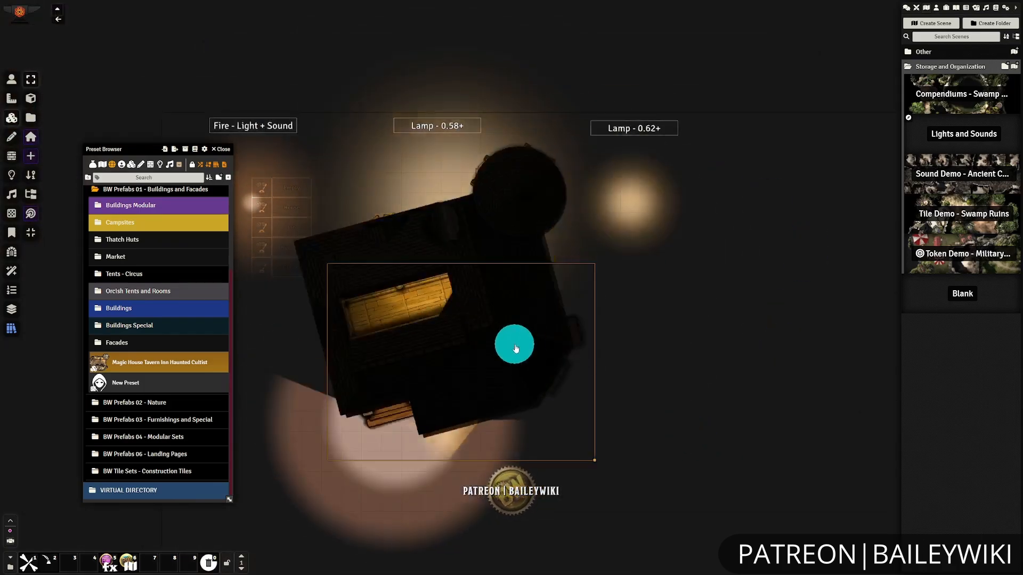
pyautogui.press('Delete')
# Collapse the Baileywiki preset folders and look into the Mapping and Terrain Spawners preset folders
pyautogui.scroll(3, 218, 361)
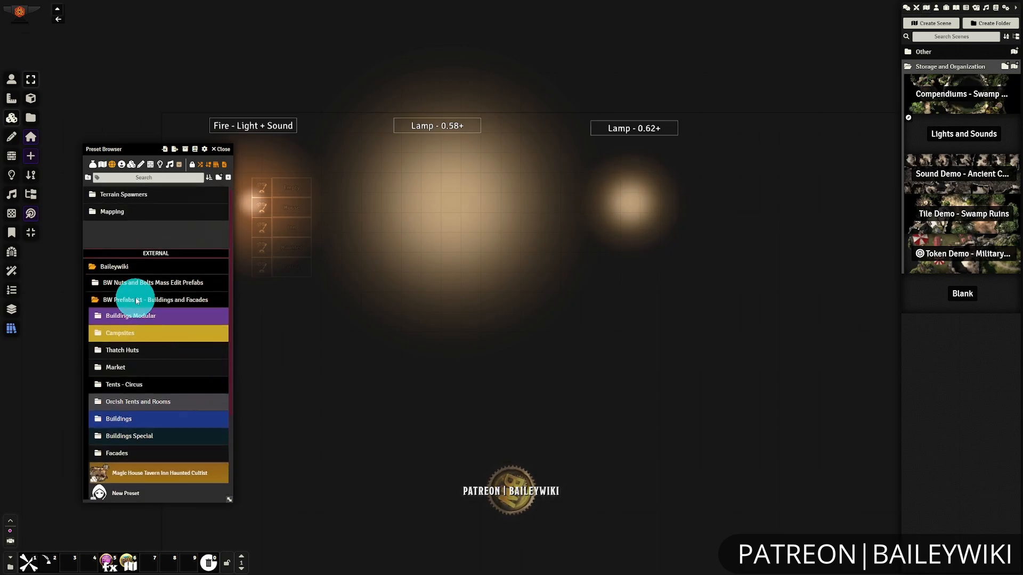
pyautogui.click(120, 300)
pyautogui.click(124, 266)
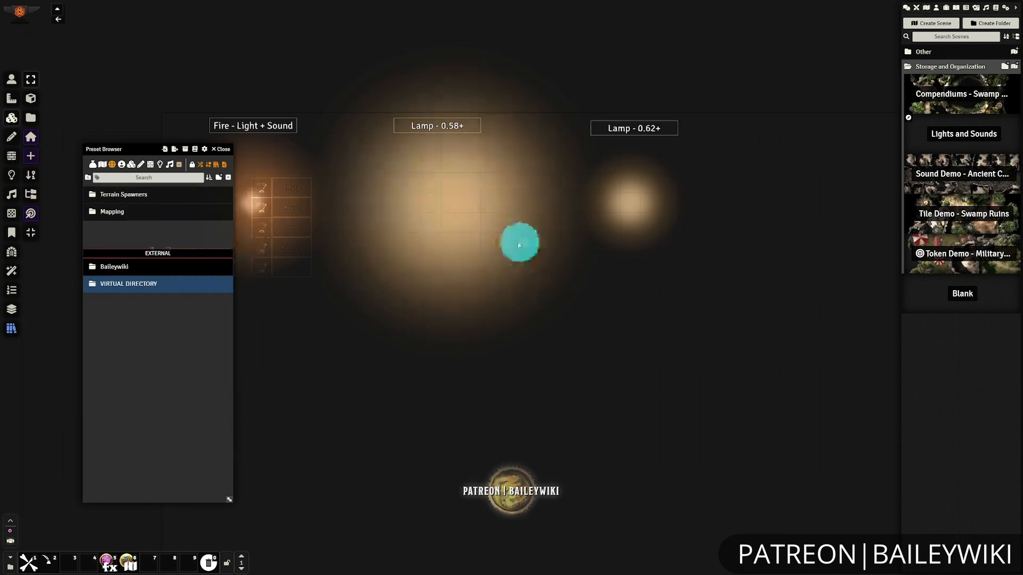
pyautogui.moveTo(519, 244); pyautogui.dragTo(589, 347)
pyautogui.scroll(4, 590, 345)
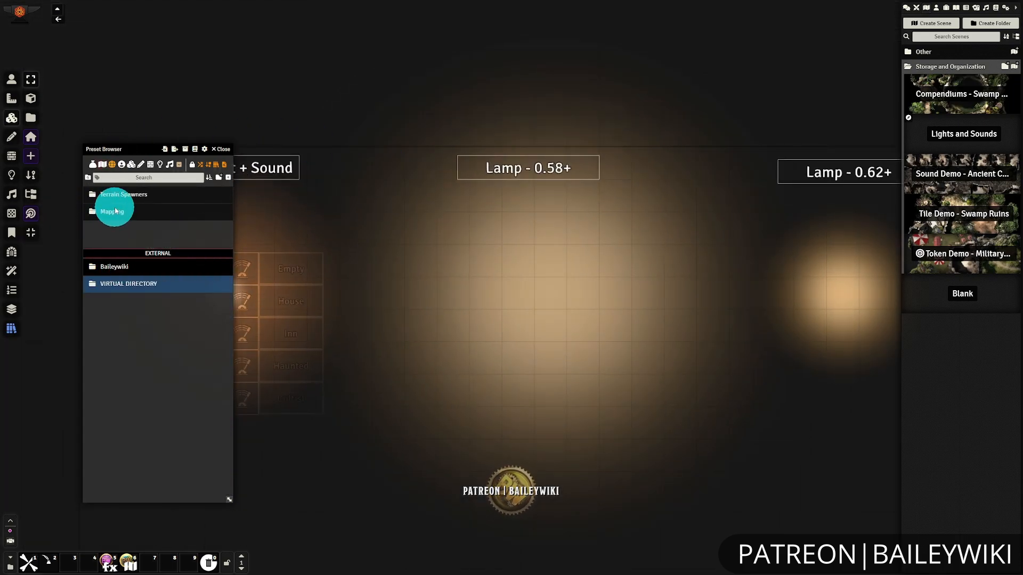
pyautogui.click(116, 211)
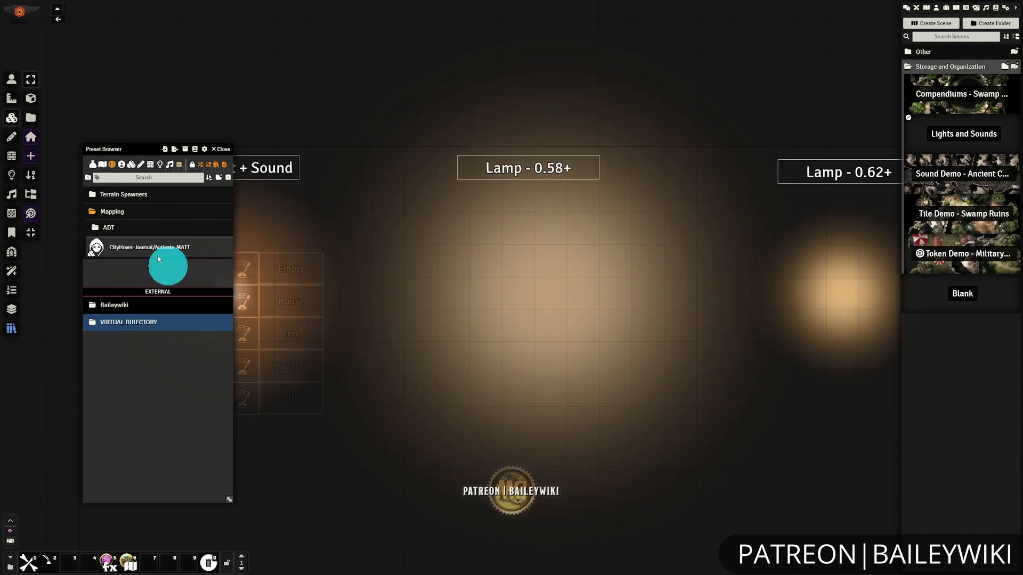
pyautogui.click(120, 211)
pyautogui.click(136, 195)
pyautogui.click(146, 196)
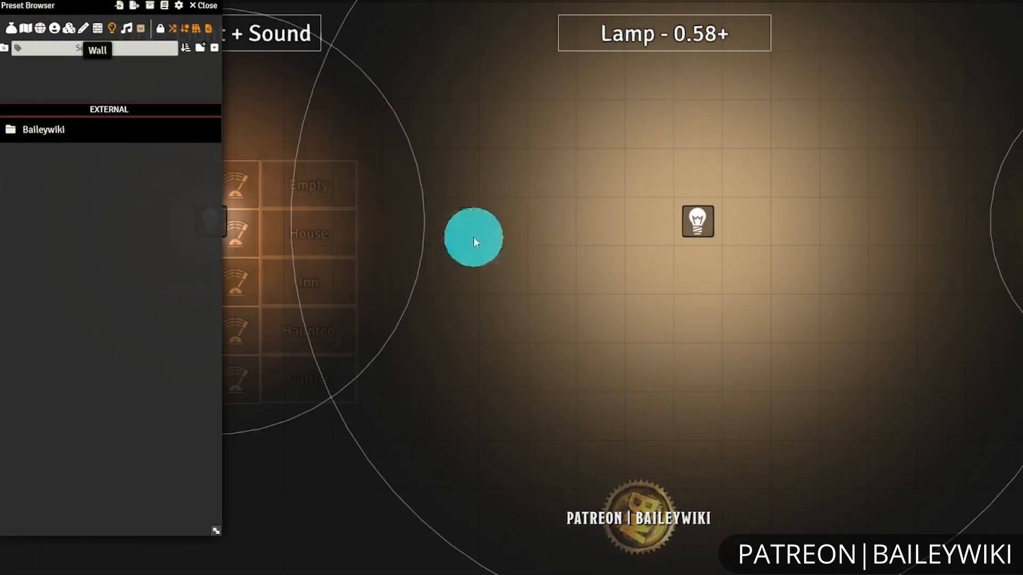
# Create a preset folder named Lamps for ambient lights and open it
pyautogui.moveTo(473, 238); pyautogui.dragTo(649, 227)
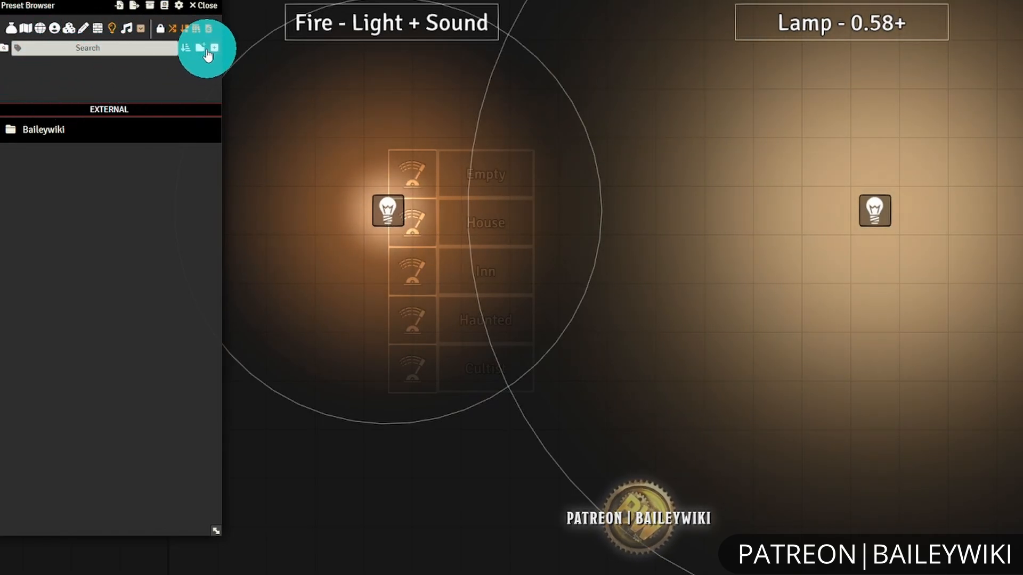
pyautogui.click(201, 49)
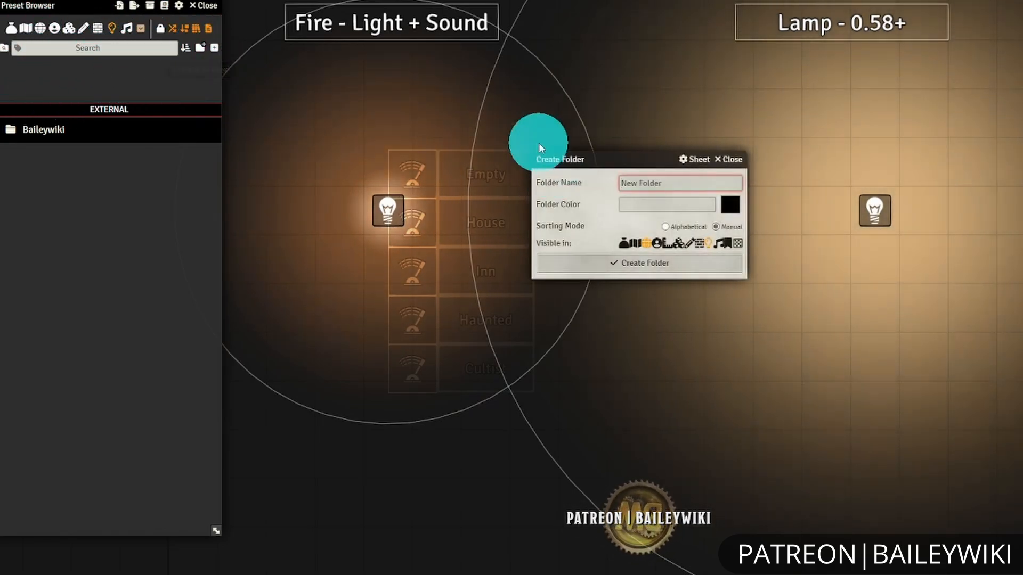
pyautogui.write('Lamps')
pyautogui.press('Return')
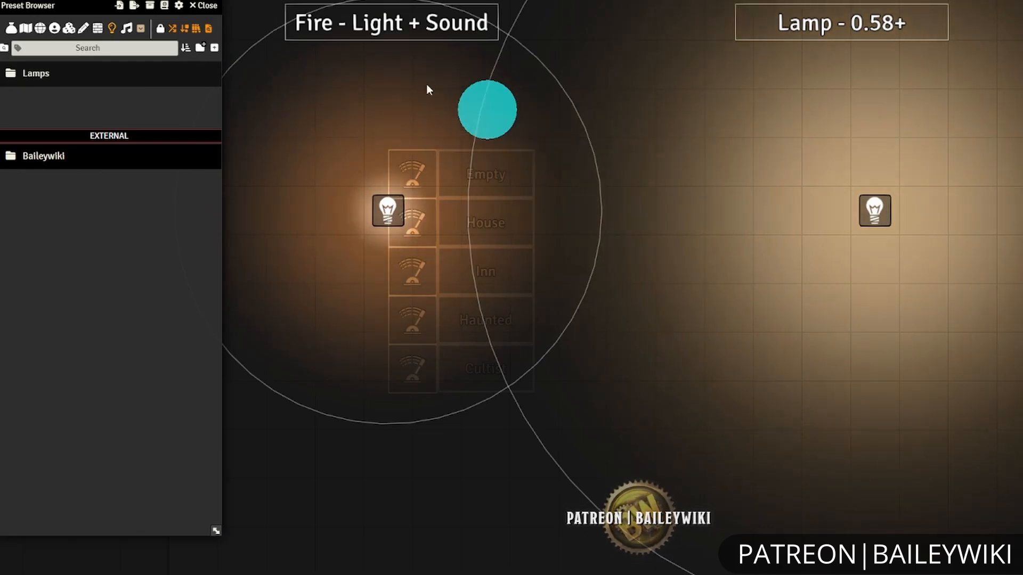
pyautogui.click(67, 72)
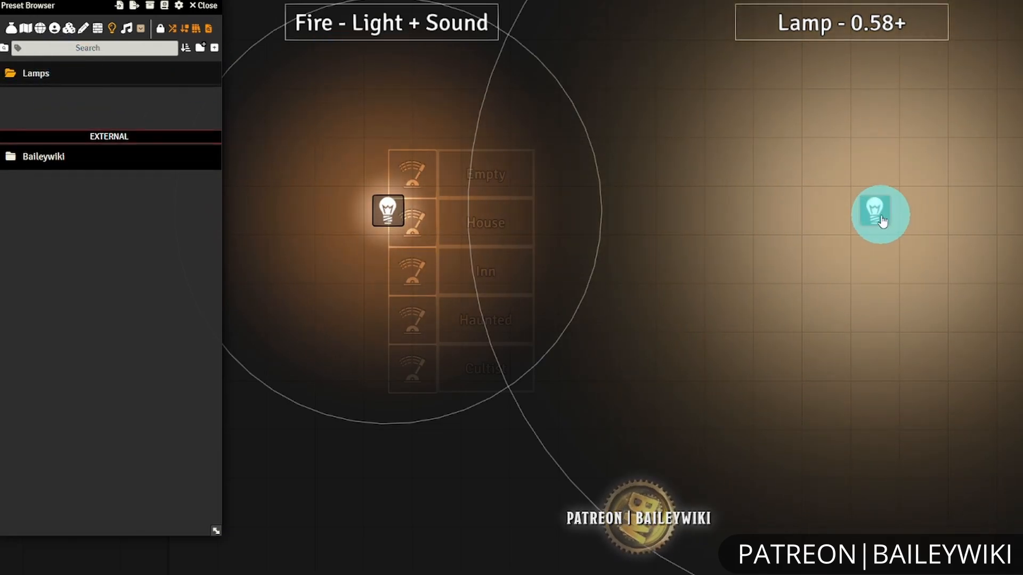
# Save the large lamp's light to the Lamps folder as a preset named "Lamp Large - 0.58+"
pyautogui.moveTo(881, 221); pyautogui.dragTo(69, 79)
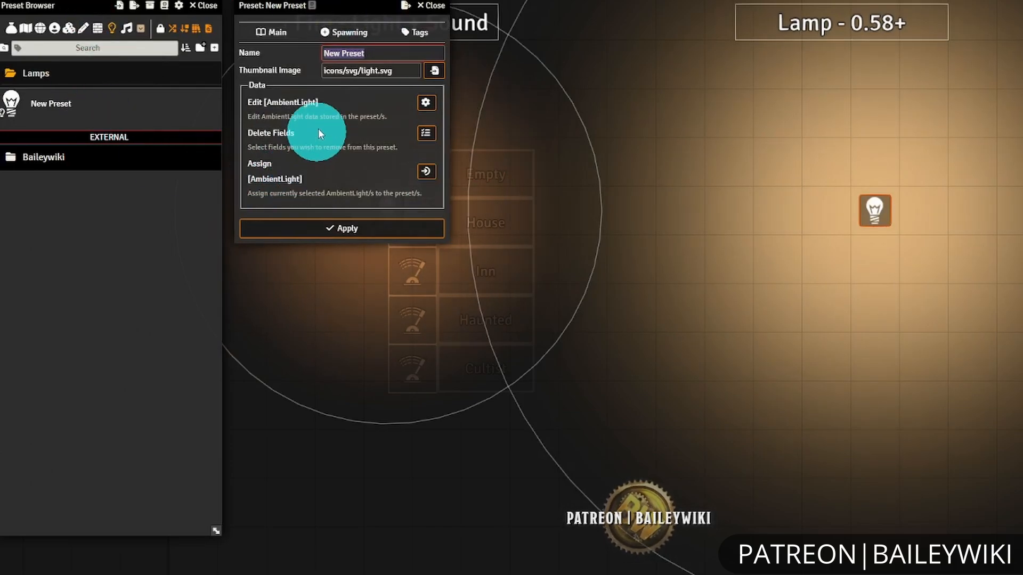
pyautogui.write('L')
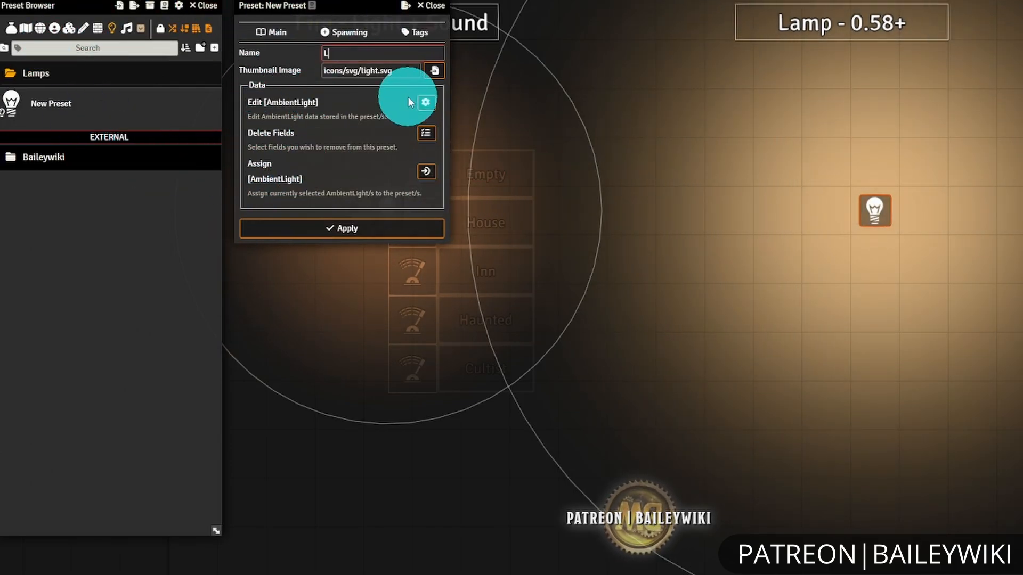
pyautogui.write('amp - 0.58+')
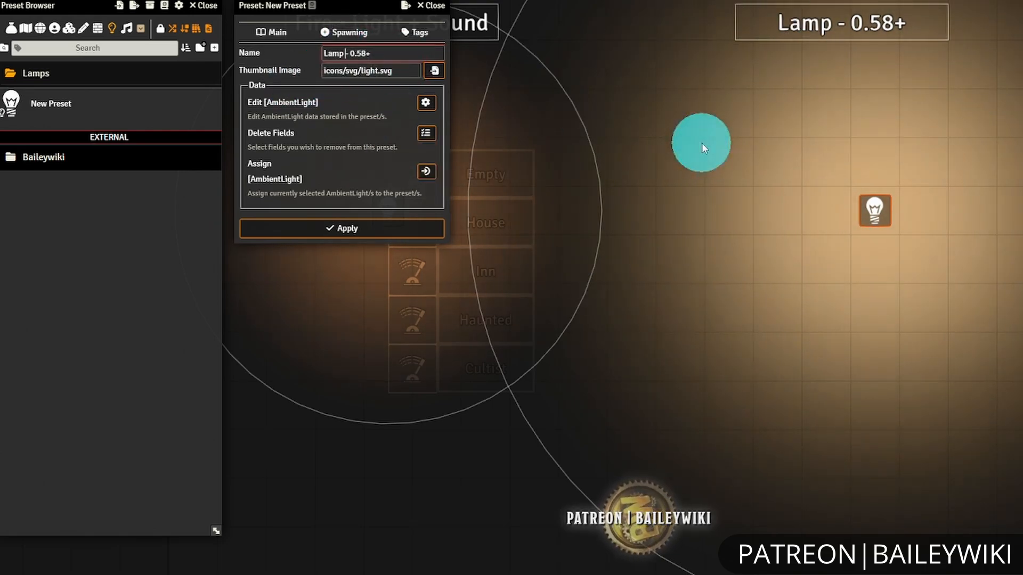
pyautogui.write('rge')
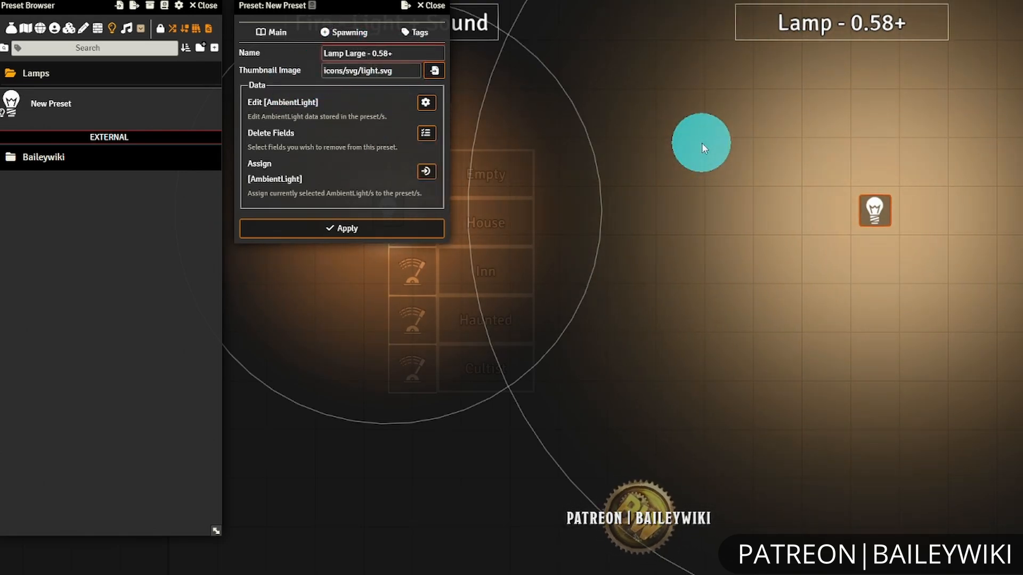
pyautogui.click(384, 229)
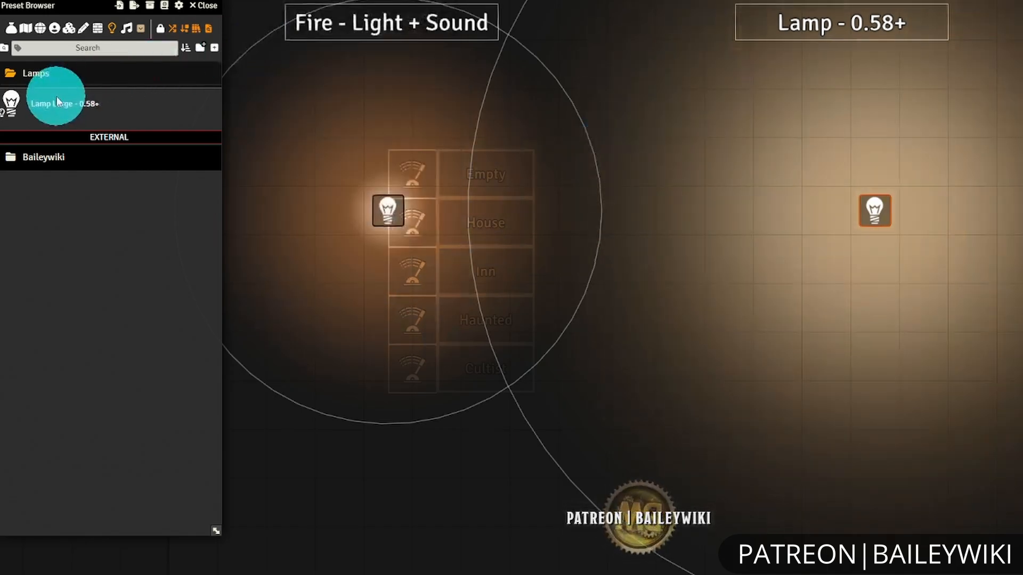
# Save the small lamp's light to the Lamps folder as a preset named "Lamp Small - 0.62+"
pyautogui.click(903, 229)
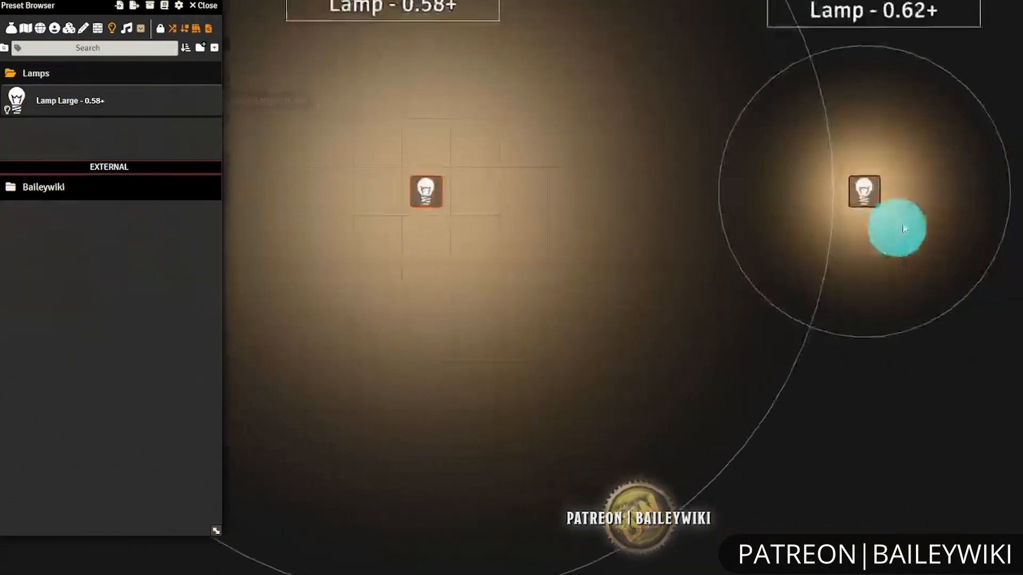
pyautogui.click(862, 198)
pyautogui.moveTo(862, 192); pyautogui.dragTo(110, 128)
pyautogui.write('Lamp Small -')
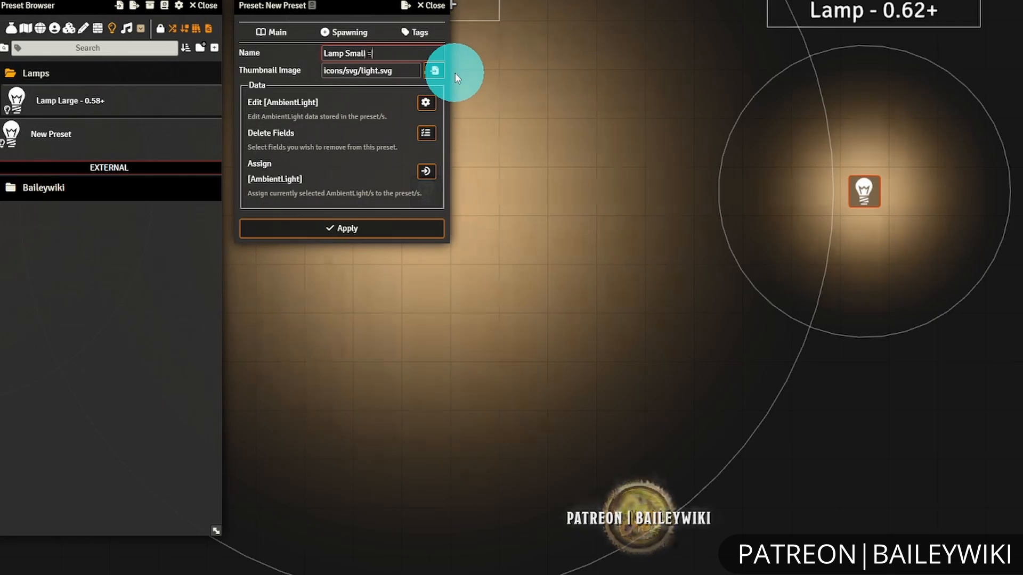
pyautogui.write(' 0.62+')
pyautogui.click(389, 228)
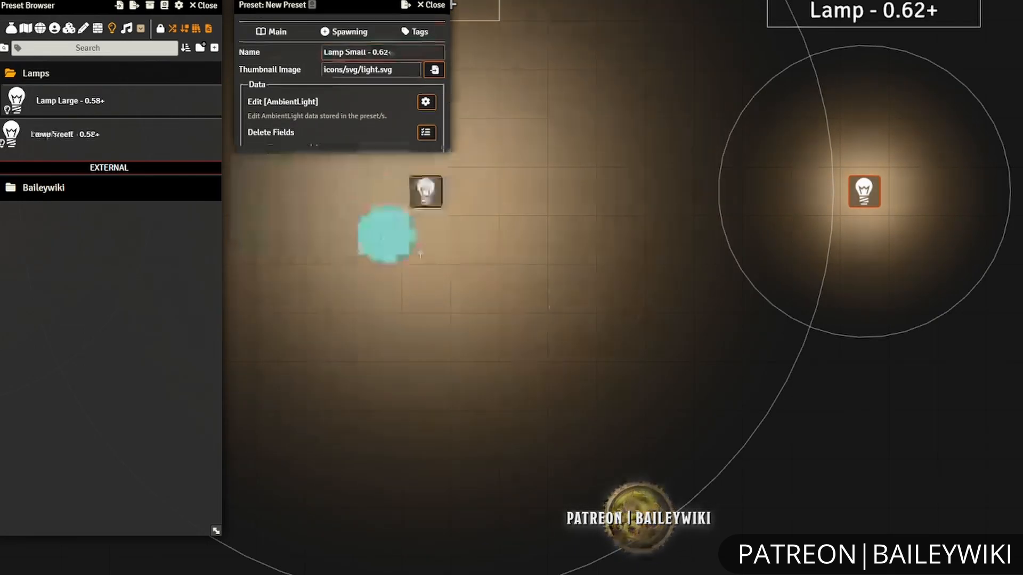
# Spawn the Lamp Large - 0.58+ preset onto the empty scene area below and beyond the small lamp
pyautogui.scroll(-10, 673, 359)
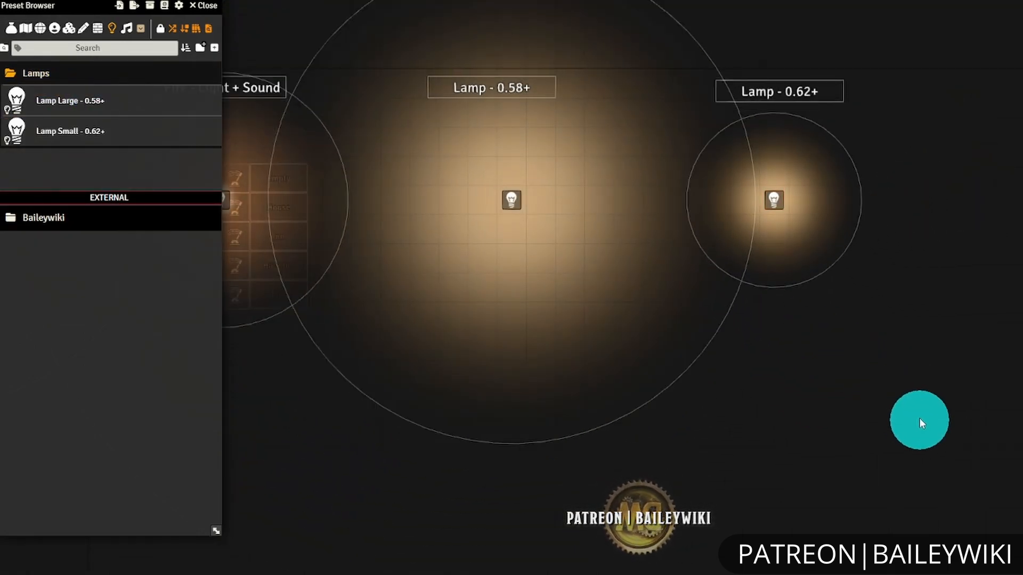
pyautogui.moveTo(919, 422); pyautogui.dragTo(853, 242)
pyautogui.moveTo(81, 100); pyautogui.dragTo(940, 282)
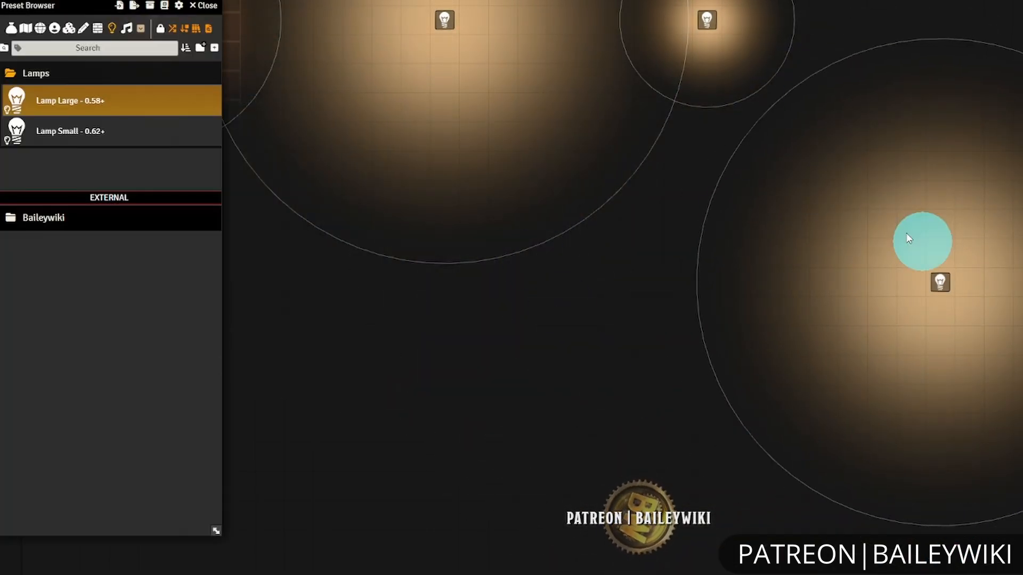
pyautogui.moveTo(906, 235); pyautogui.dragTo(578, 261)
pyautogui.click(665, 311)
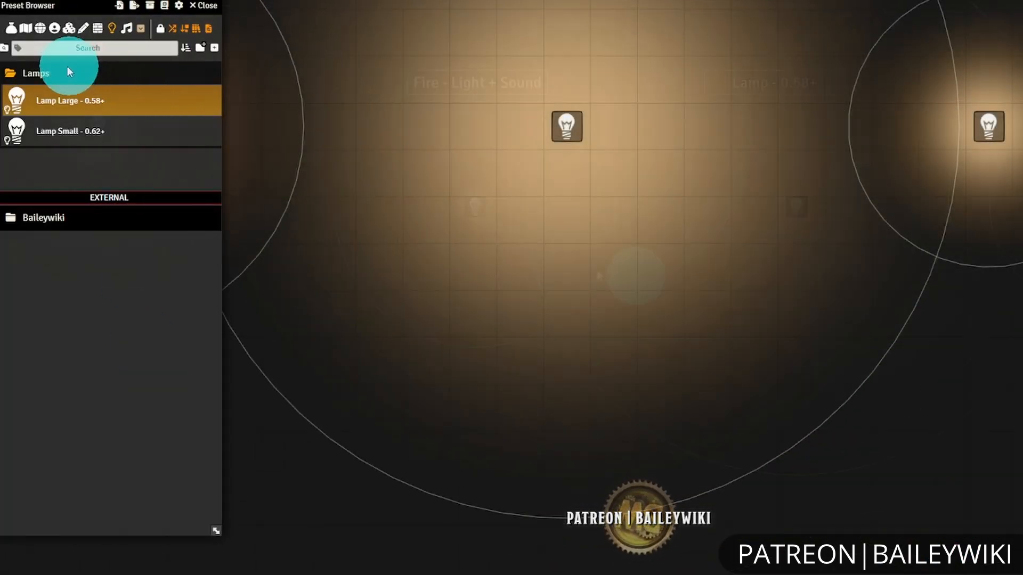
# Inspect the placeable types the Lamps folder is visible in, and close its settings without updating
pyautogui.rightClick(40, 75)
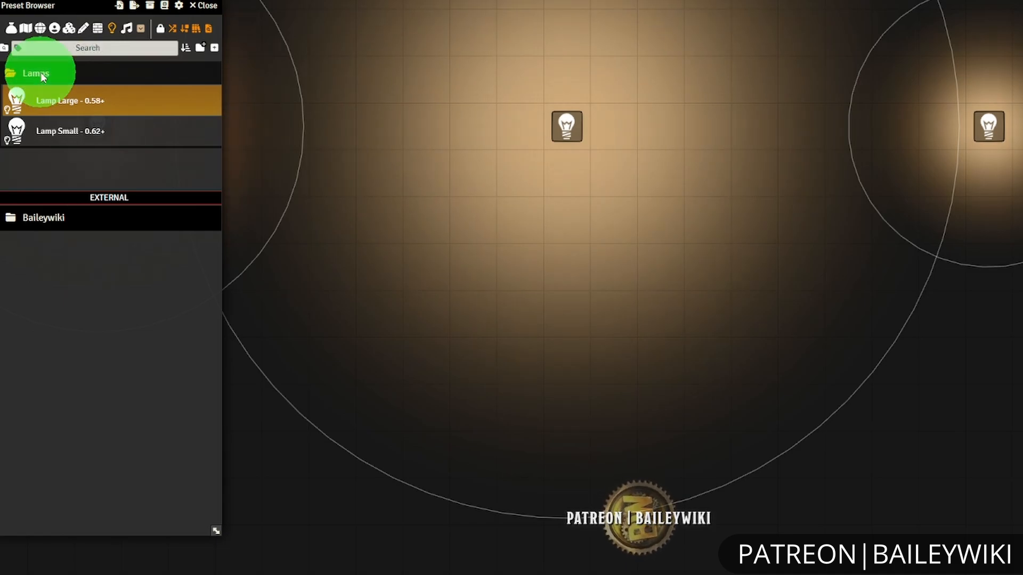
pyautogui.click(27, 92)
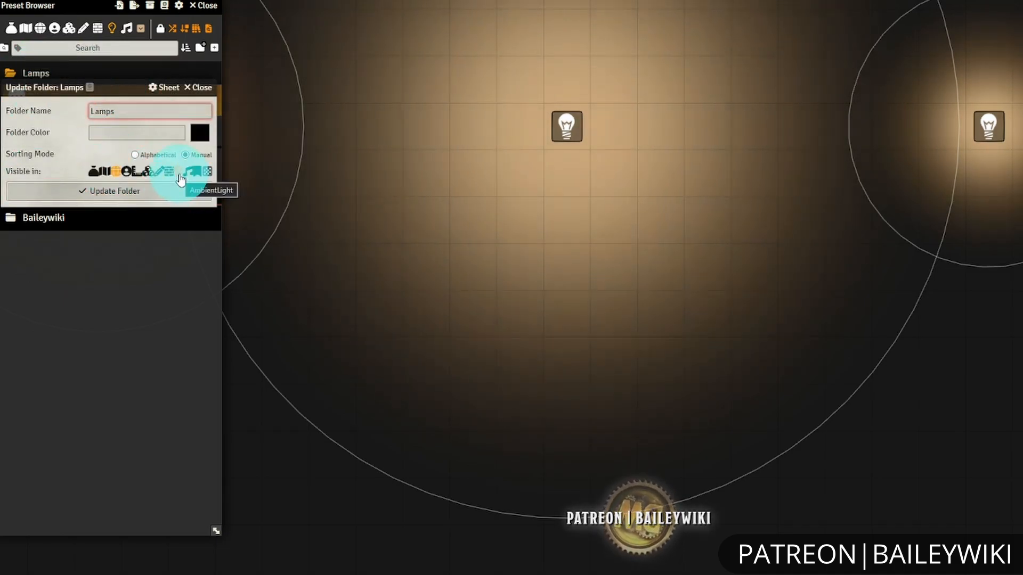
pyautogui.click(181, 178)
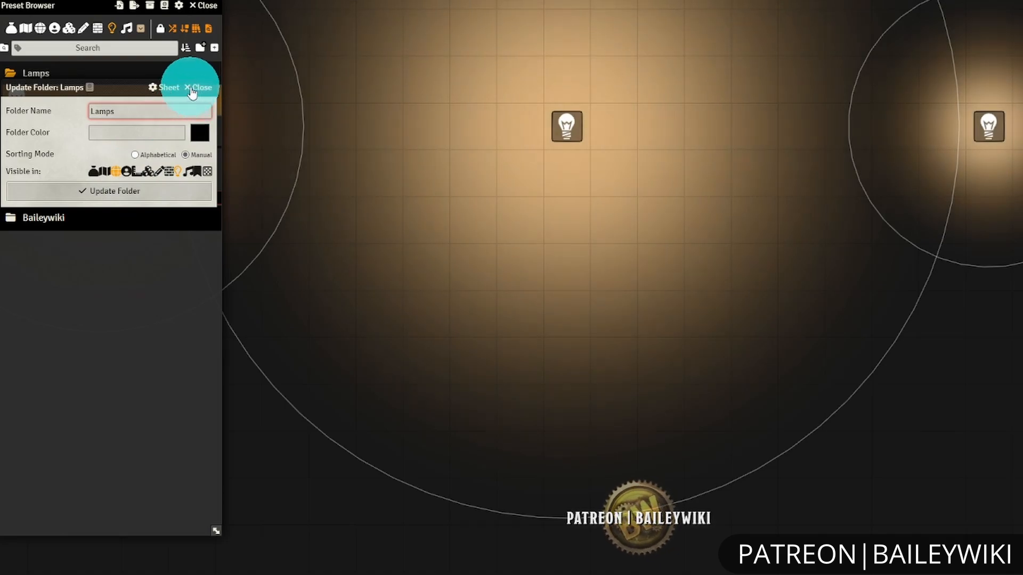
pyautogui.click(198, 88)
# Create a preset folder named Fire in the all-placeables view, make it visible for ambient lights, and open it
pyautogui.click(39, 31)
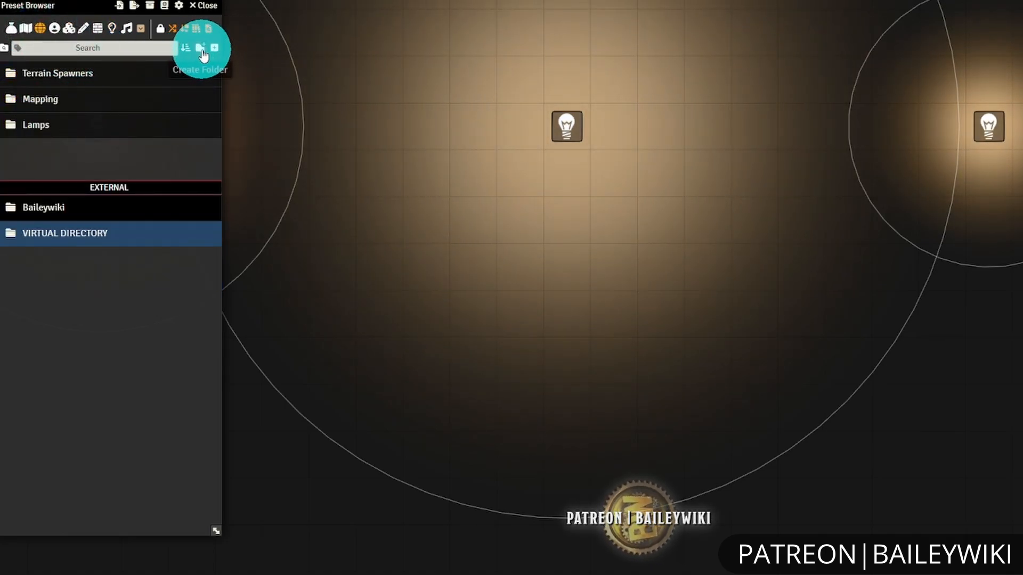
pyautogui.click(202, 50)
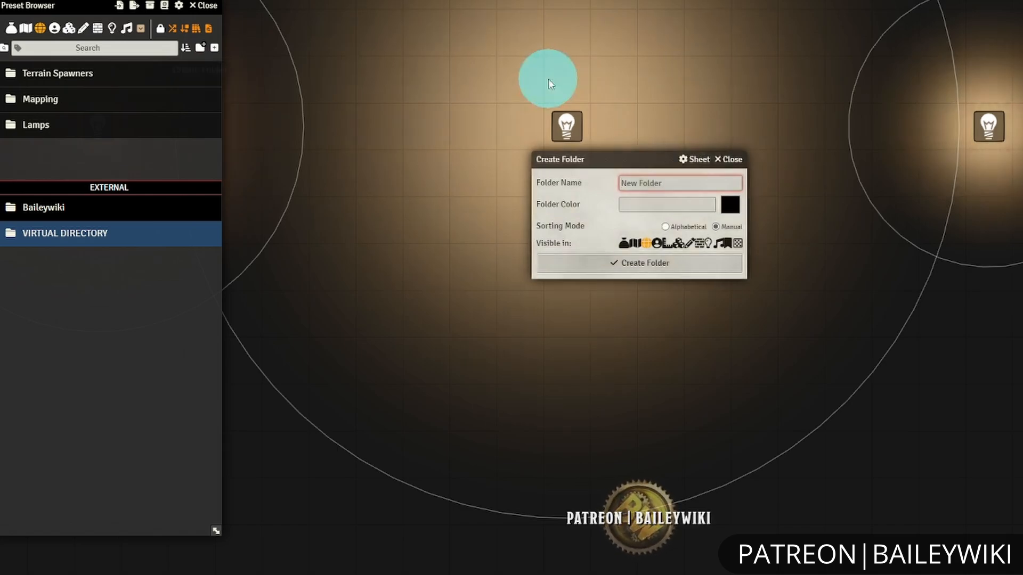
pyautogui.write('Fire')
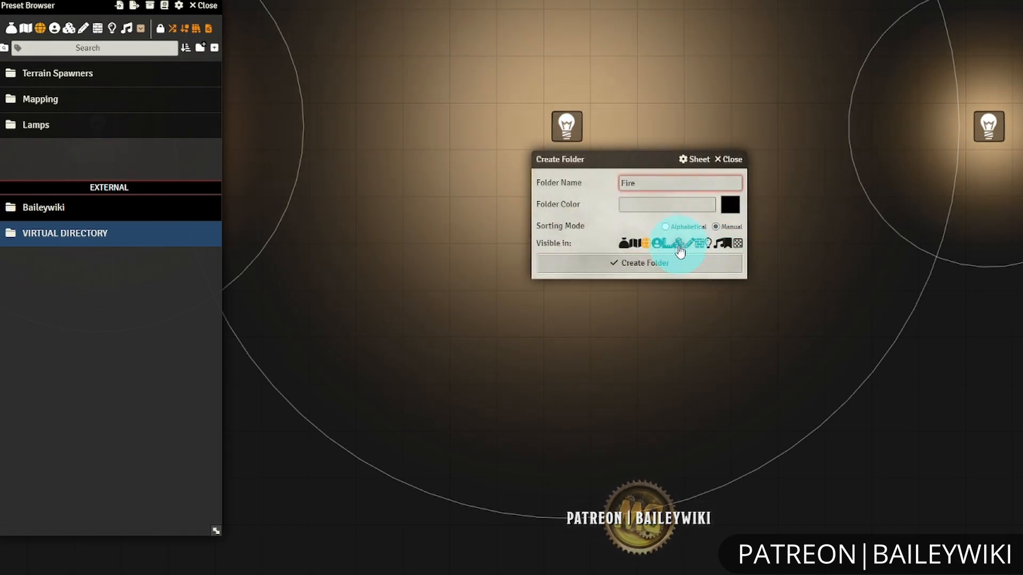
pyautogui.click(713, 246)
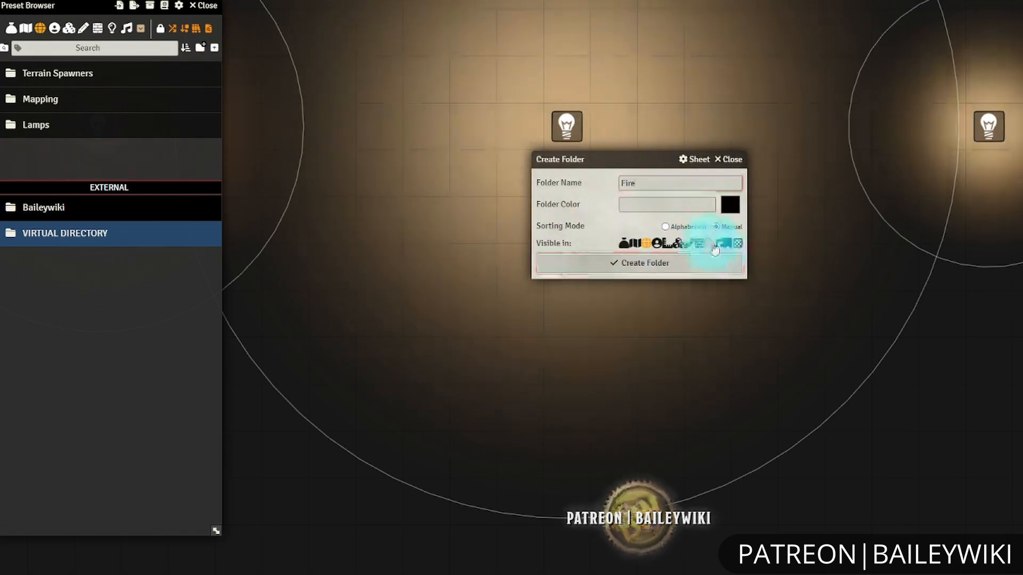
pyautogui.click(692, 273)
pyautogui.click(84, 153)
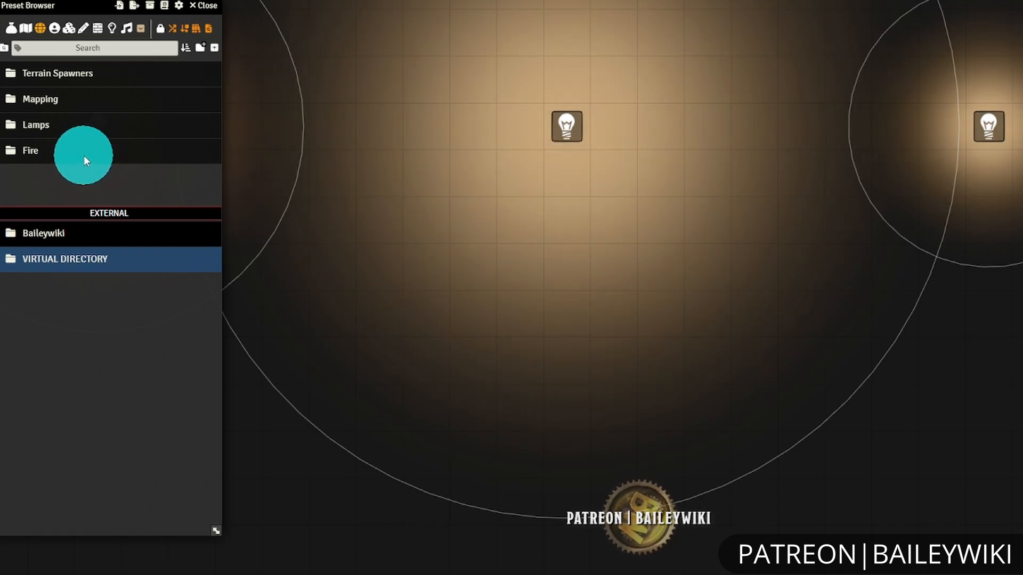
# Save the fire light to the Fire folder as a preset named "campfire", without attaching its linked placeable
pyautogui.moveTo(549, 202); pyautogui.dragTo(595, 201)
pyautogui.scroll(3, 607, 130)
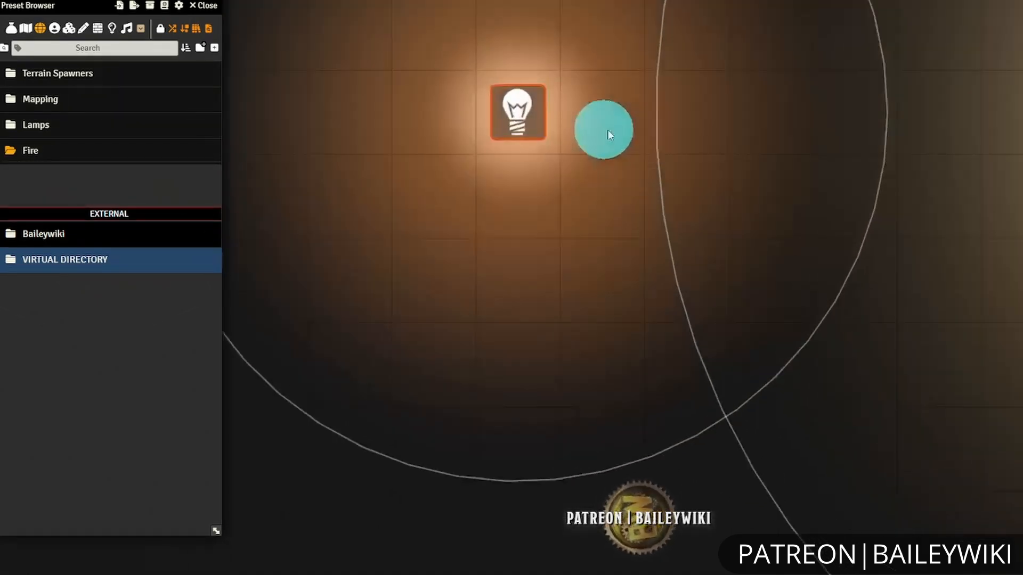
pyautogui.moveTo(425, 187); pyautogui.dragTo(176, 197)
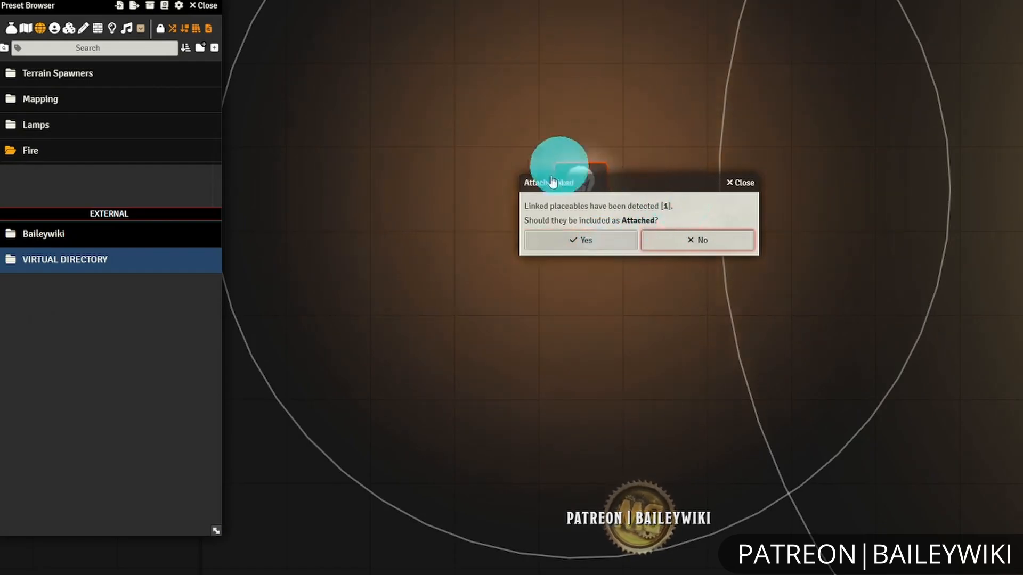
pyautogui.moveTo(694, 183); pyautogui.dragTo(914, 188)
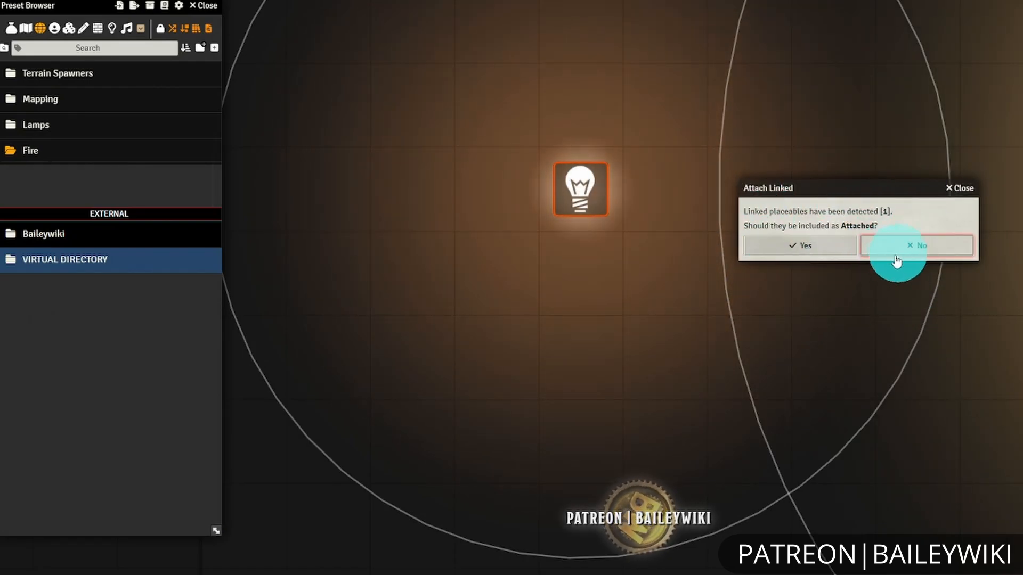
pyautogui.click(934, 251)
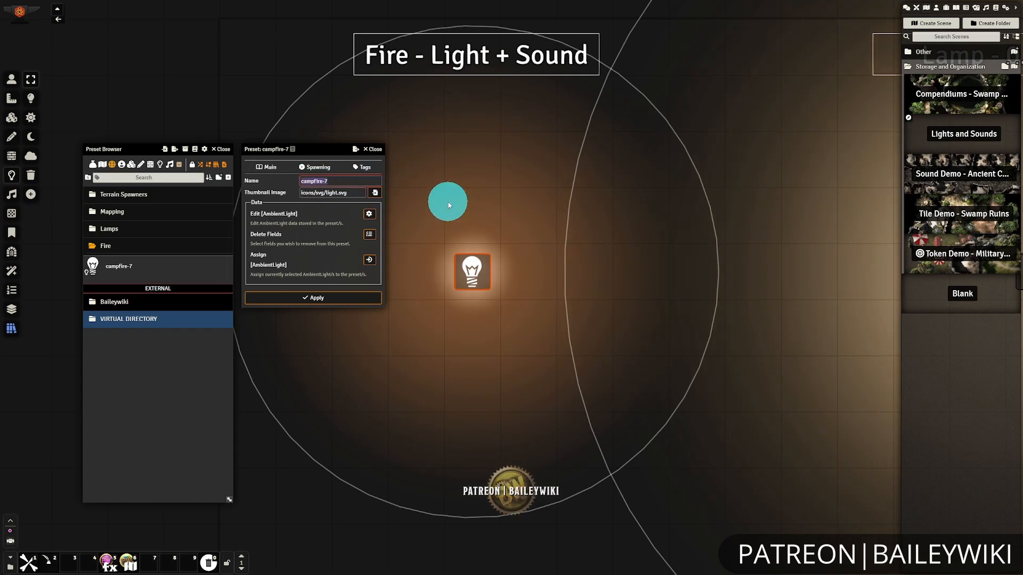
pyautogui.write('campfire')
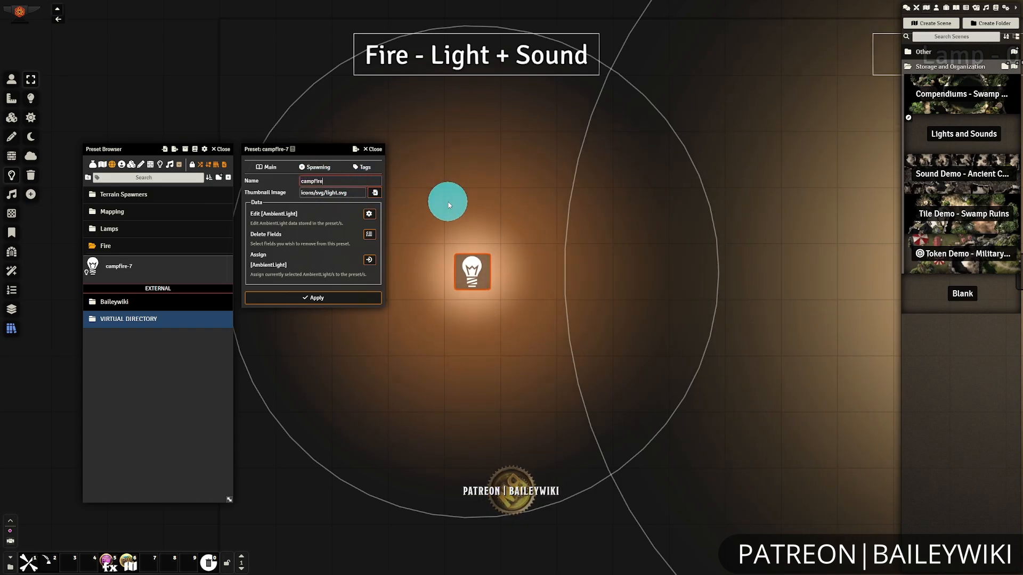
pyautogui.click(318, 297)
# Save the fire's ambient sound to the Fire folder as a separate preset named "campfire", without attaching its linked light
pyautogui.click(11, 194)
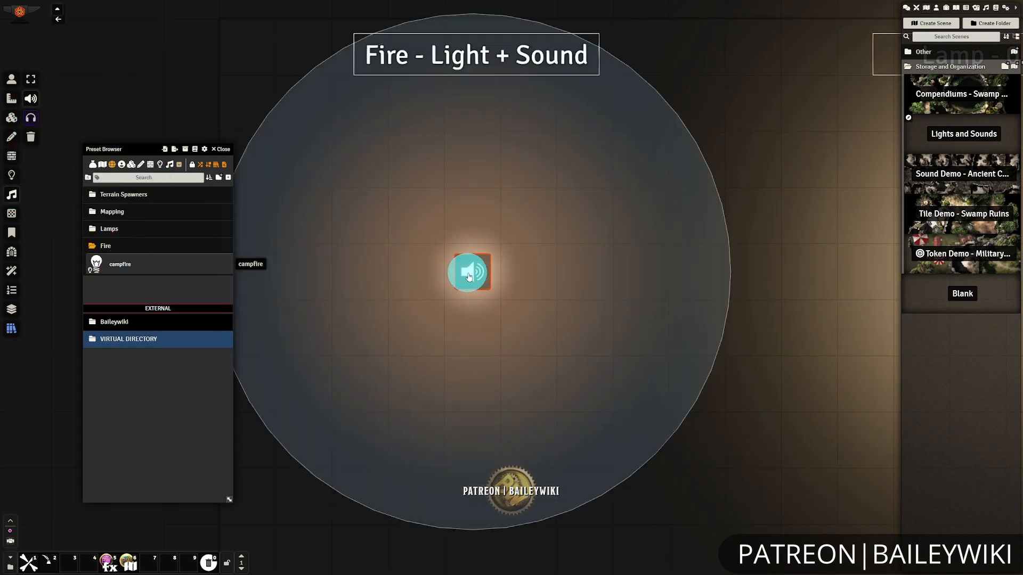
pyautogui.click(154, 262)
pyautogui.moveTo(154, 263); pyautogui.dragTo(144, 251)
pyautogui.click(557, 314)
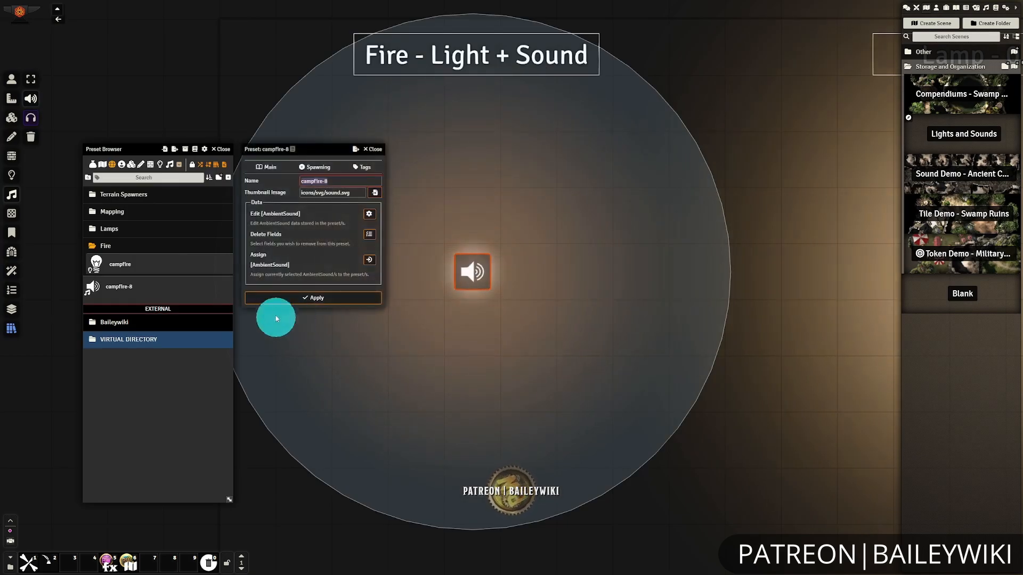
pyautogui.click(313, 298)
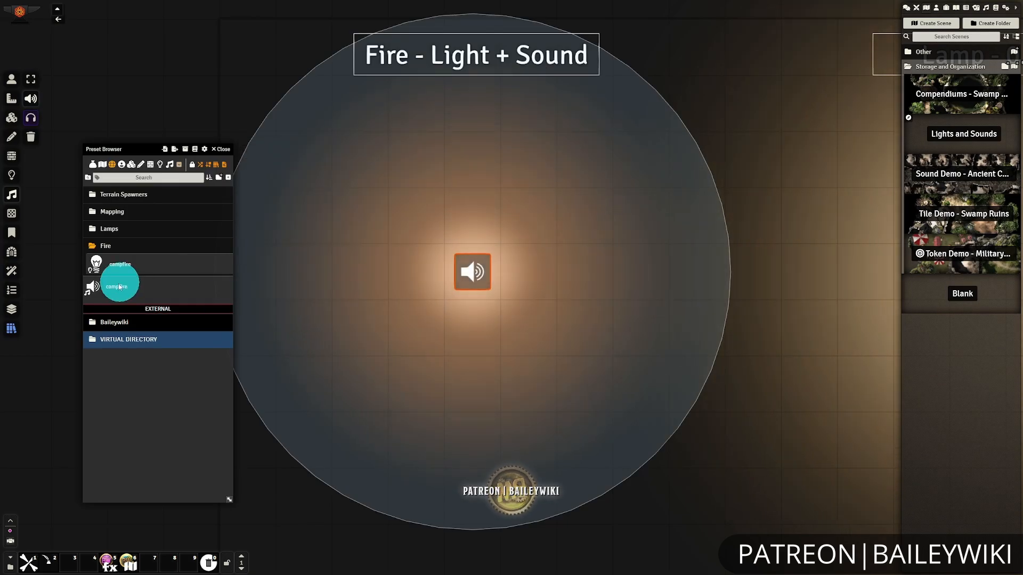
pyautogui.click(155, 265)
pyautogui.scroll(-2, 632, 331)
pyautogui.click(638, 353)
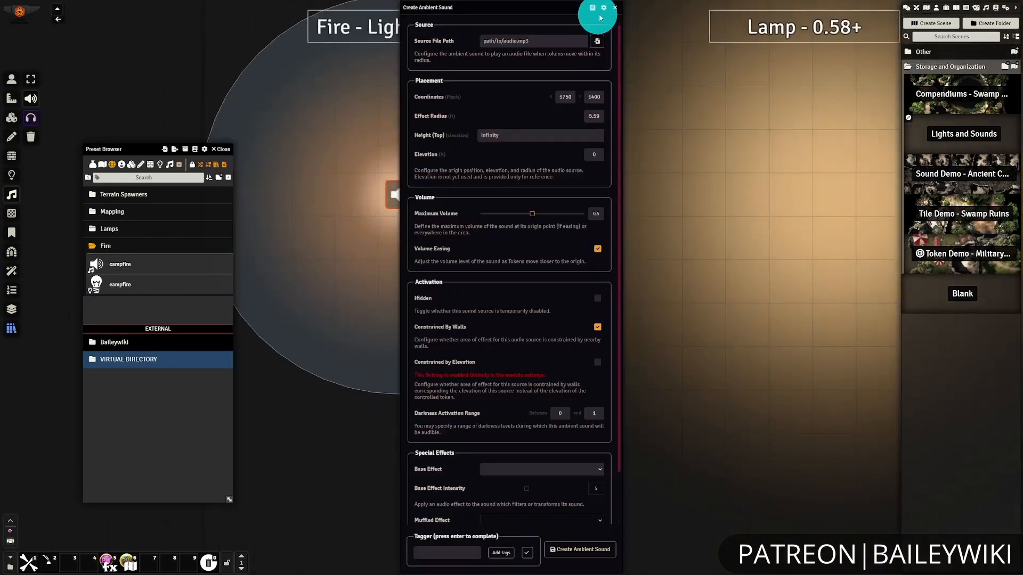
pyautogui.click(615, 7)
pyautogui.scroll(-5, 535, 278)
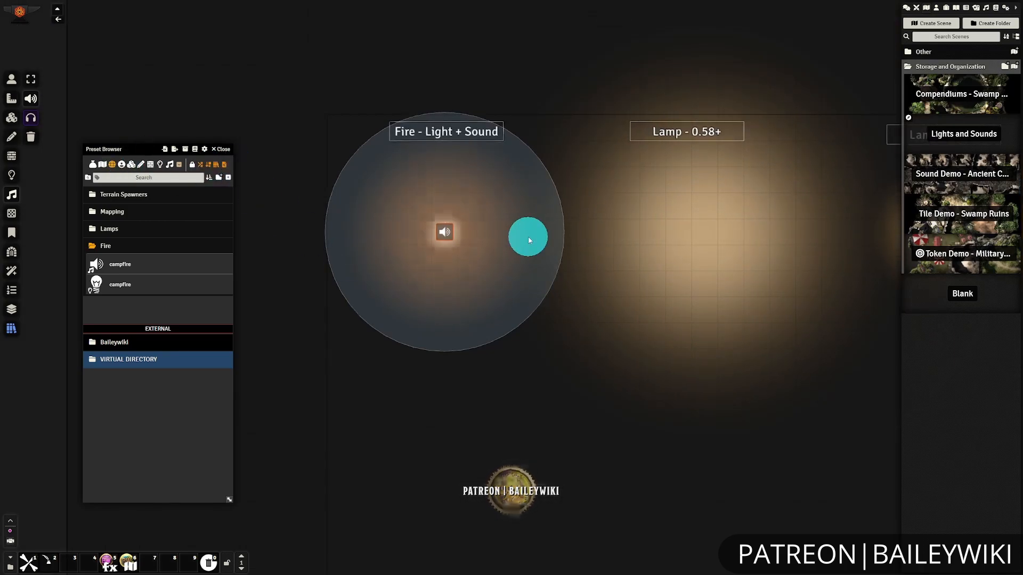
pyautogui.moveTo(654, 295); pyautogui.dragTo(620, 296)
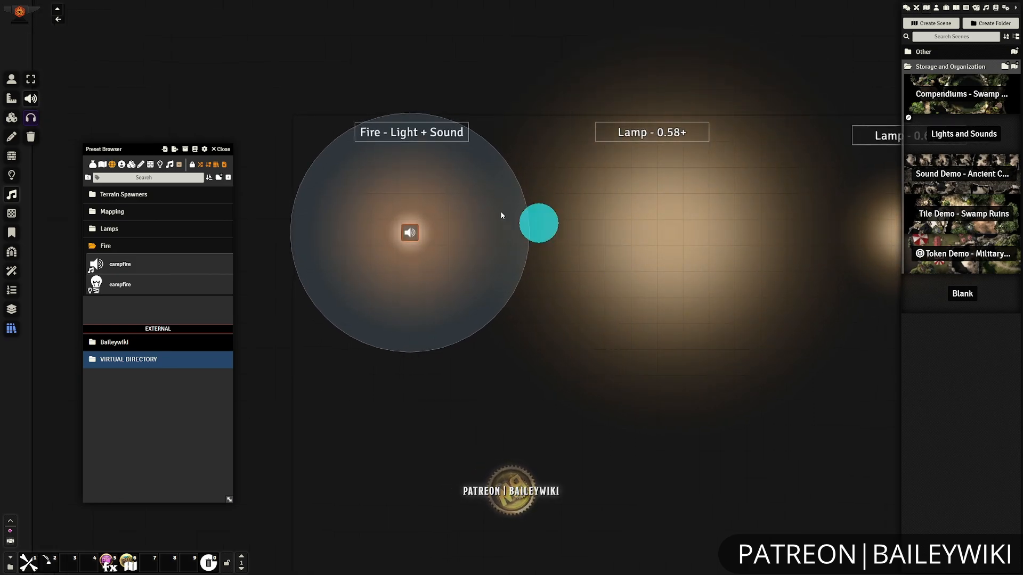
pyautogui.moveTo(746, 255); pyautogui.dragTo(658, 262)
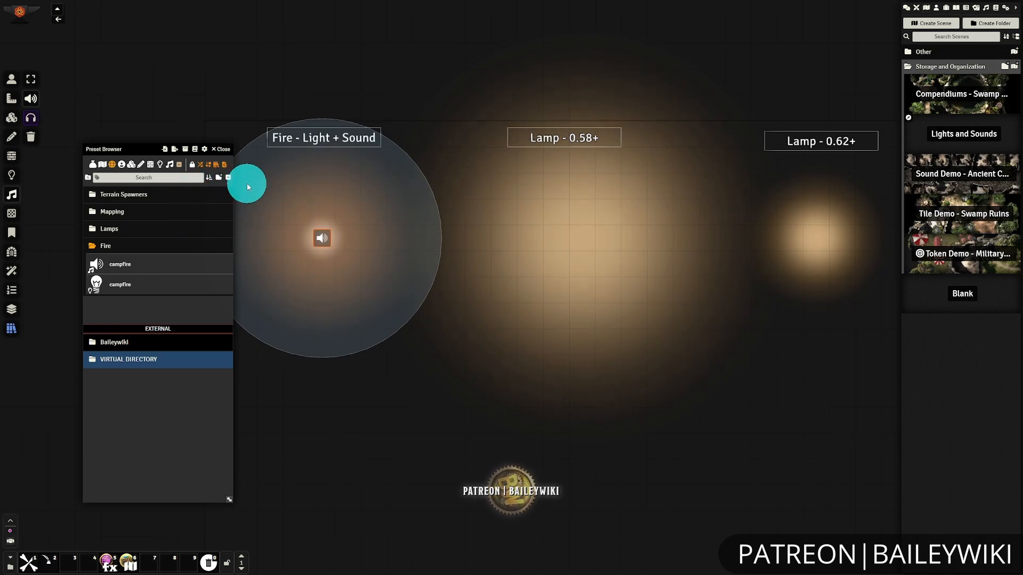
# Inspect the basic, advanced and animation settings of the 0.58+ lamp light, and close its configuration without updating
pyautogui.click(129, 245)
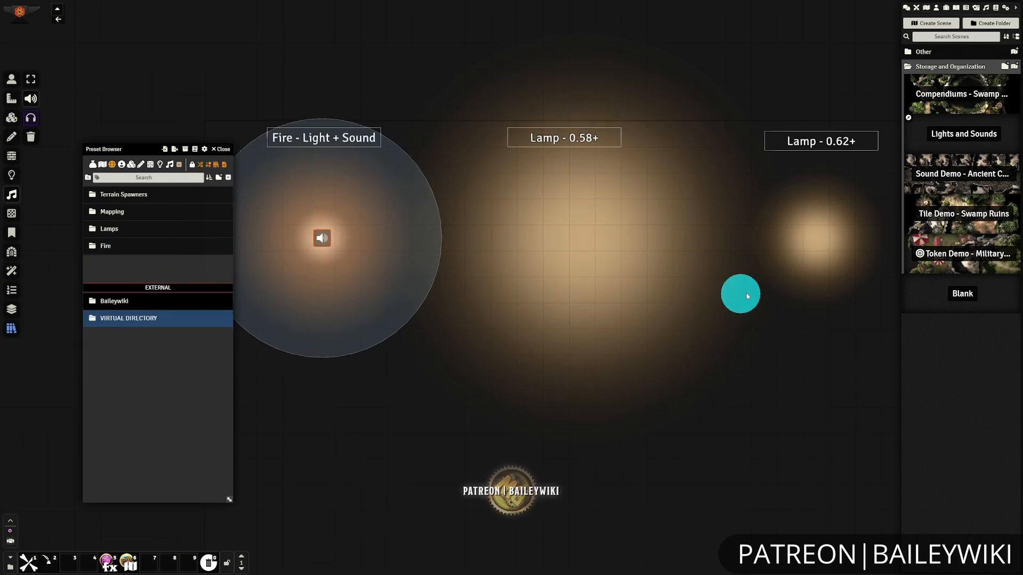
pyautogui.moveTo(740, 292); pyautogui.dragTo(701, 304)
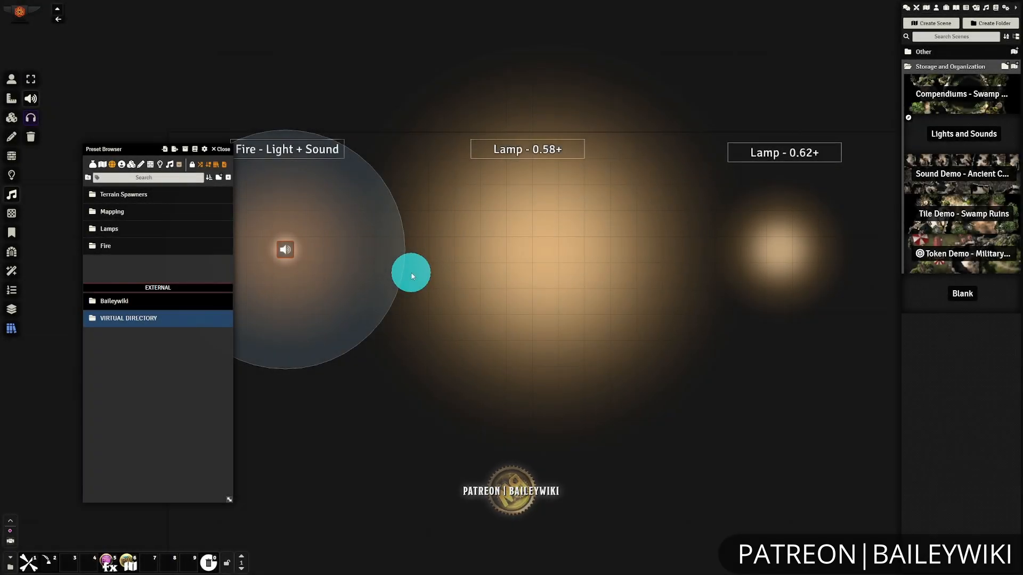
pyautogui.click(12, 175)
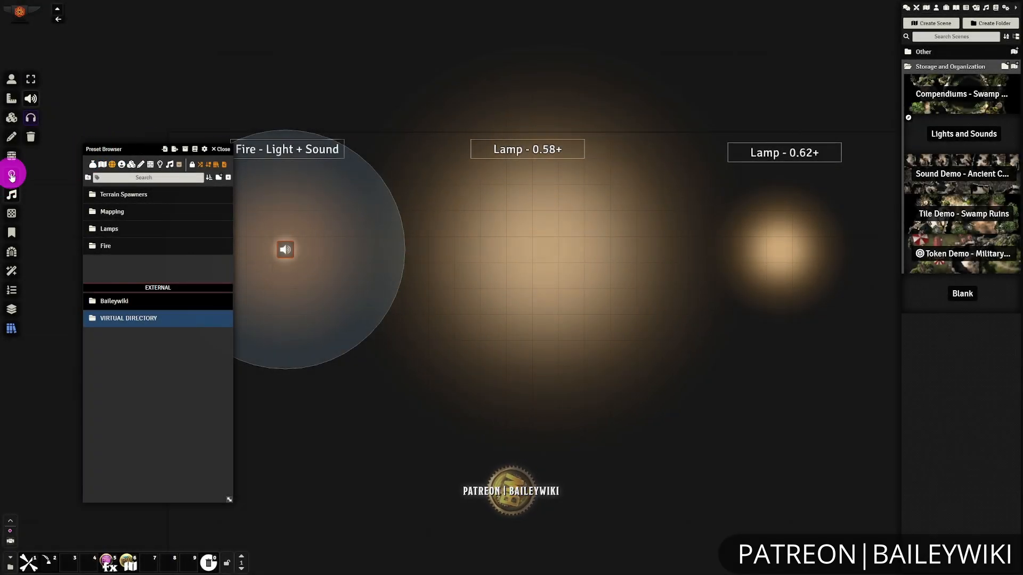
pyautogui.scroll(5, 560, 274)
pyautogui.doubleClick(573, 237)
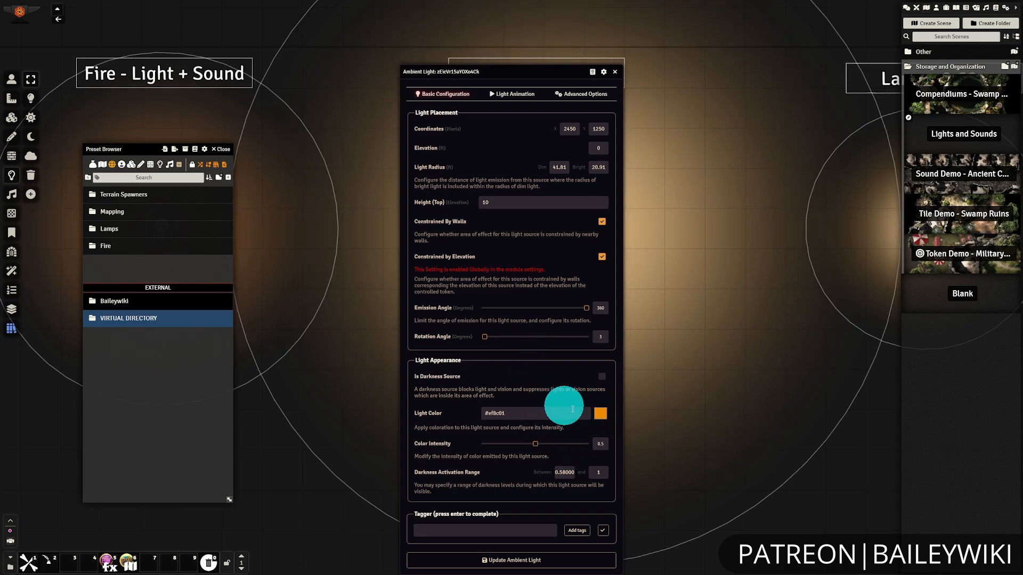
pyautogui.click(600, 414)
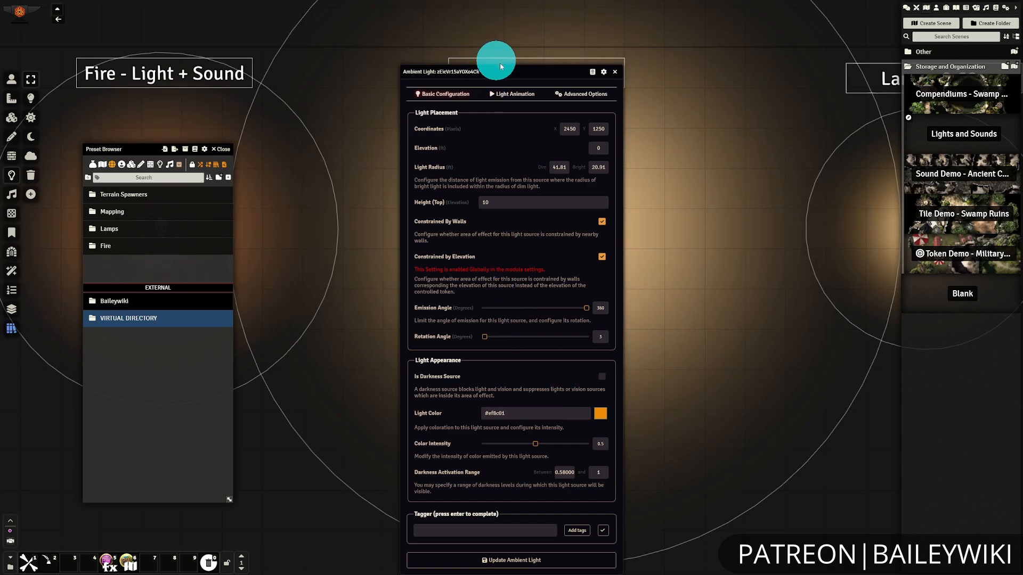
pyautogui.click(578, 94)
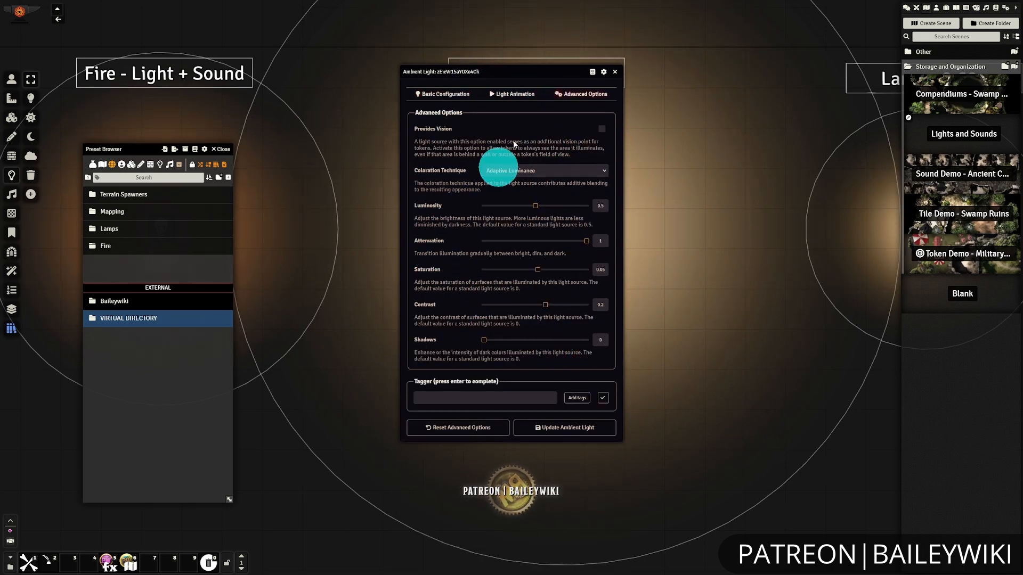
pyautogui.click(513, 94)
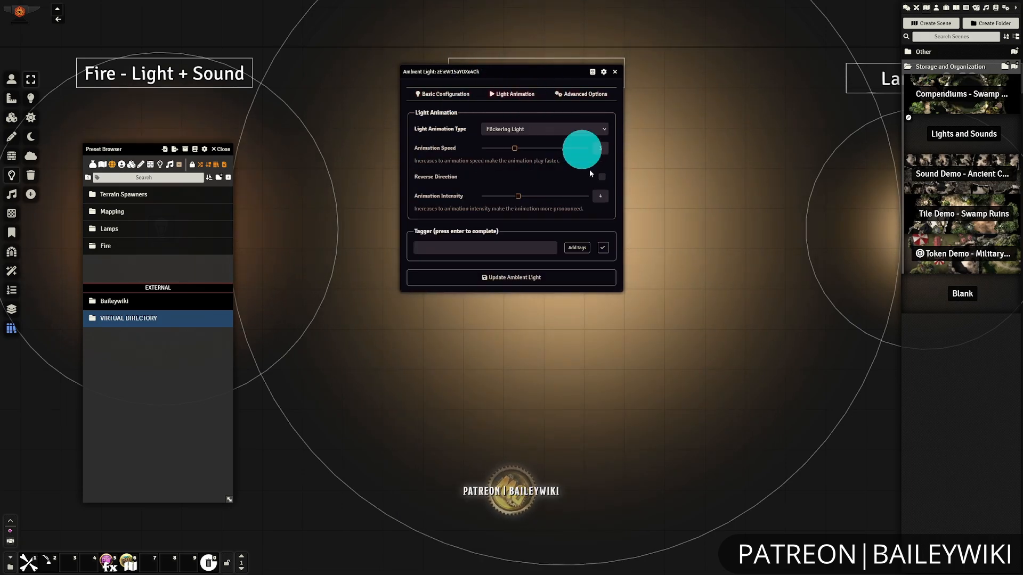
pyautogui.click(442, 95)
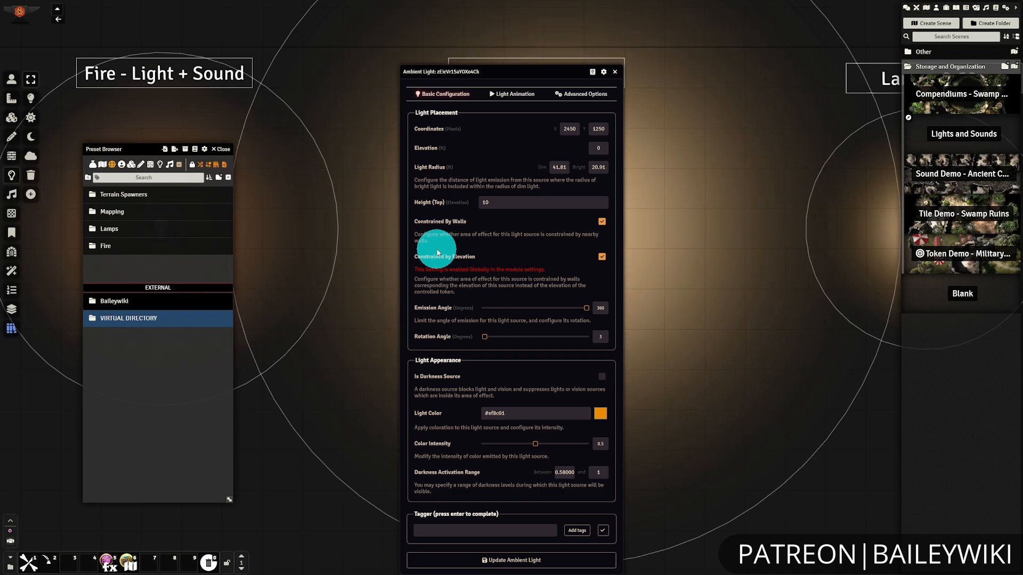
pyautogui.click(618, 72)
# Reopen the Preset Browser for ambient lights, view the presets in the Lamps and Fire folders, and close the browser
pyautogui.click(220, 149)
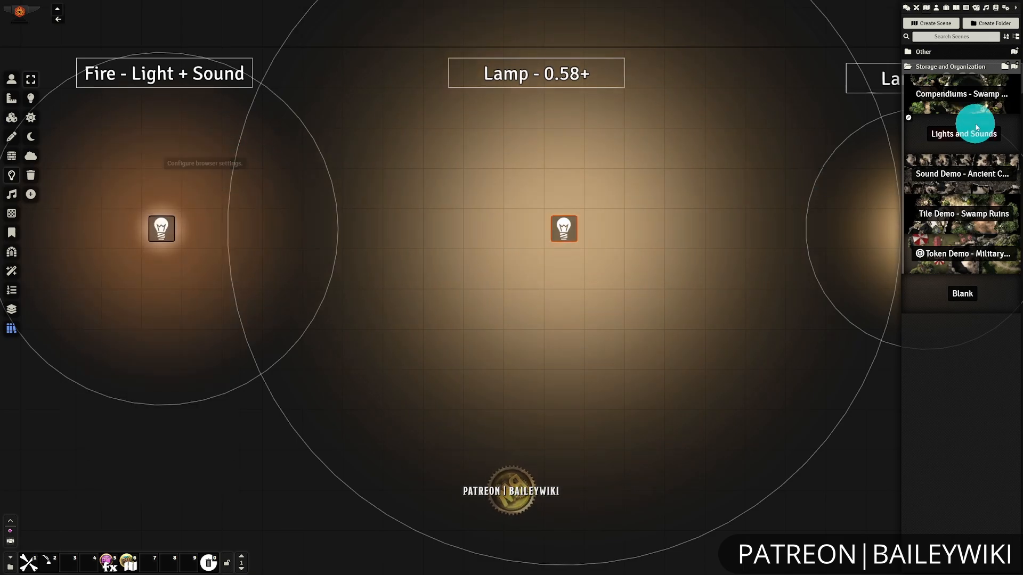
pyautogui.scroll(-10, 713, 117)
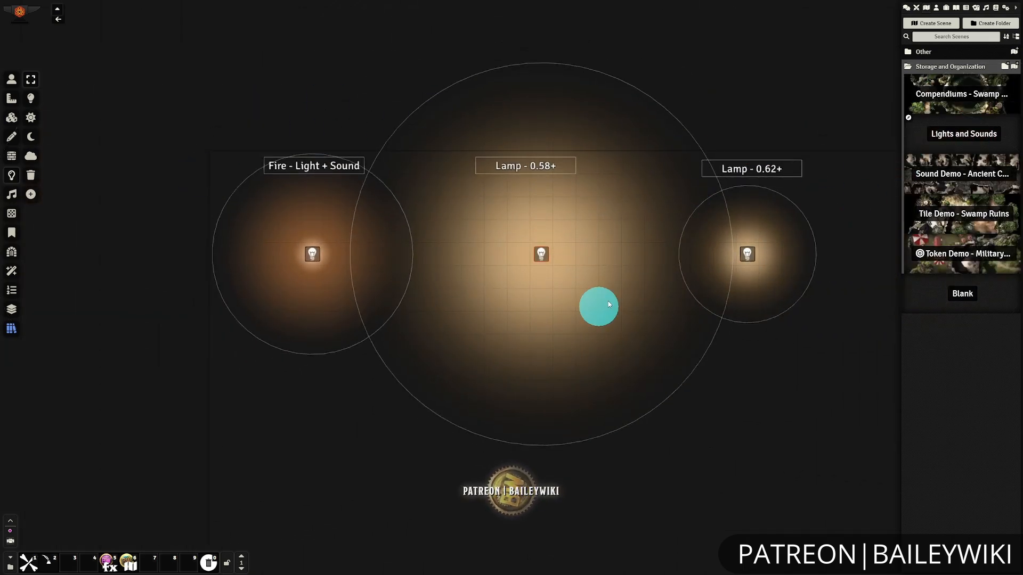
pyautogui.scroll(5, 608, 304)
pyautogui.click(11, 329)
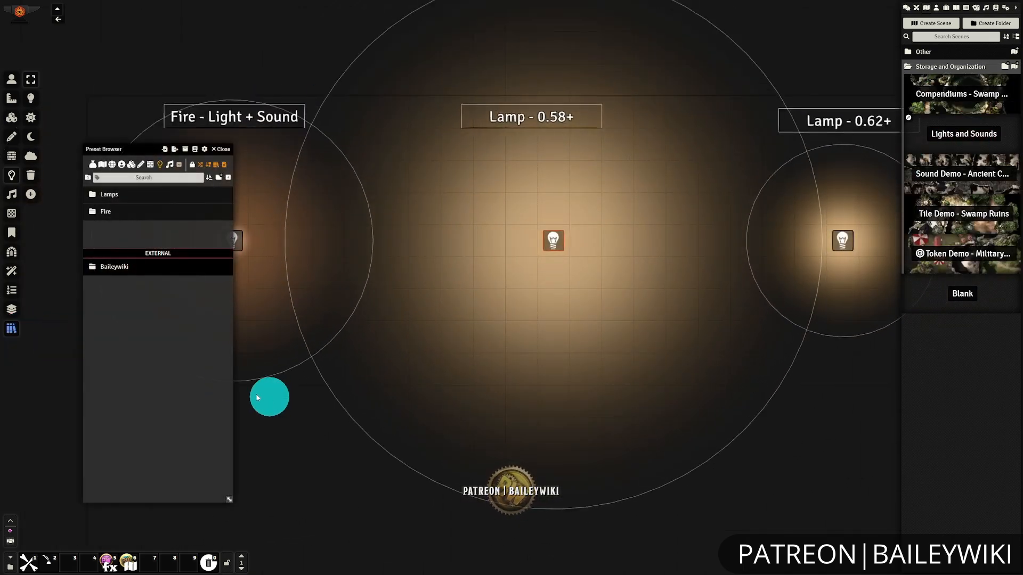
pyautogui.click(137, 215)
pyautogui.click(131, 196)
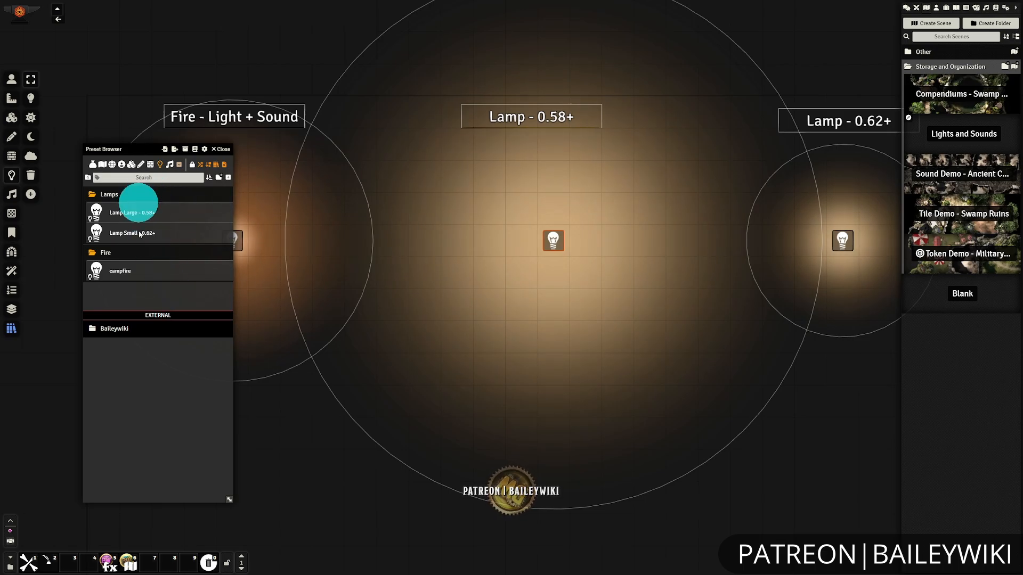
pyautogui.click(131, 246)
pyautogui.click(139, 200)
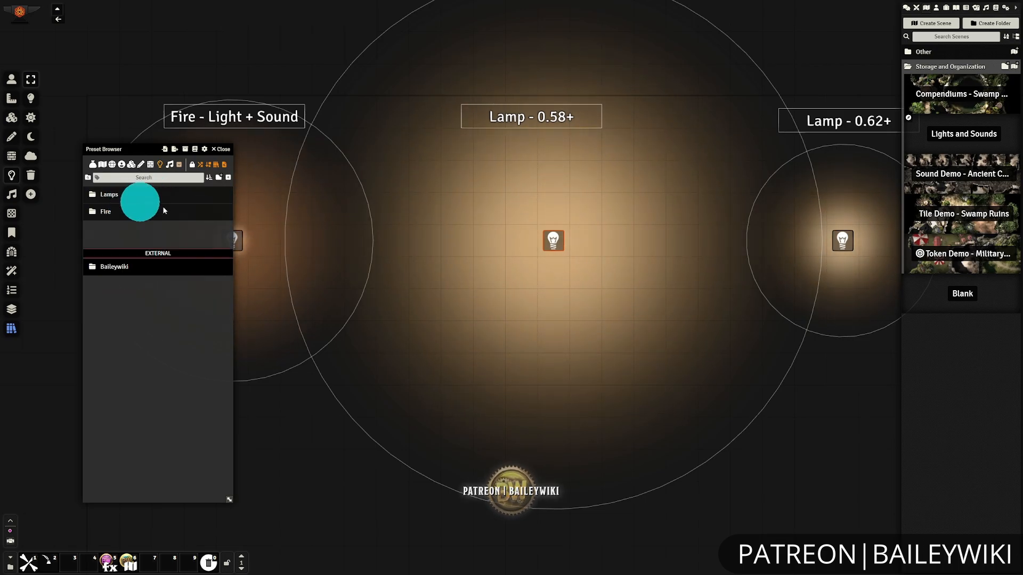
pyautogui.click(223, 150)
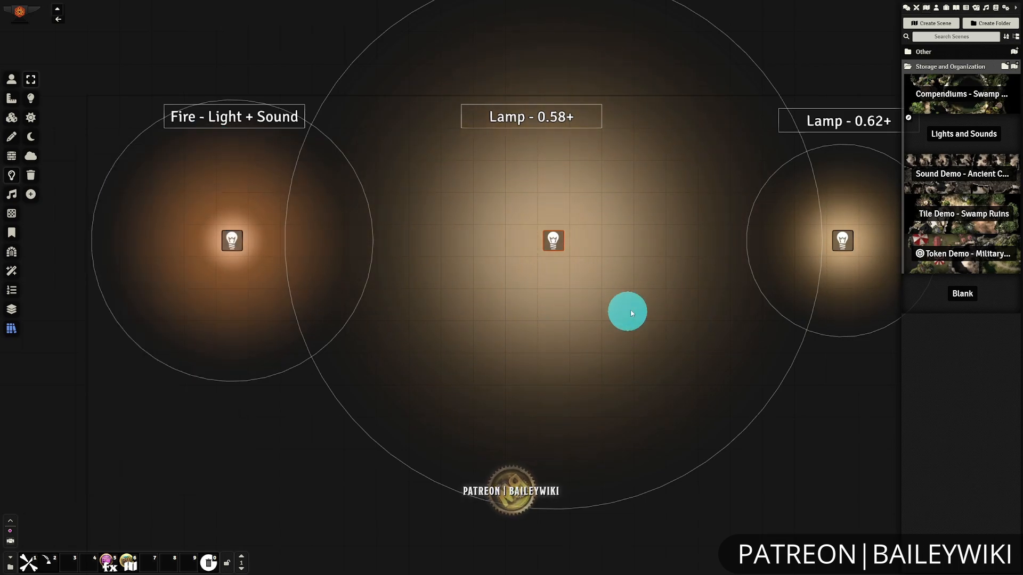
# Switch from the lighting layer to the token controls to show the three lights without their markers
pyautogui.moveTo(628, 310); pyautogui.dragTo(488, 288)
pyautogui.click(11, 80)
pyautogui.click(281, 204)
pyautogui.click(439, 315)
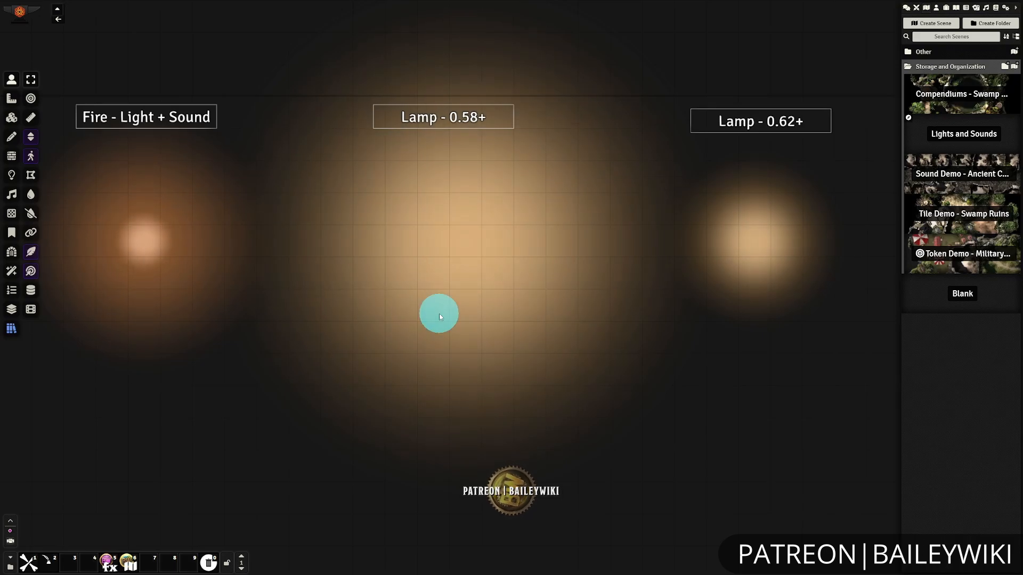